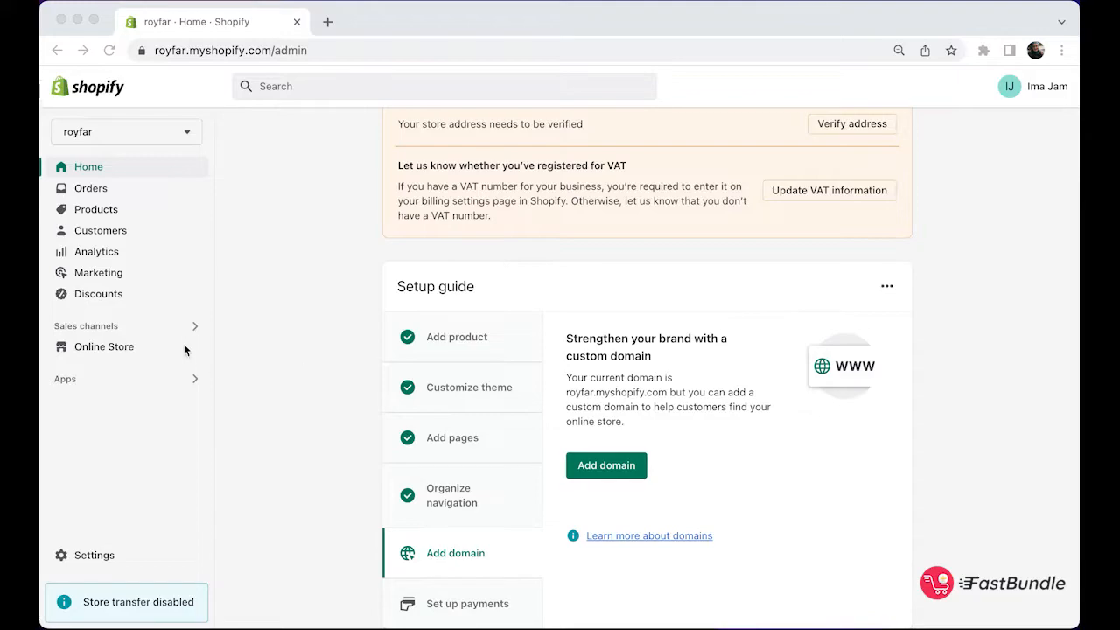
Open the Fast Bundle | Product Bundles app and start a new bundle of the fixed-group Bundle type.
click(100, 381)
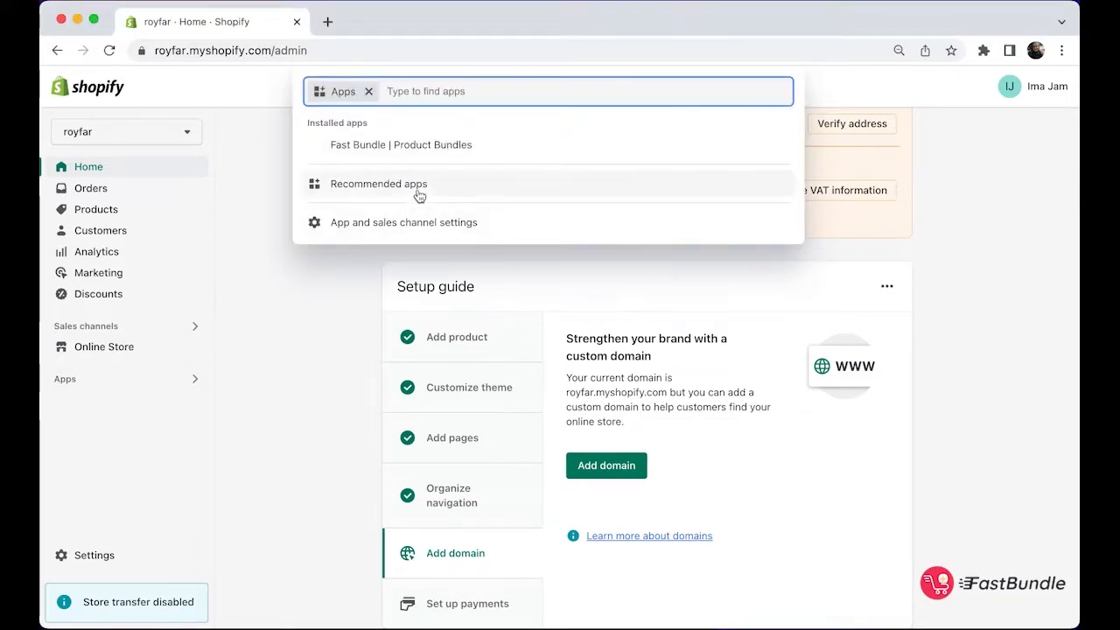
click(429, 144)
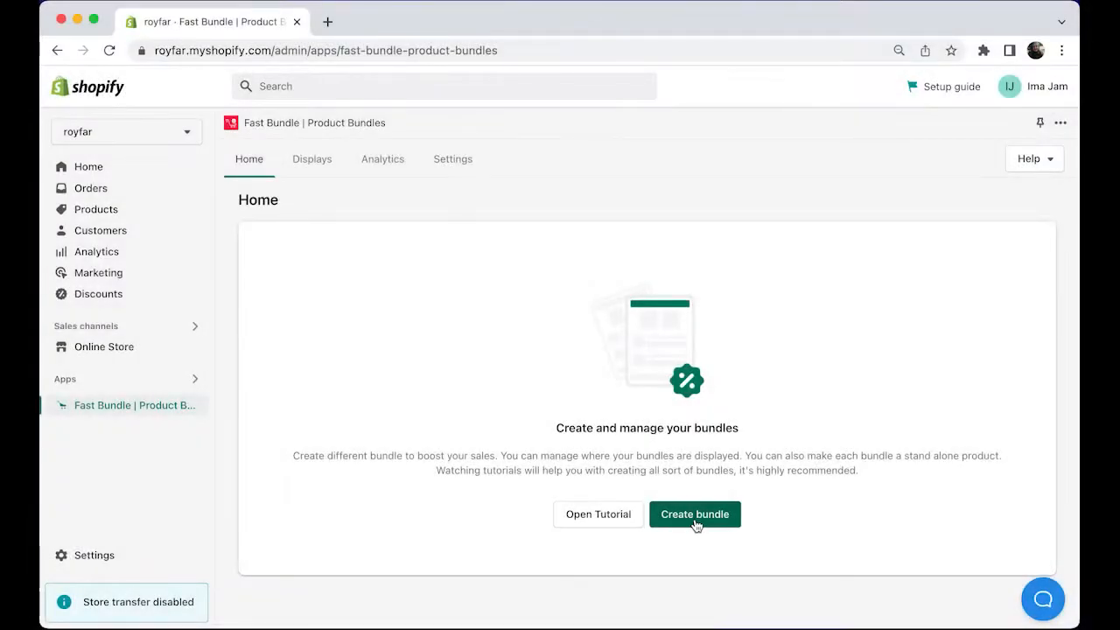
click(701, 523)
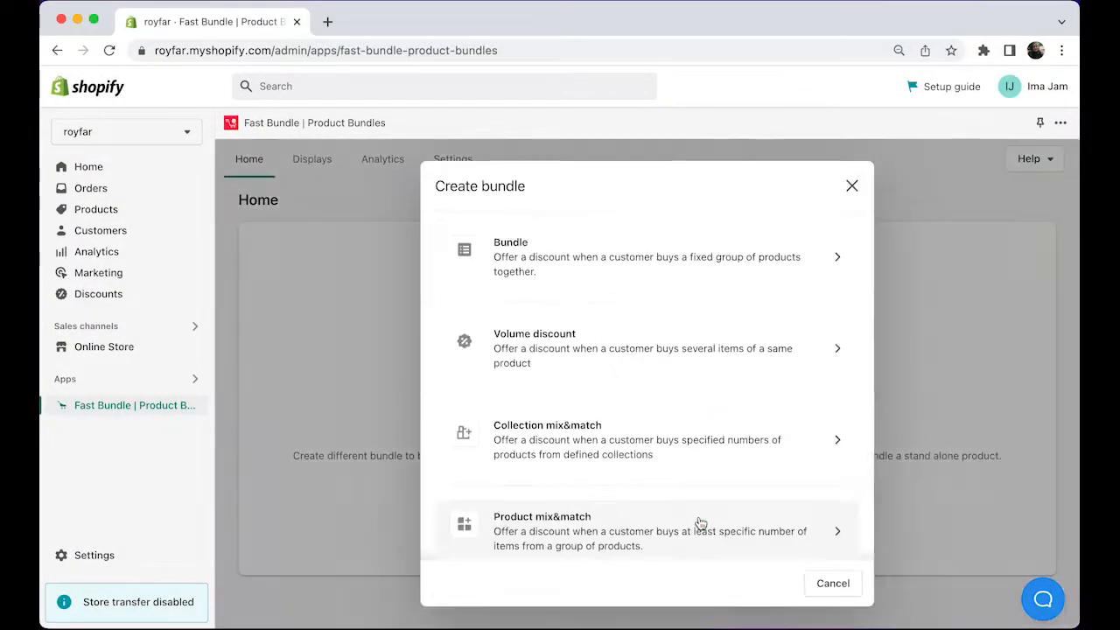
scroll(697, 523, down, 3)
scroll(697, 343, up, 3)
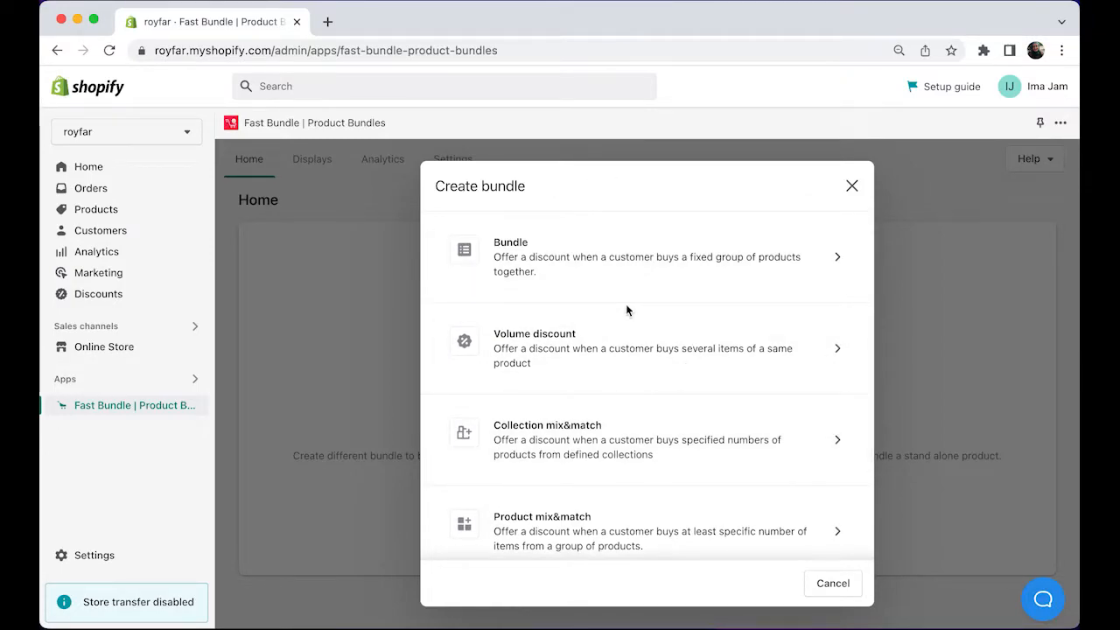
click(639, 267)
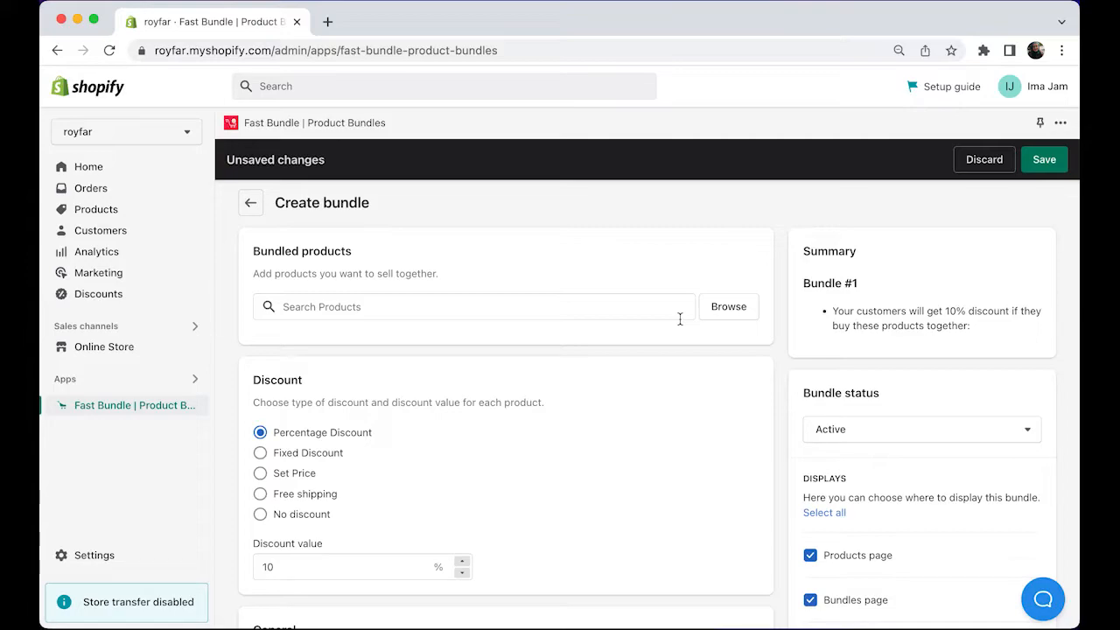
Add Amazonian clay gem powder foundation and Big ego™ vegan mascara to the bundled products.
click(731, 308)
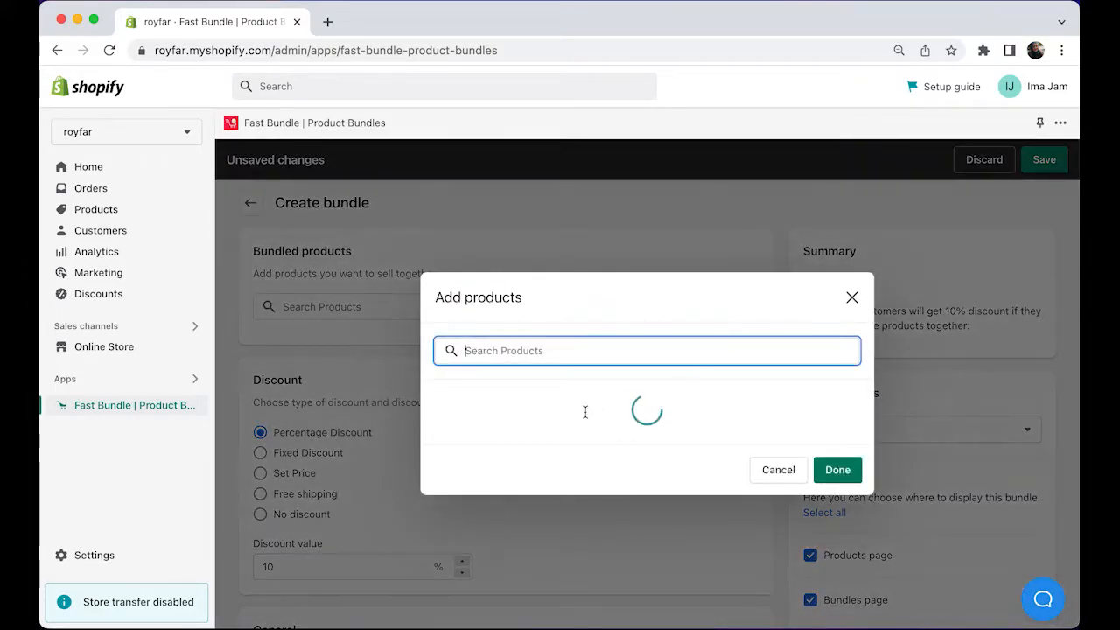
click(443, 304)
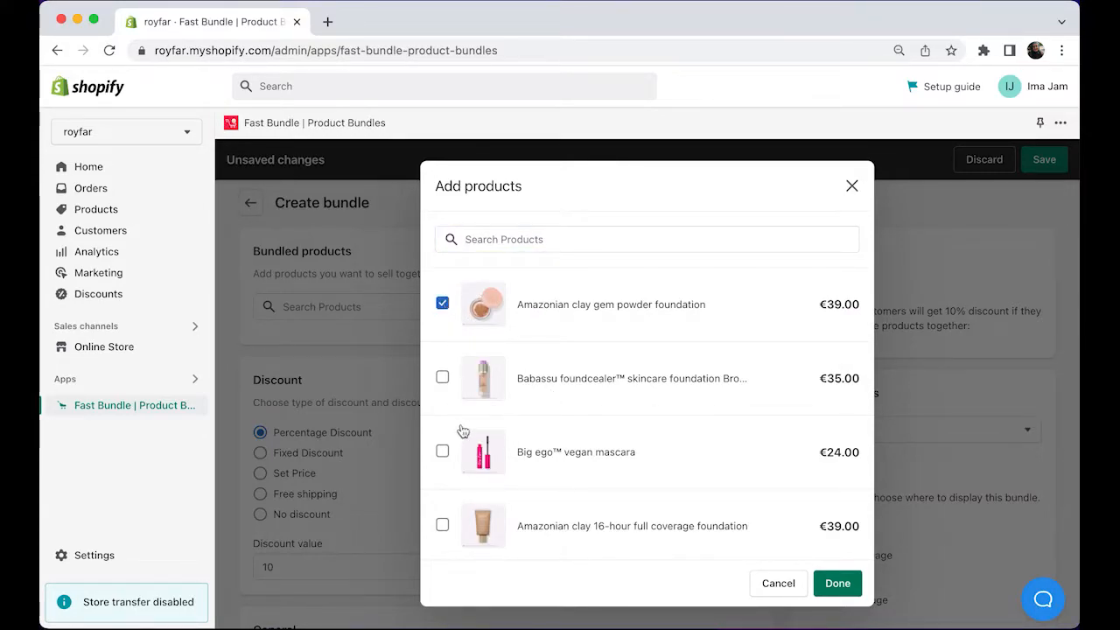
click(443, 451)
click(832, 584)
Turn off the bundle's display on the Amazonian clay gem powder foundation page and the Bundles page, save it, and return to the bundle list.
scroll(529, 539, down, 3)
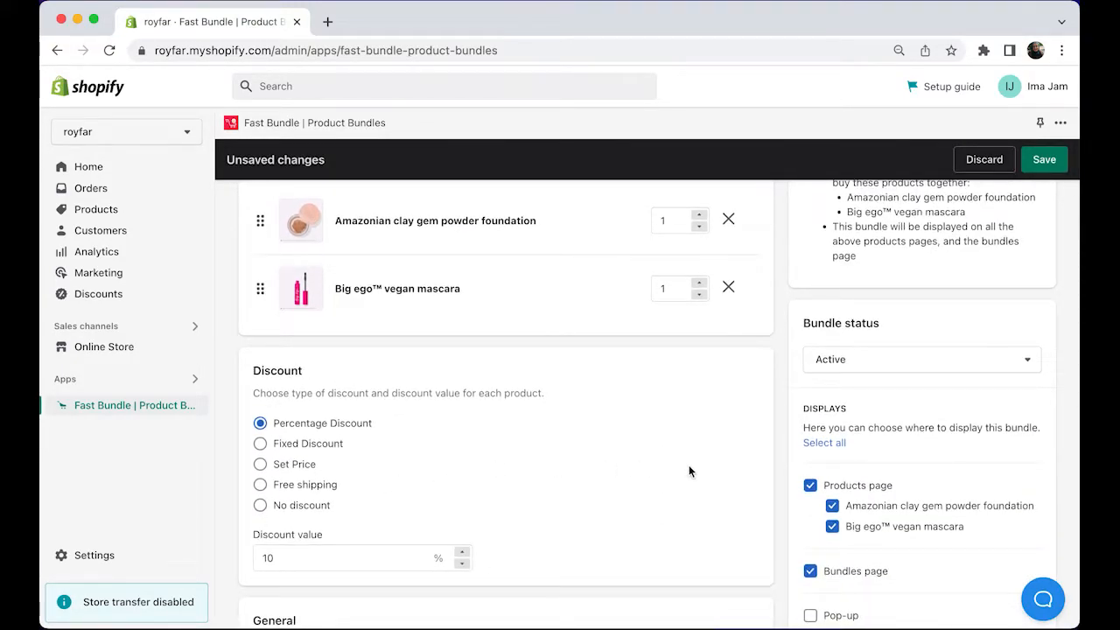
click(832, 507)
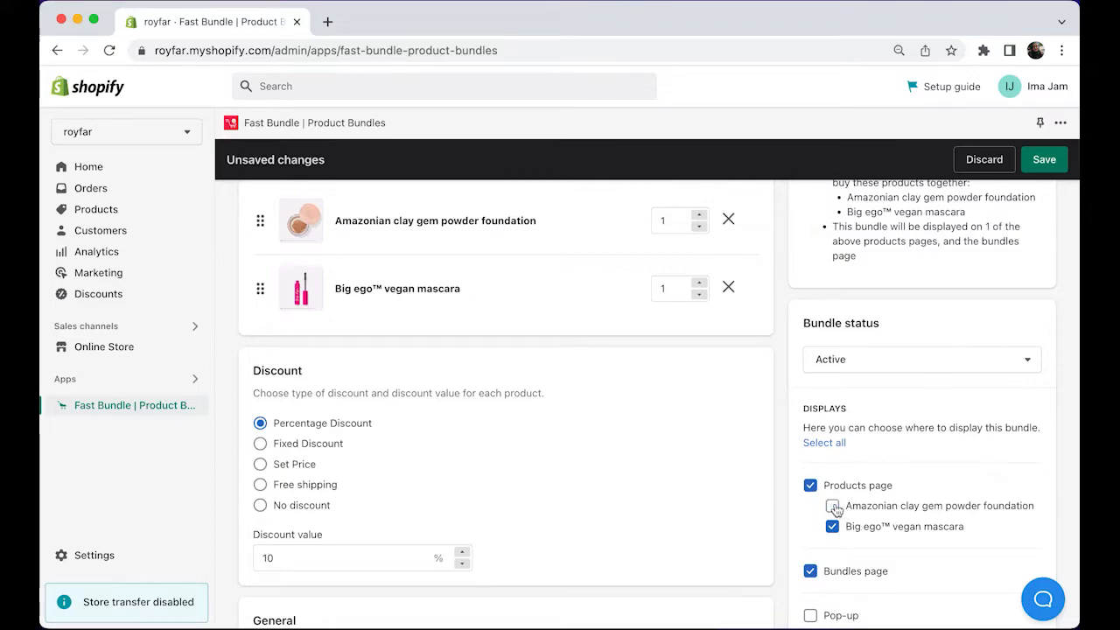
click(811, 573)
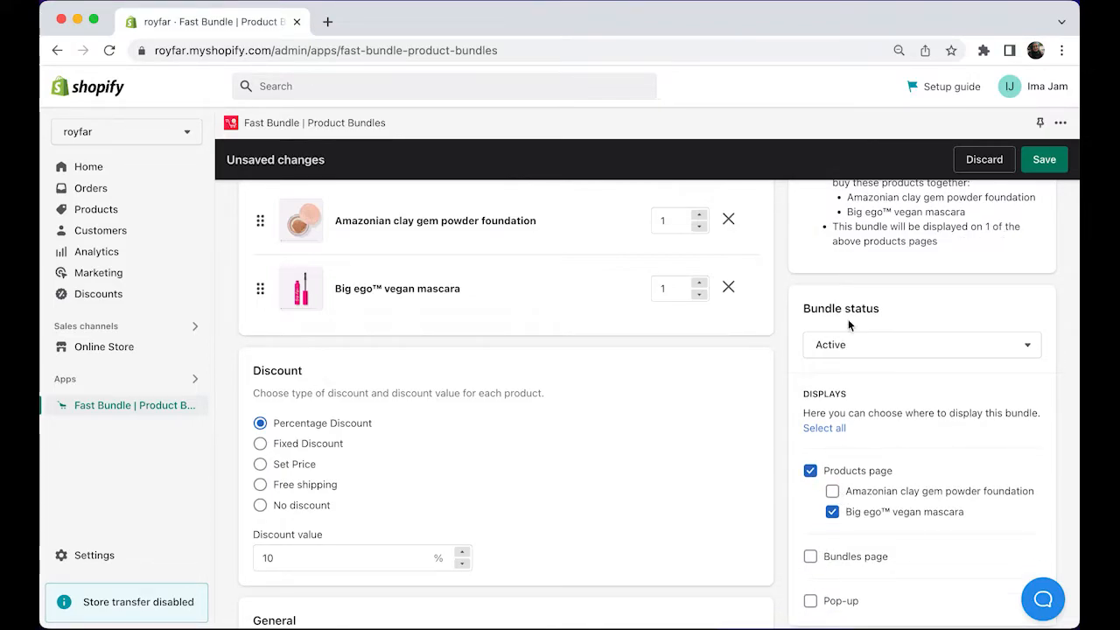
click(1045, 160)
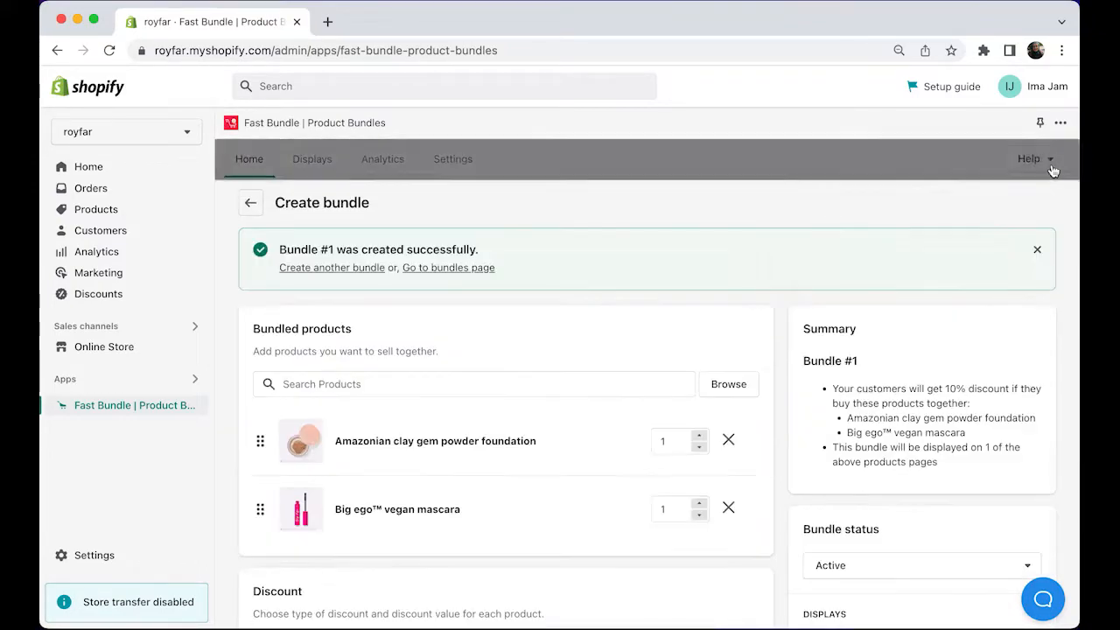
click(250, 202)
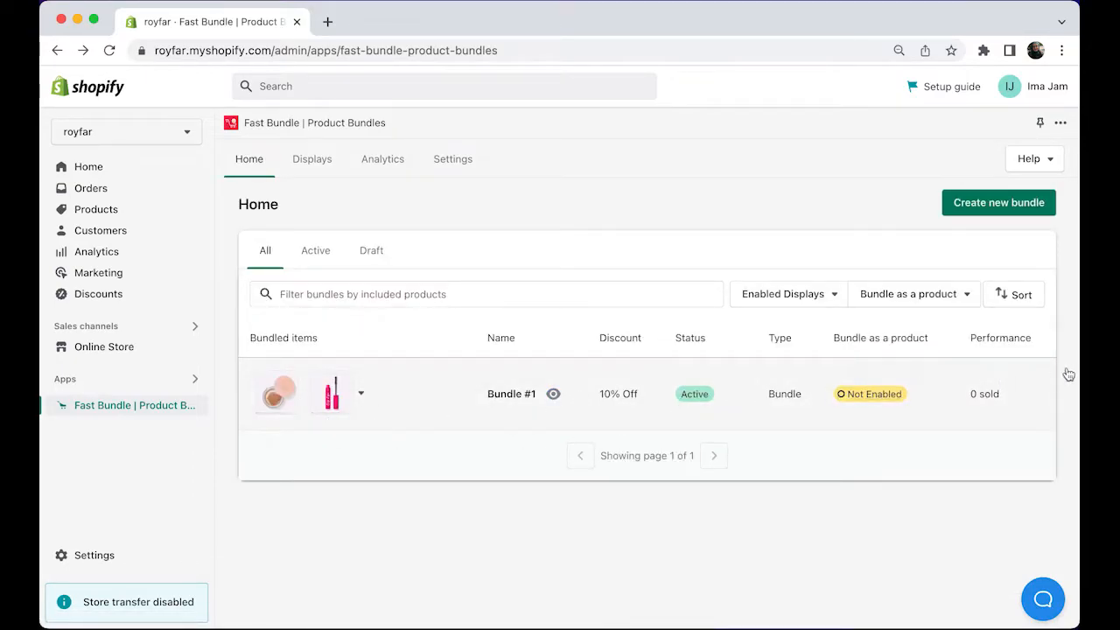
Preview Bundle #1 on its product page in the store and view the bundle offer beneath the purchase options.
click(554, 396)
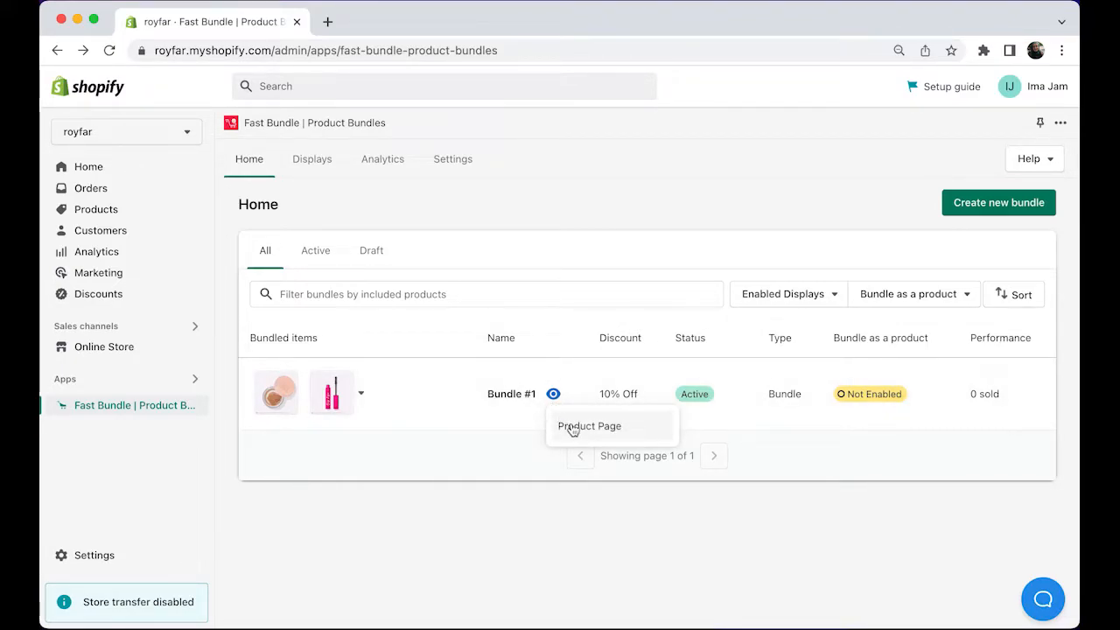
click(573, 427)
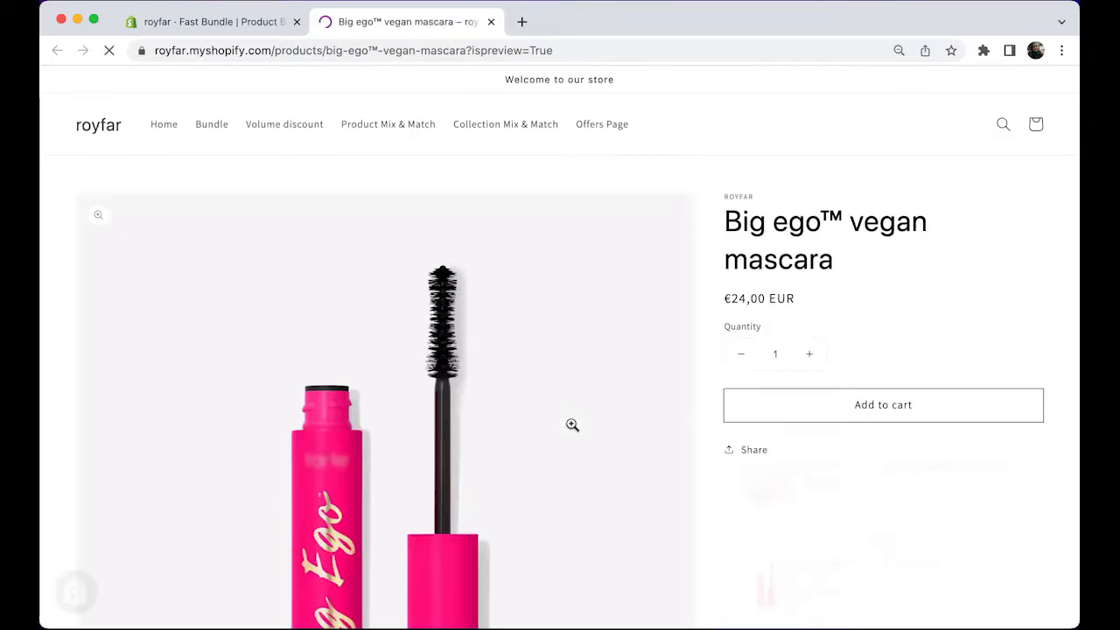
scroll(573, 425, down, 2)
scroll(572, 425, up, 1)
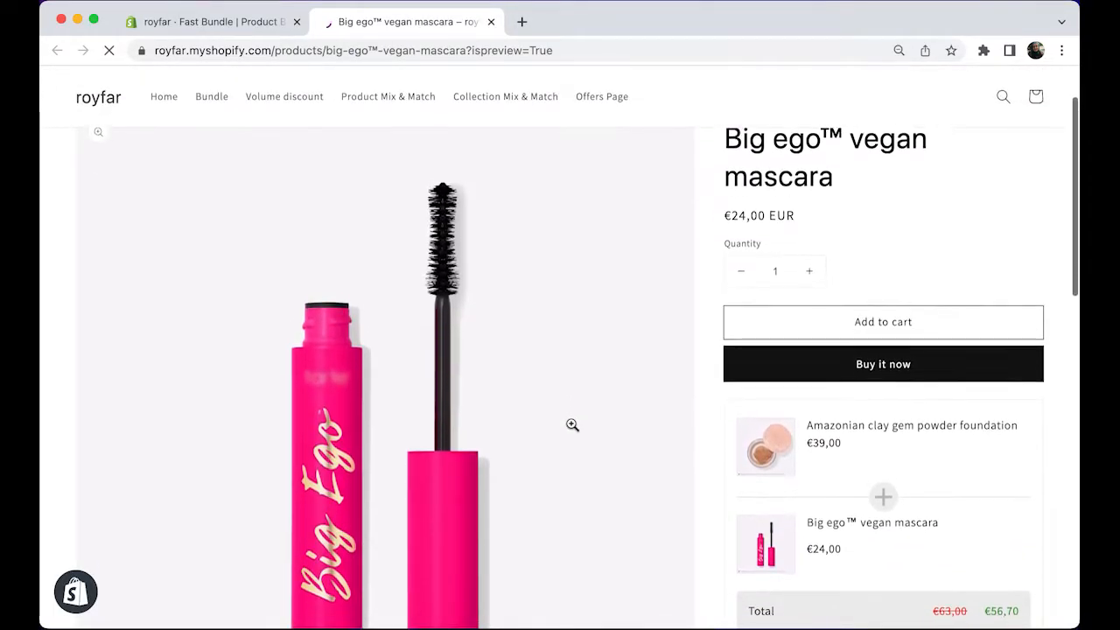
scroll(572, 425, down, 1)
scroll(876, 478, down, 10)
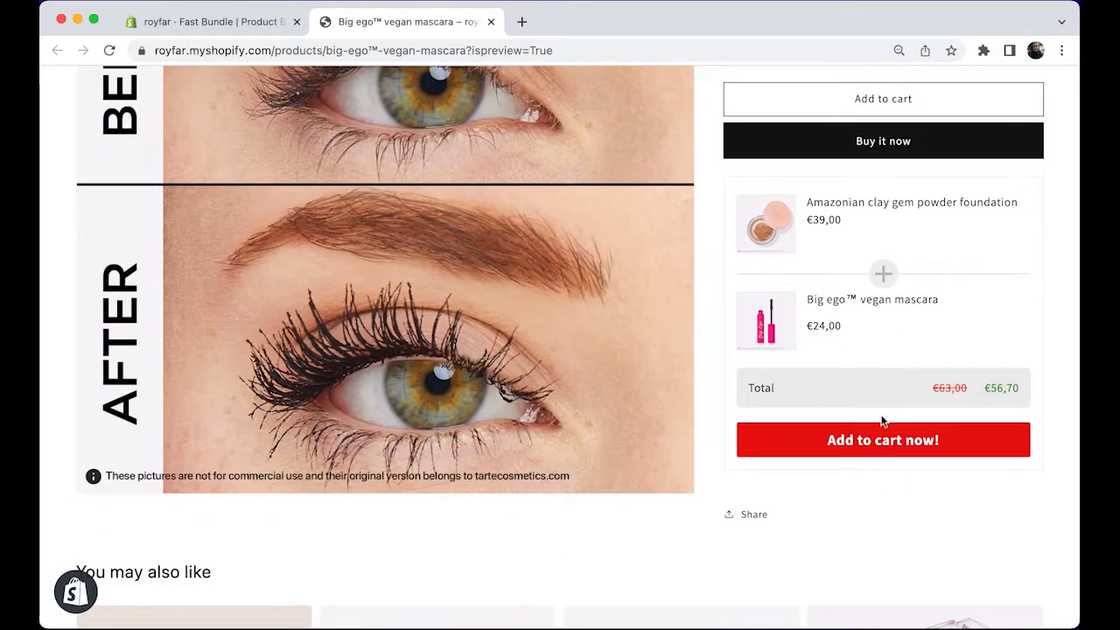
Add the bundle offer to the cart from the mascara page and proceed to checkout.
click(880, 442)
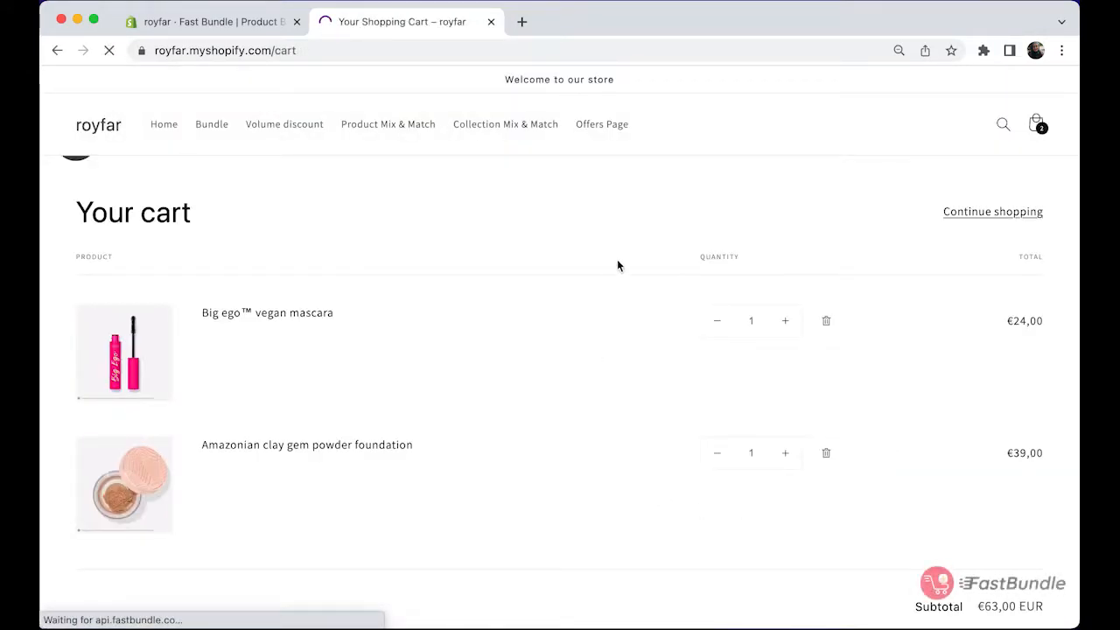
scroll(849, 353, down, 3)
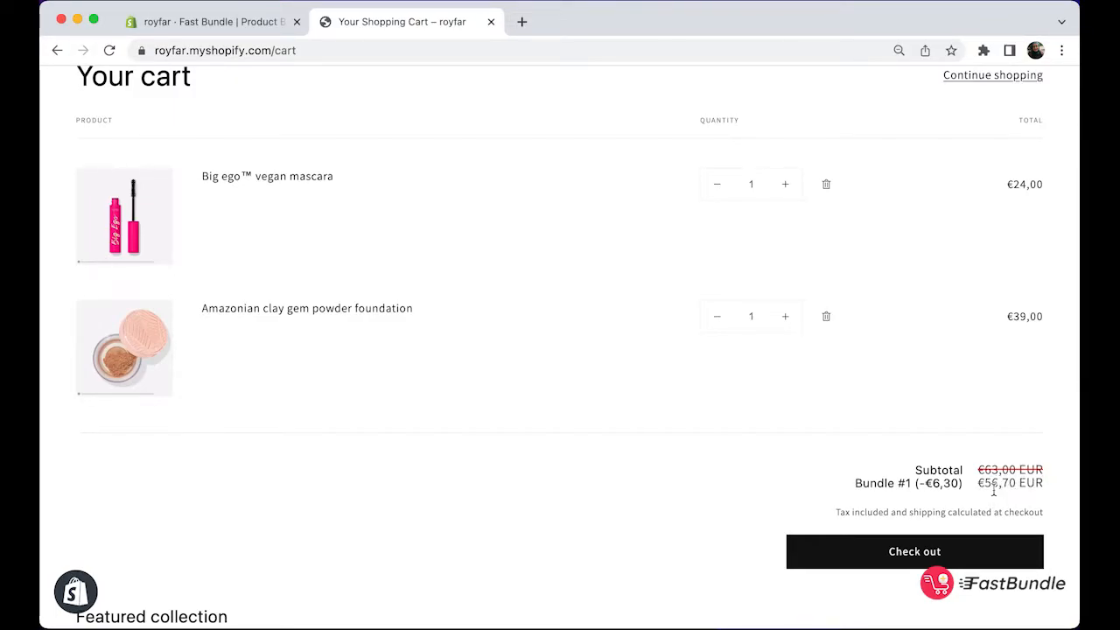
click(927, 553)
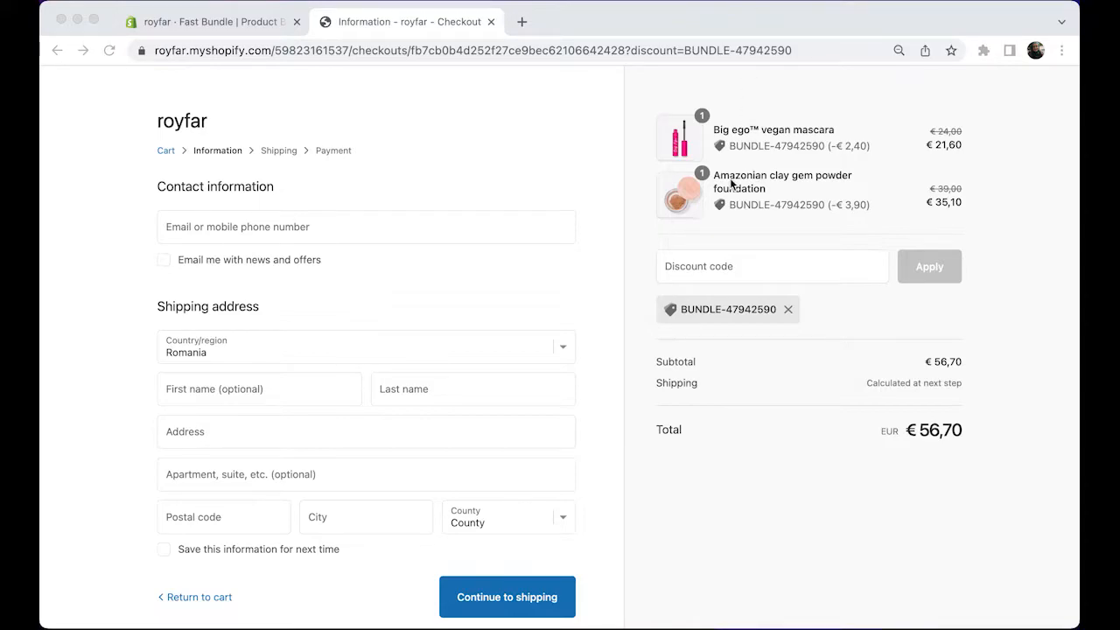
Return to the Fast Bundle admin, open Bundle #1 for editing, and select Dewy Lip Balm as an additional product.
click(255, 25)
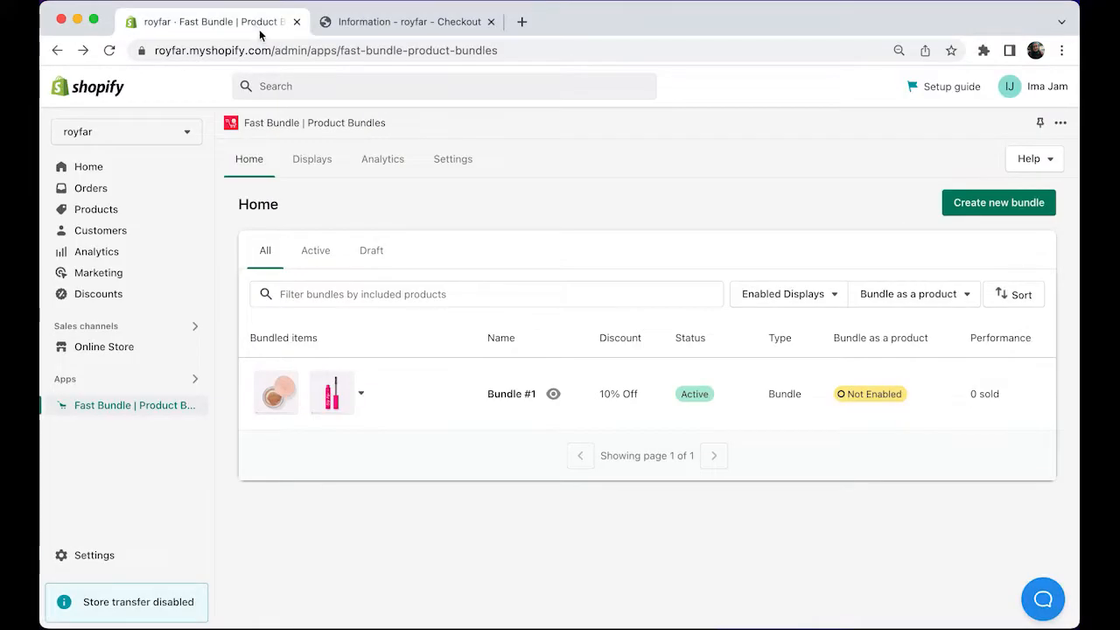
click(512, 395)
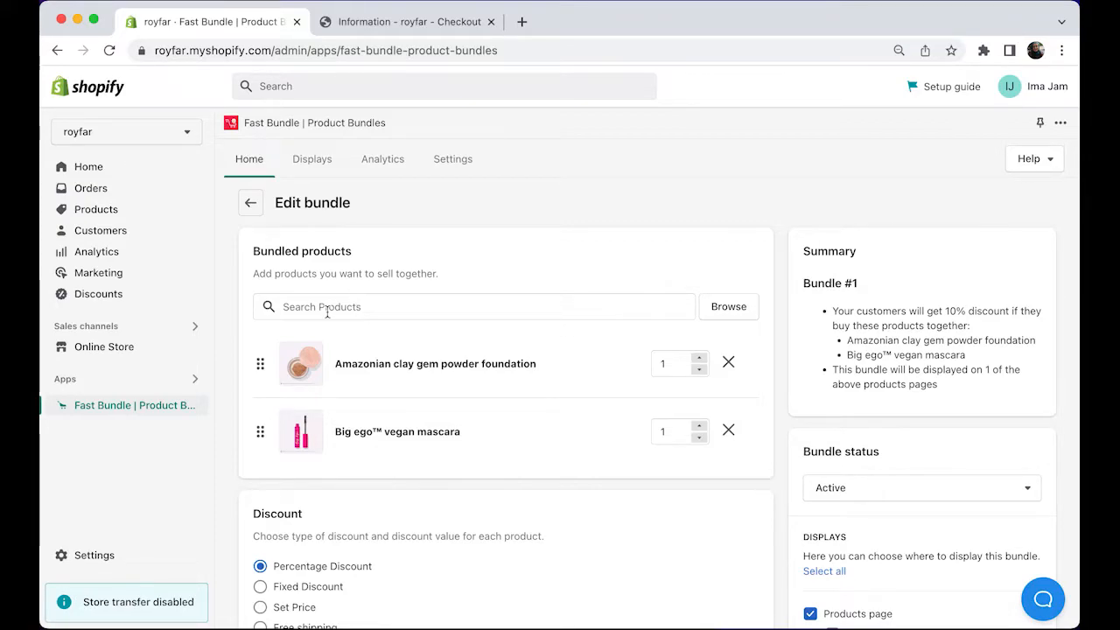
click(729, 308)
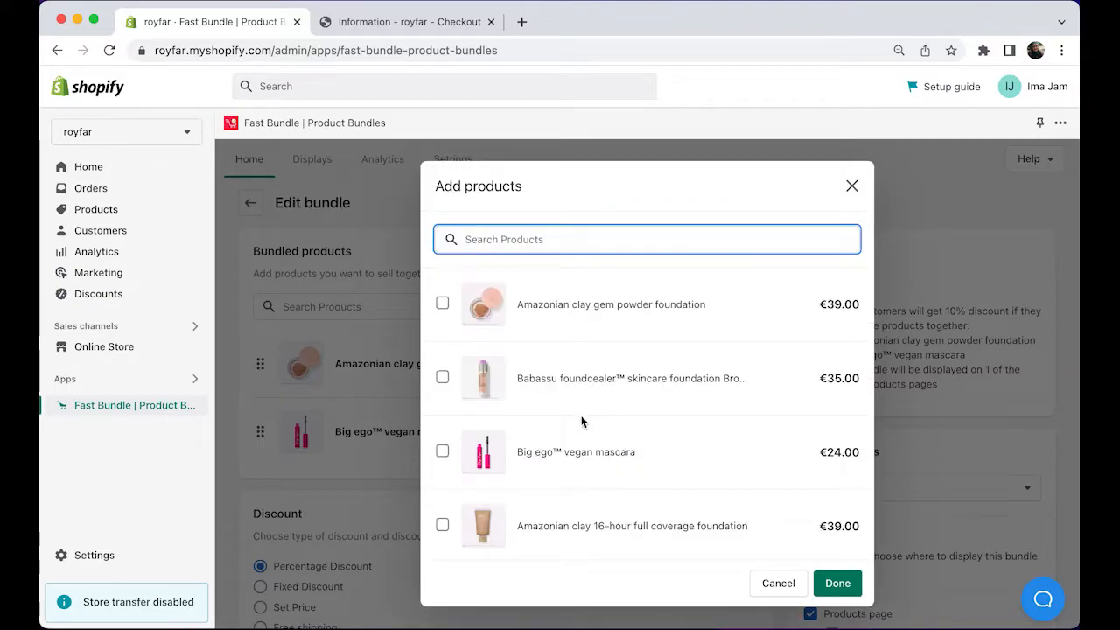
scroll(581, 416, down, 3)
scroll(583, 423, down, 2)
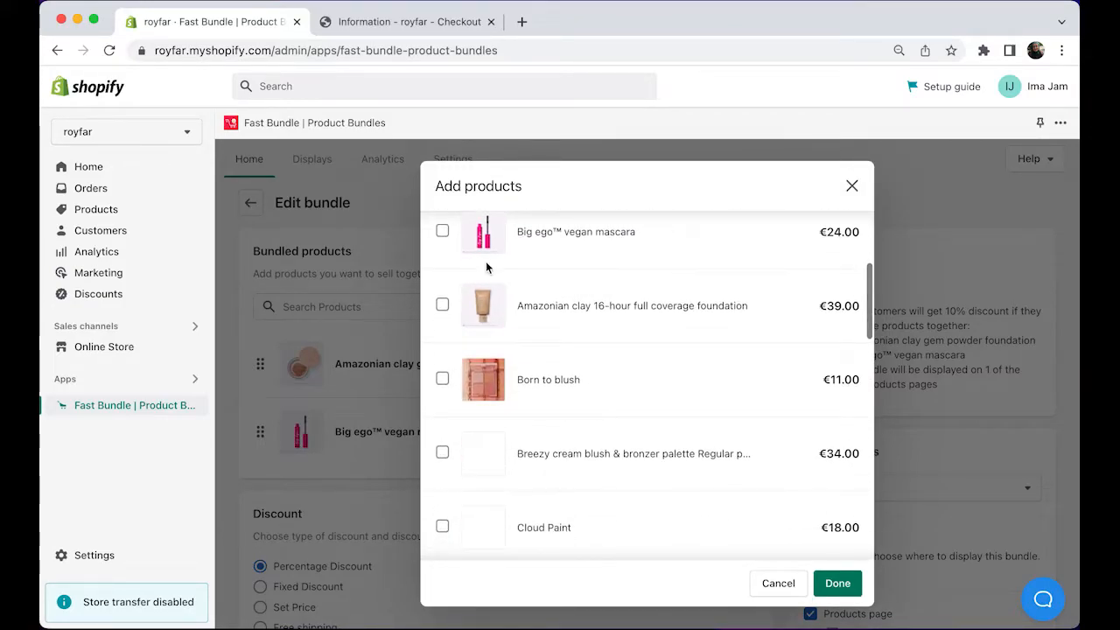
scroll(520, 455, down, 3)
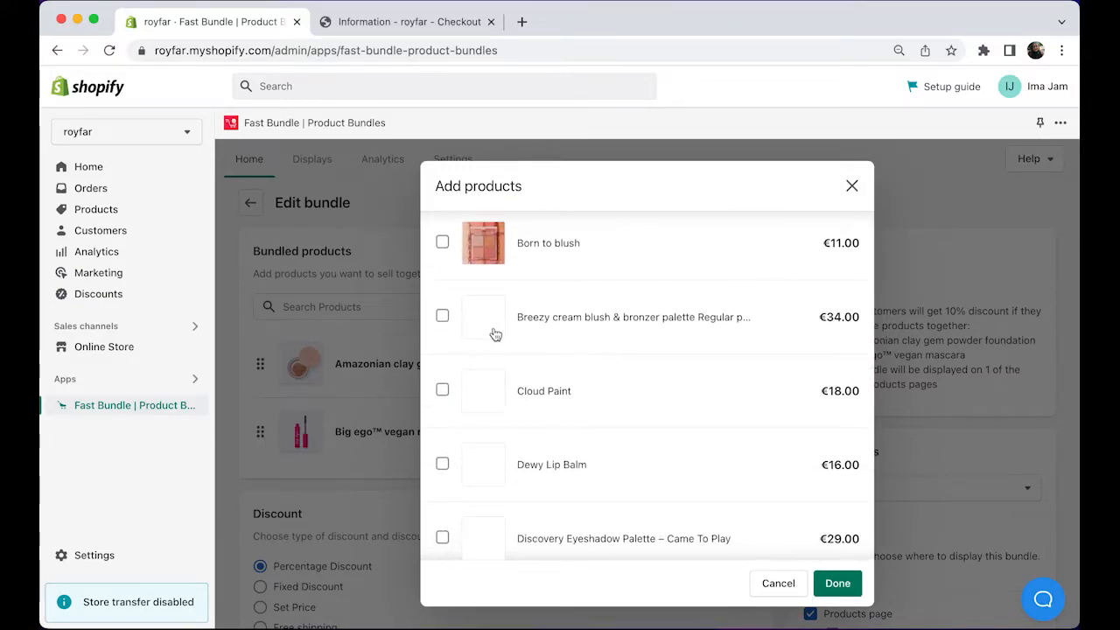
click(443, 391)
scroll(445, 392, down, 3)
click(443, 301)
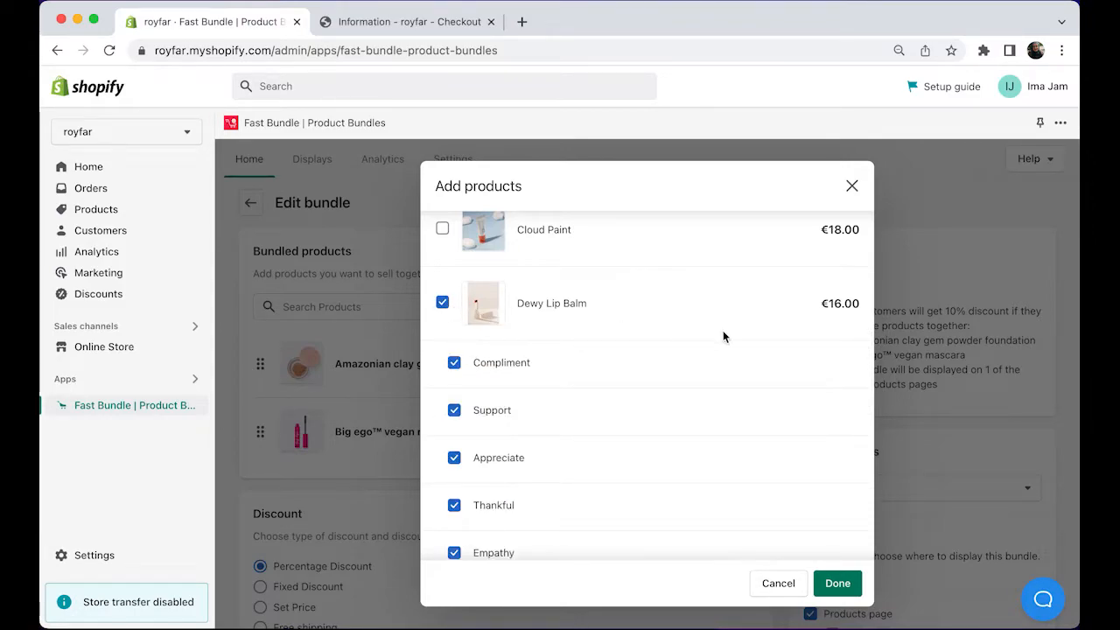
Try excluding individual Dewy Lip Balm variants such as Thankful, and select them all again.
scroll(532, 306, down, 2)
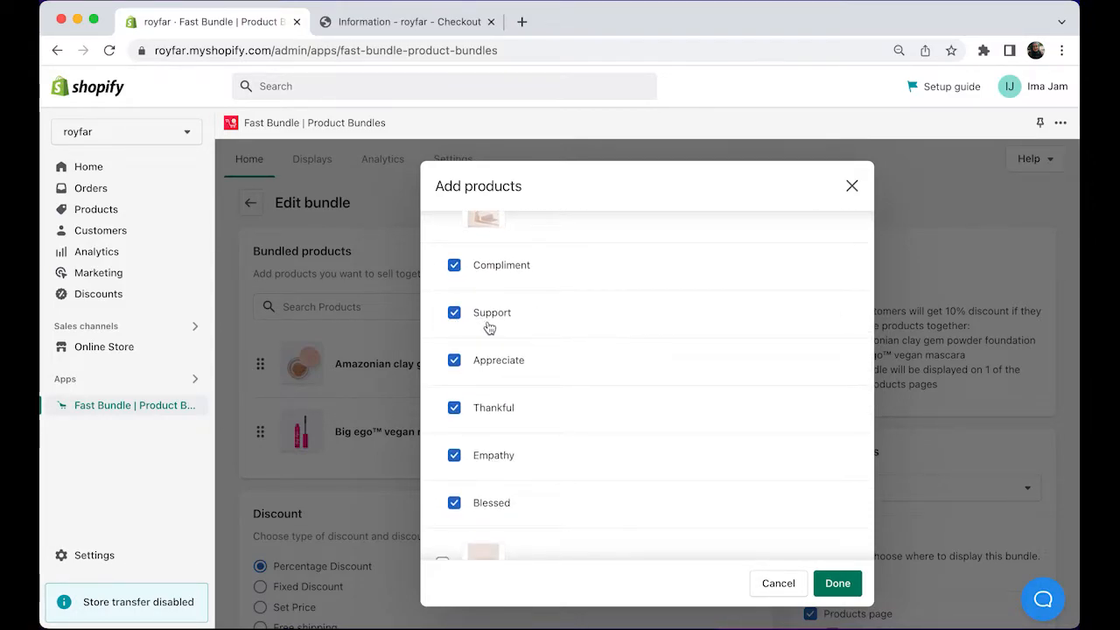
click(453, 408)
click(454, 360)
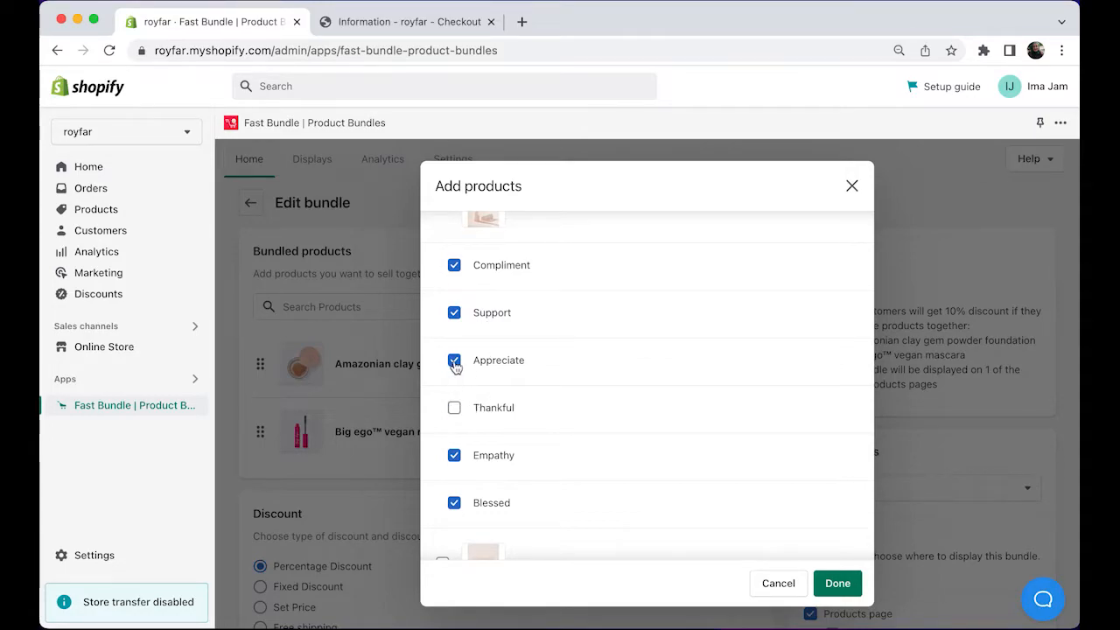
click(455, 315)
click(455, 359)
click(455, 413)
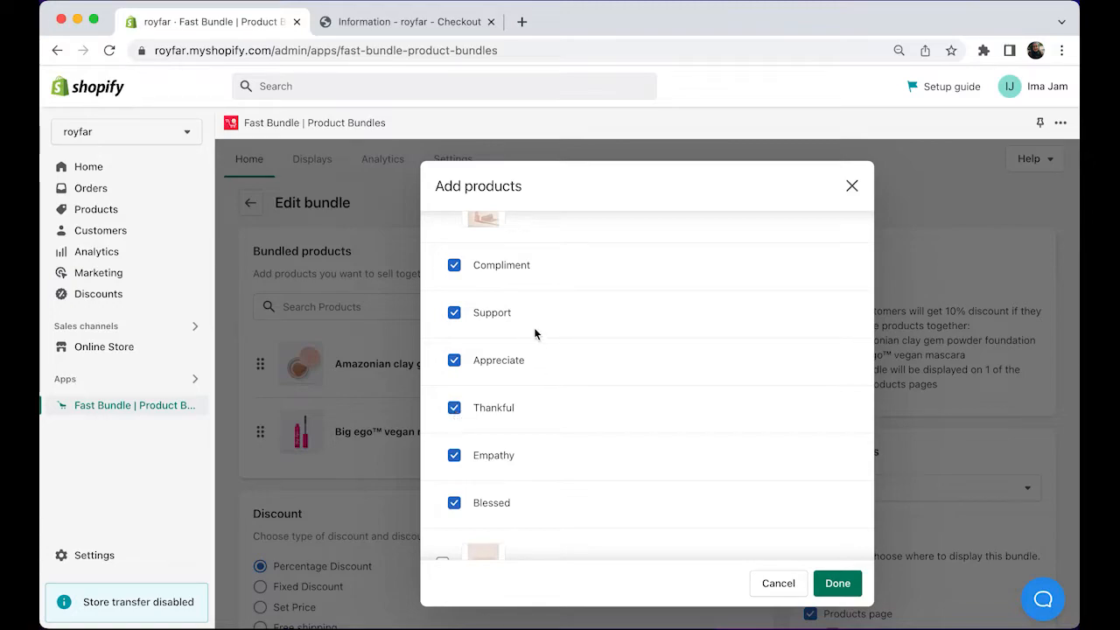
Confirm adding Dewy Lip Balm with all its variants and set the Big ego™ vegan mascara quantity to 2.
scroll(538, 333, up, 2)
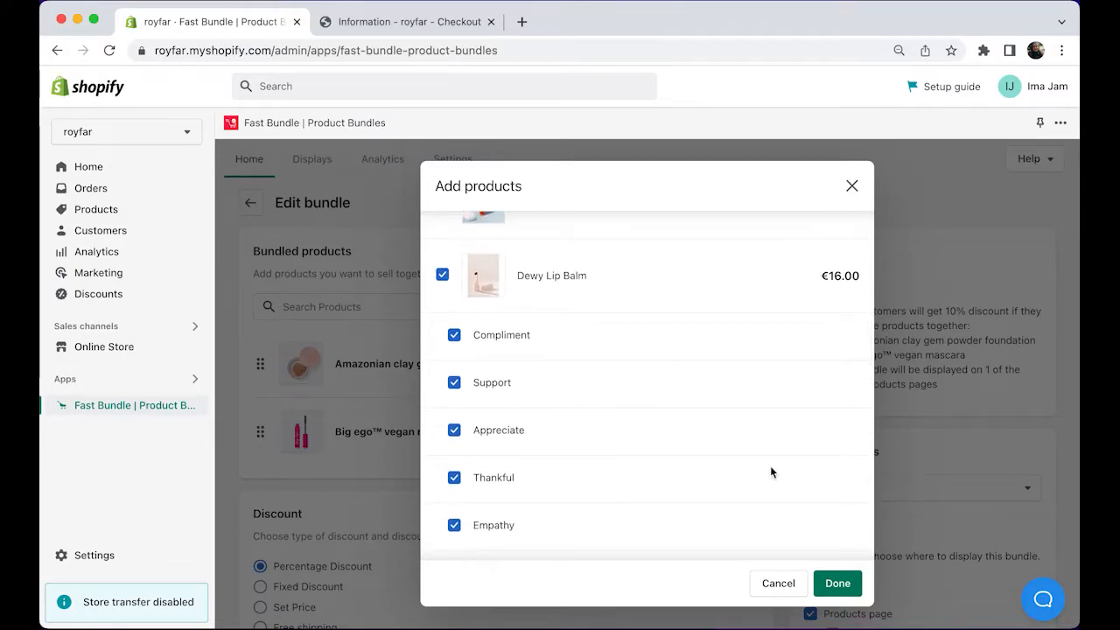
click(834, 582)
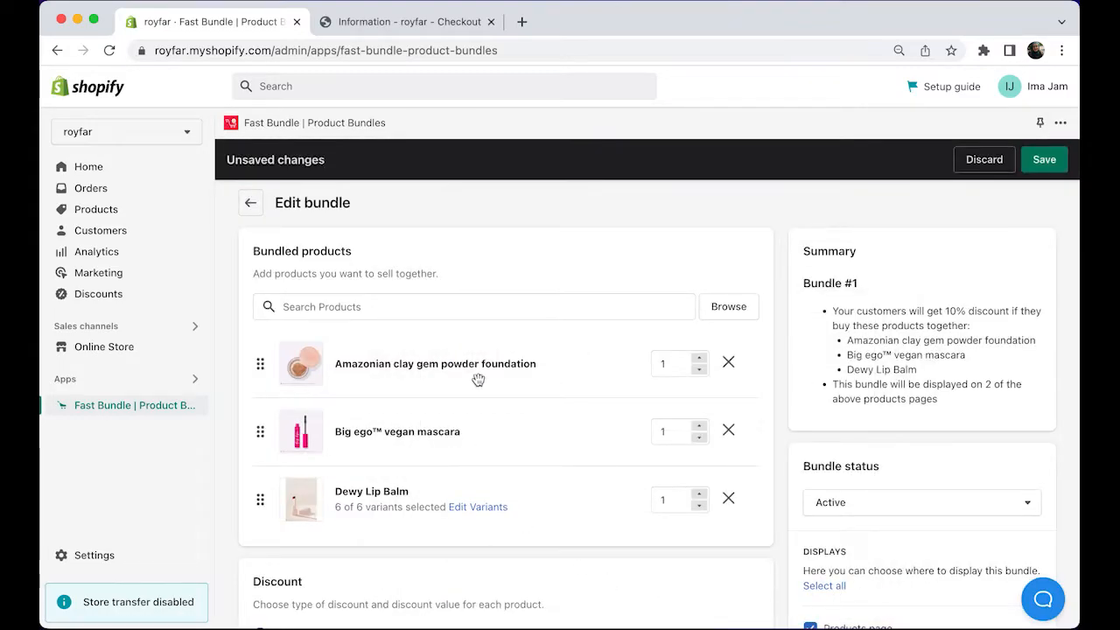
double_click(670, 367)
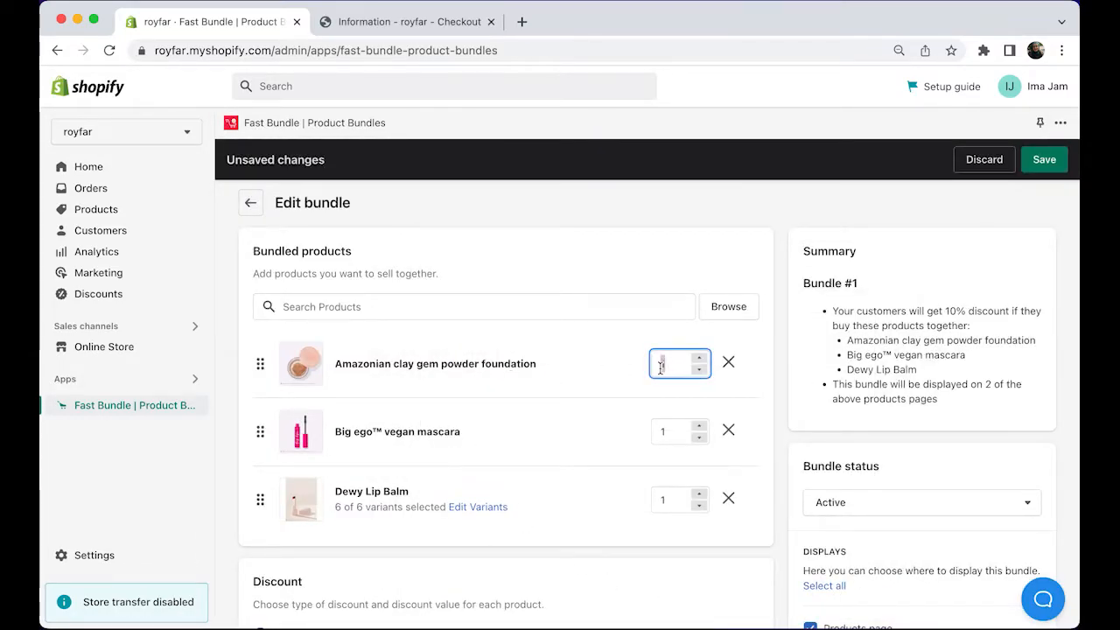
double_click(657, 434)
text(2)
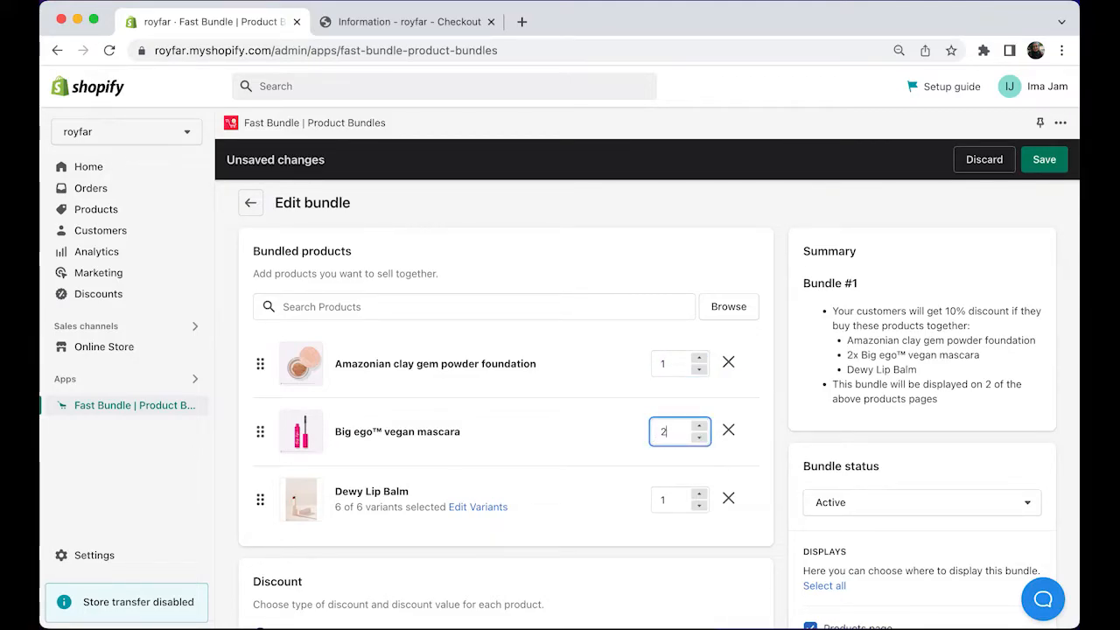
Move Dewy Lip Balm above Big ego™ vegan mascara in the bundle order, save the bundle, and return to the bundle list.
drag(260, 500, 260, 431)
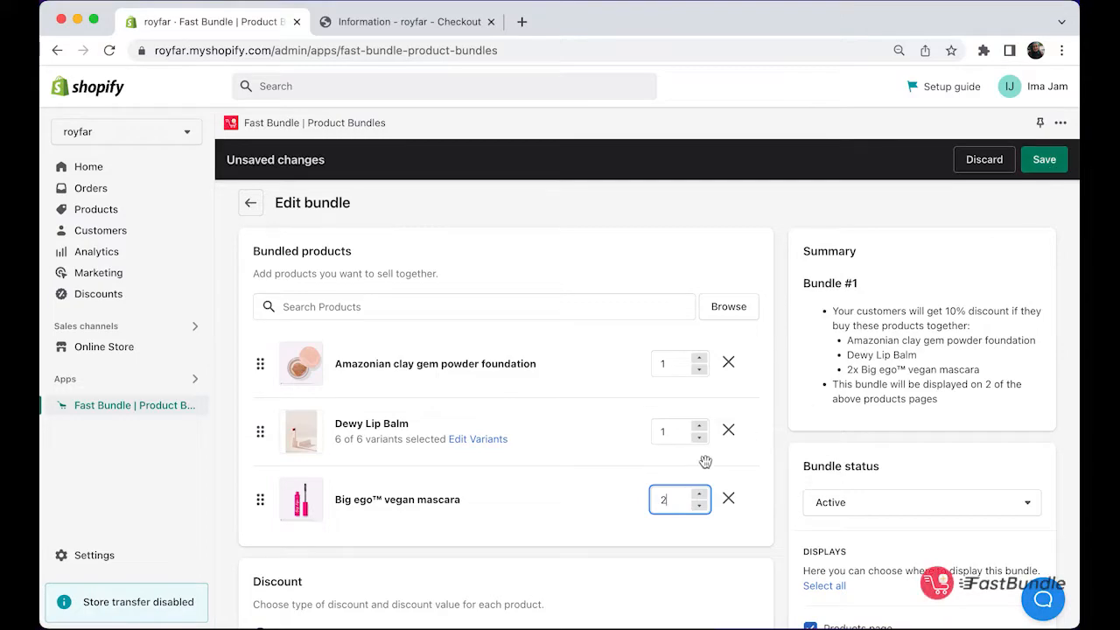
click(1053, 163)
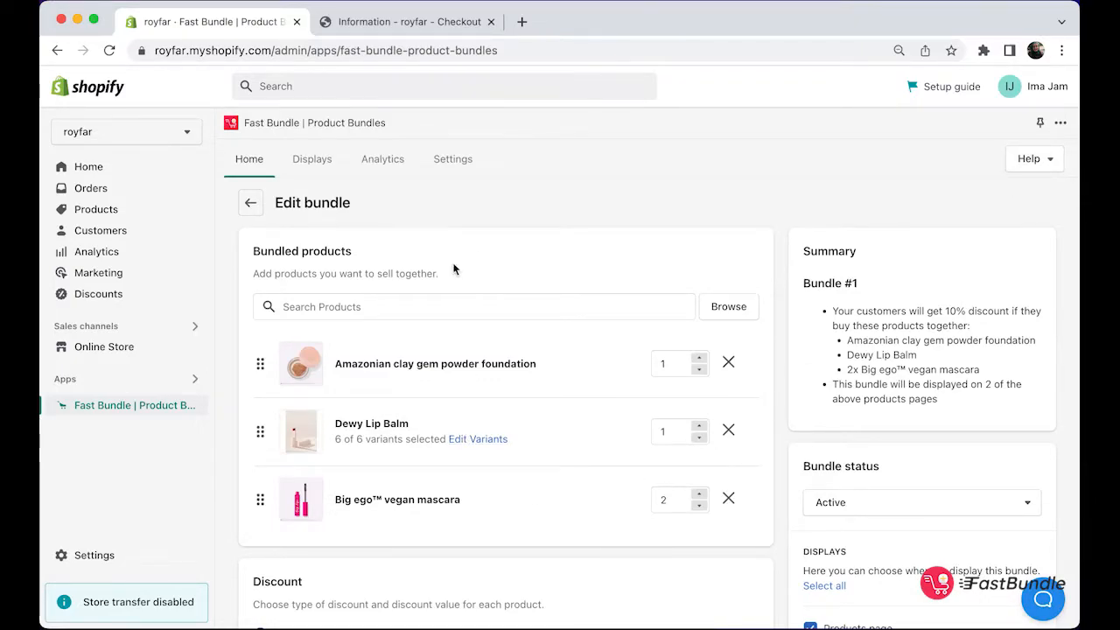
click(250, 202)
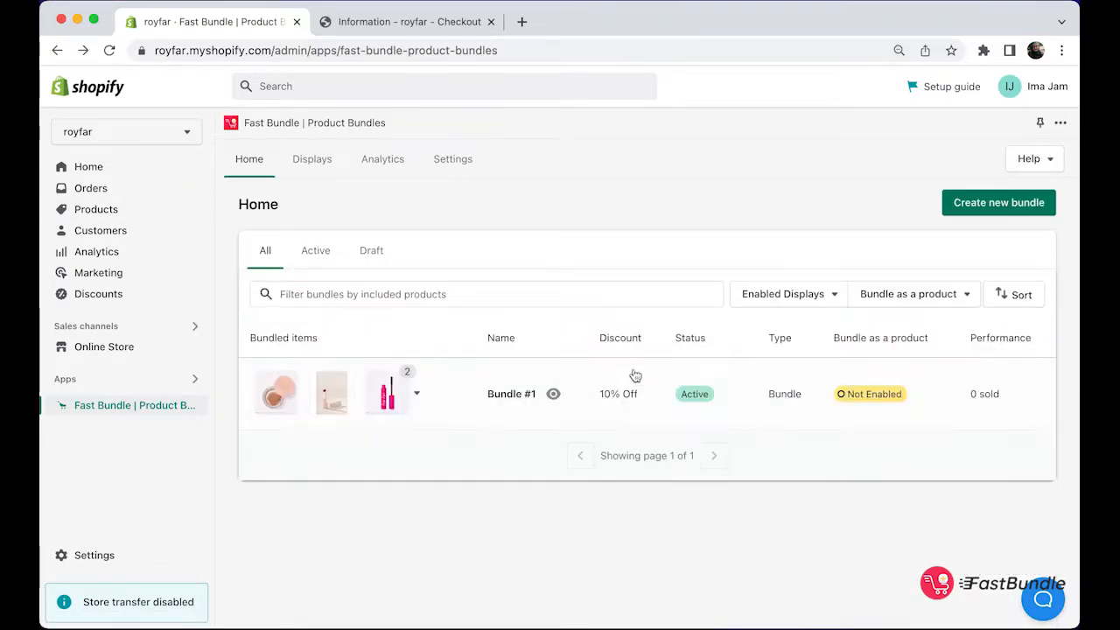
Preview Bundle #1 on the Dewy Lip Balm product page and choose the Appreciate variant in the bundle display.
click(553, 395)
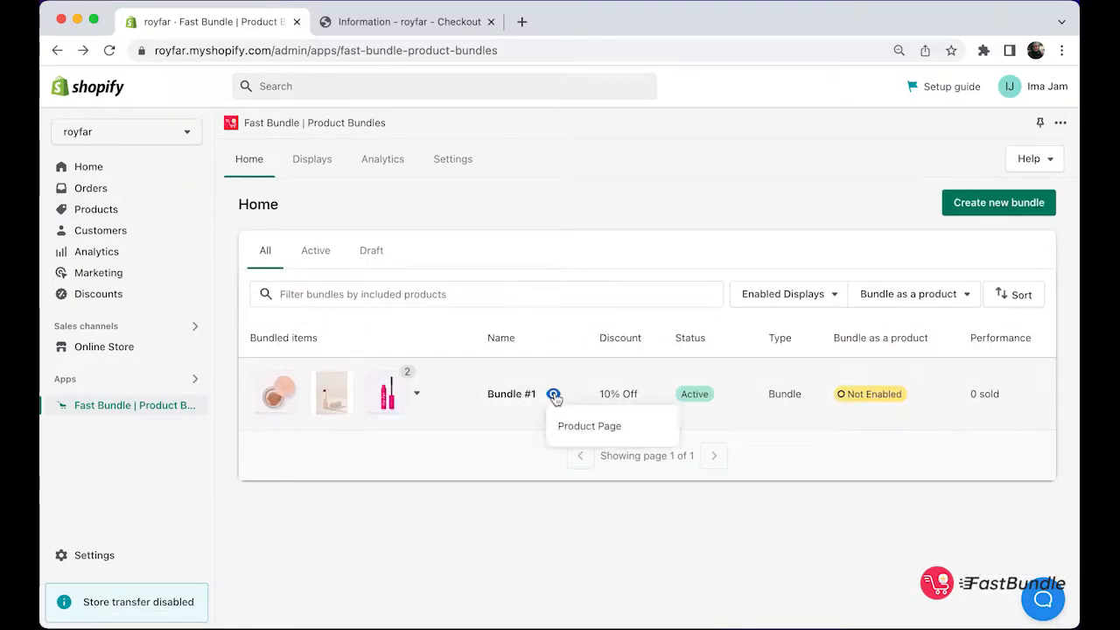
click(589, 427)
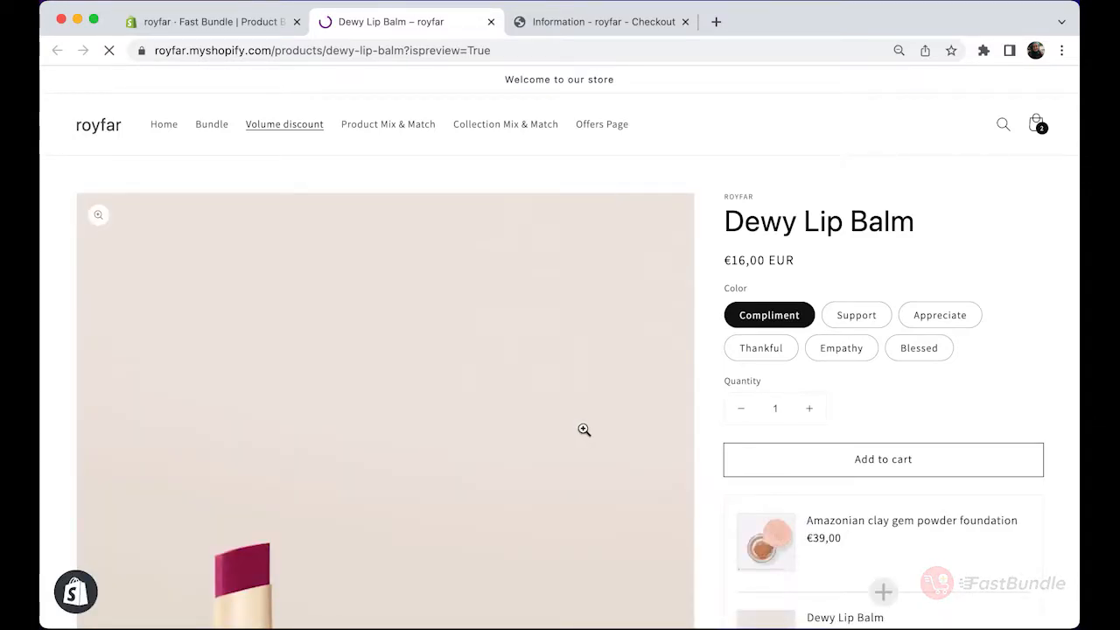
scroll(775, 478, down, 2)
scroll(774, 473, down, 10)
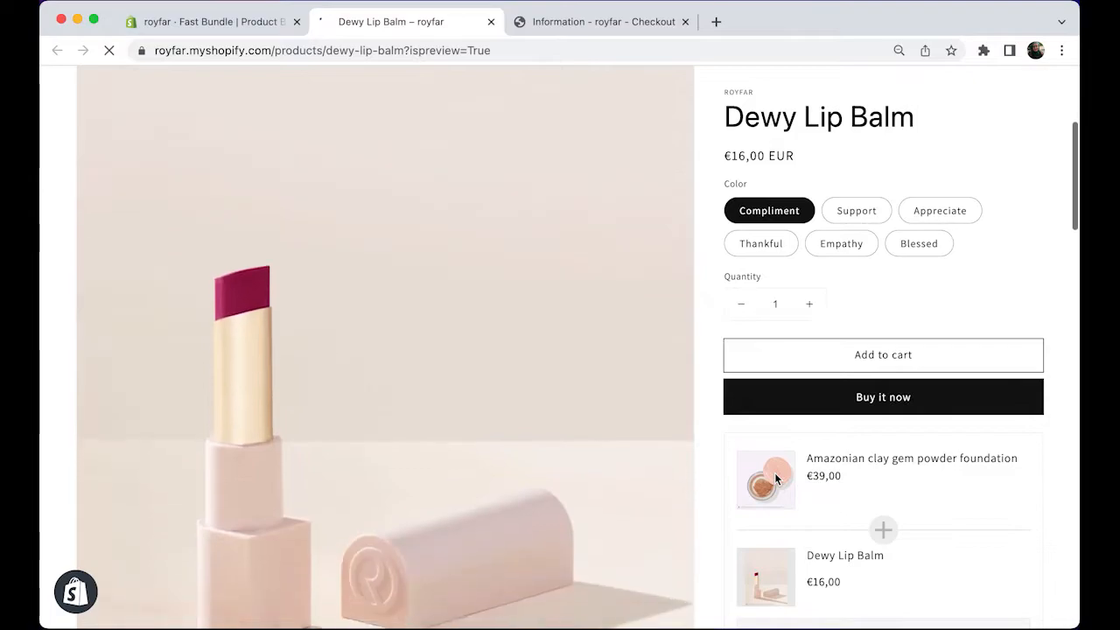
scroll(774, 473, down, 10)
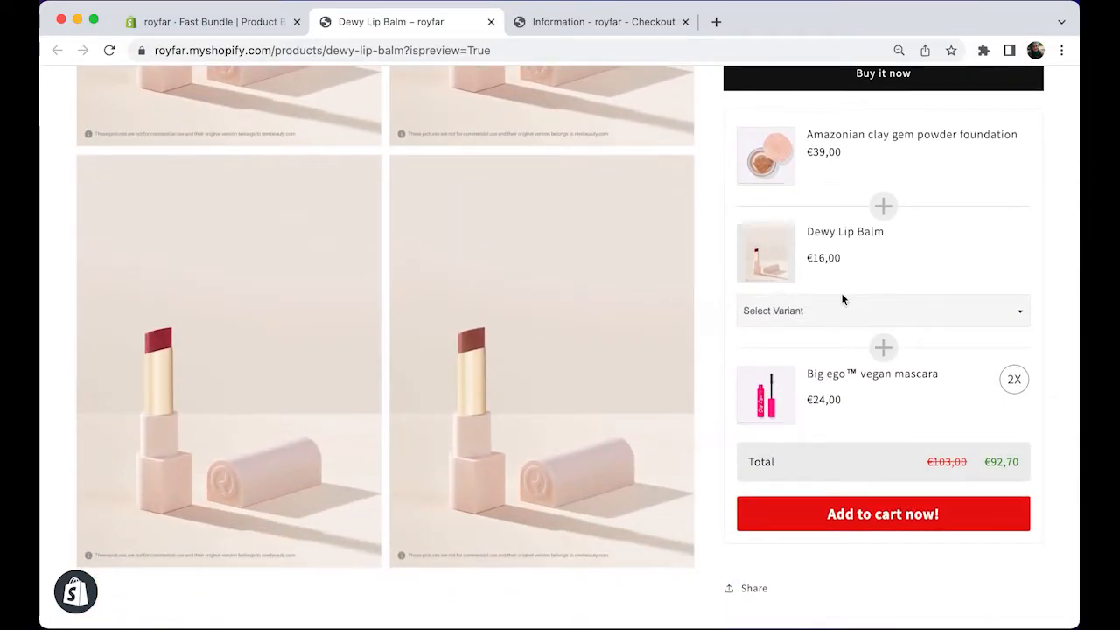
click(947, 316)
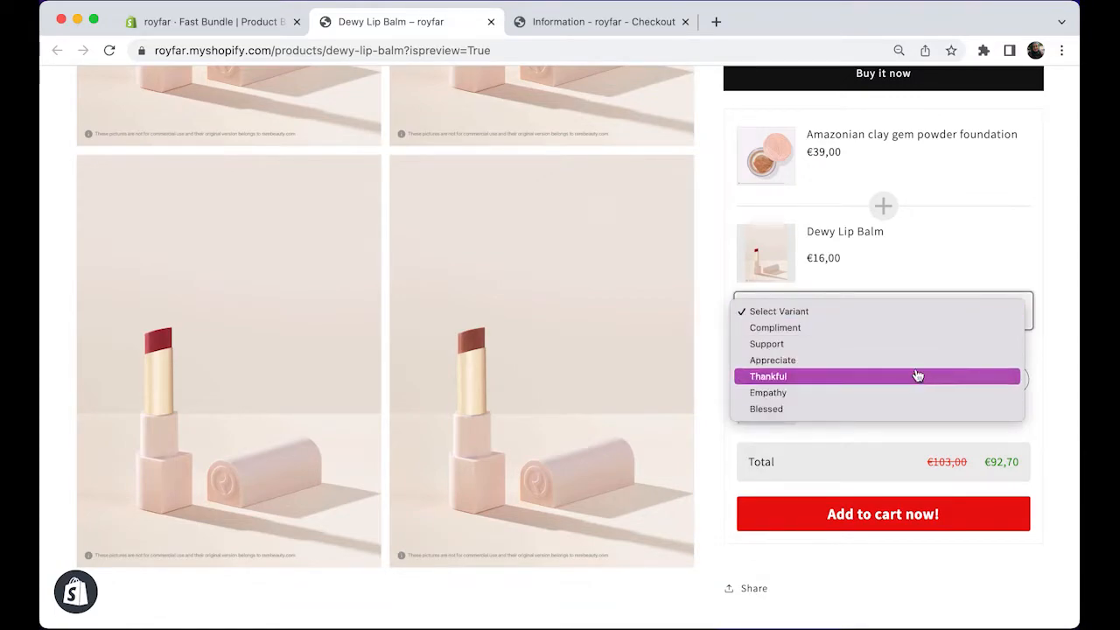
click(918, 361)
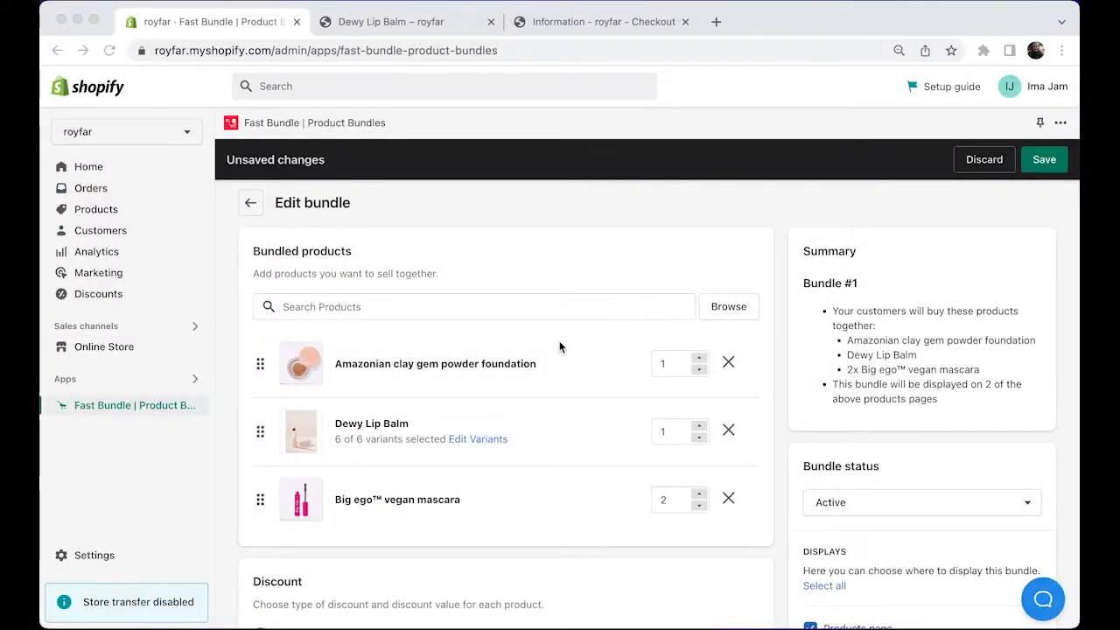
Try a percentage discount of 10% for Bundle #1 in the bundle editor.
scroll(560, 347, down, 3)
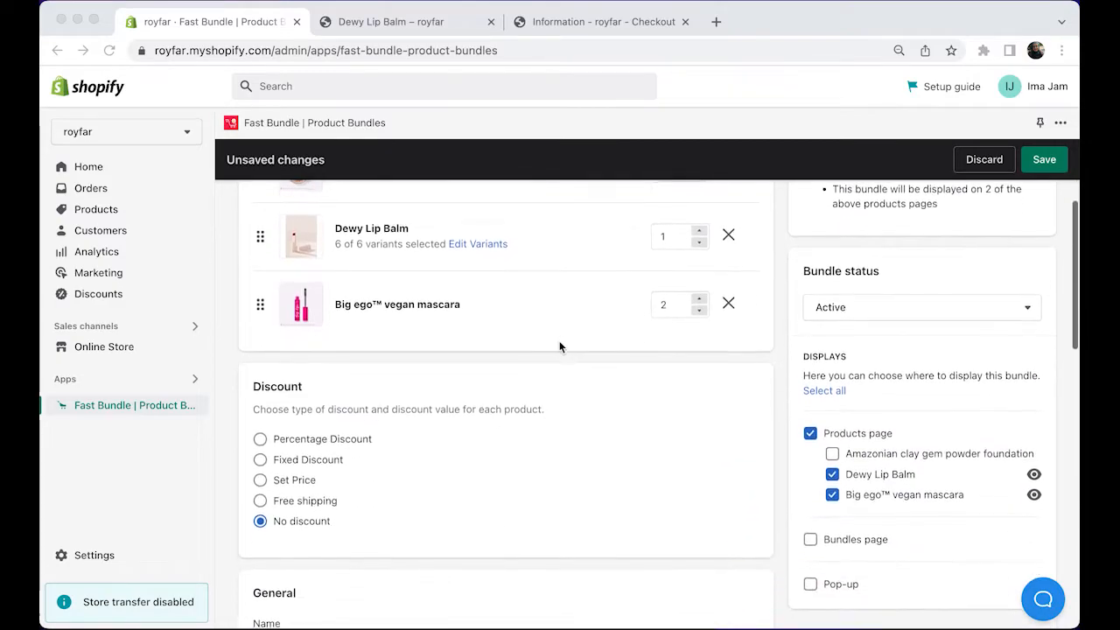
click(271, 441)
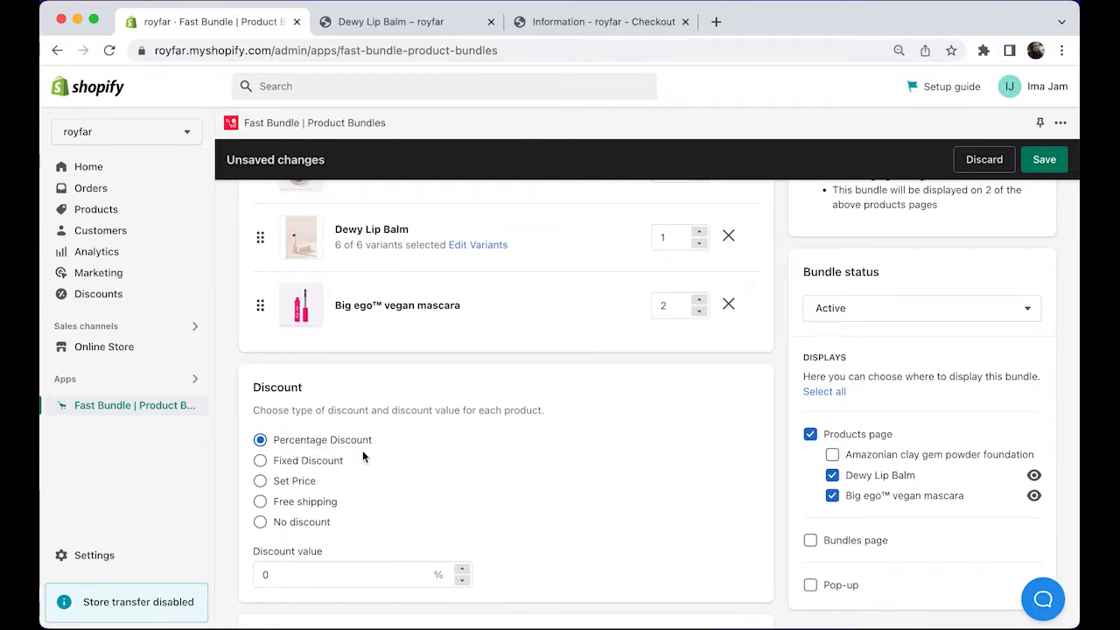
click(282, 575)
text(10)
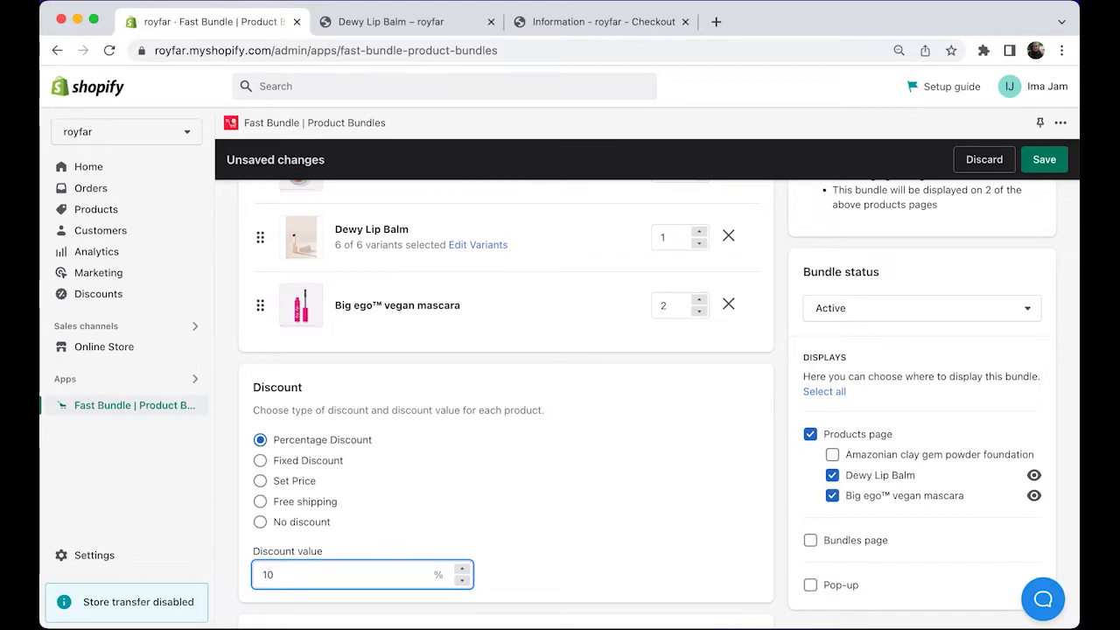
Try a fixed discount of €5 as the bundle's discount type.
drag(295, 576, 243, 577)
click(285, 464)
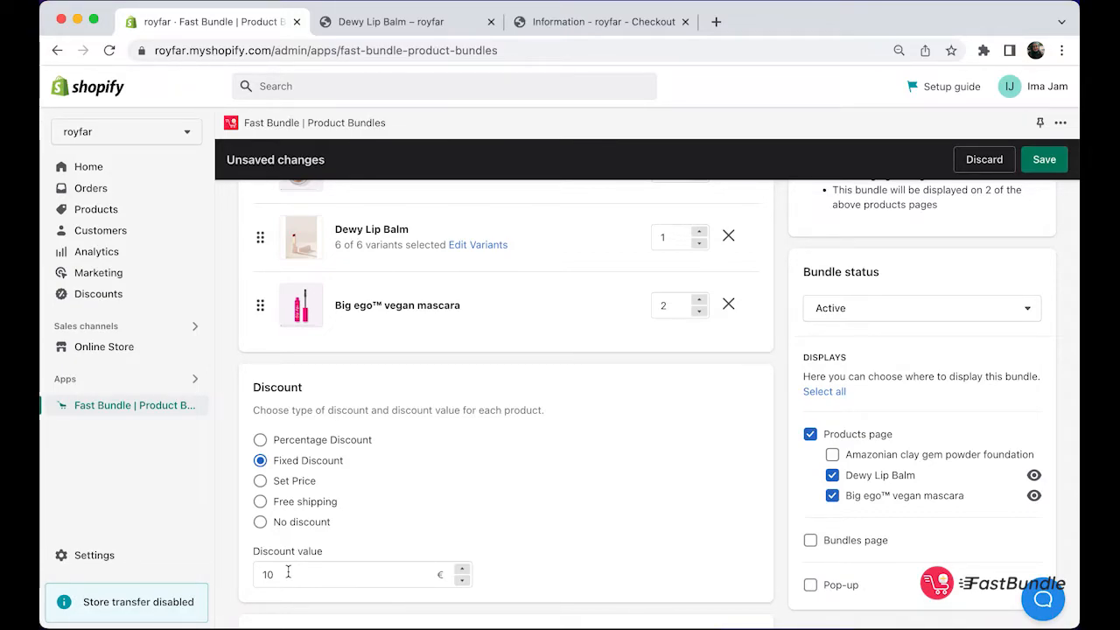
drag(285, 581, 267, 583)
text(5)
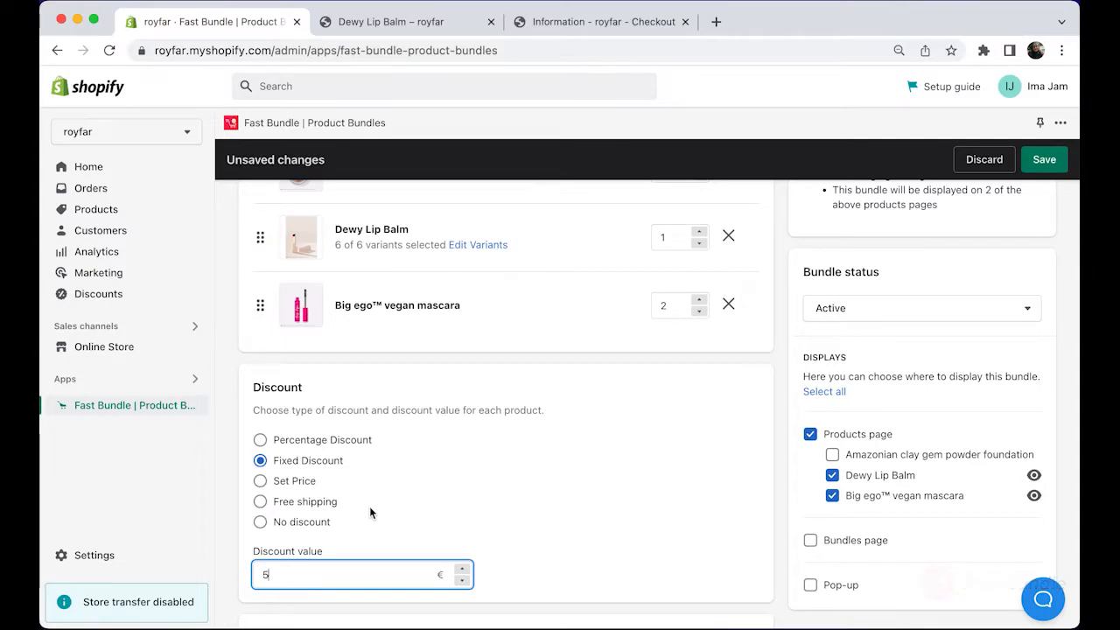
Try a set price of €39.99 for the whole bundle.
click(302, 483)
scroll(303, 555, down, 2)
click(262, 526)
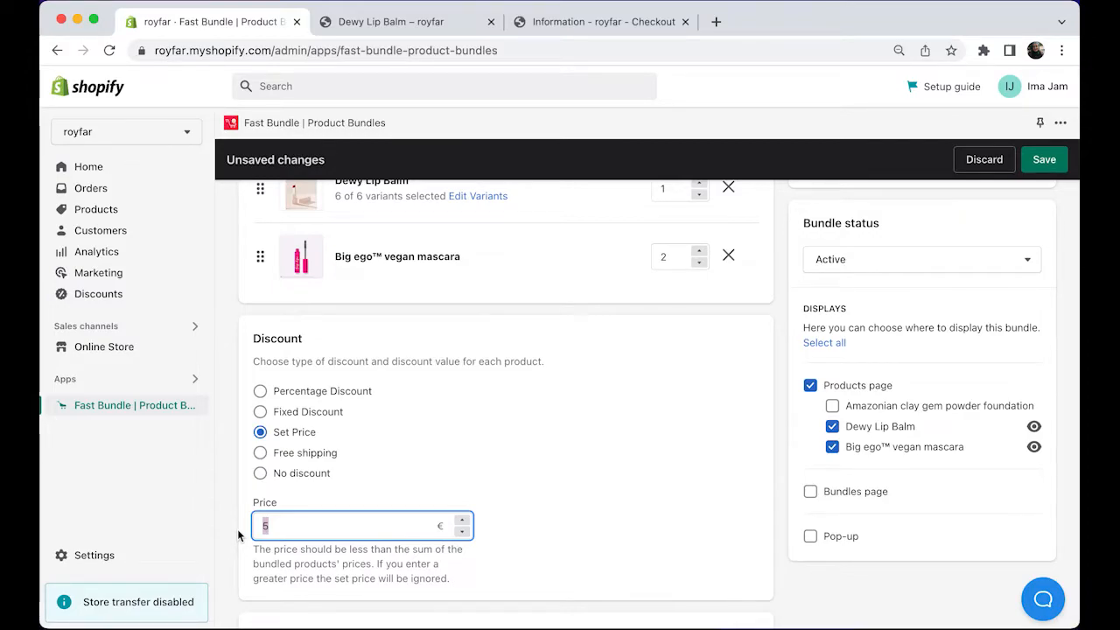
text(39.99)
Try free shipping as the bundle's offer and set the discount type back to No discount.
click(320, 453)
click(298, 474)
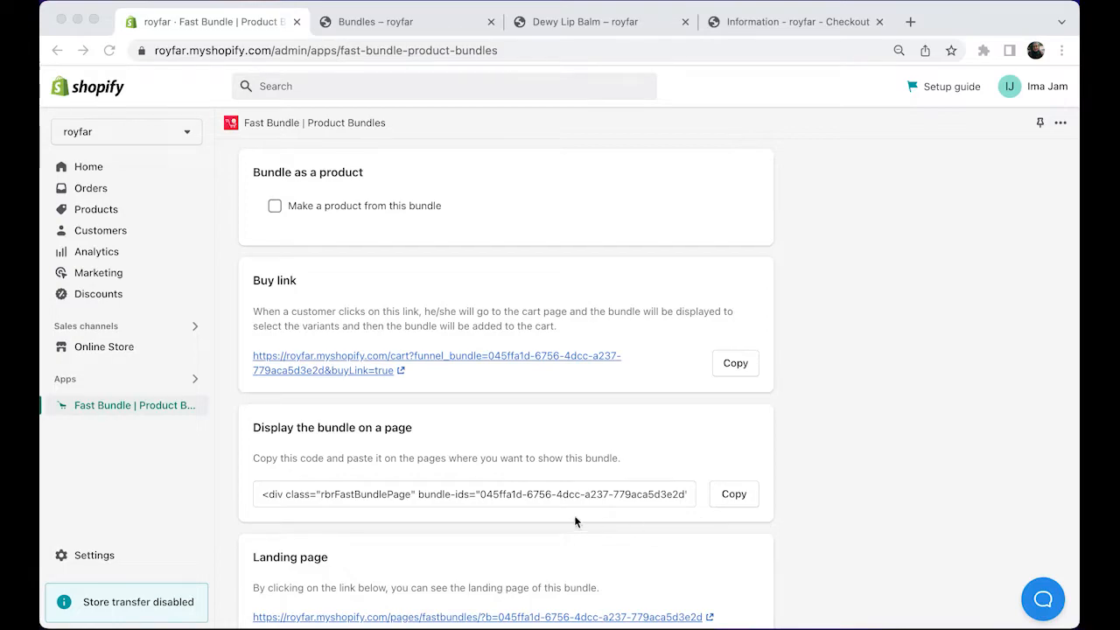
Enable making a product from this bundle and enter "my first combo!" as the product description.
click(900, 311)
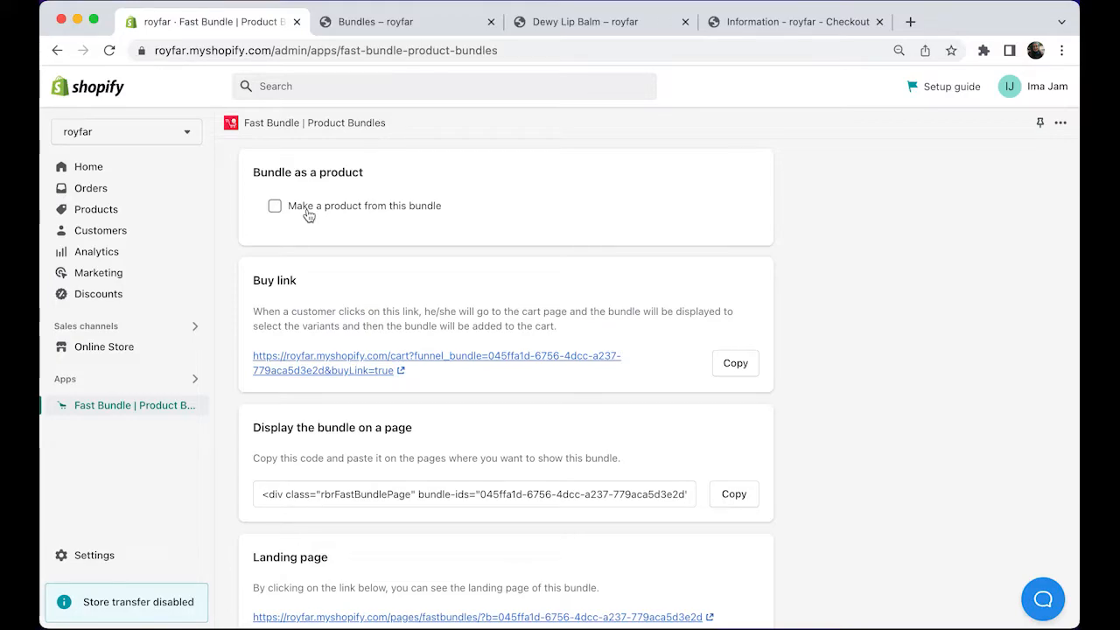
click(275, 206)
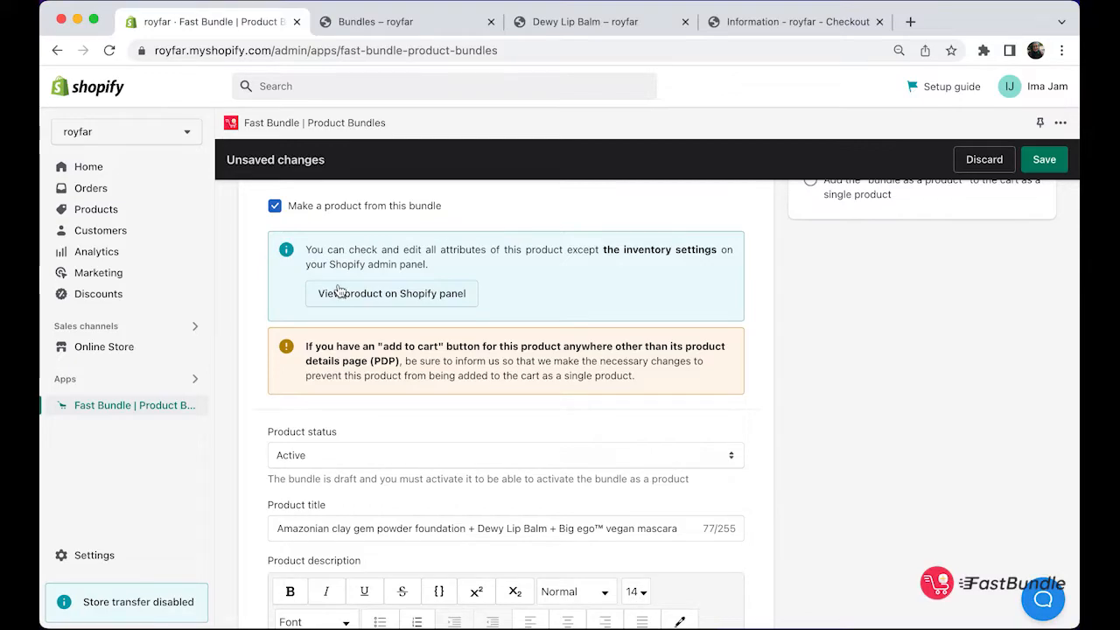
scroll(338, 291, down, 2)
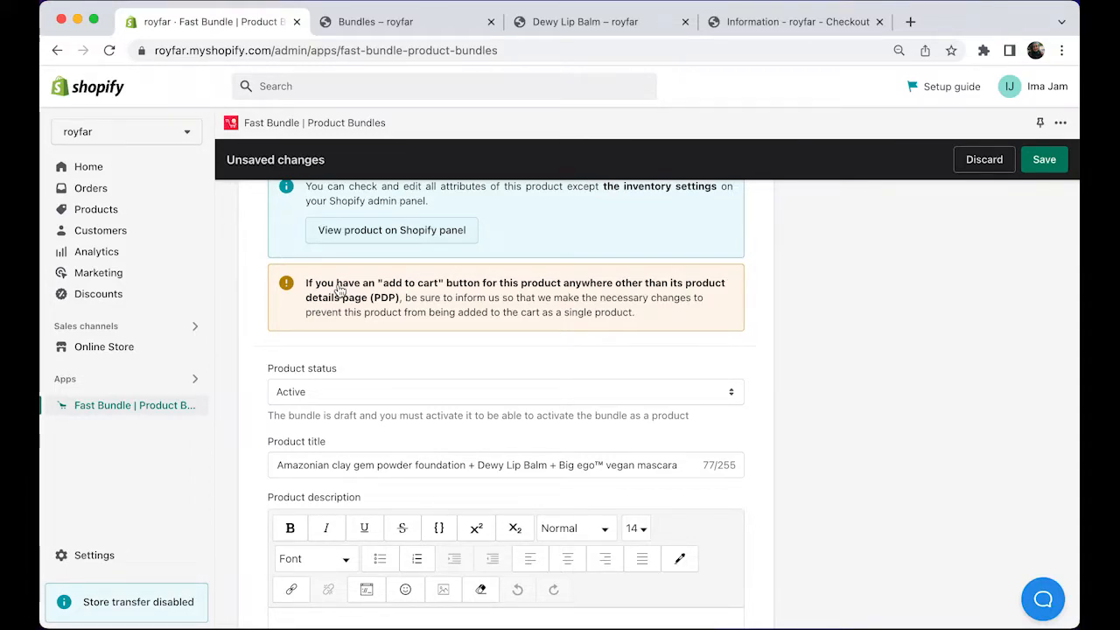
scroll(345, 296, down, 3)
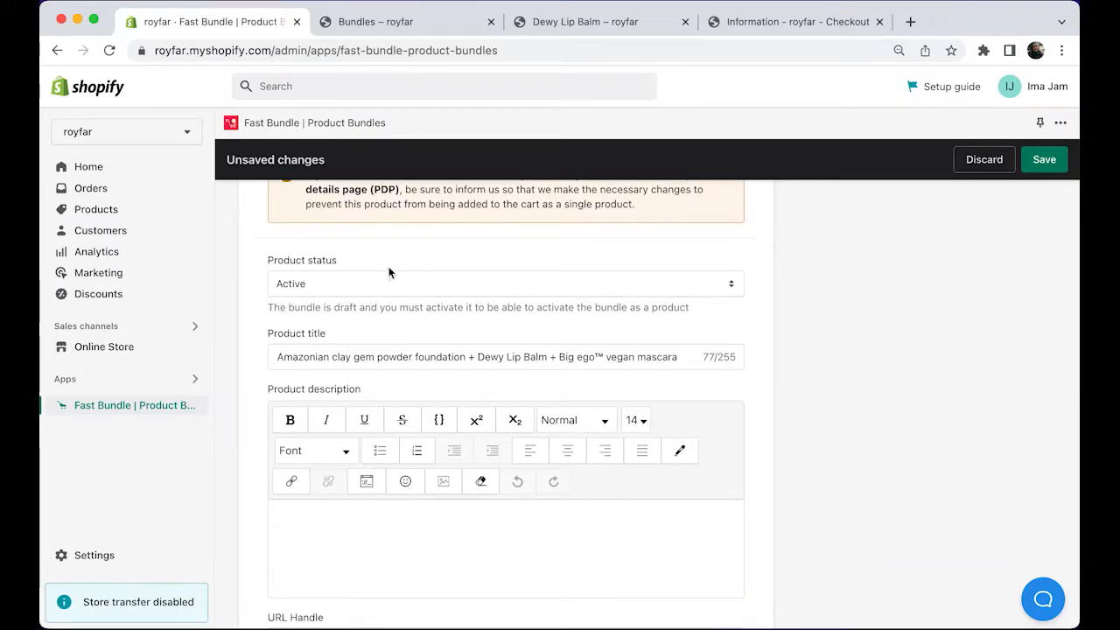
click(345, 537)
text(my first combo!)
Upload "Bundle as a Product Cover Image.webp" as the bundle product's media and save the bundle.
scroll(506, 394, down, 6)
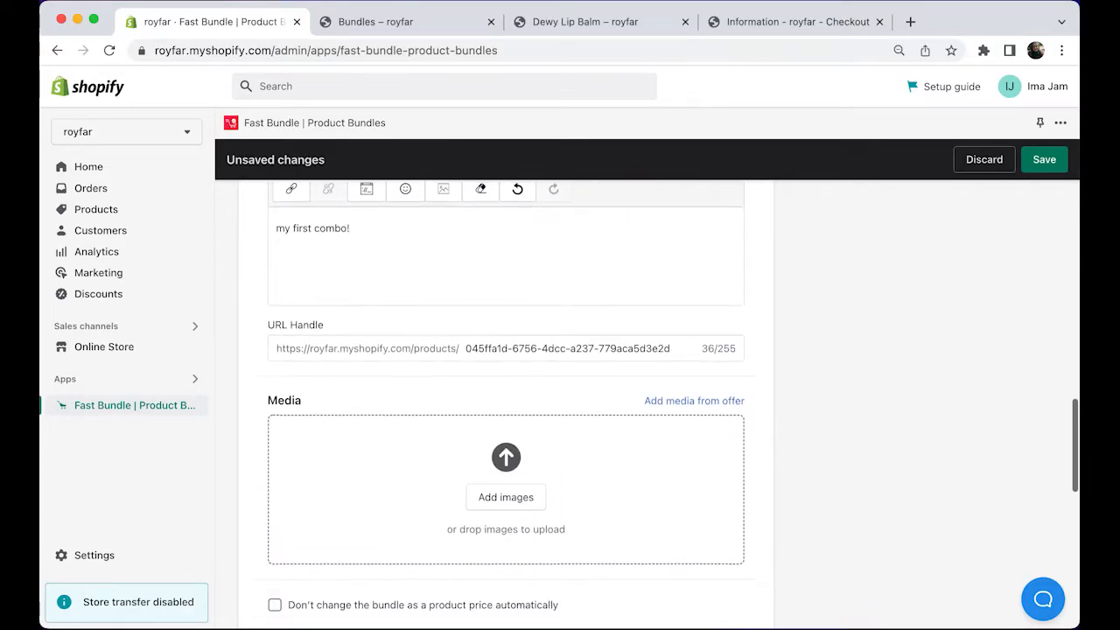
click(498, 499)
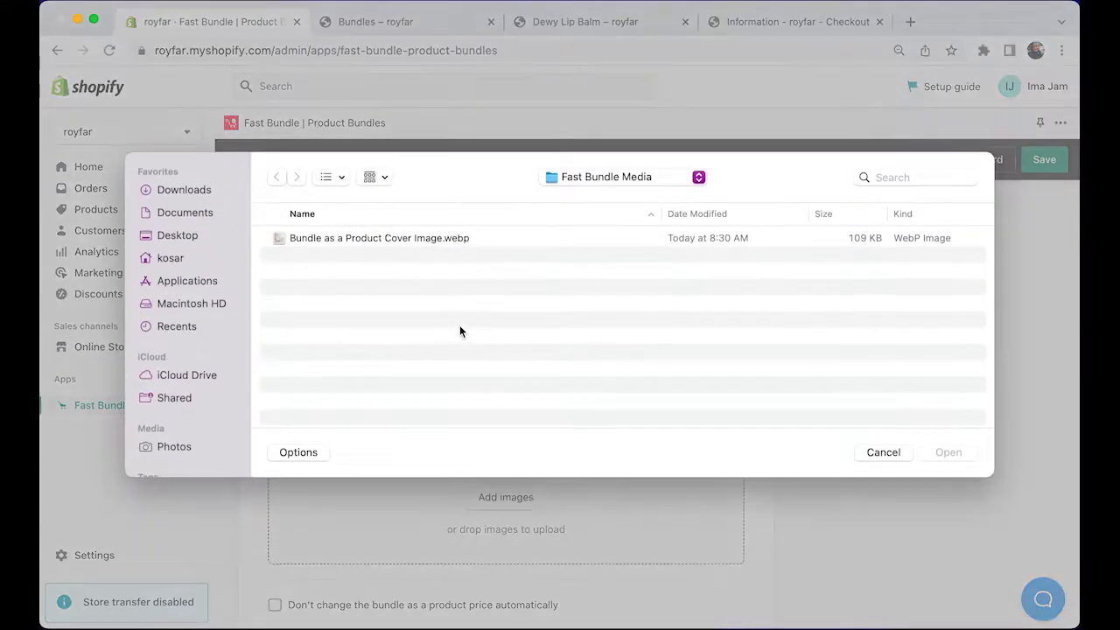
click(434, 241)
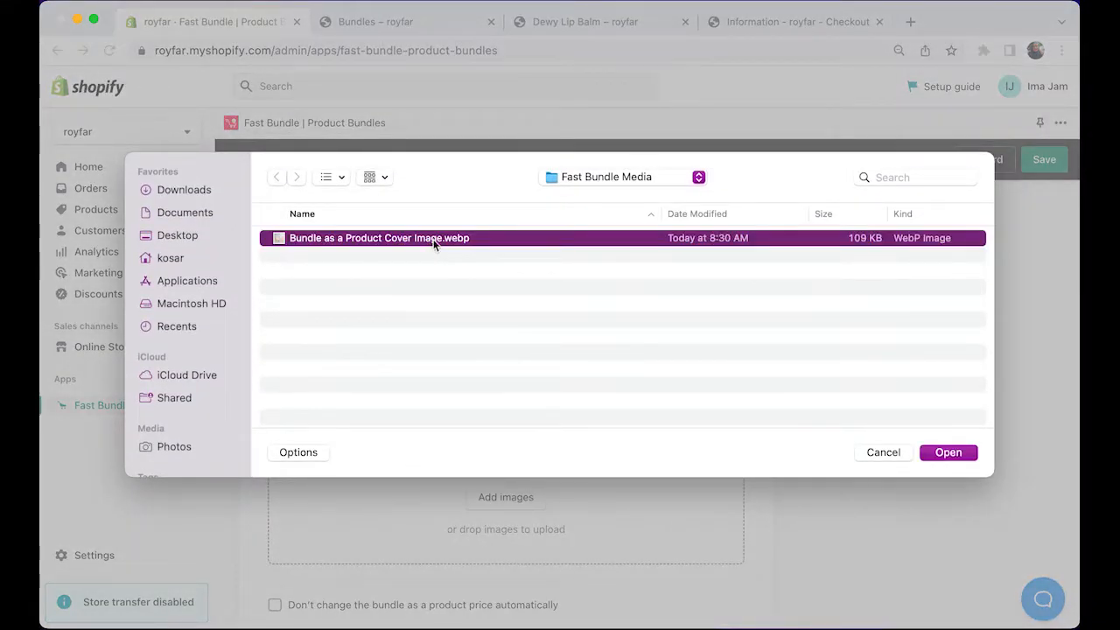
click(949, 453)
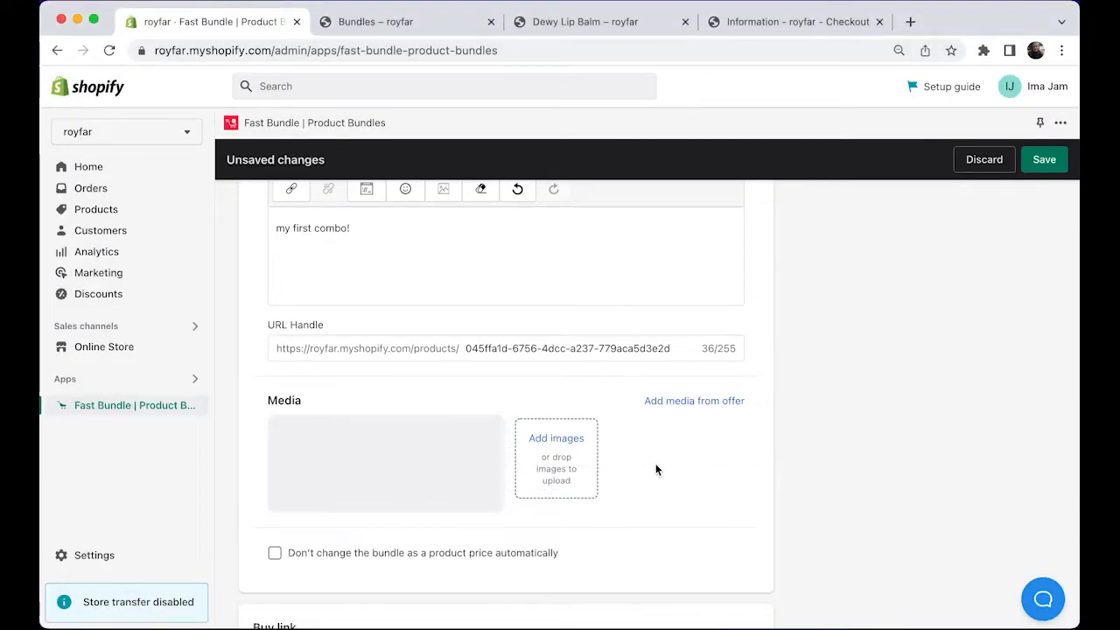
scroll(657, 468, down, 2)
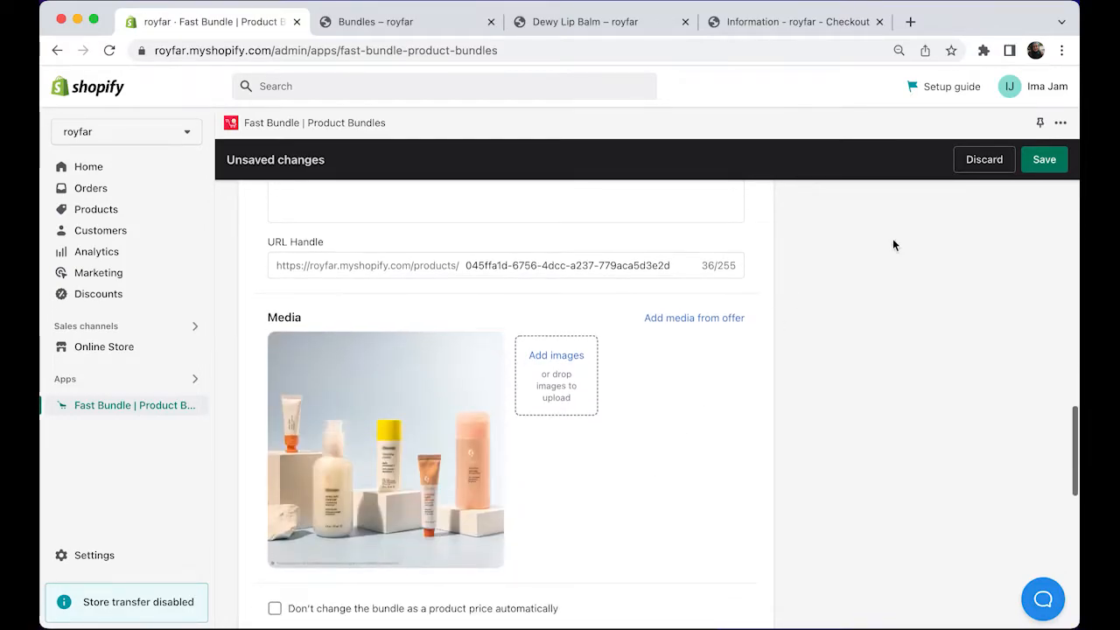
scroll(900, 267, up, 2)
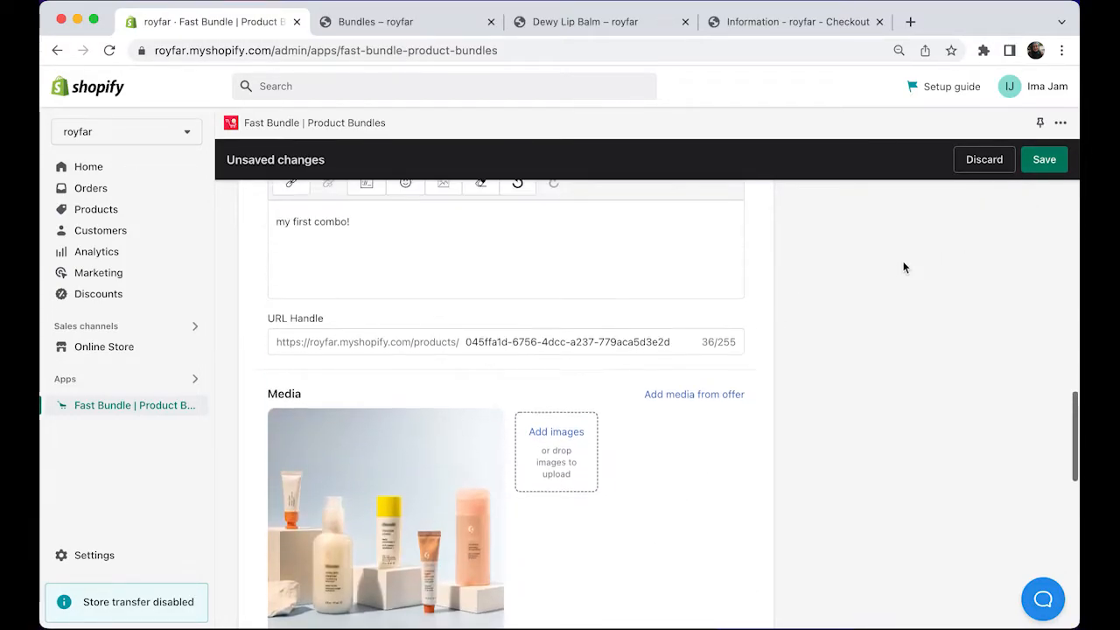
click(1055, 156)
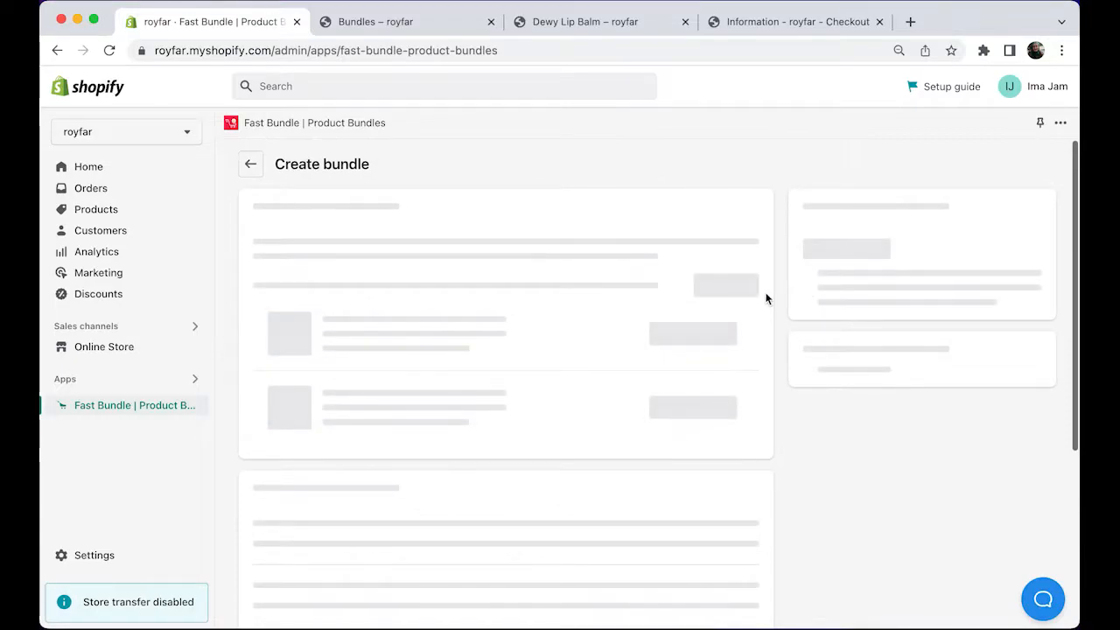
Open the bundle's own product page in the storefront and examine its image, title, price, included products and description.
scroll(766, 298, down, 5)
scroll(766, 298, down, 5)
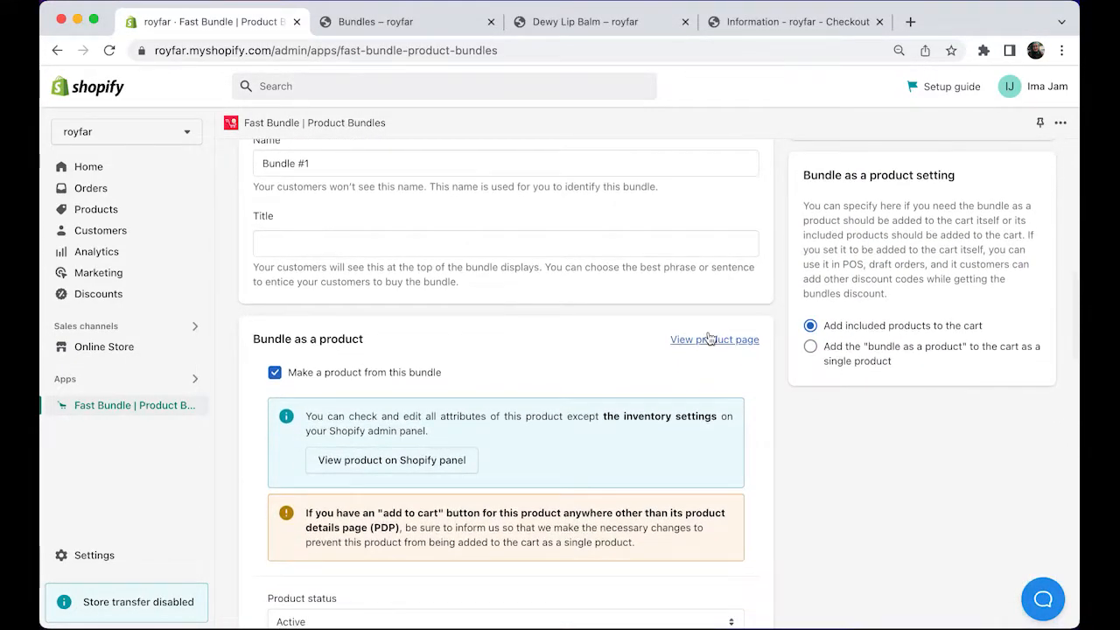
click(710, 339)
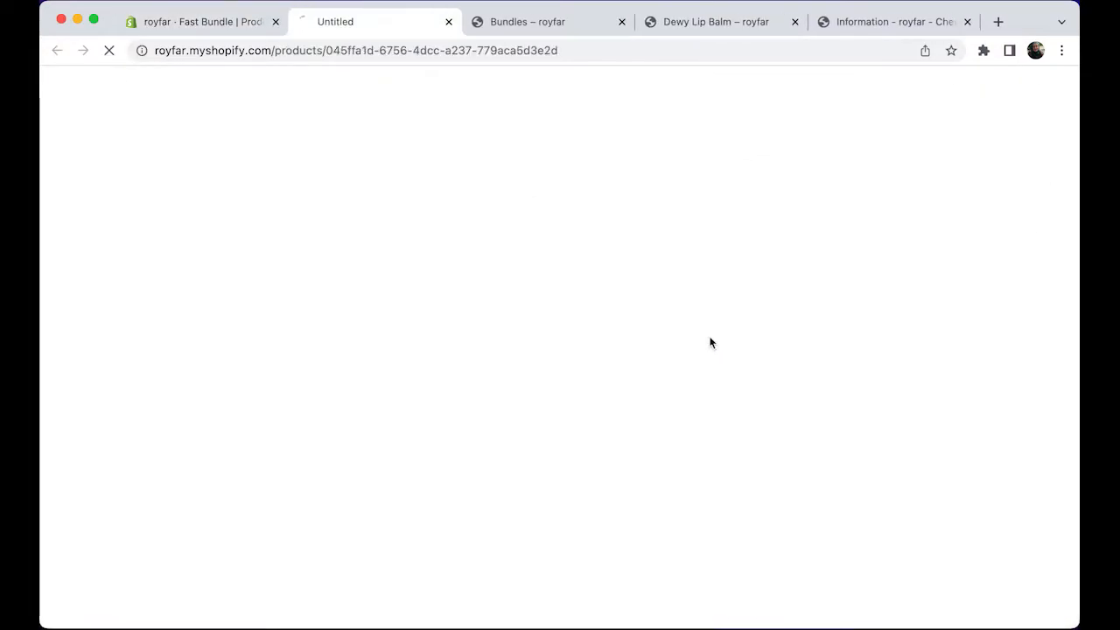
scroll(713, 343, down, 1)
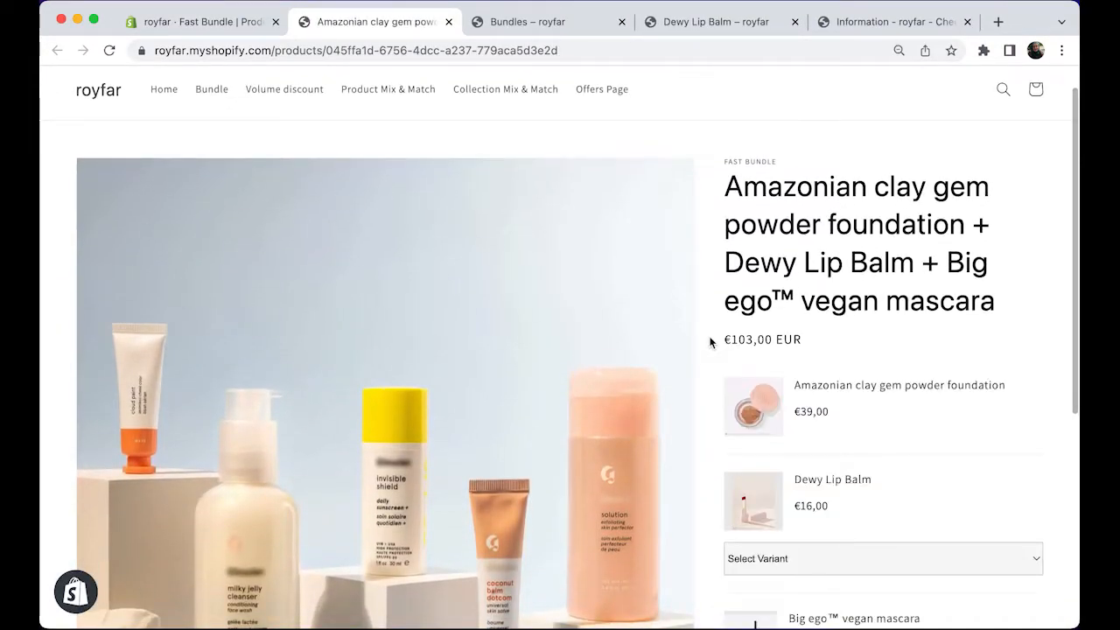
scroll(697, 339, down, 2)
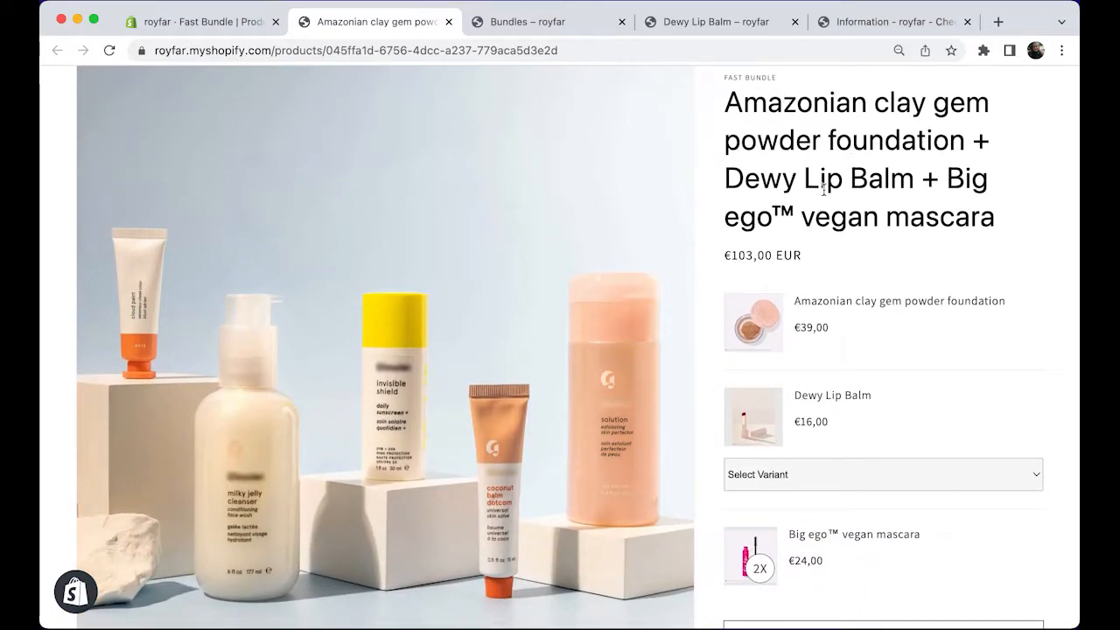
scroll(800, 333, down, 8)
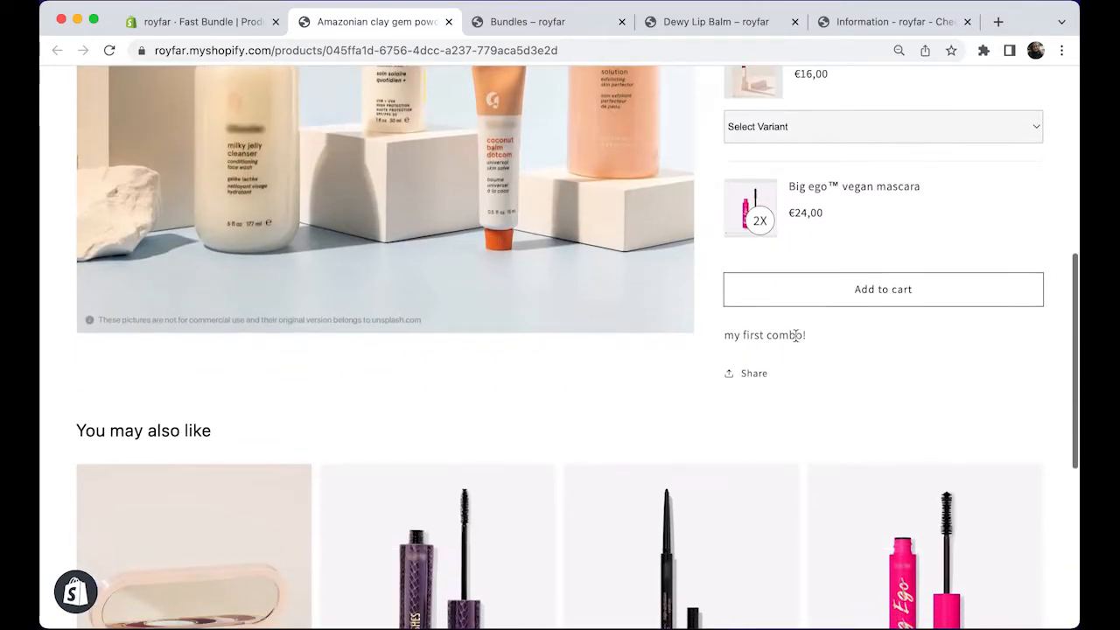
scroll(796, 335, up, 4)
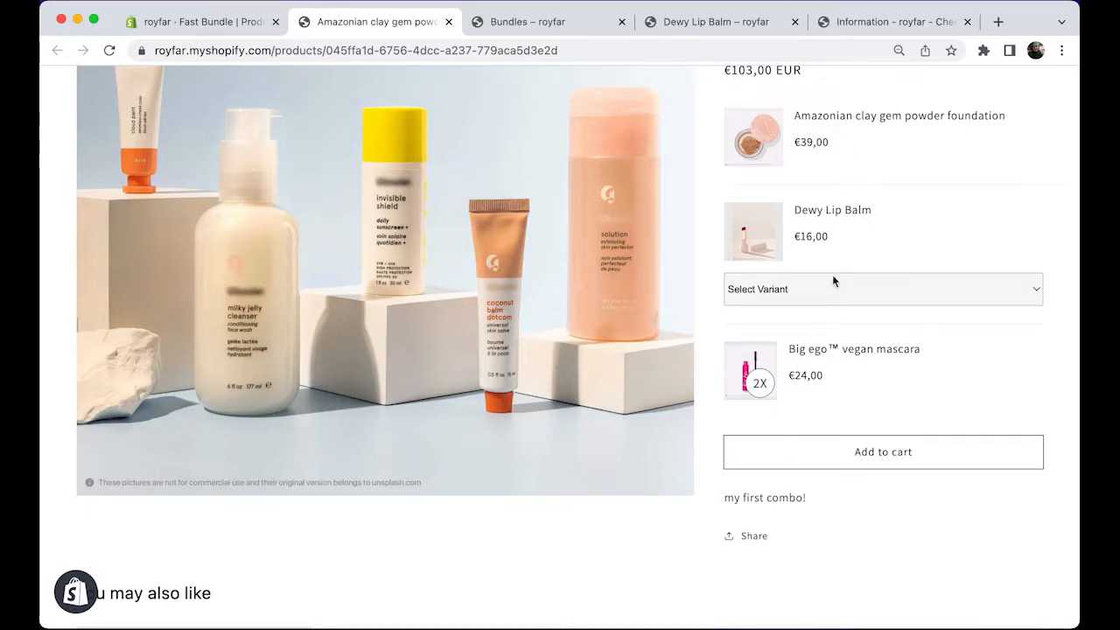
scroll(836, 277, up, 1)
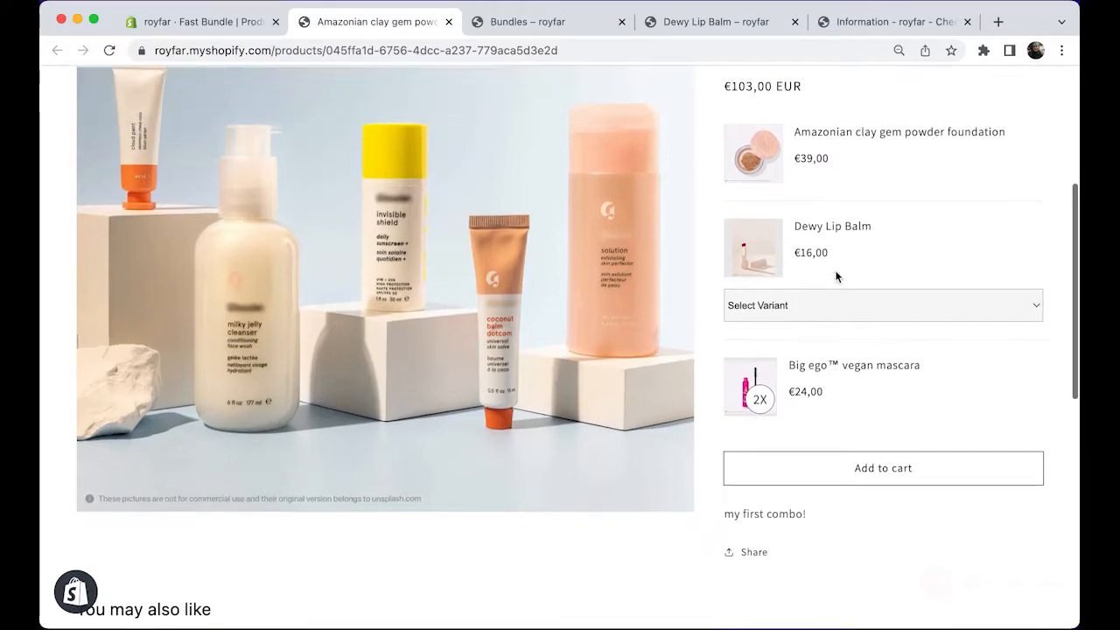
Select the Compliment variant of Dewy Lip Balm and add the bundle product to the cart.
click(878, 471)
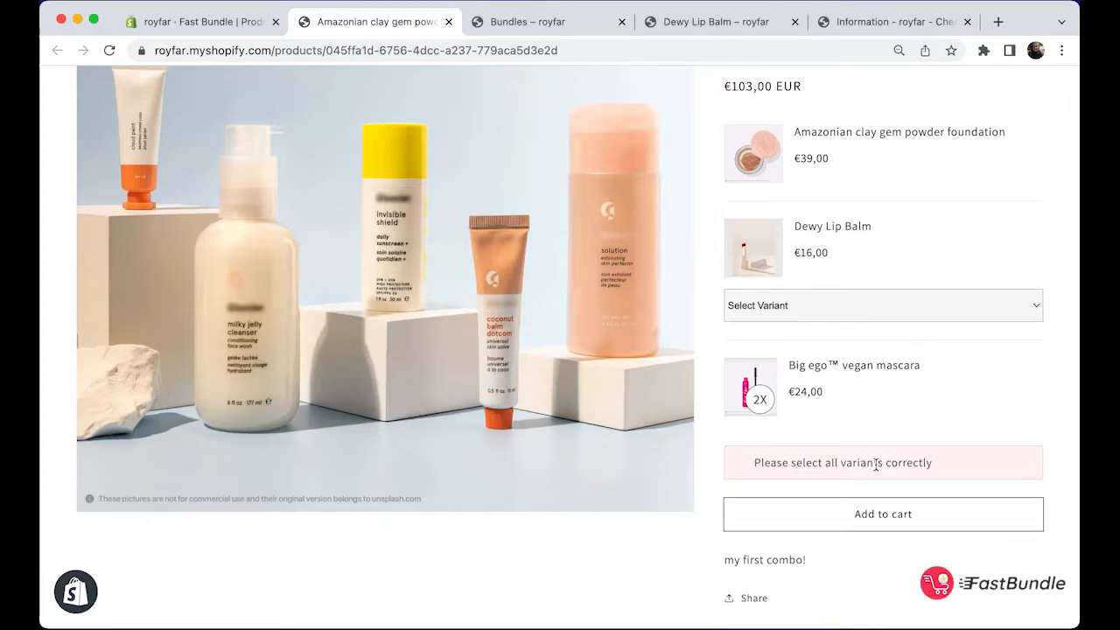
click(888, 308)
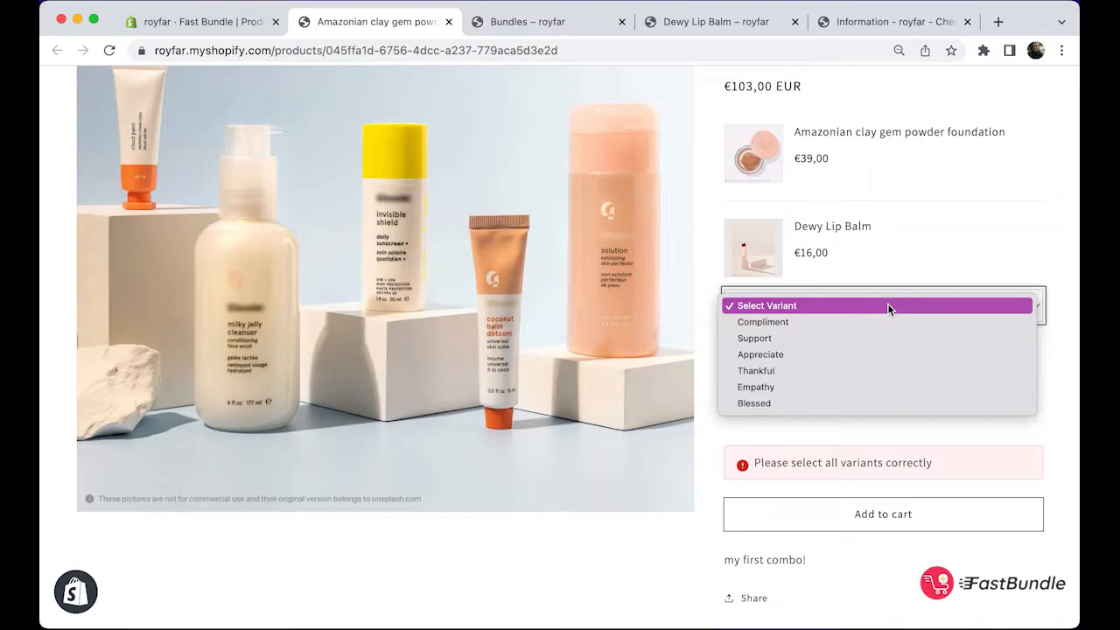
click(879, 320)
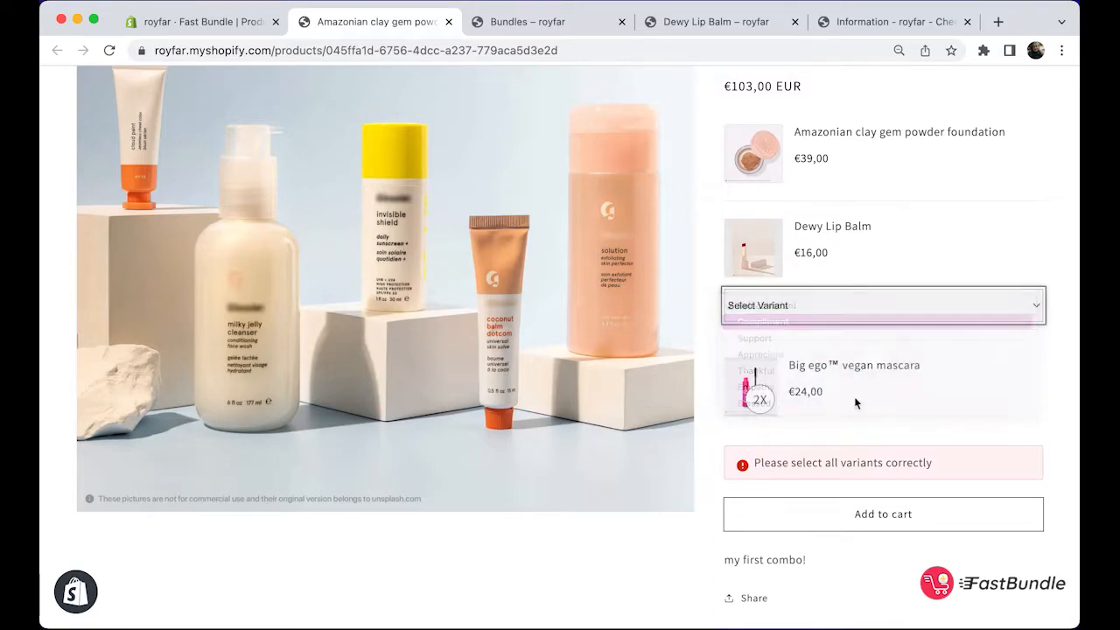
click(839, 528)
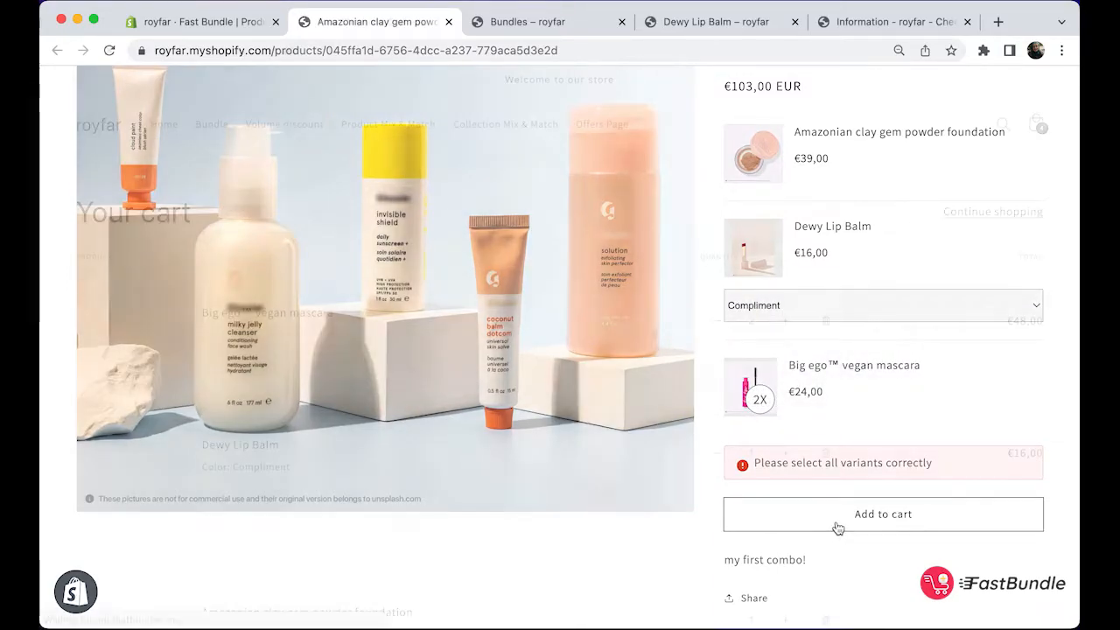
Examine the shopping cart's line items, quantities and subtotal for the added bundle.
scroll(839, 529, down, 3)
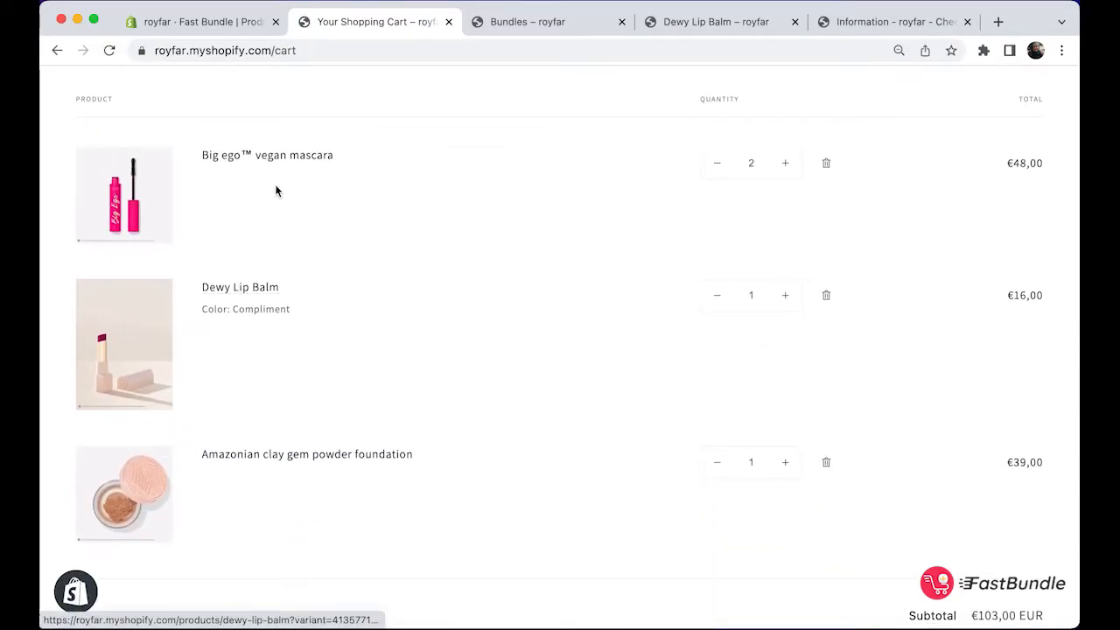
scroll(623, 302, up, 2)
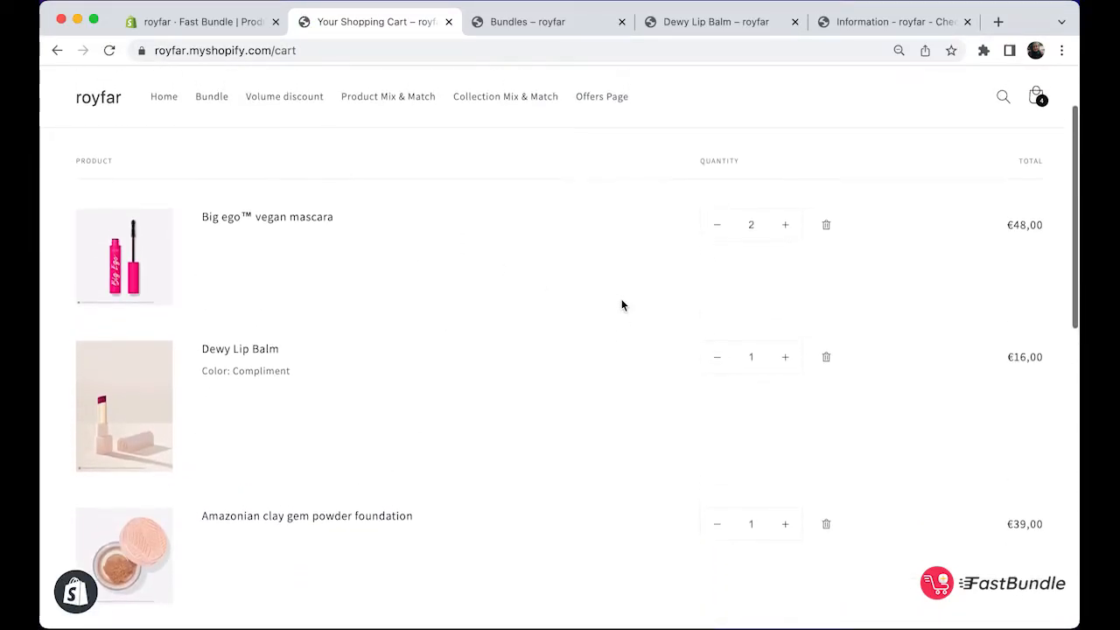
scroll(622, 304, down, 1)
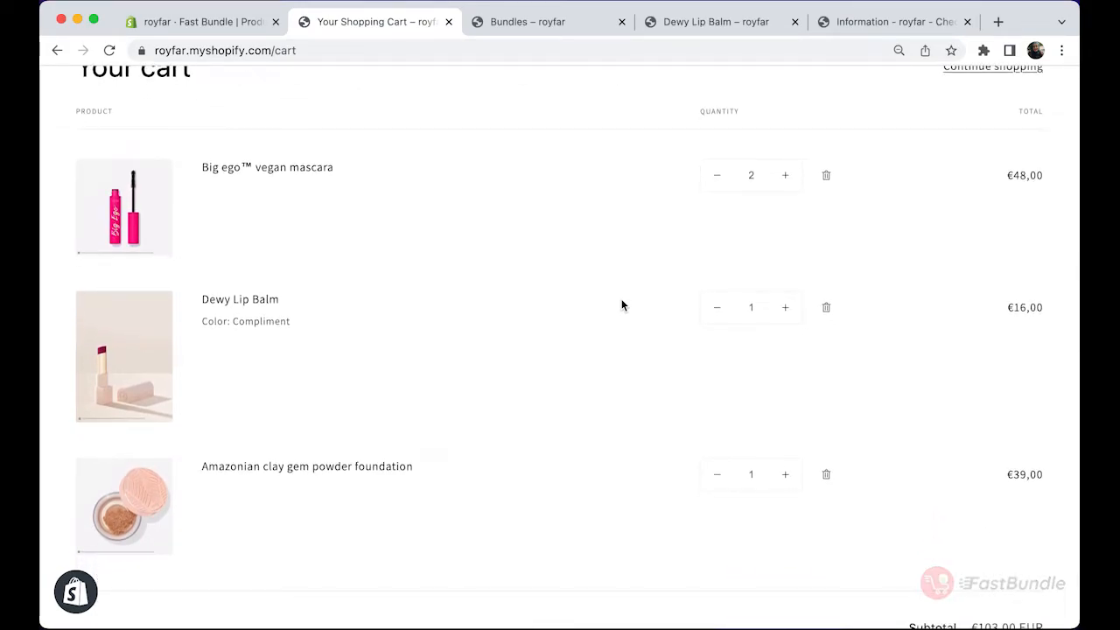
scroll(622, 304, down, 1)
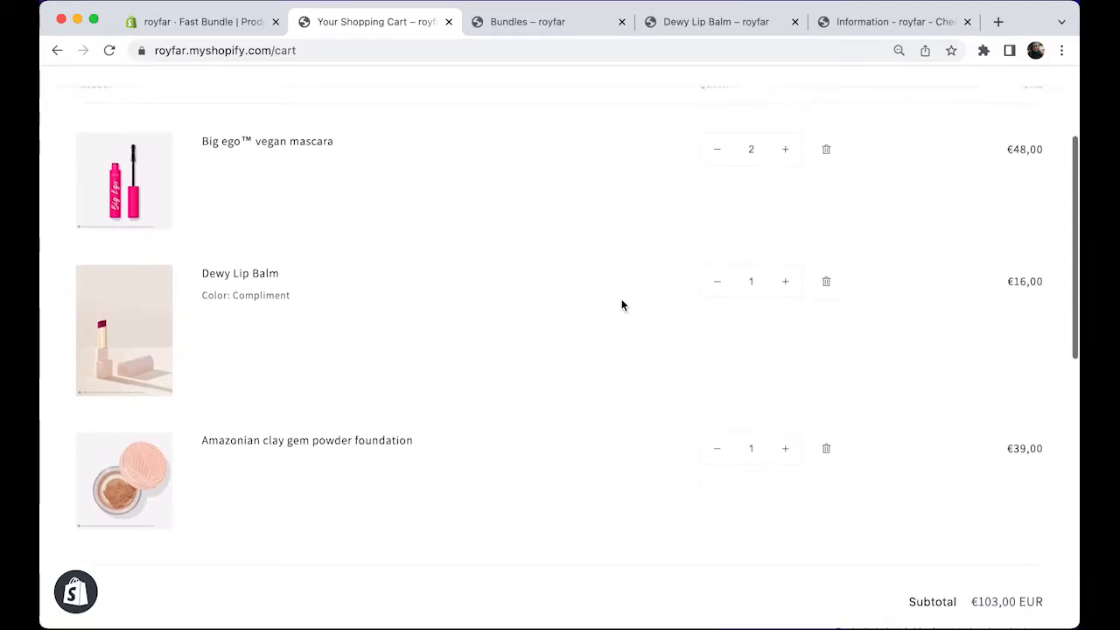
scroll(622, 304, up, 1)
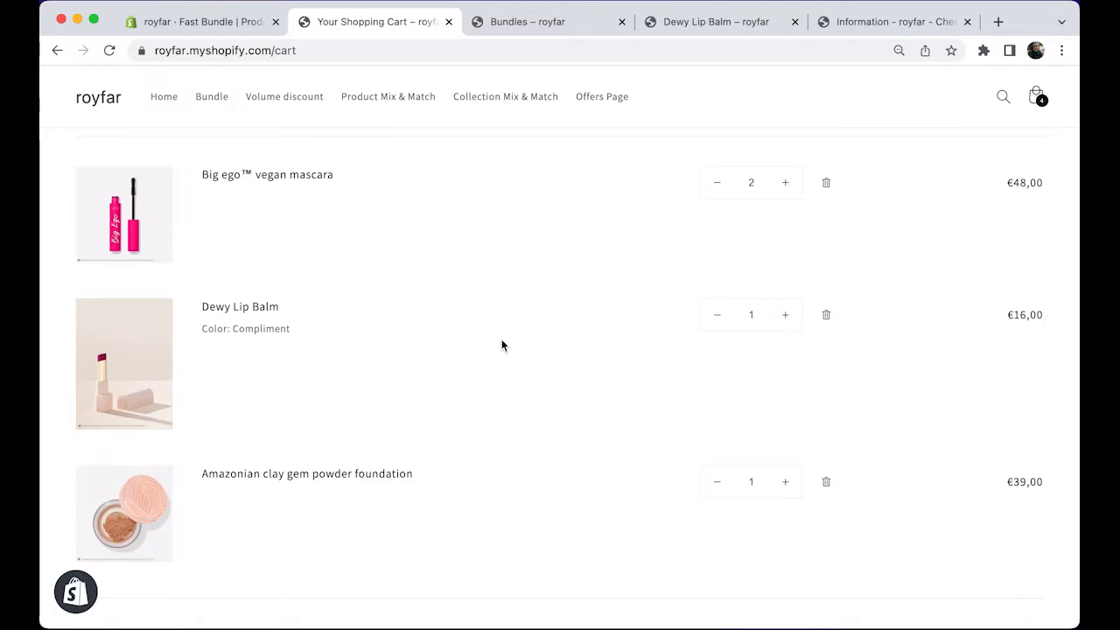
Return to the bundle's settings in Fast Bundle and choose to add the "bundle as a product" to the cart as a single product.
click(234, 24)
scroll(527, 407, down, 2)
scroll(526, 407, up, 4)
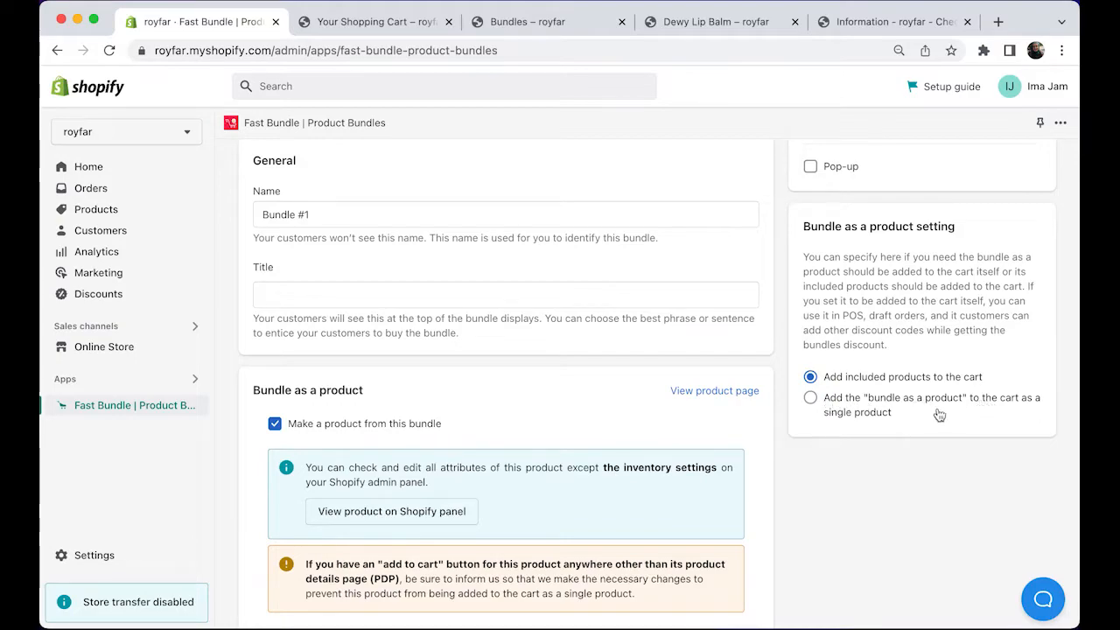
click(811, 401)
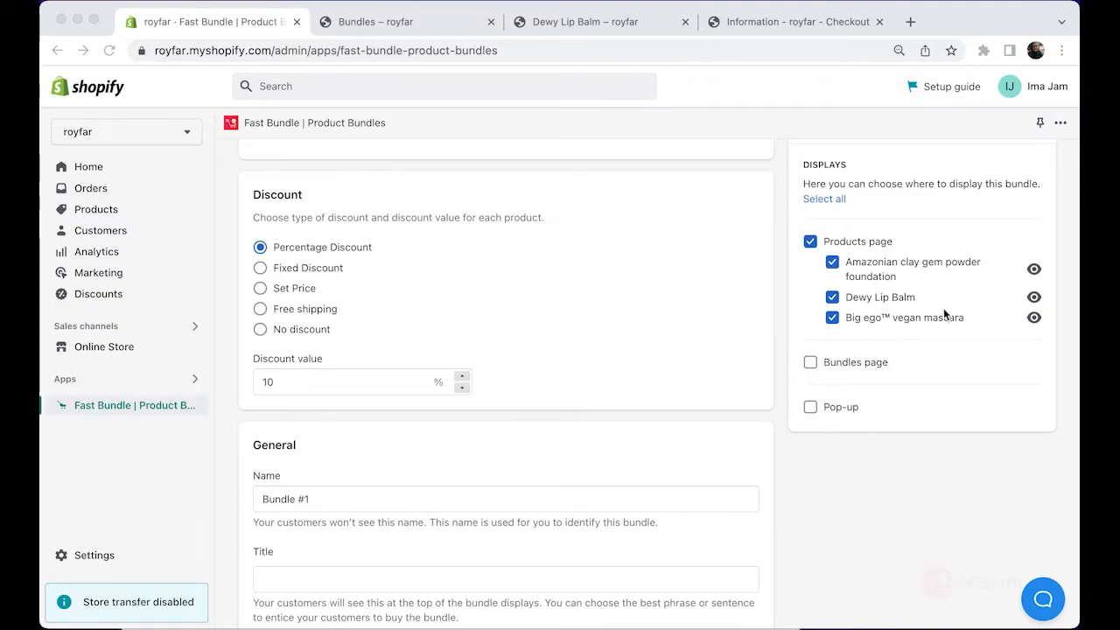
Turn off the bundle's display on the product pages of Amazonian clay gem powder foundation, Dewy Lip Balm and Big ego vegan mascara.
scroll(942, 286, up, 1)
scroll(941, 286, down, 1)
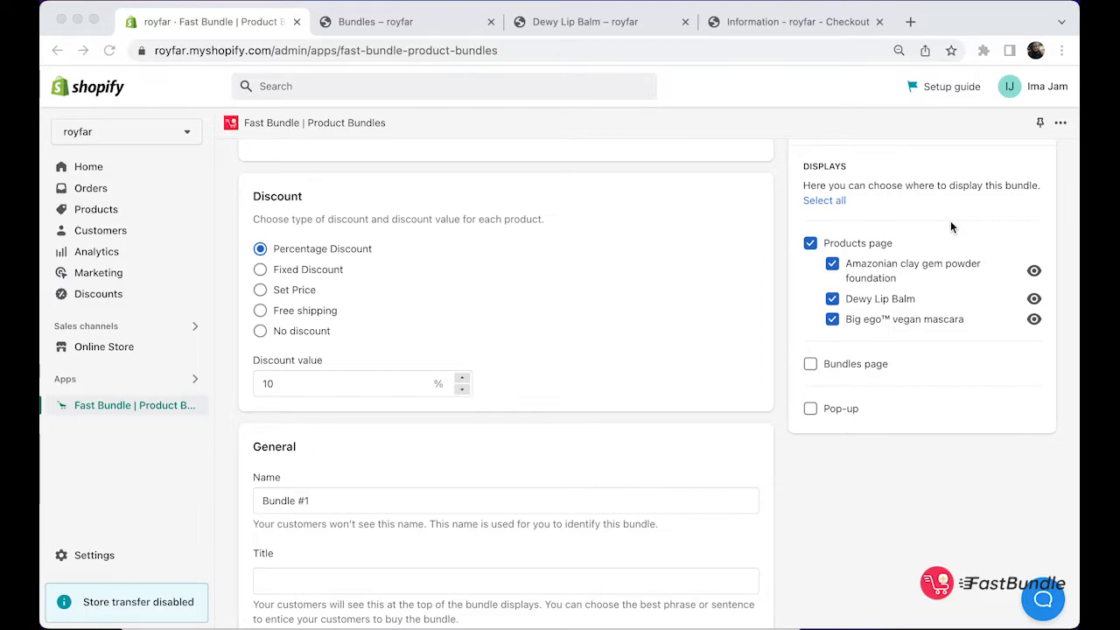
click(833, 264)
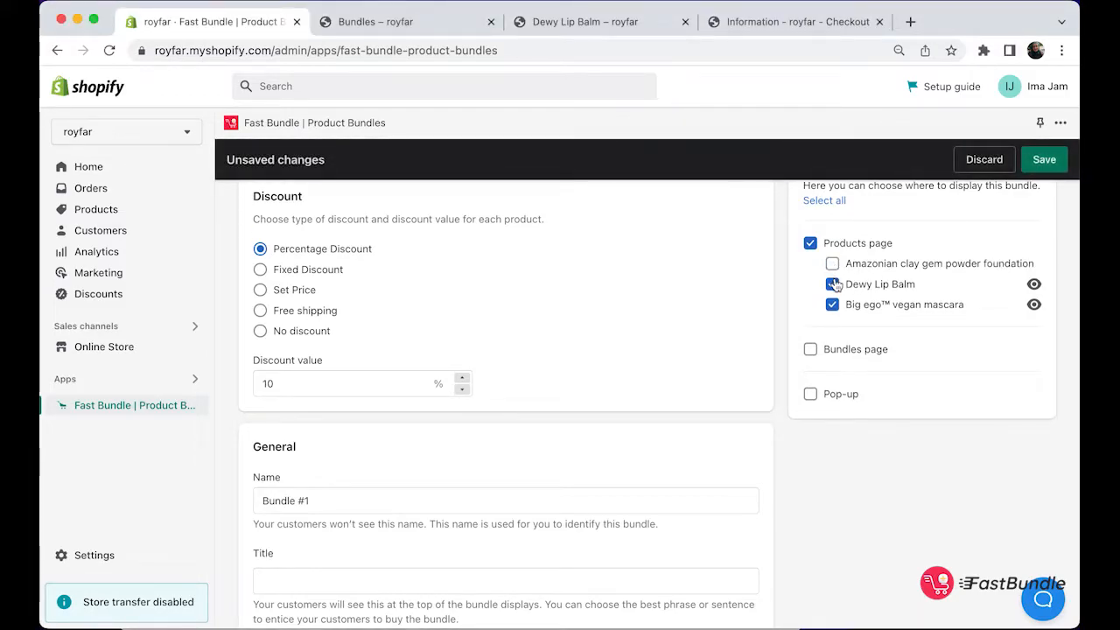
click(832, 284)
click(832, 305)
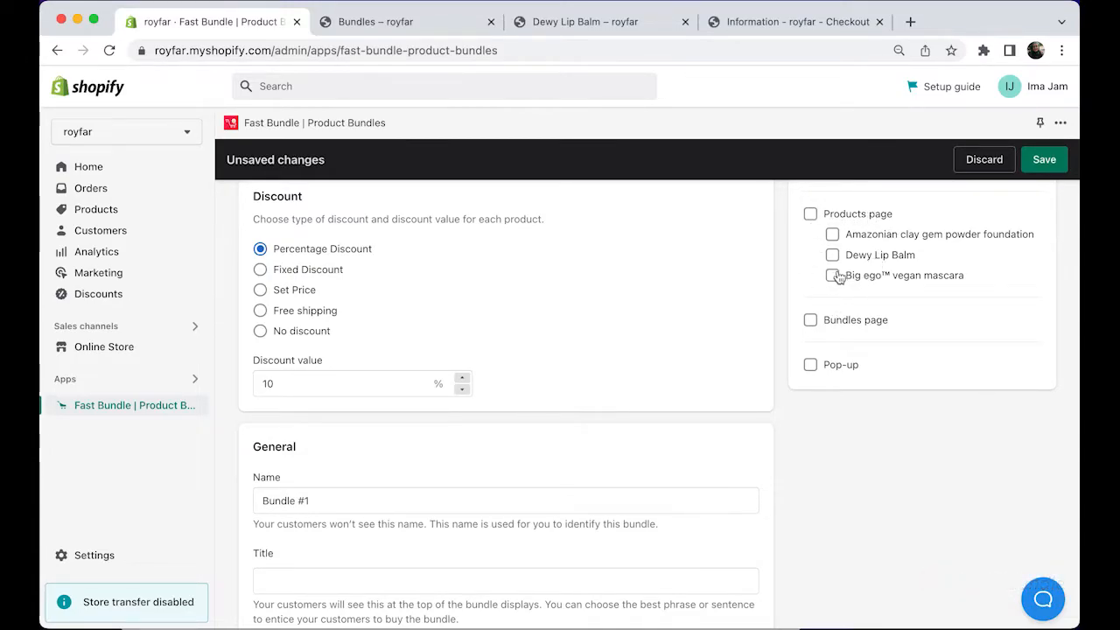
Re-enable the bundle's display on the Dewy Lip Balm and Big ego vegan mascara product pages and save the bundle.
click(833, 276)
click(832, 263)
click(833, 299)
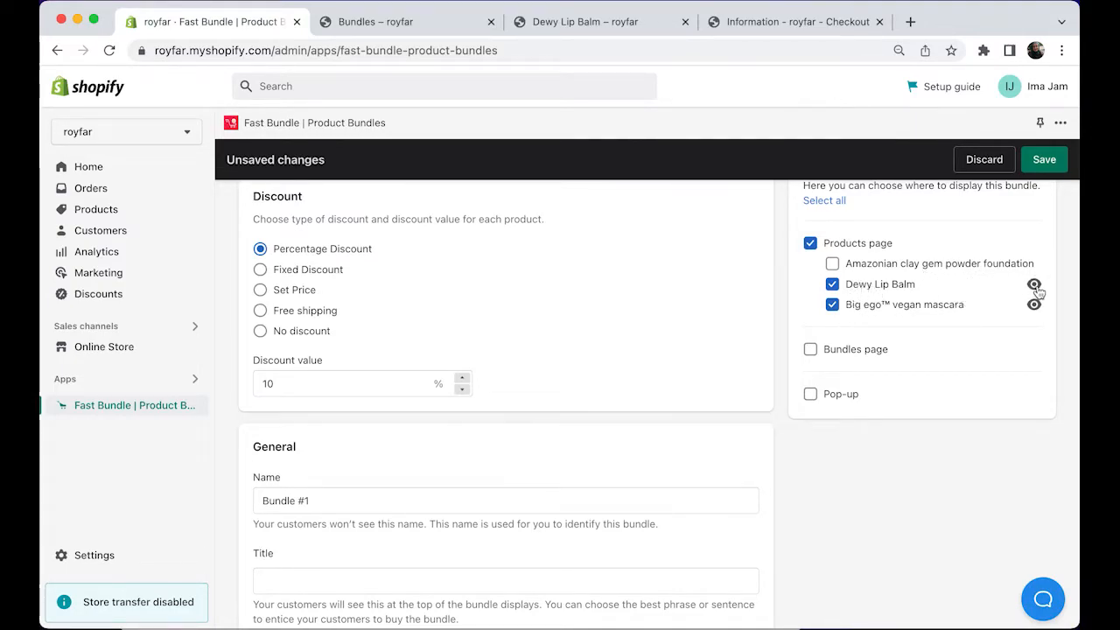
click(1046, 162)
Preview the Dewy Lip Balm product page in the storefront and examine the bundle offer on it.
scroll(922, 287, down, 10)
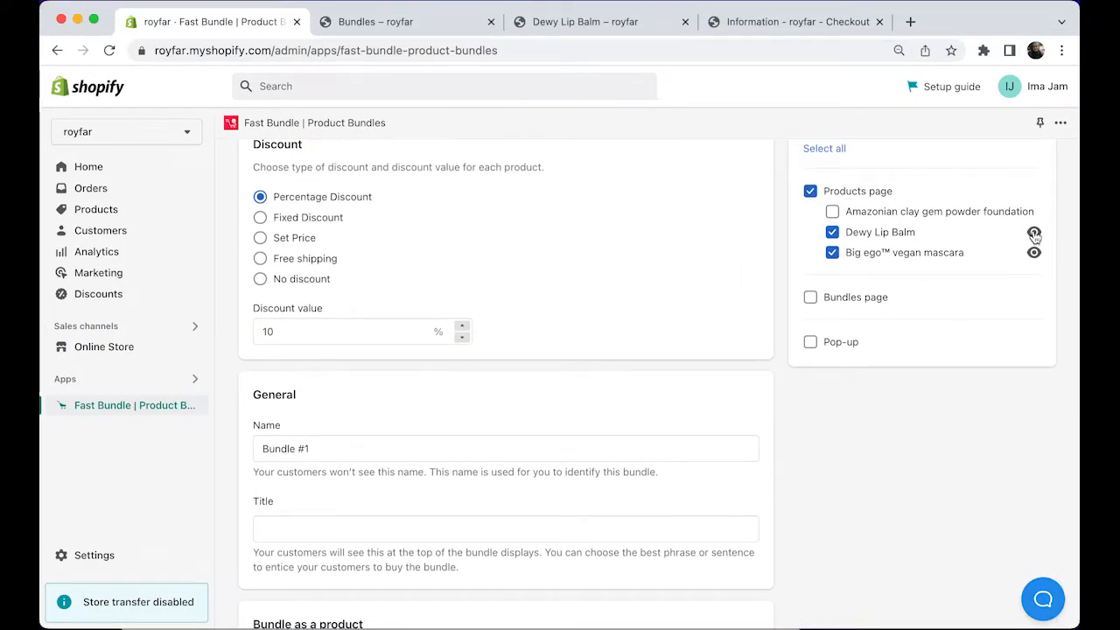
click(1035, 234)
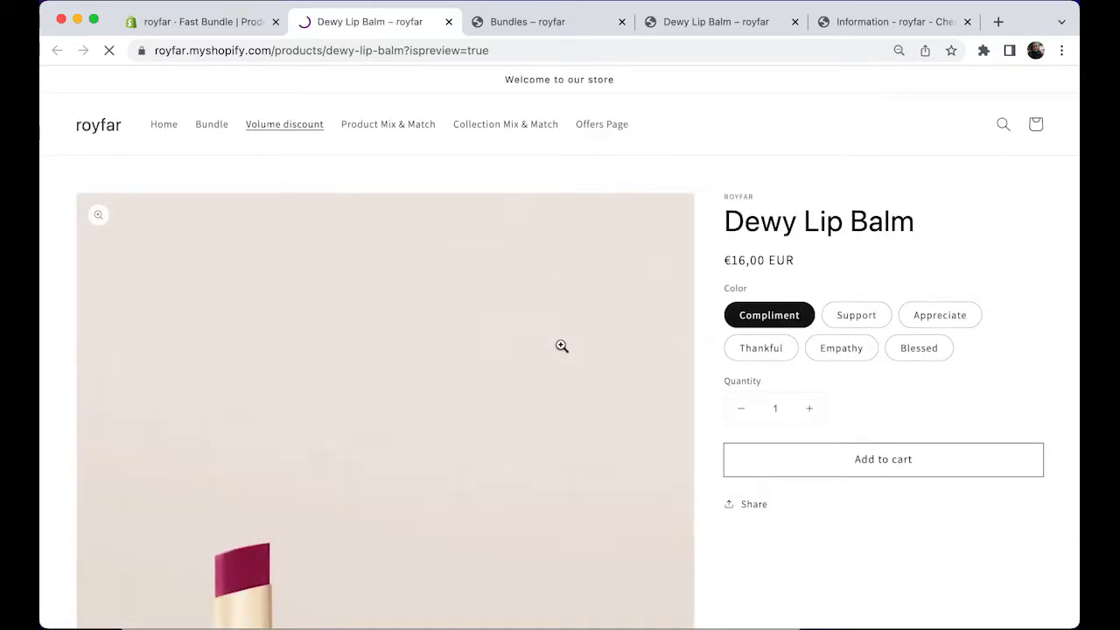
scroll(562, 347, down, 1)
scroll(800, 324, down, 1)
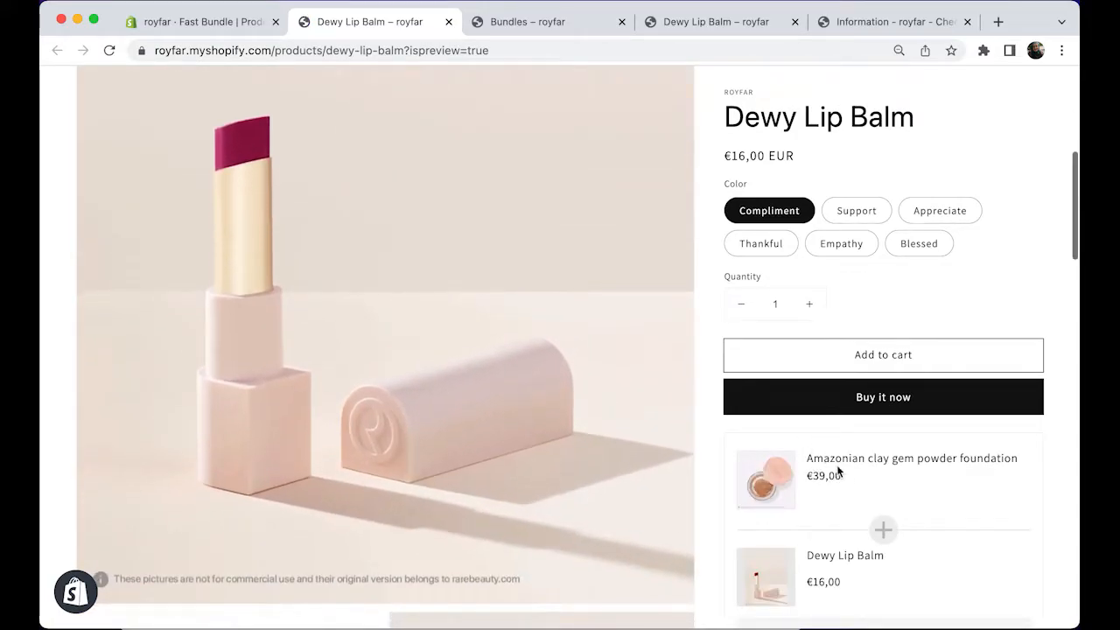
scroll(838, 473, down, 15)
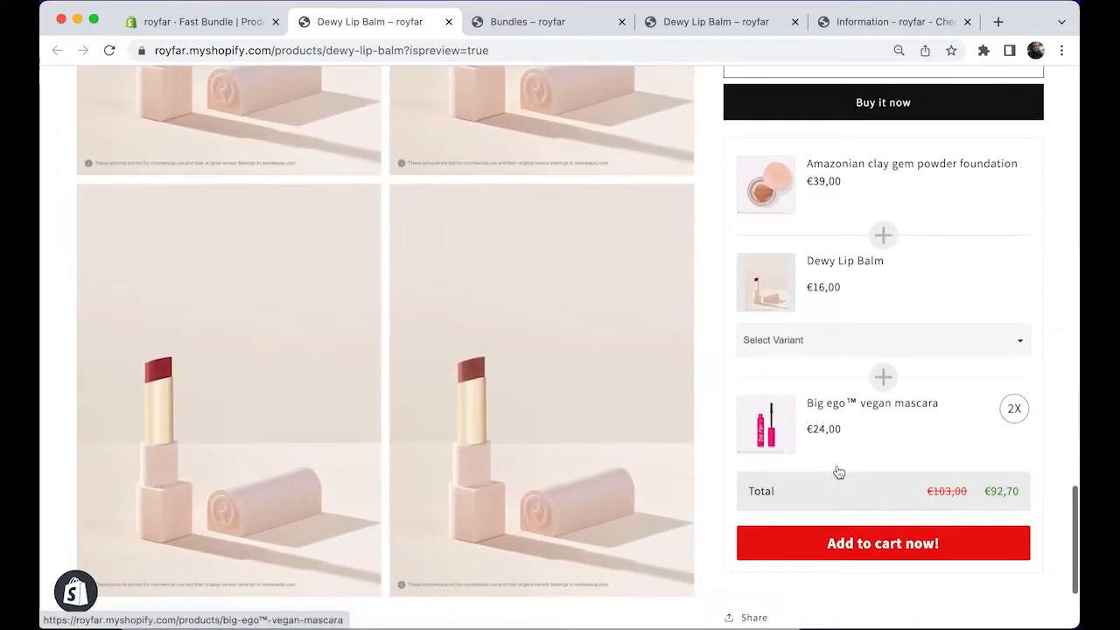
Open the Amazonian clay gem powder foundation product page from the bundle offer and check whether the bundle is displayed there.
click(849, 174)
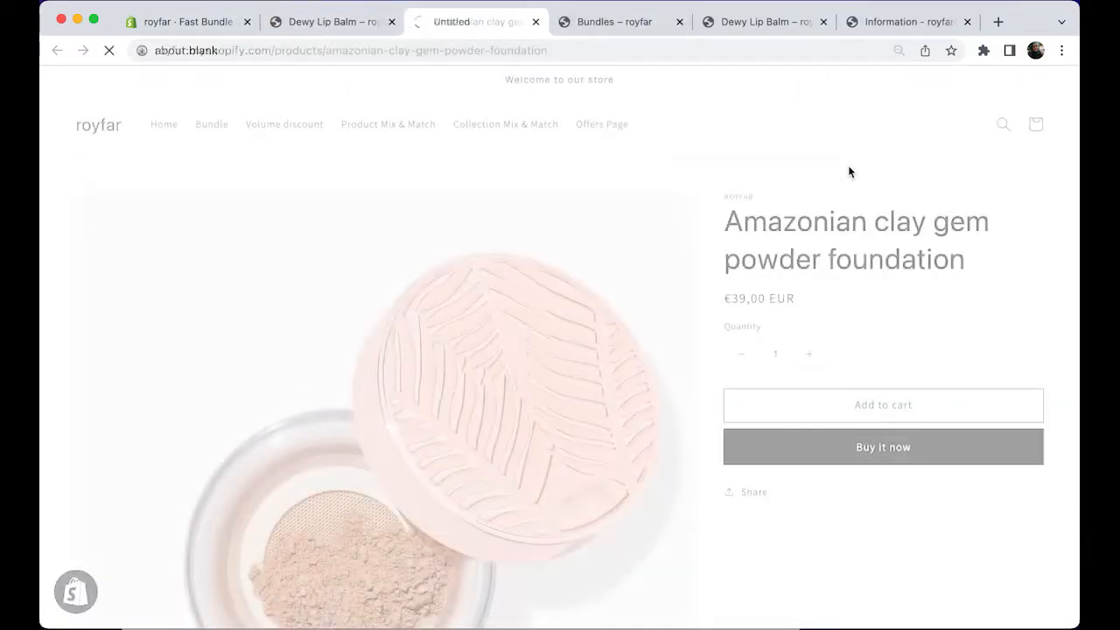
scroll(849, 166, down, 5)
scroll(849, 166, down, 6)
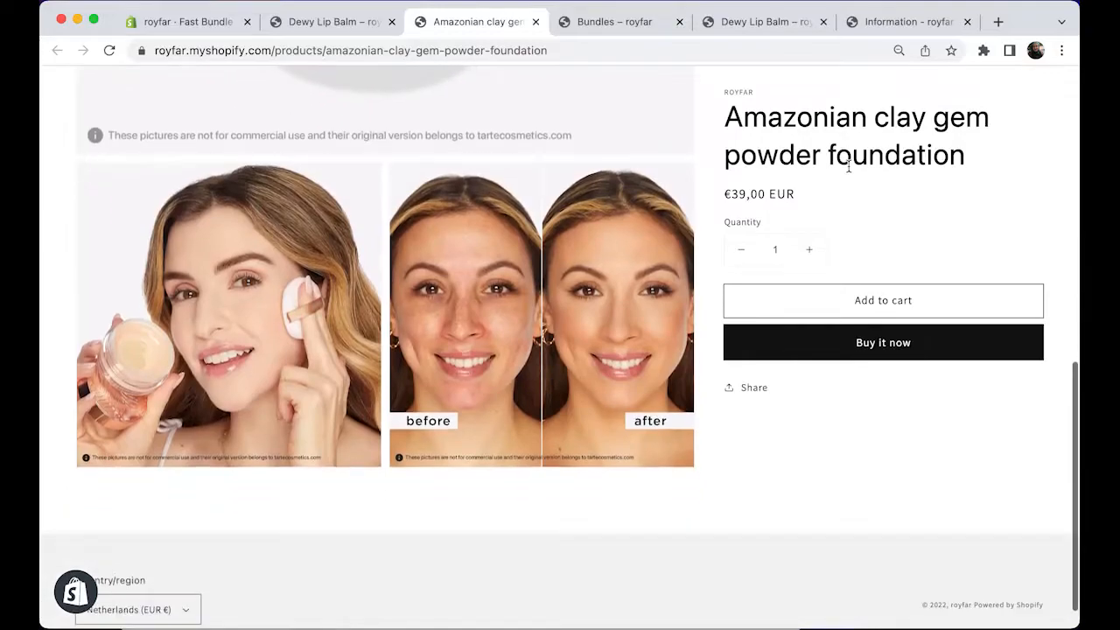
scroll(849, 171, up, 10)
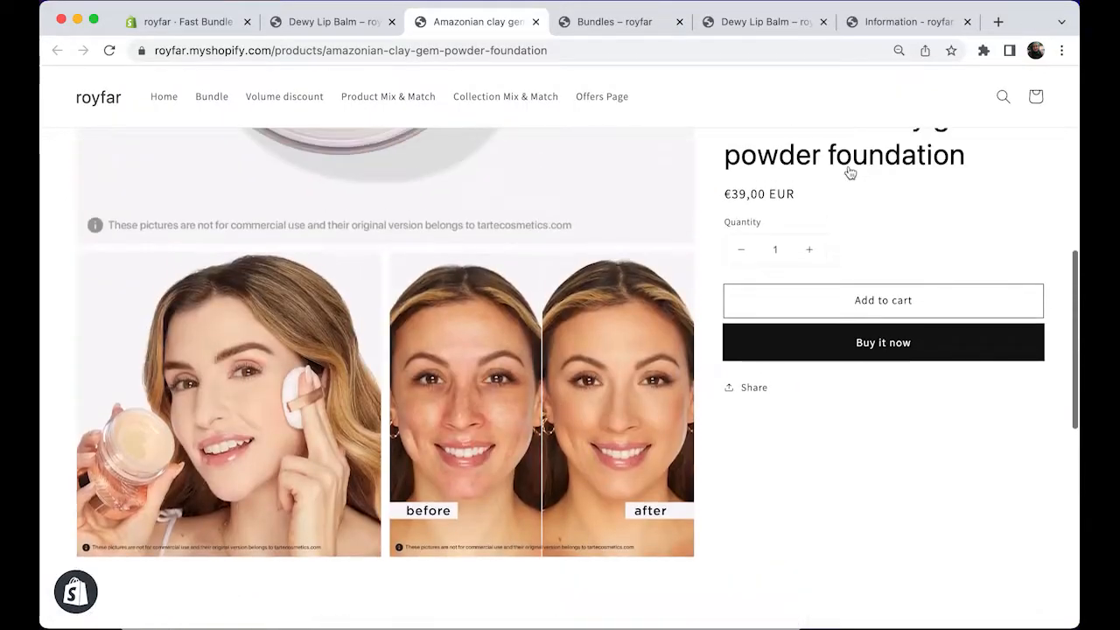
Return to the bundle's settings in Fast Bundle, enable its display on the Bundles page and save the bundle.
click(174, 31)
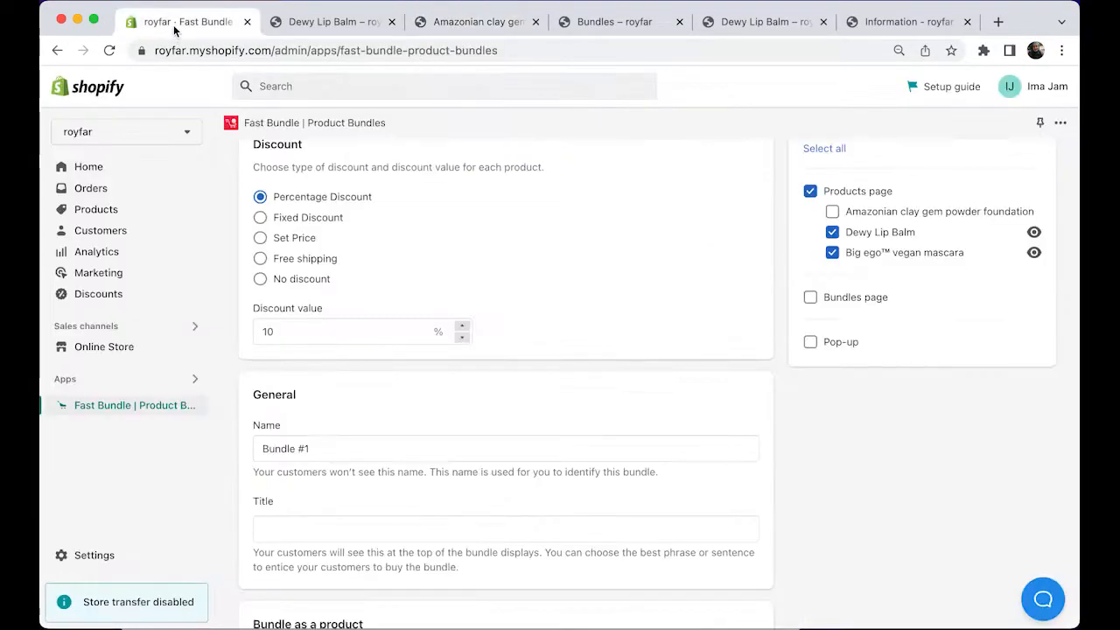
scroll(910, 250, up, 1)
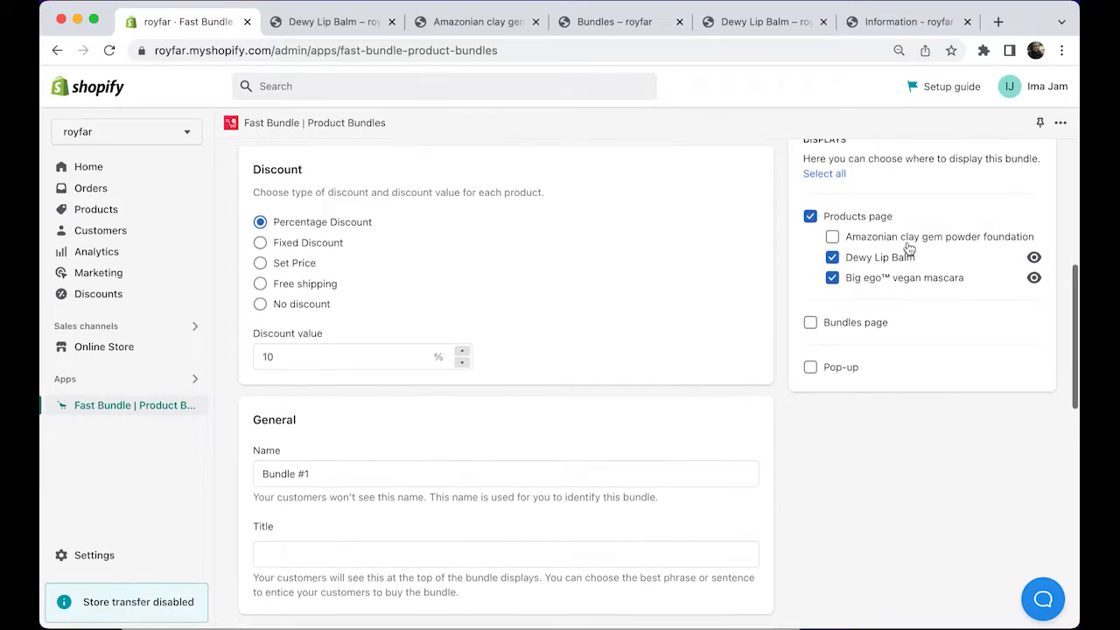
click(846, 329)
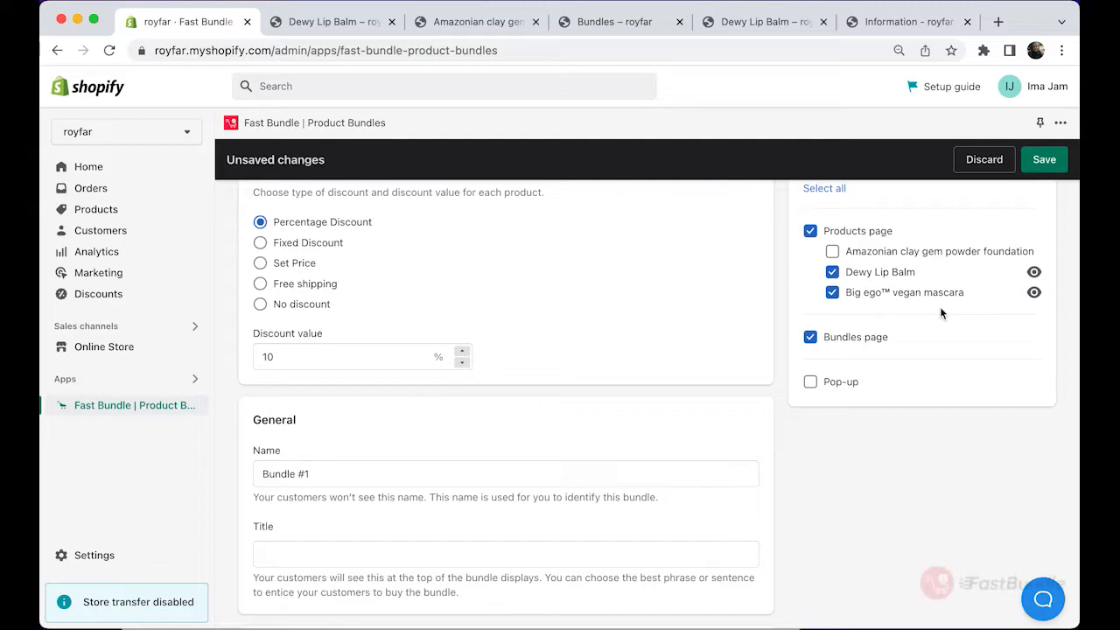
click(1050, 161)
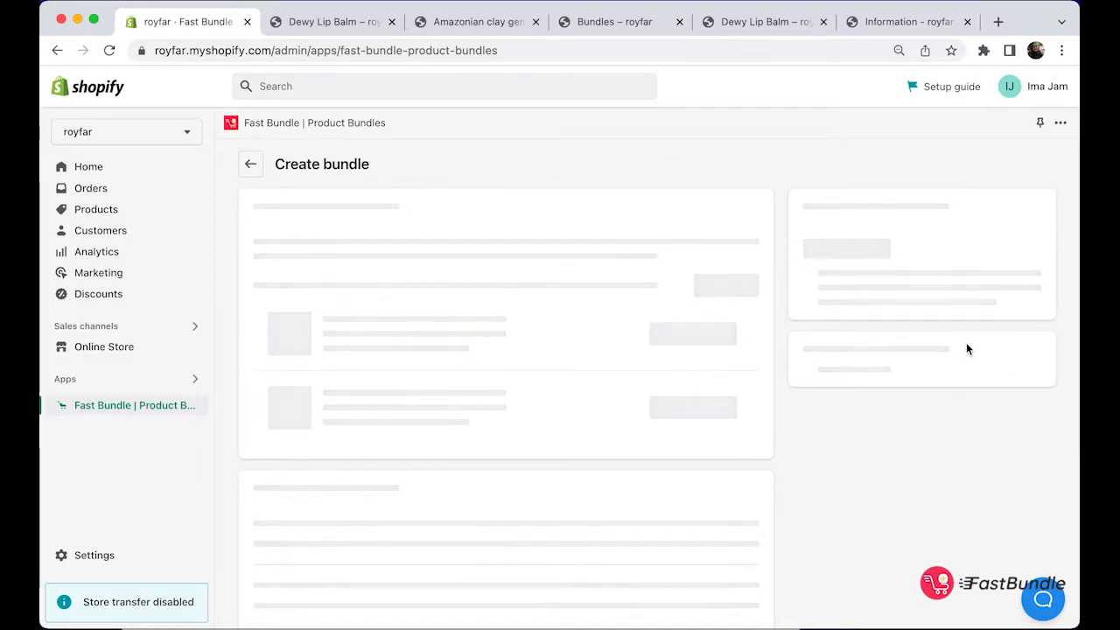
Preview the storefront's Bundles page and examine the bundle's products, variant selector and discounted total.
scroll(967, 344, down, 5)
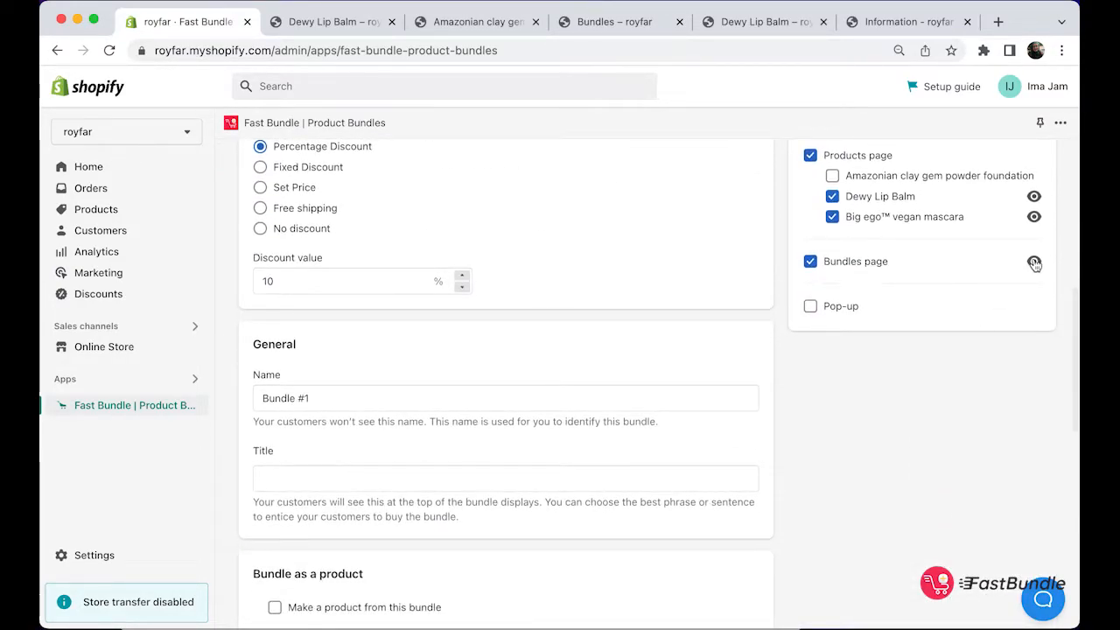
click(1033, 260)
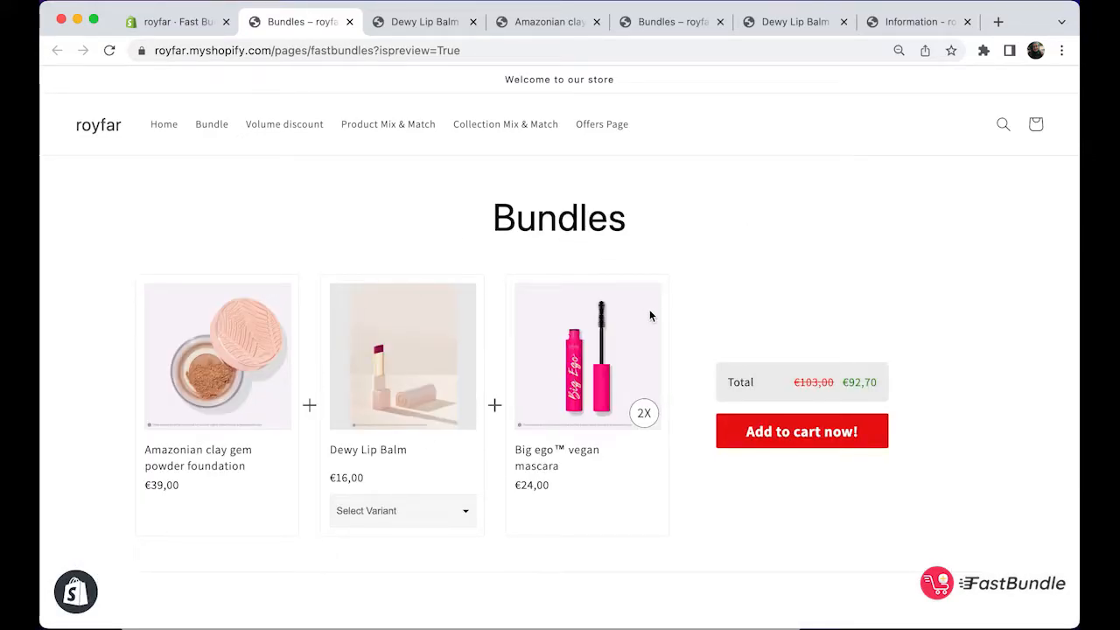
scroll(453, 392, down, 2)
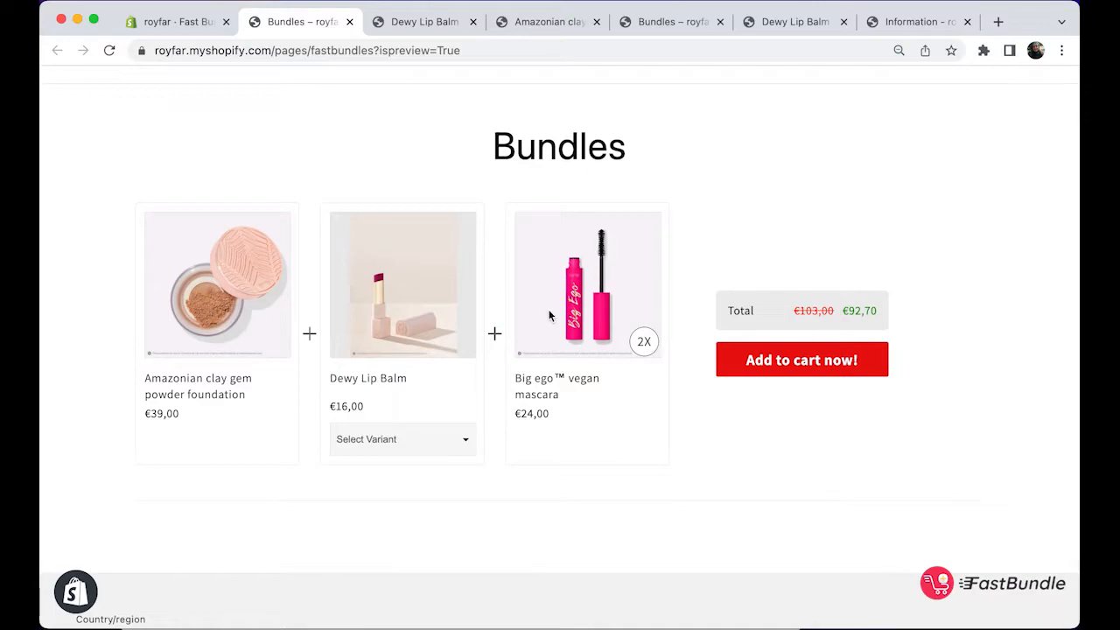
scroll(550, 316, down, 2)
scroll(550, 316, up, 2)
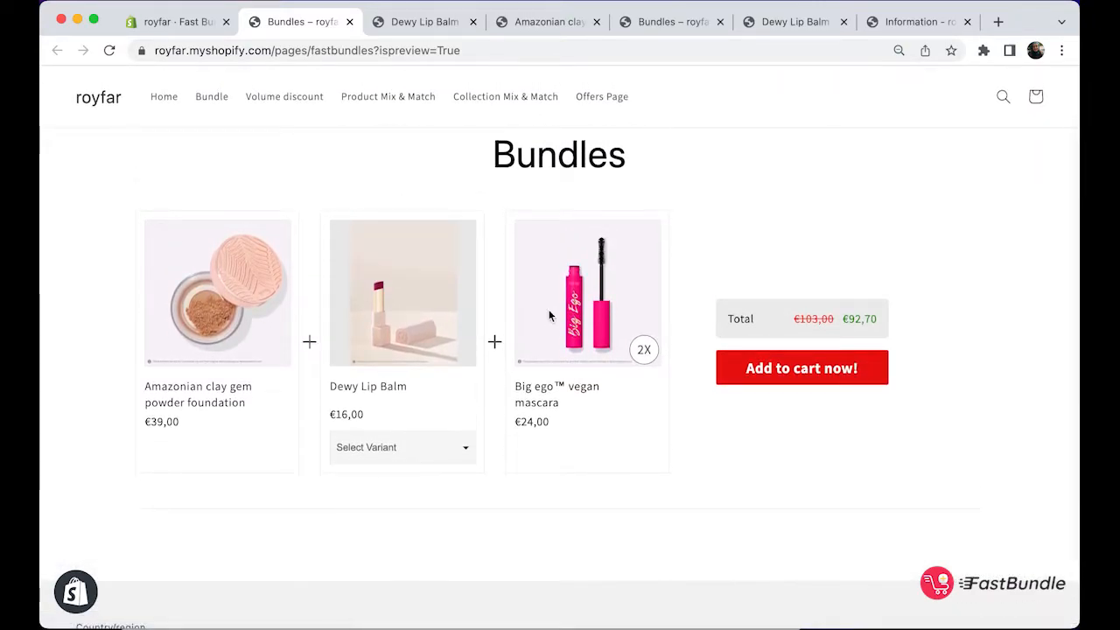
scroll(550, 316, down, 2)
scroll(573, 408, up, 3)
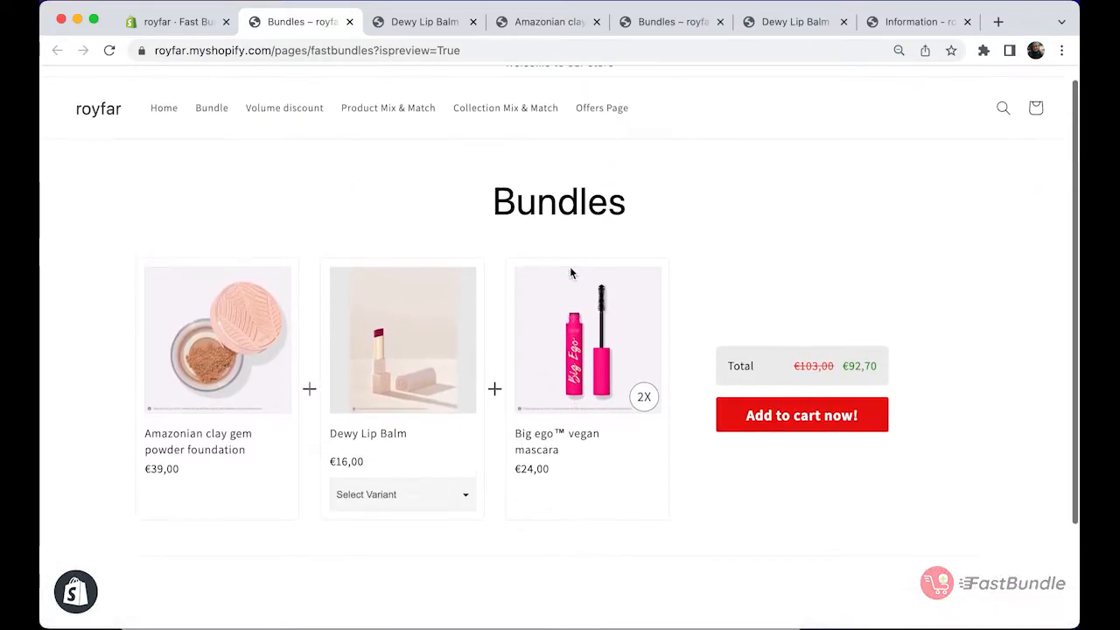
scroll(570, 266, down, 2)
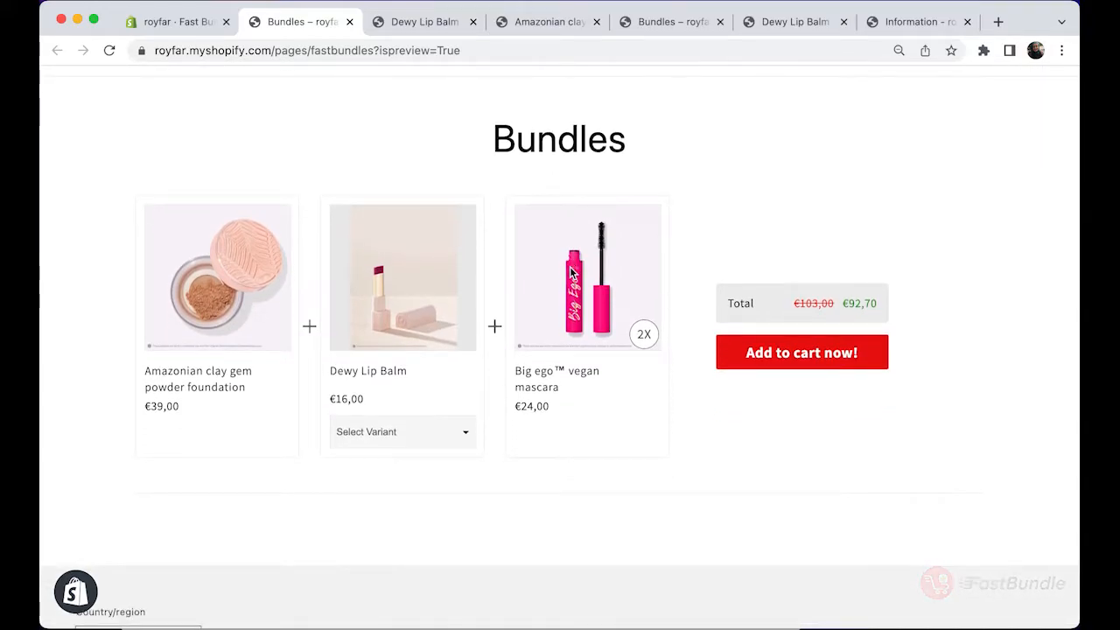
scroll(570, 272, down, 2)
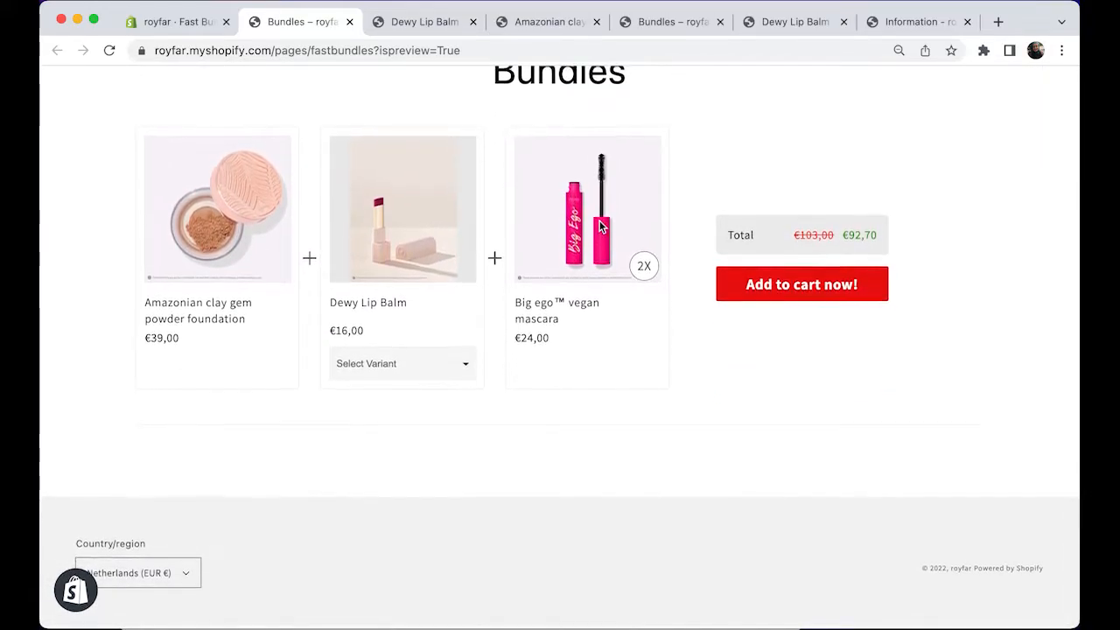
scroll(600, 226, up, 3)
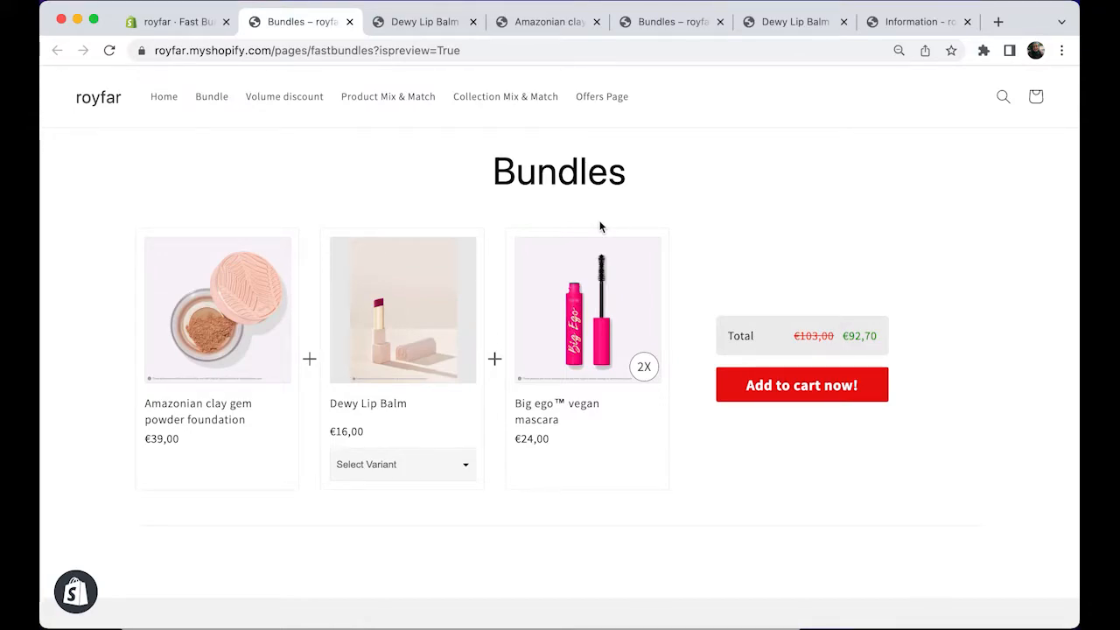
View the storefront's Offers Page and return to the bundle's display settings in Fast Bundle.
scroll(600, 227, up, 1)
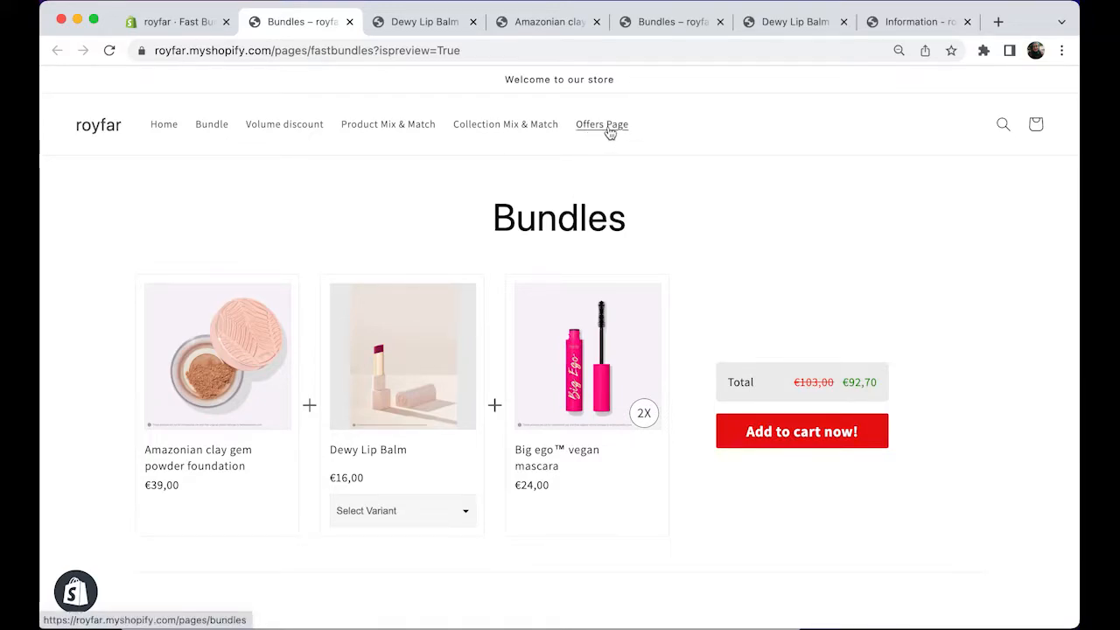
click(612, 129)
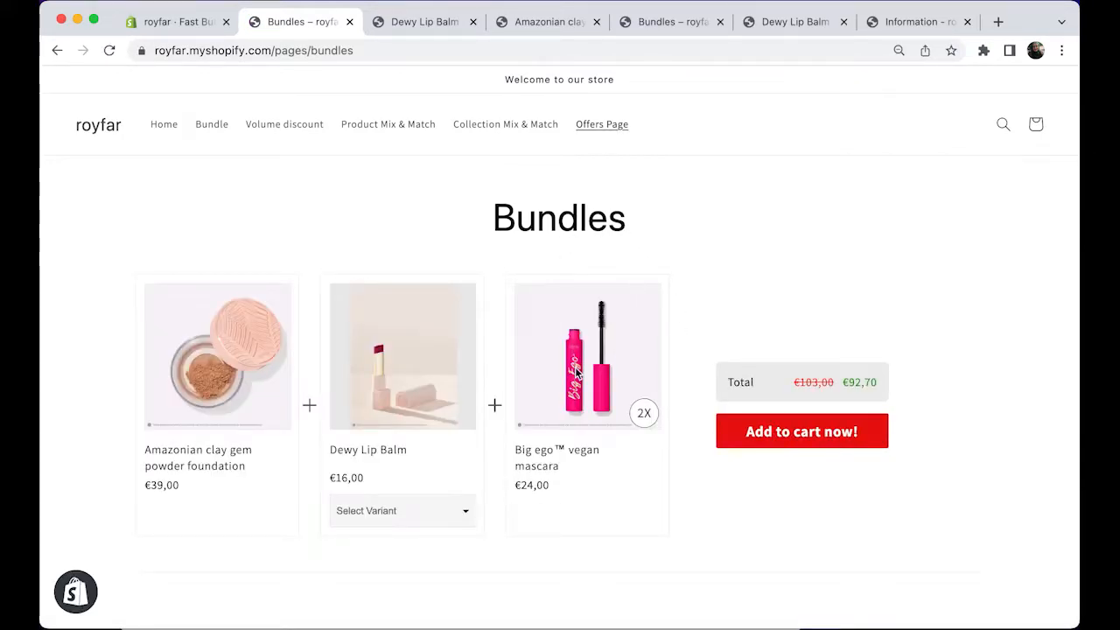
scroll(613, 271, down, 1)
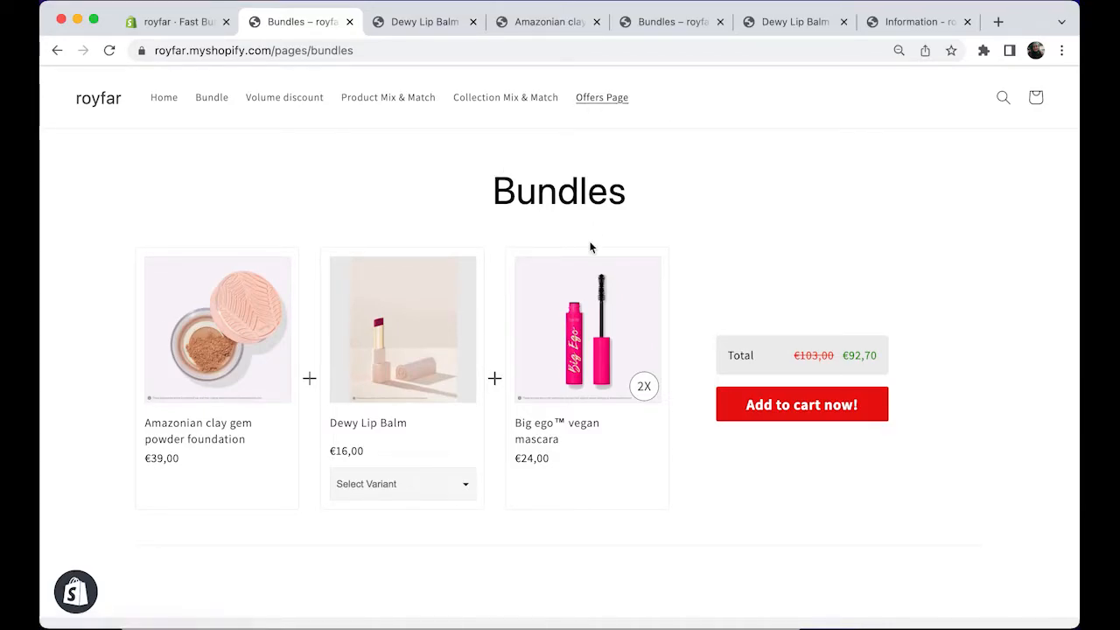
key(super+alt+Left)
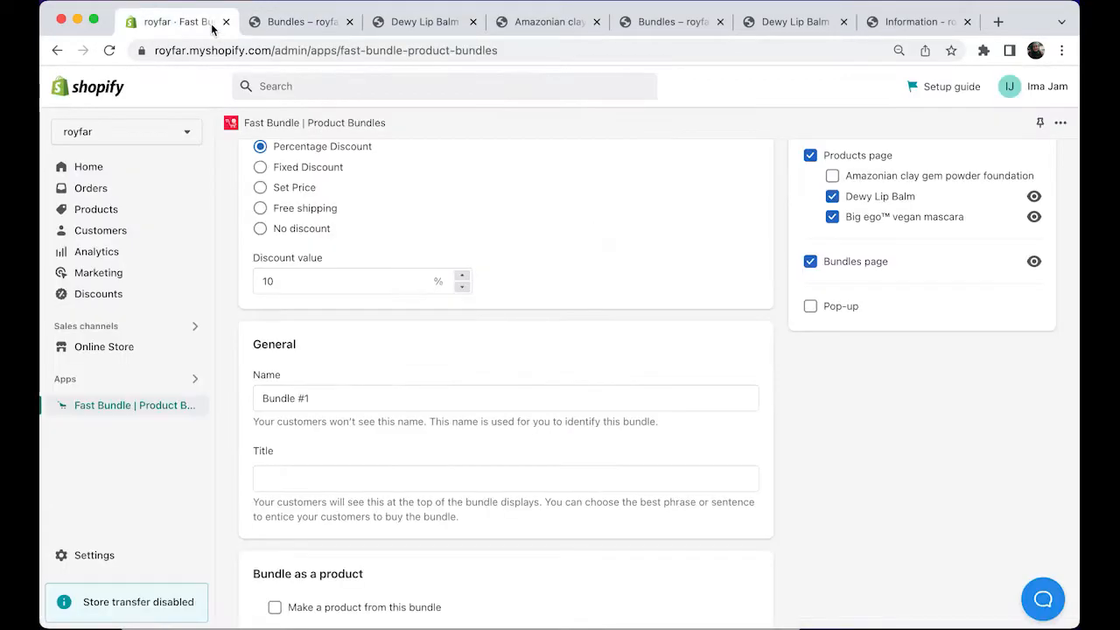
scroll(770, 368, up, 1)
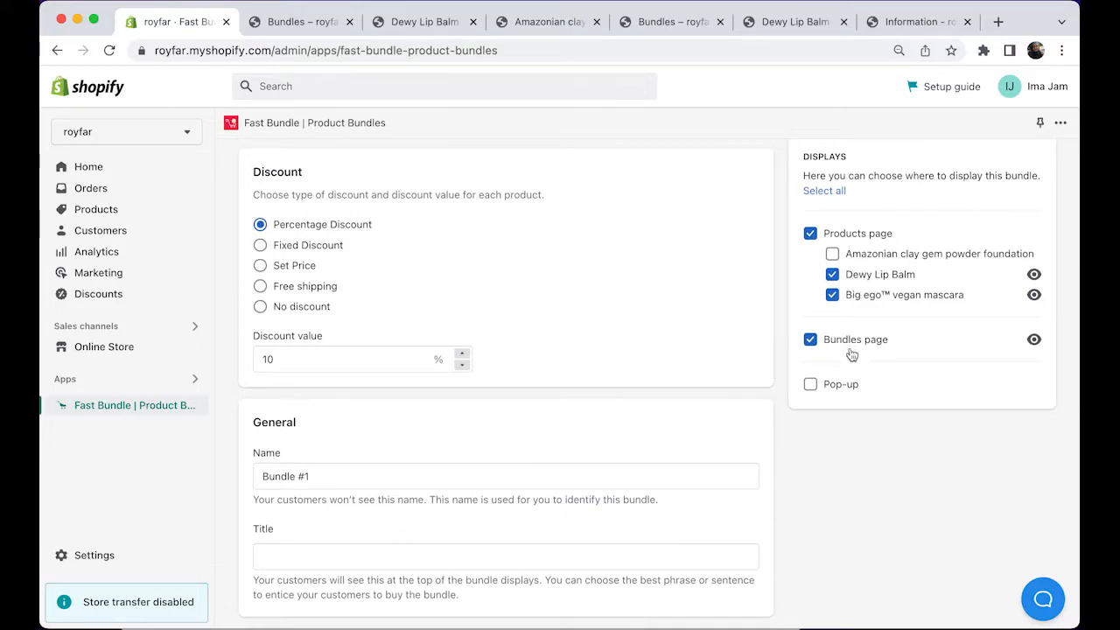
Enable the bundle's Pop-up display and save the bundle.
click(845, 386)
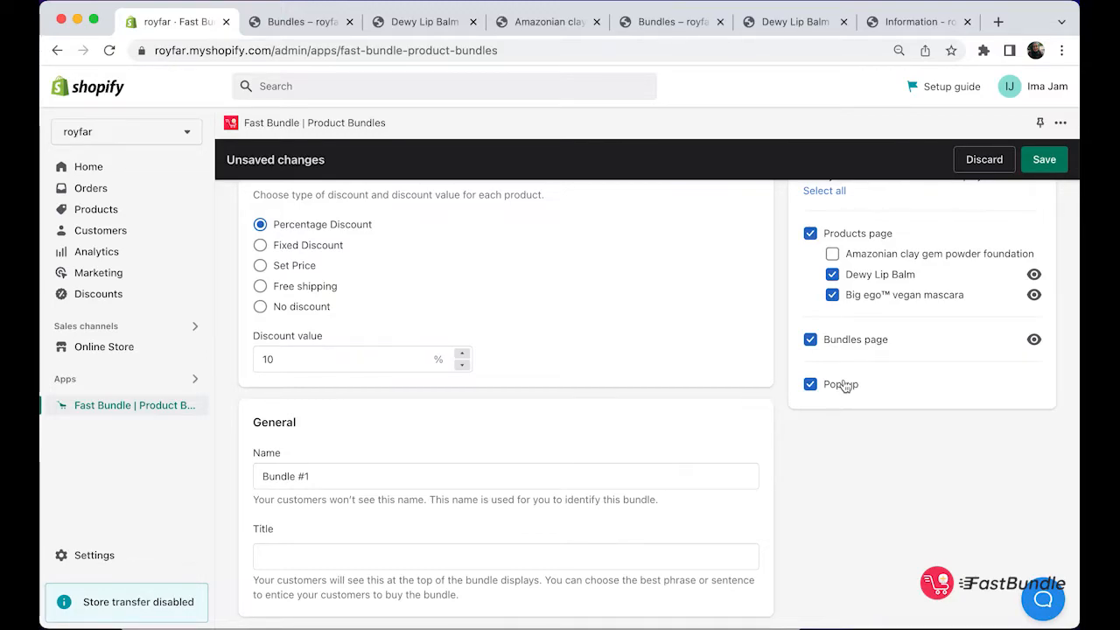
click(1046, 160)
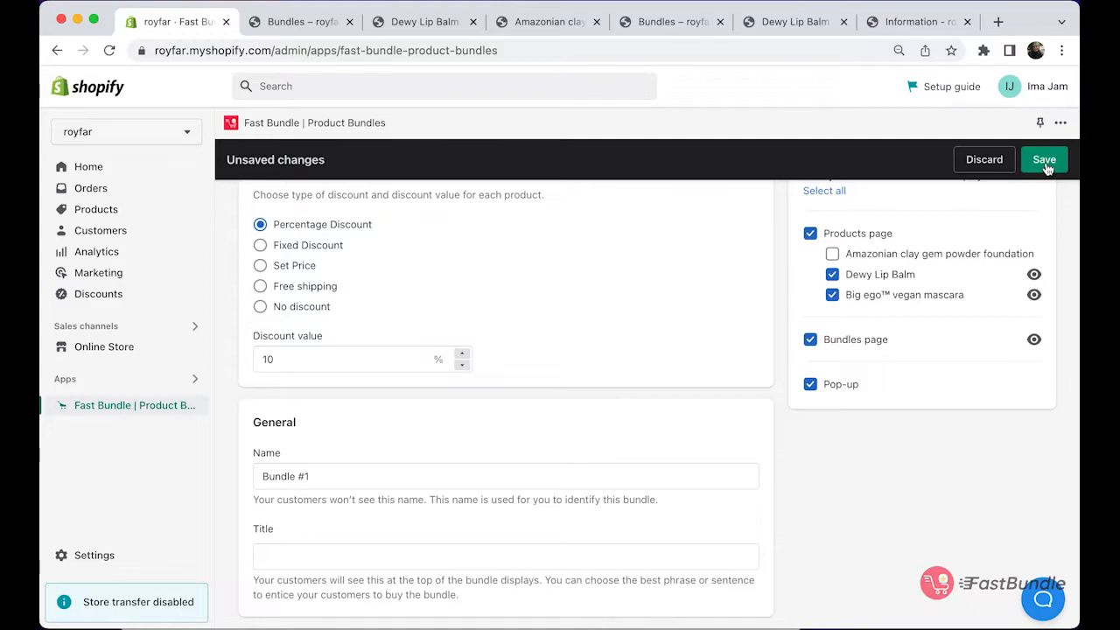
scroll(900, 313, down, 5)
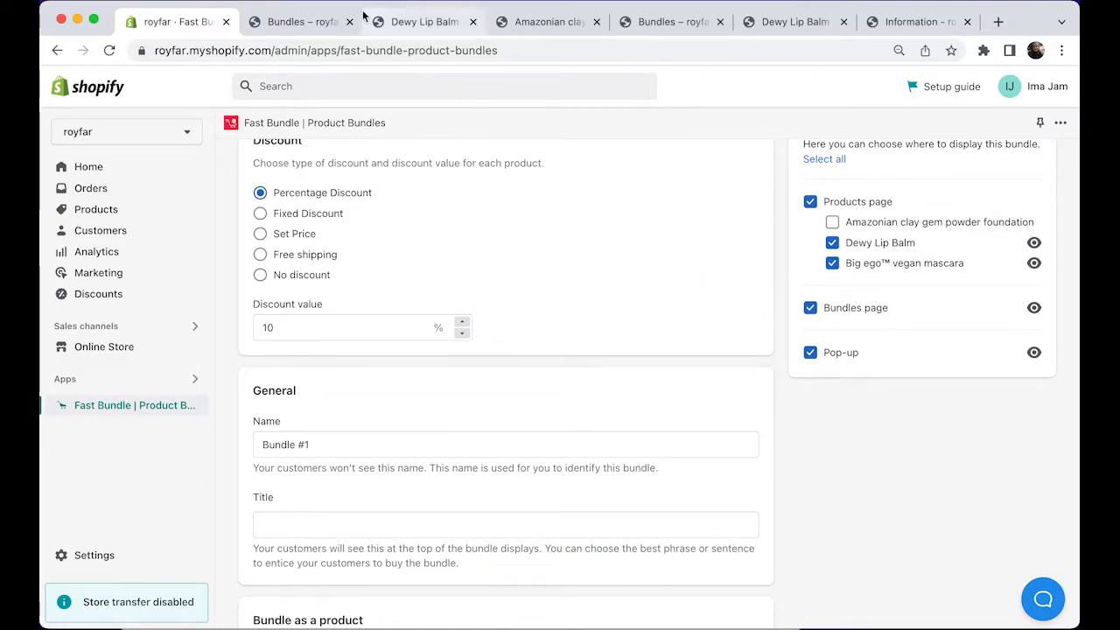
Open the Amazonian clay gem powder foundation from the storefront's Bundles page, add it to the cart and view the cart.
click(289, 22)
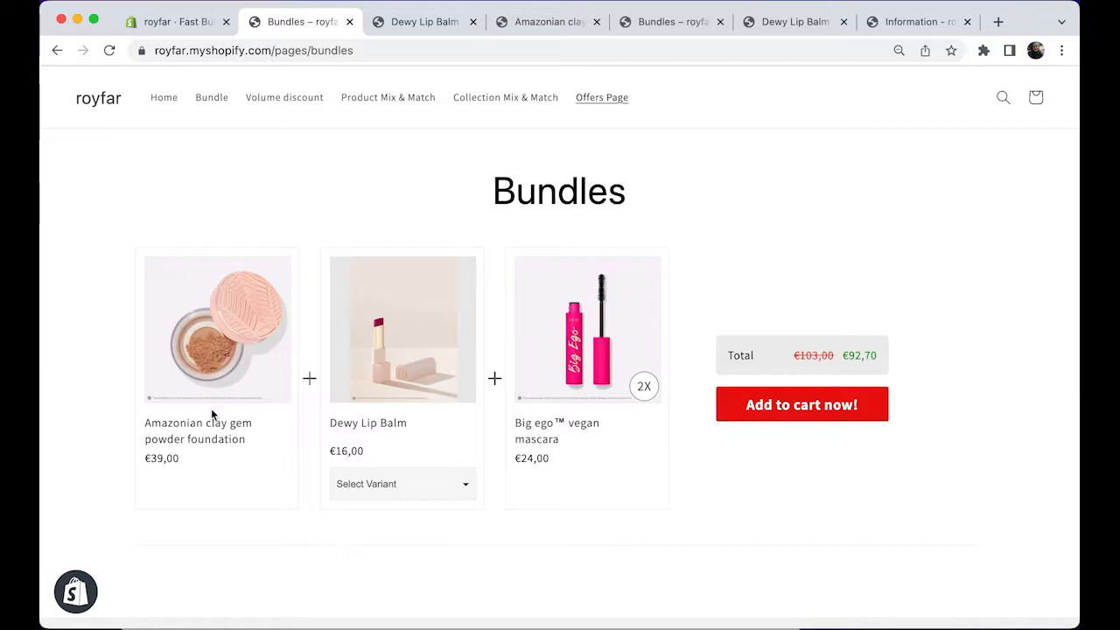
click(206, 438)
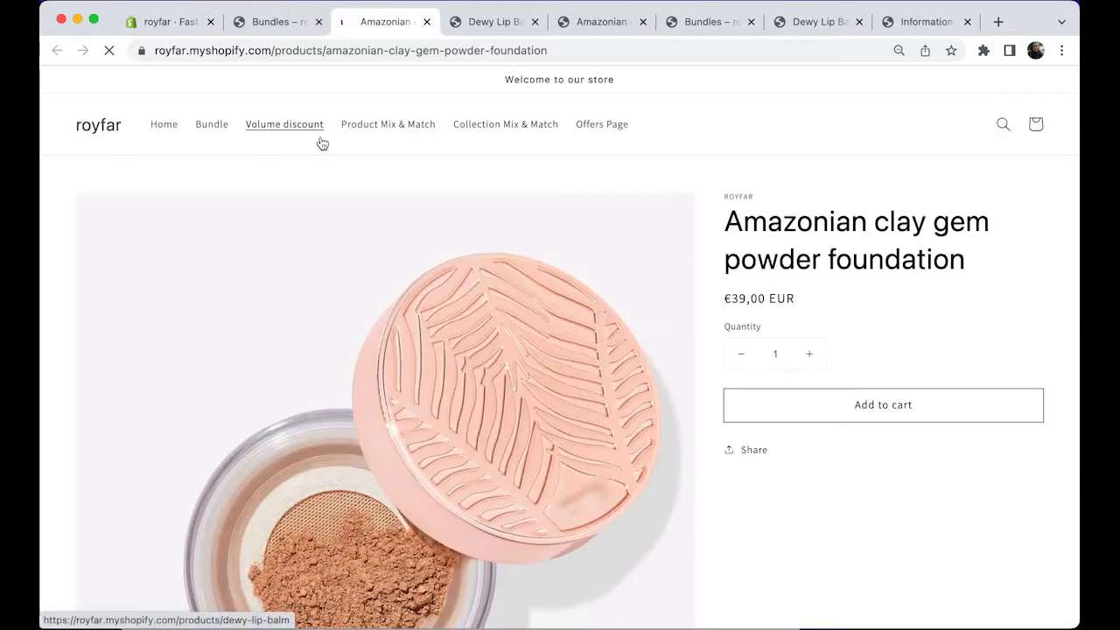
scroll(578, 382, down, 3)
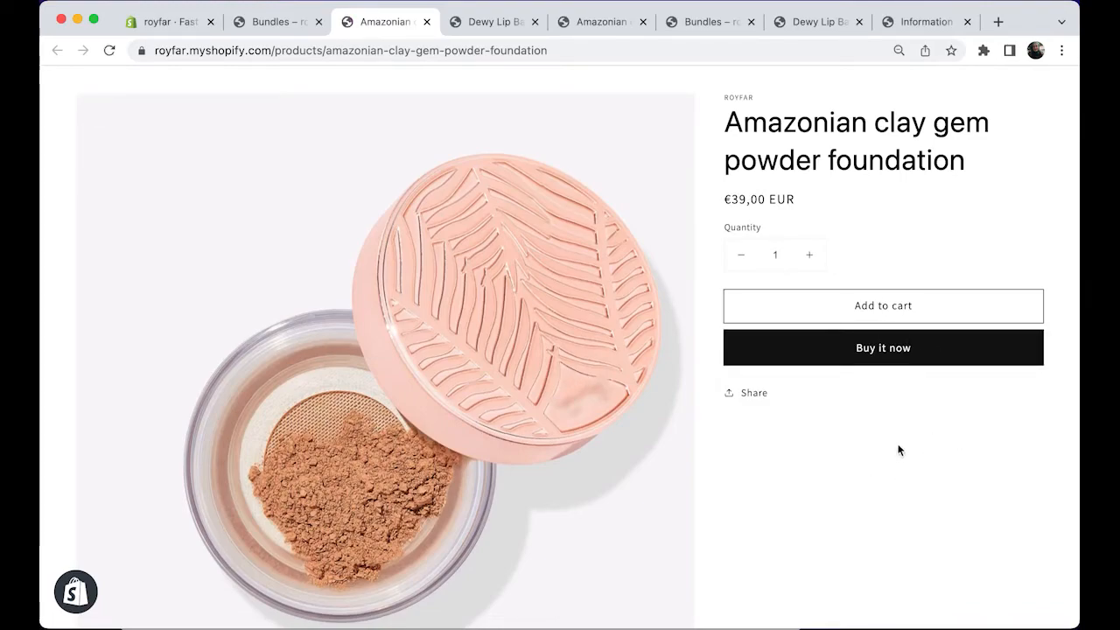
scroll(901, 412, up, 1)
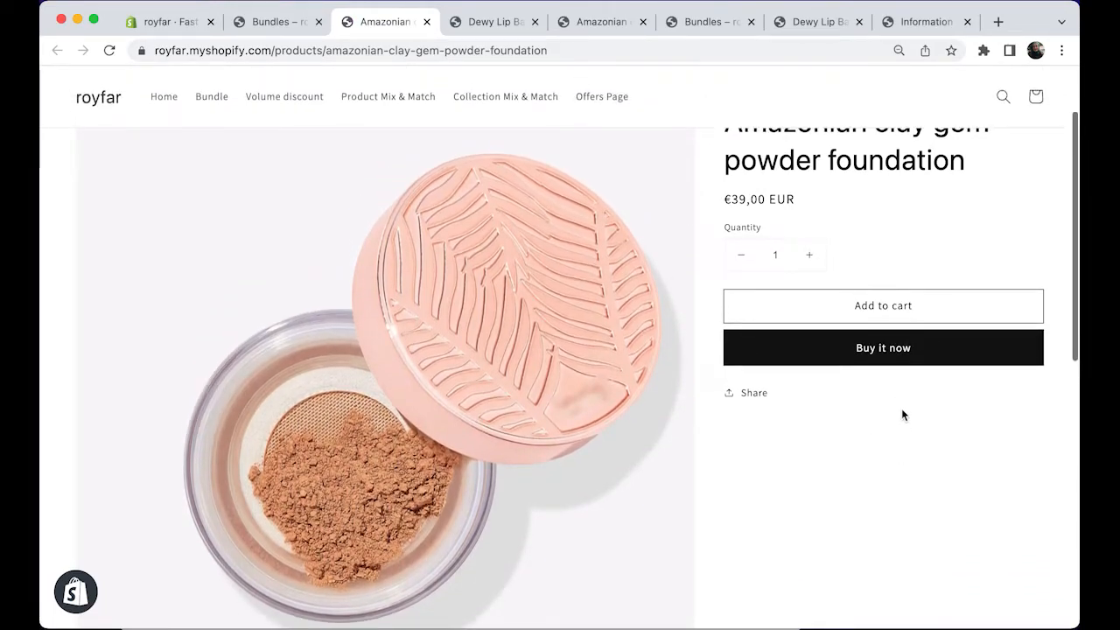
click(888, 317)
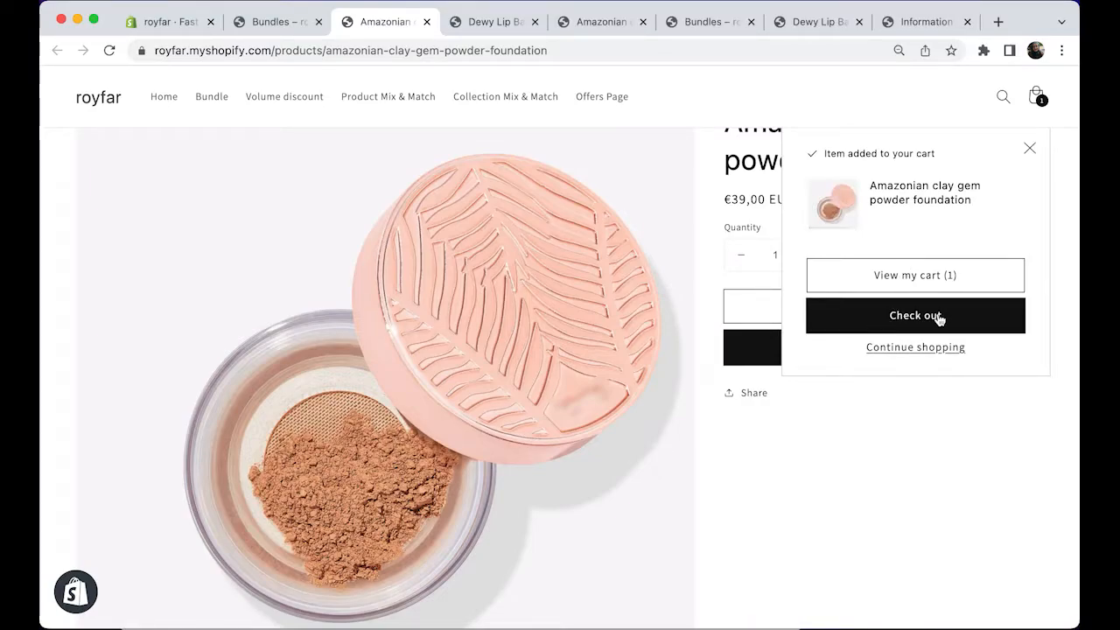
click(941, 279)
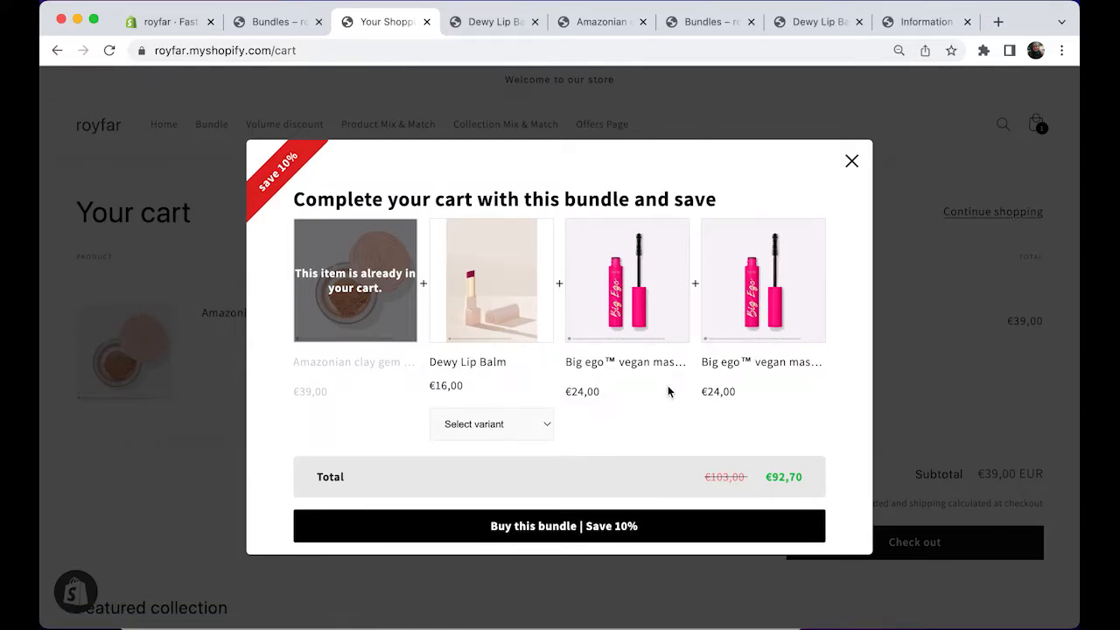
Choose the Compliment variant for Dewy Lip Balm in the cart's bundle offer, buy the bundle and check the cart's discount.
click(573, 534)
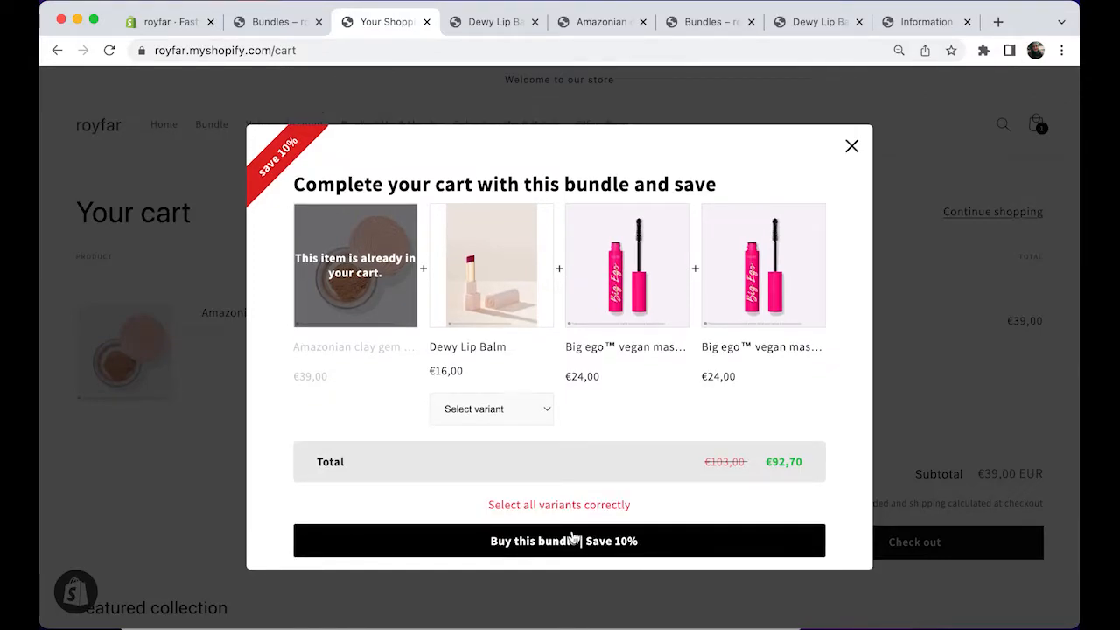
click(543, 404)
click(525, 426)
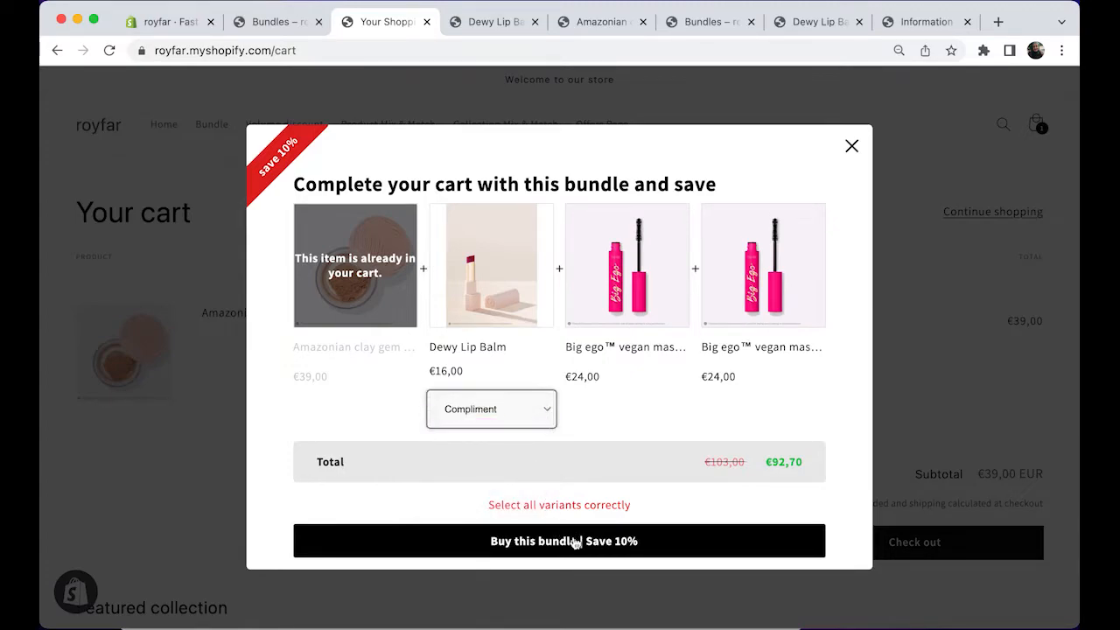
click(586, 543)
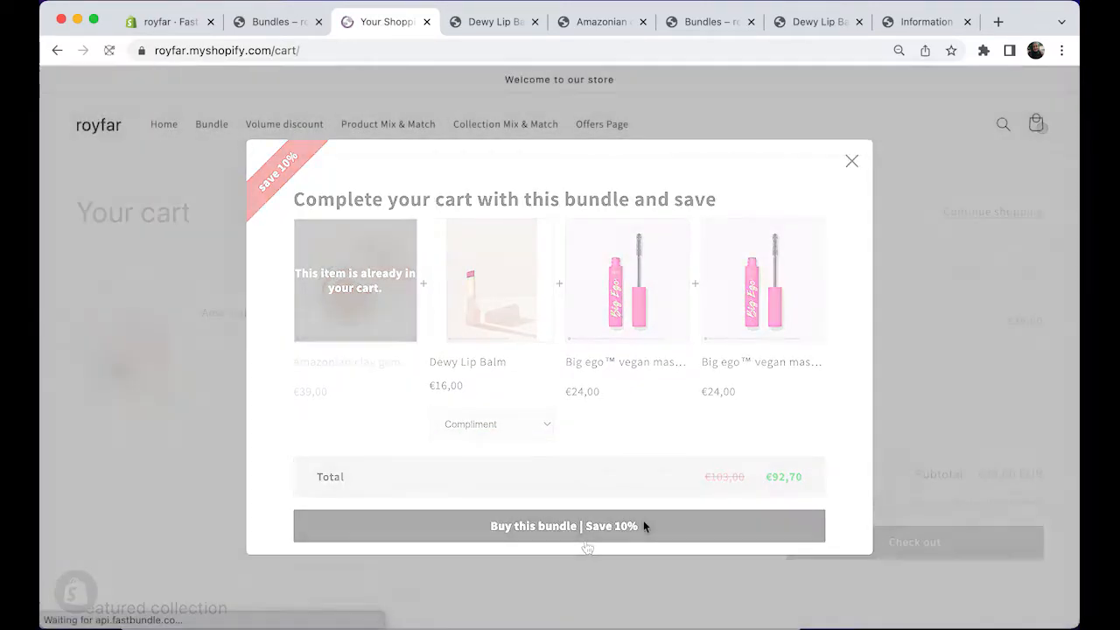
scroll(662, 497, down, 5)
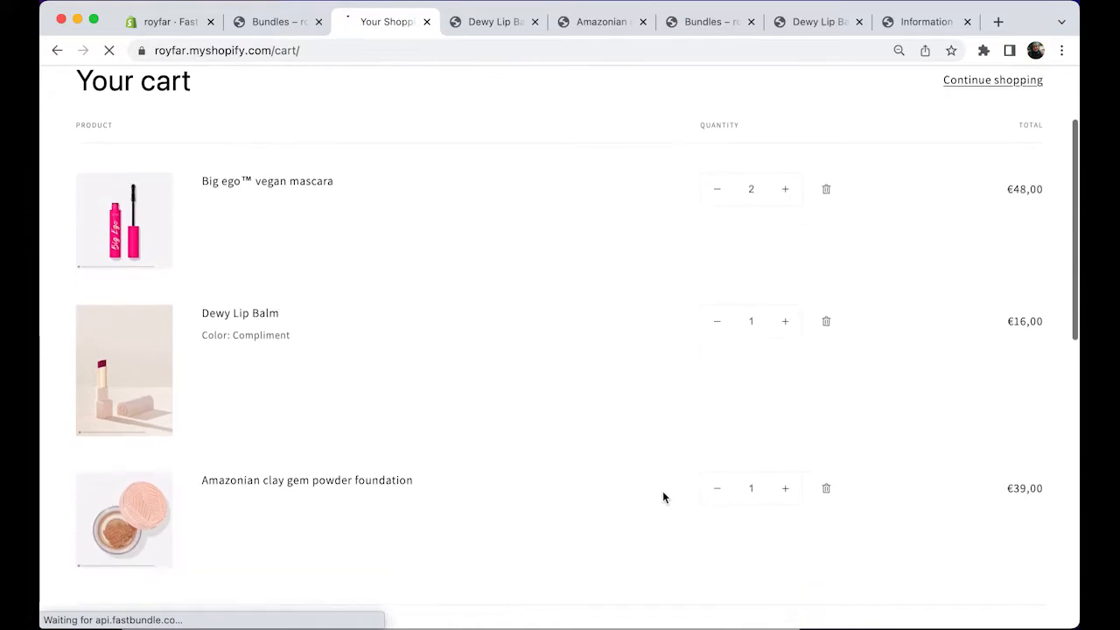
scroll(662, 497, down, 1)
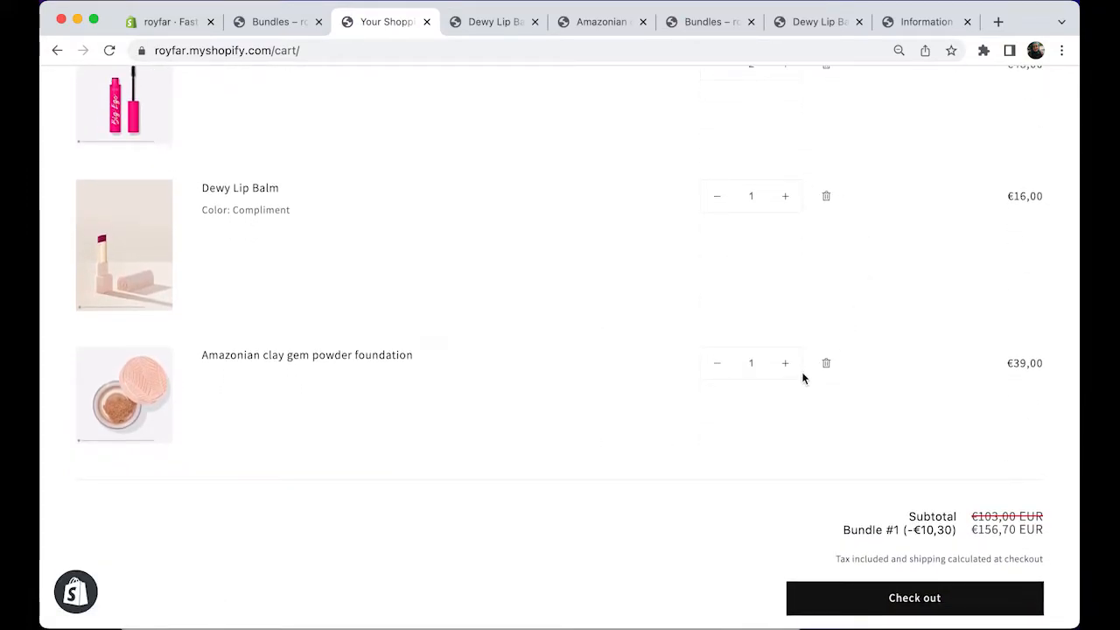
scroll(844, 508, up, 5)
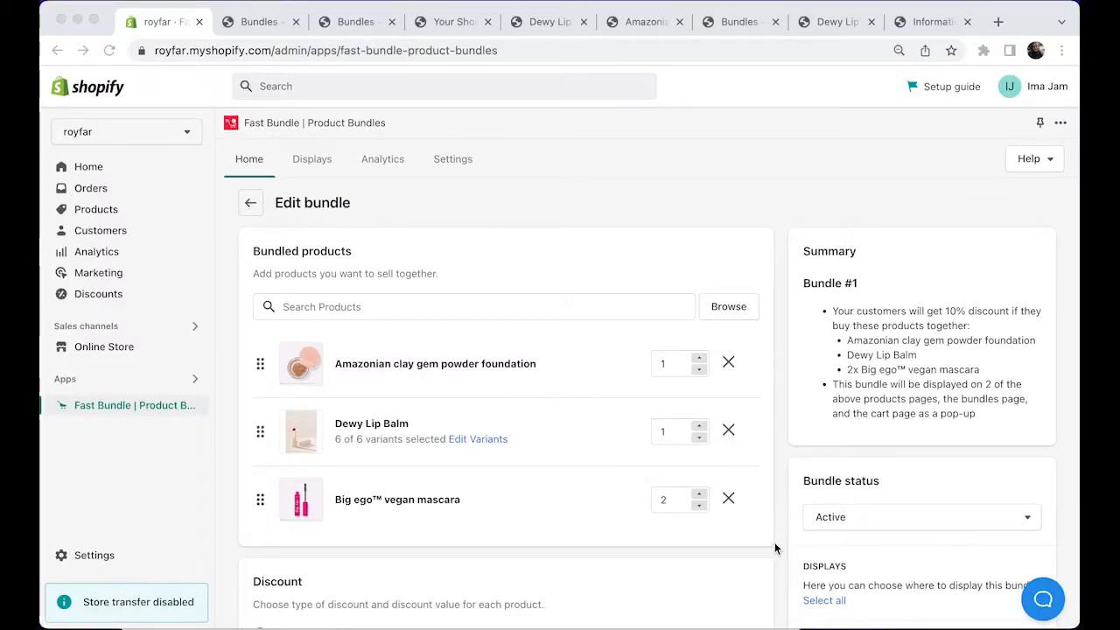
Review the bundle's products and summary in Fast Bundle and set the bundle status to Draft.
scroll(775, 549, down, 2)
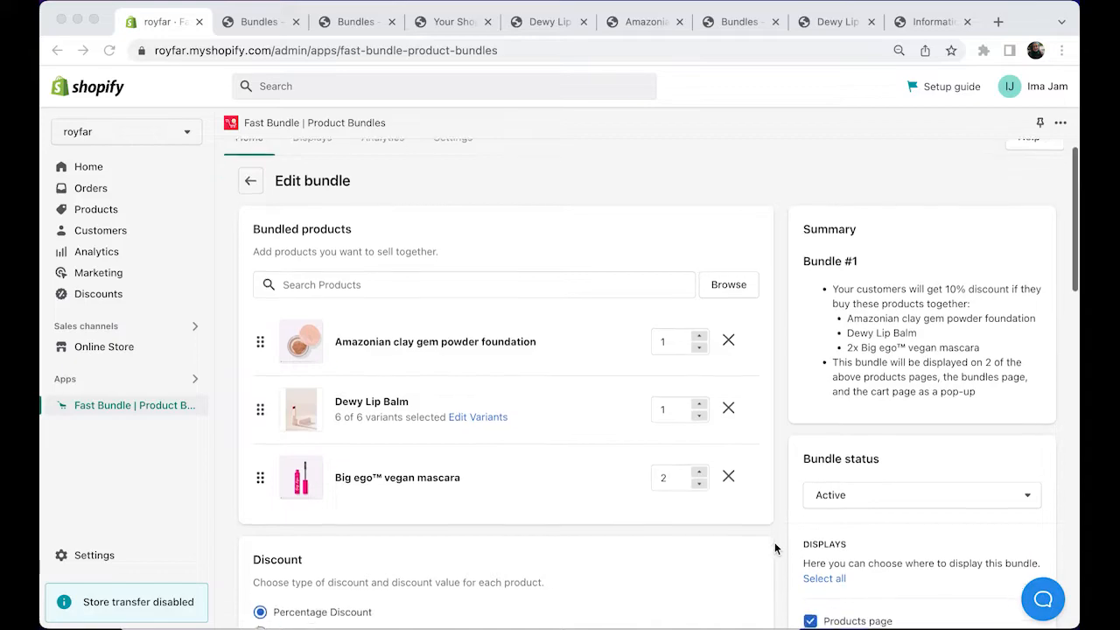
scroll(775, 549, down, 1)
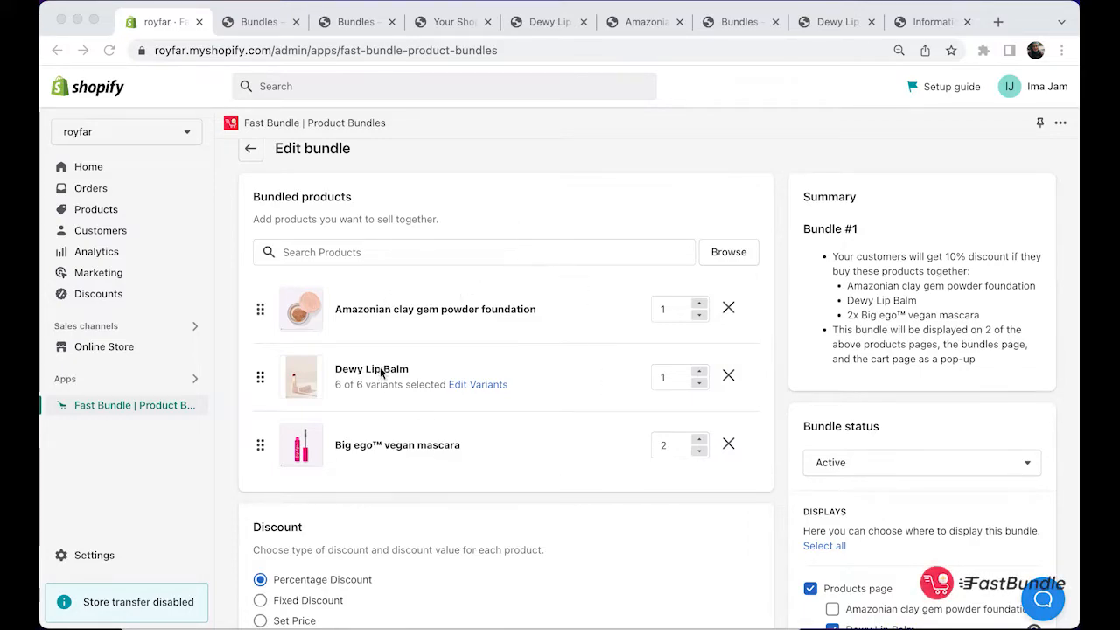
scroll(494, 236, down, 2)
scroll(810, 228, up, 2)
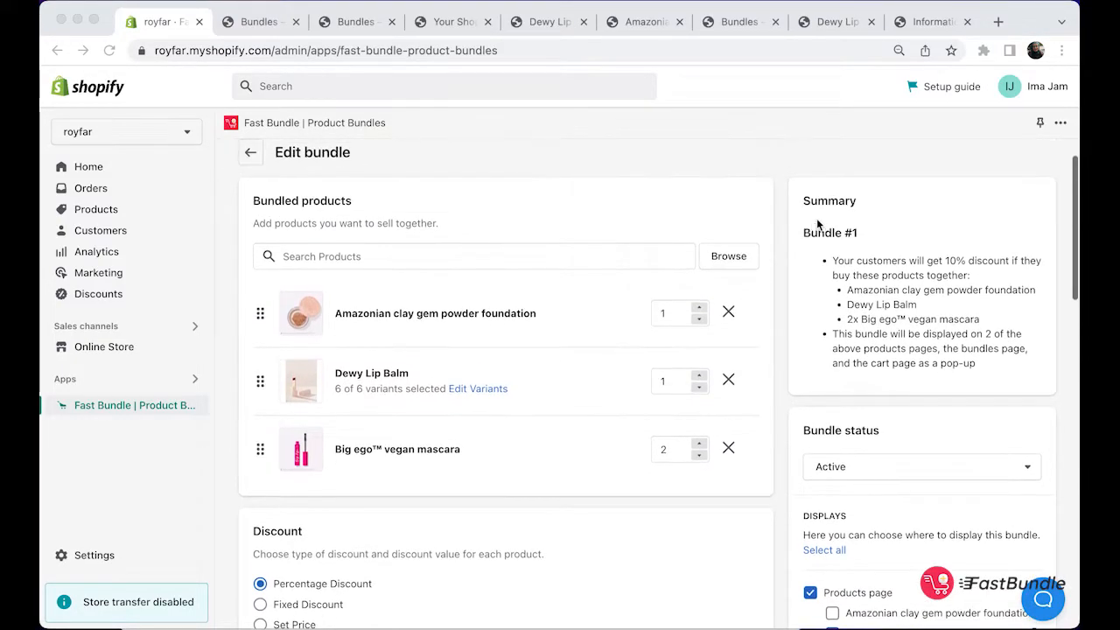
scroll(847, 358, down, 4)
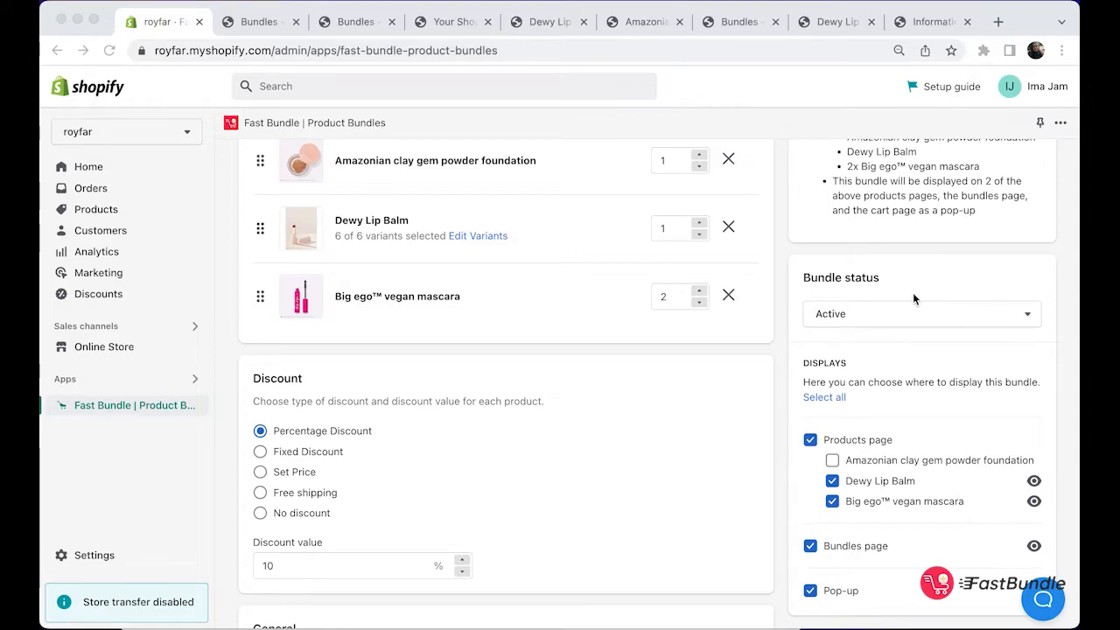
click(865, 315)
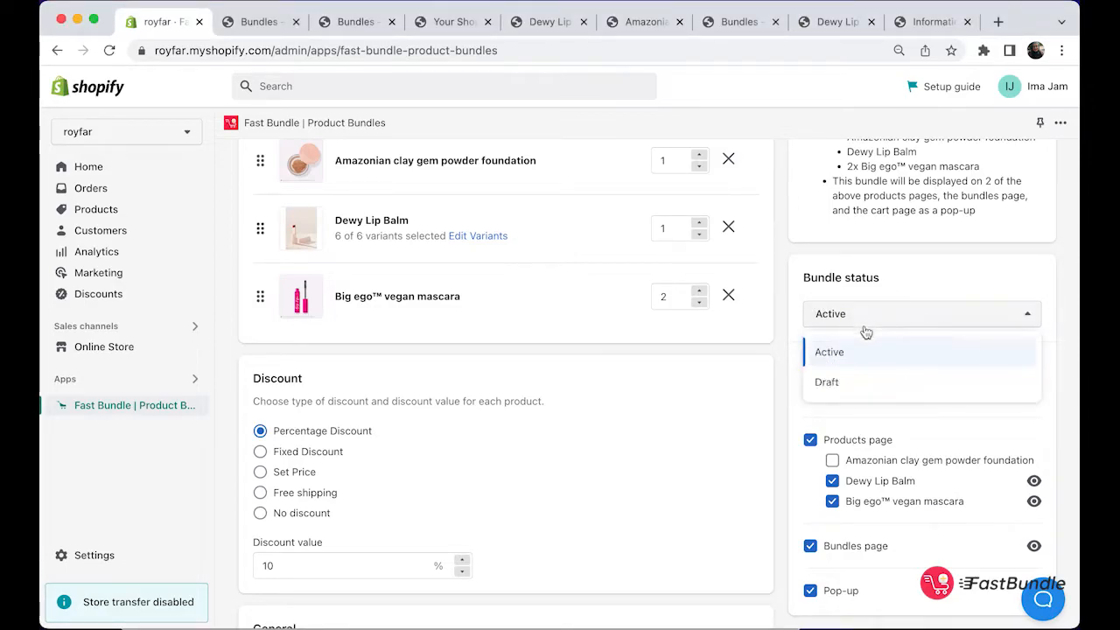
click(910, 313)
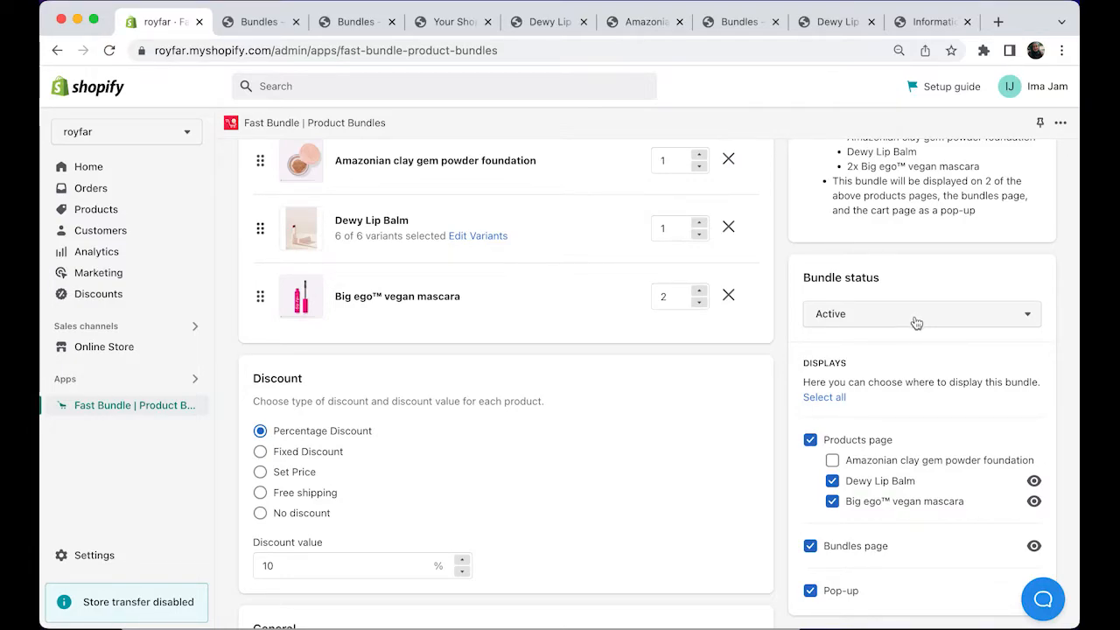
click(916, 325)
click(908, 384)
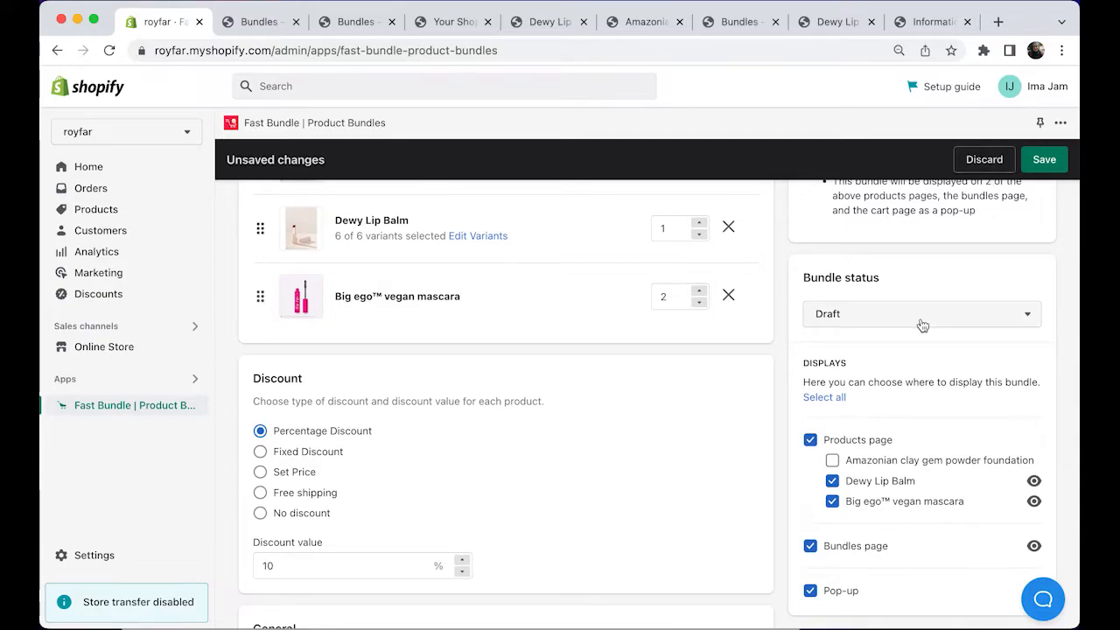
Enter "Special Offer!" as the bundle's customer-facing title.
scroll(923, 326, down, 3)
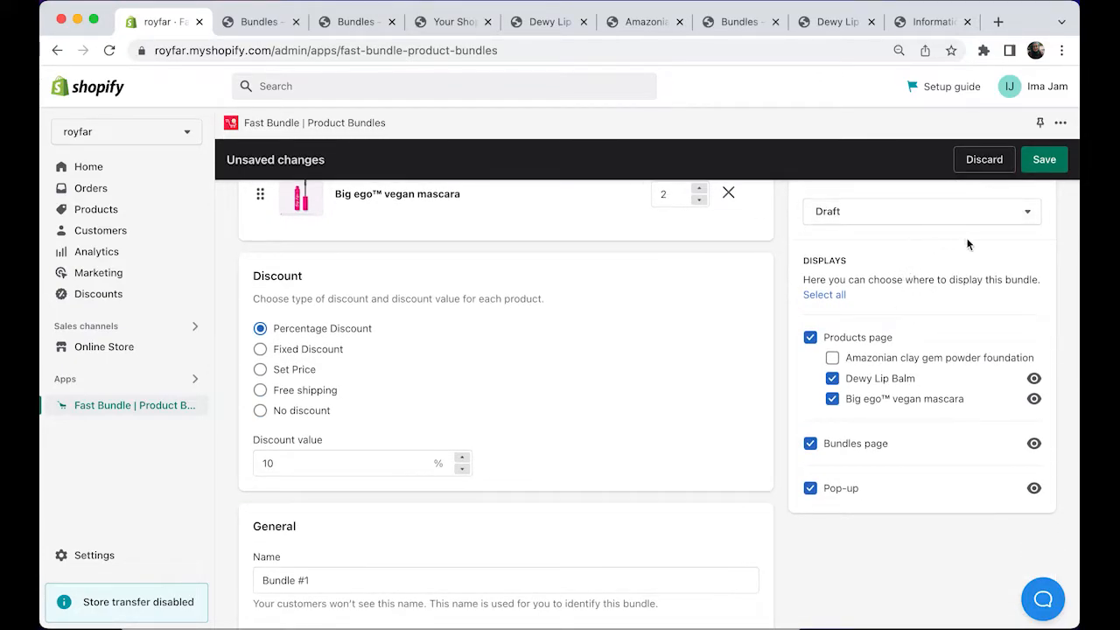
scroll(863, 286, down, 5)
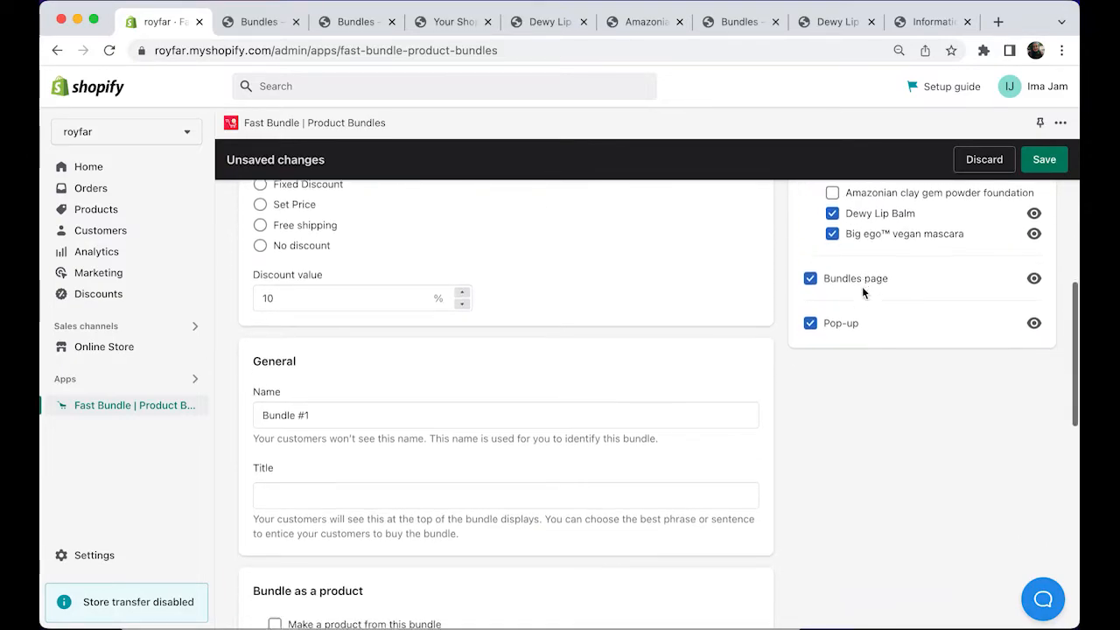
click(399, 478)
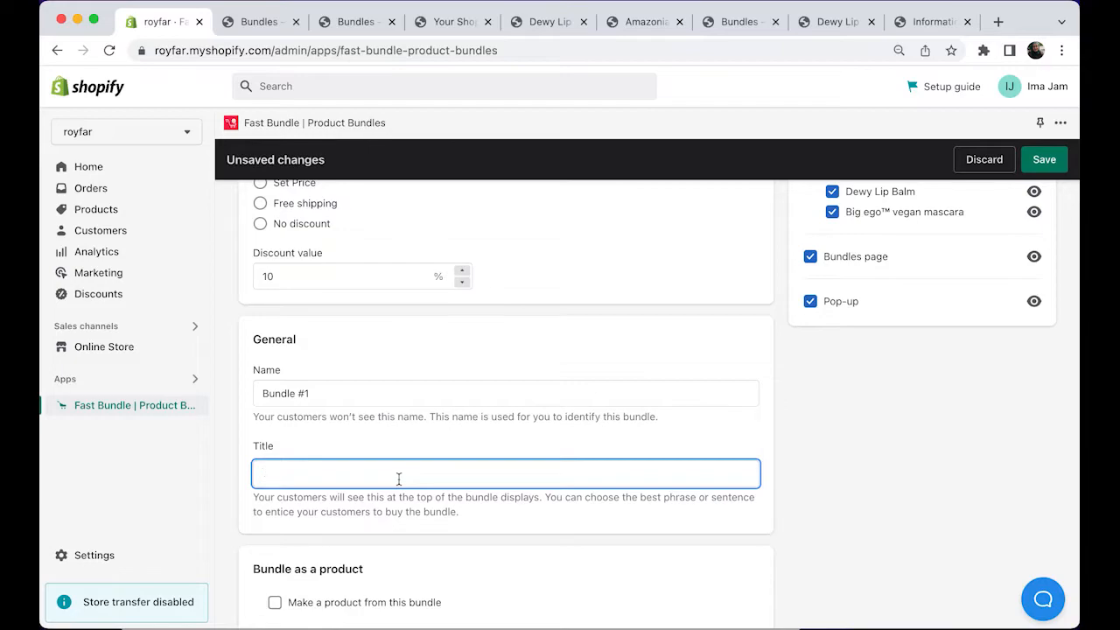
text(Special Offer!)
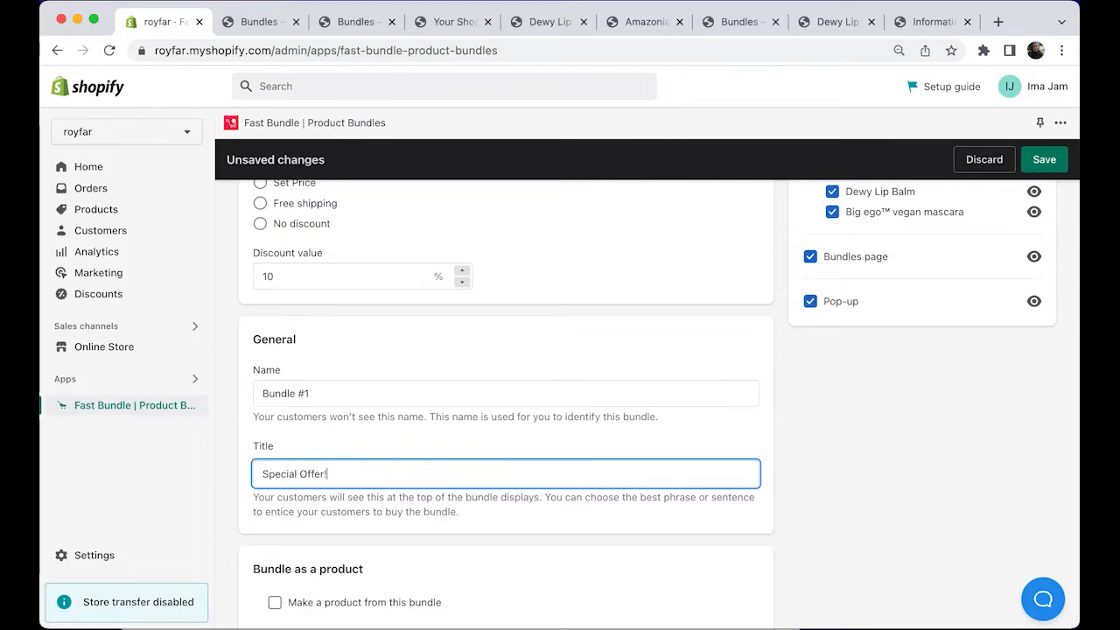
click(332, 394)
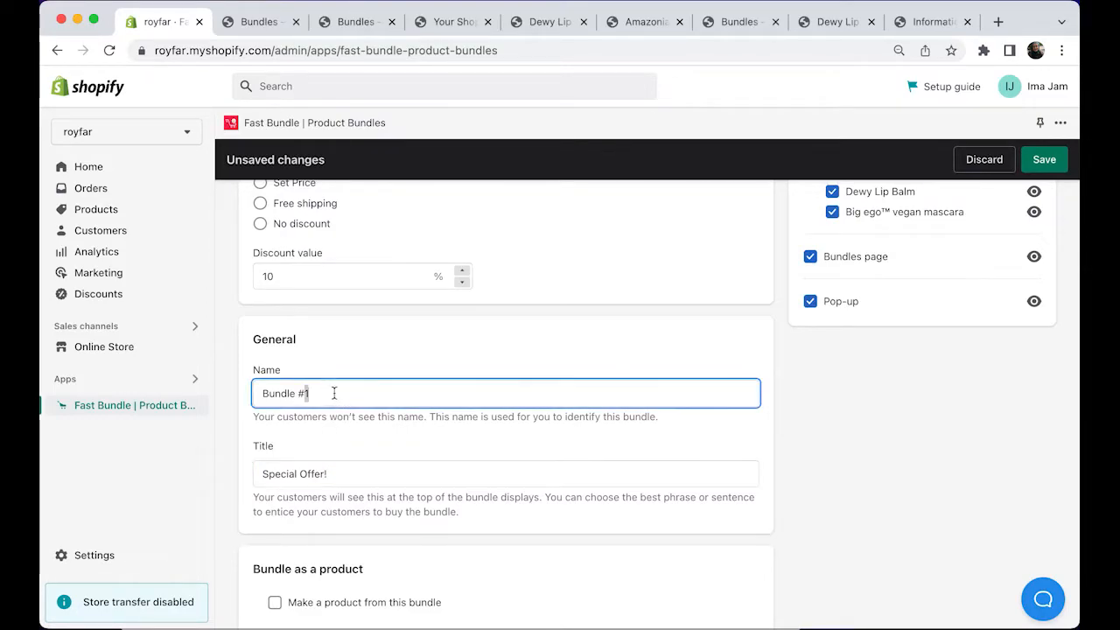
key(super+a)
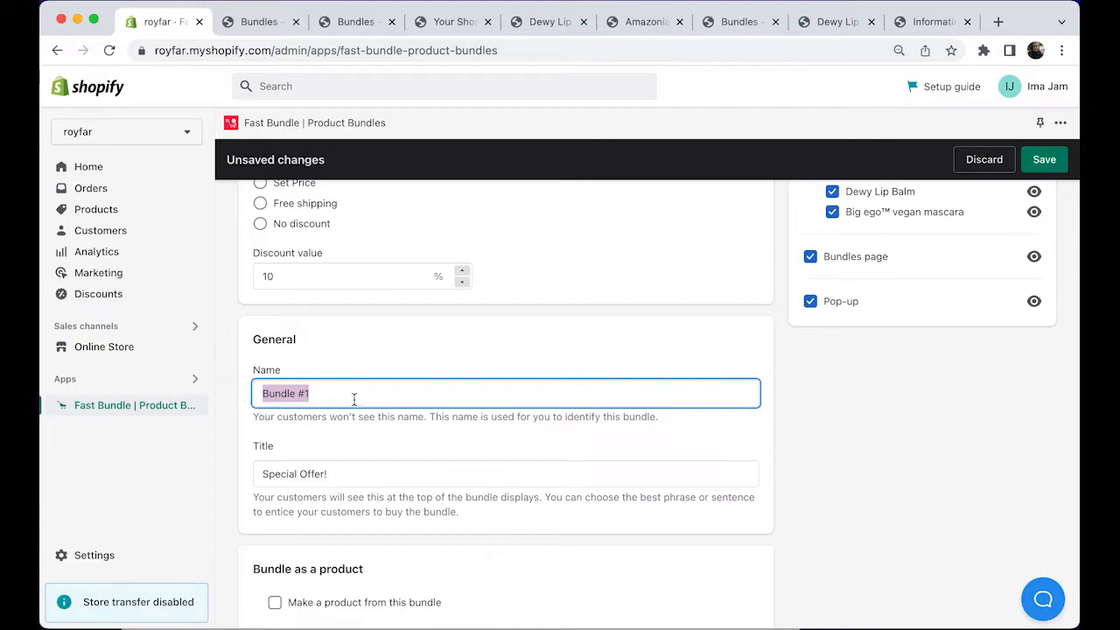
key(Right)
key(shift+Left)
click(340, 426)
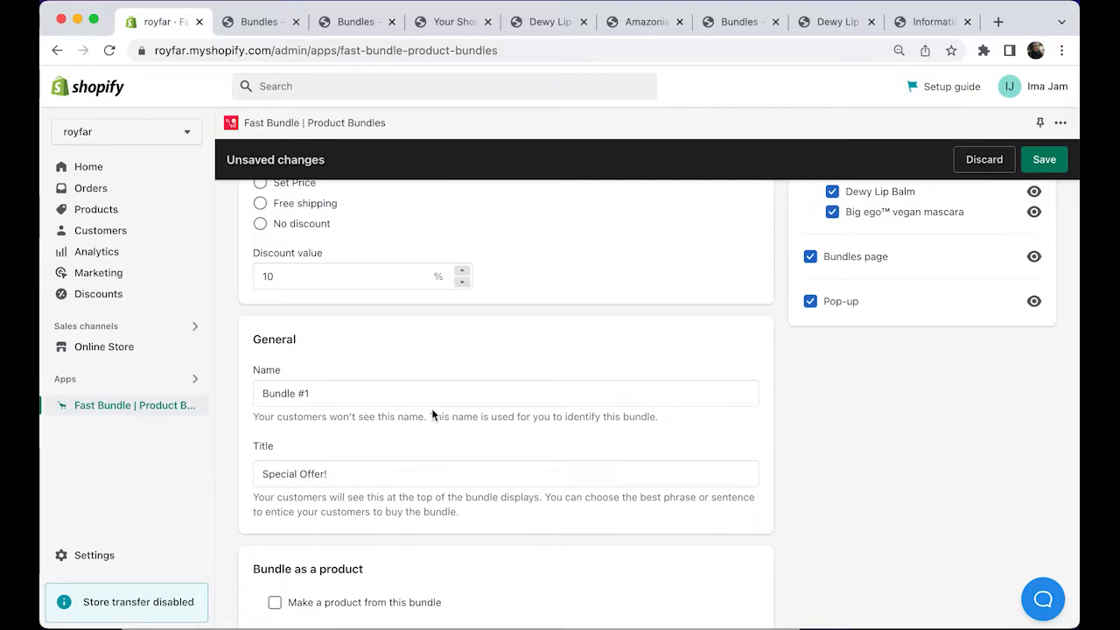
Examine the bundle's product creation option, buy link and the embed code for displaying the bundle on a page.
scroll(431, 410, down, 3)
scroll(431, 408, down, 2)
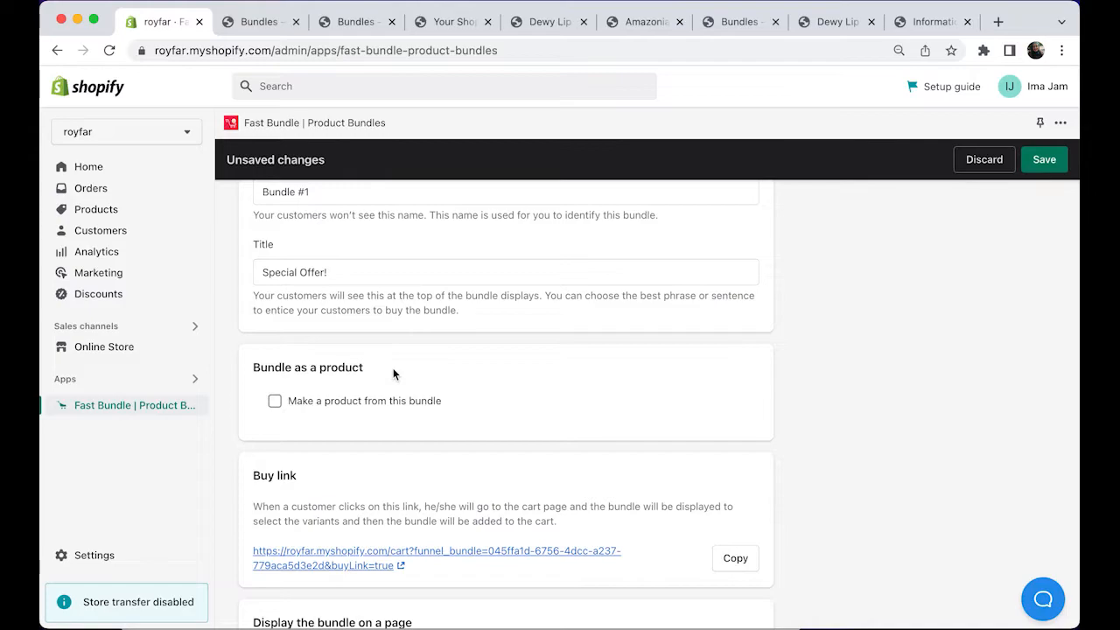
scroll(393, 374, down, 2)
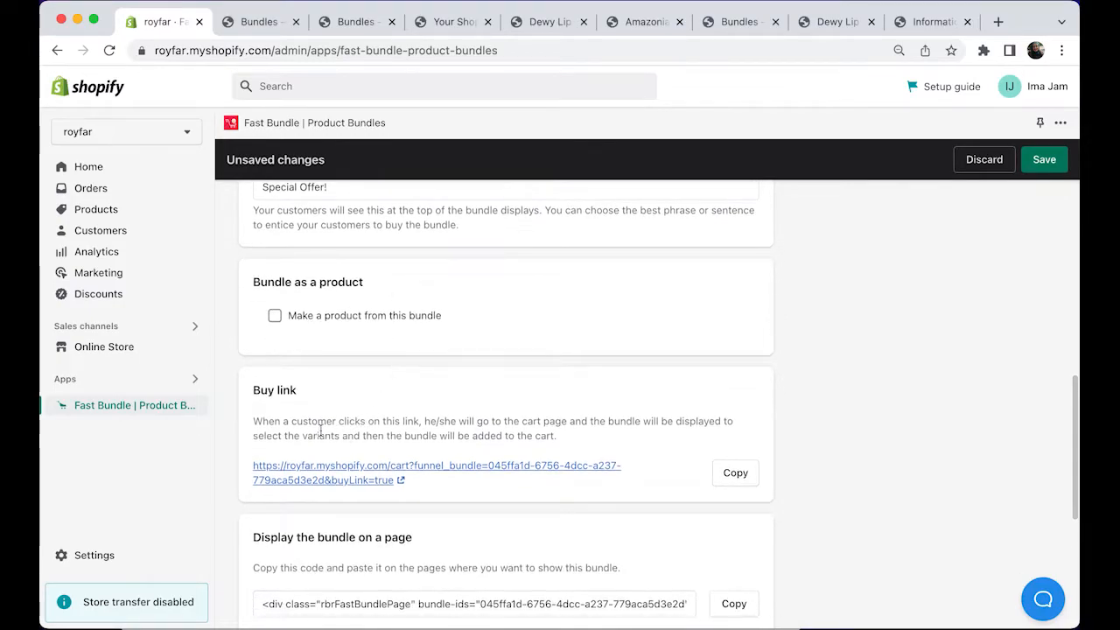
scroll(314, 438, down, 1)
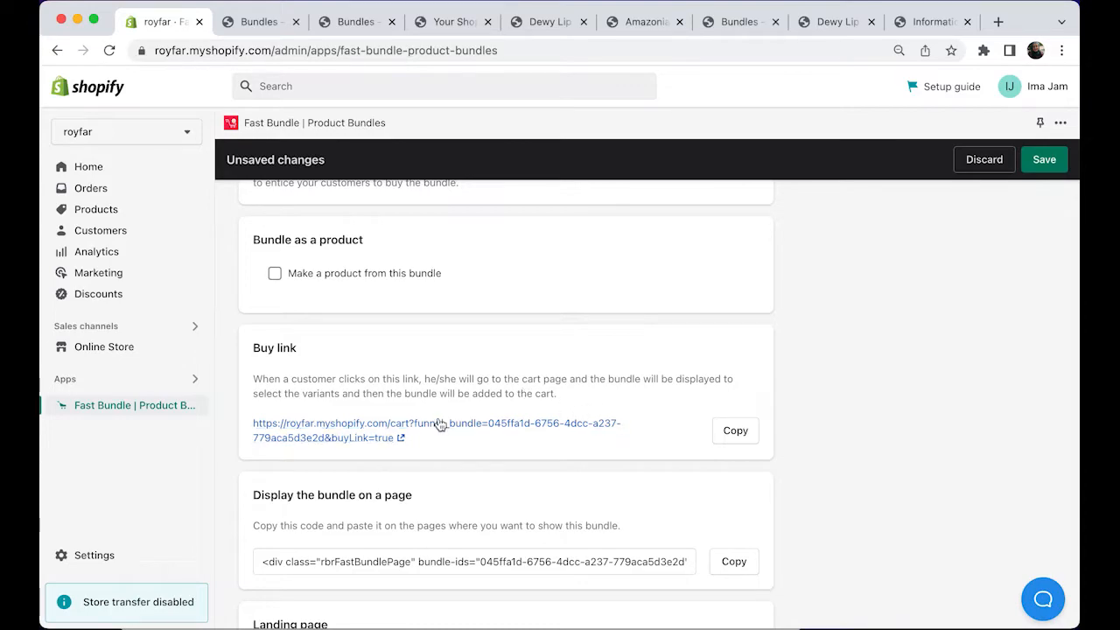
scroll(437, 425, down, 2)
scroll(383, 456, down, 1)
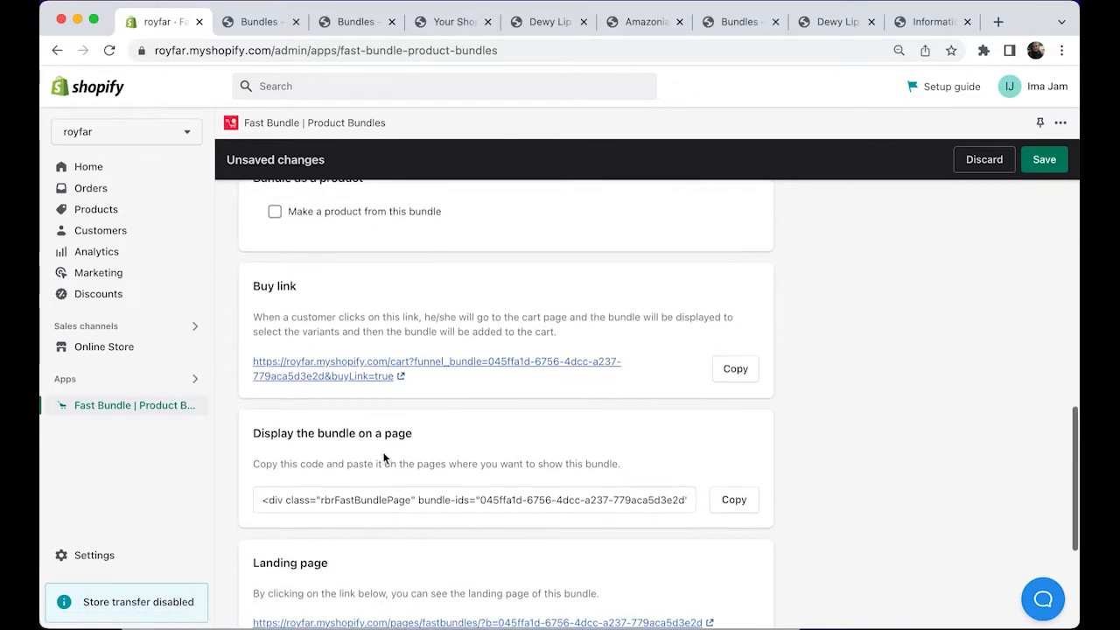
click(374, 475)
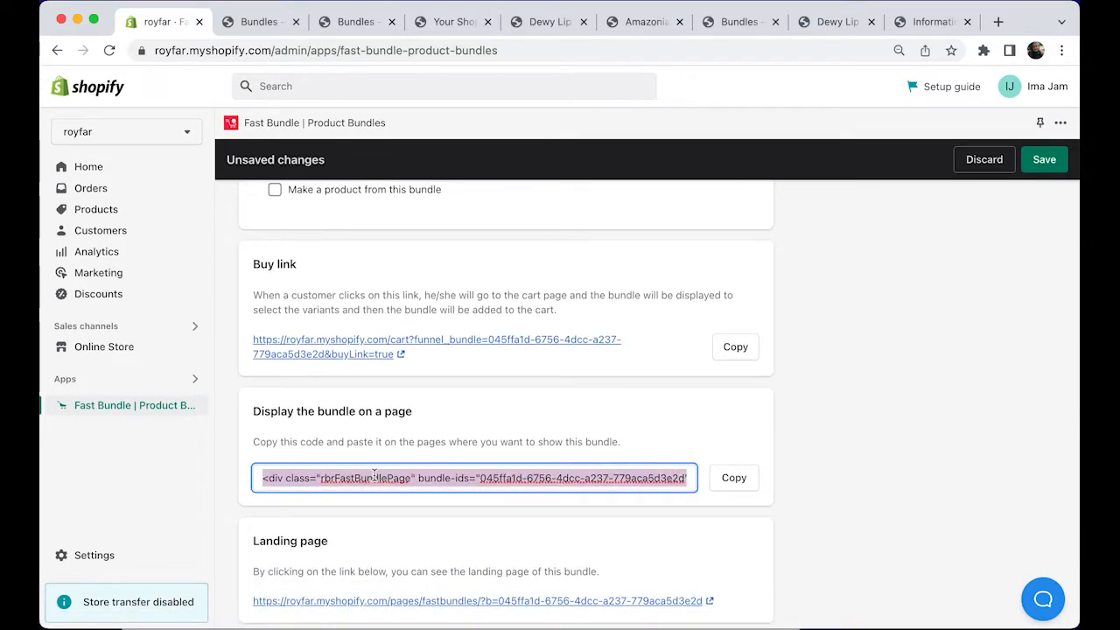
click(396, 480)
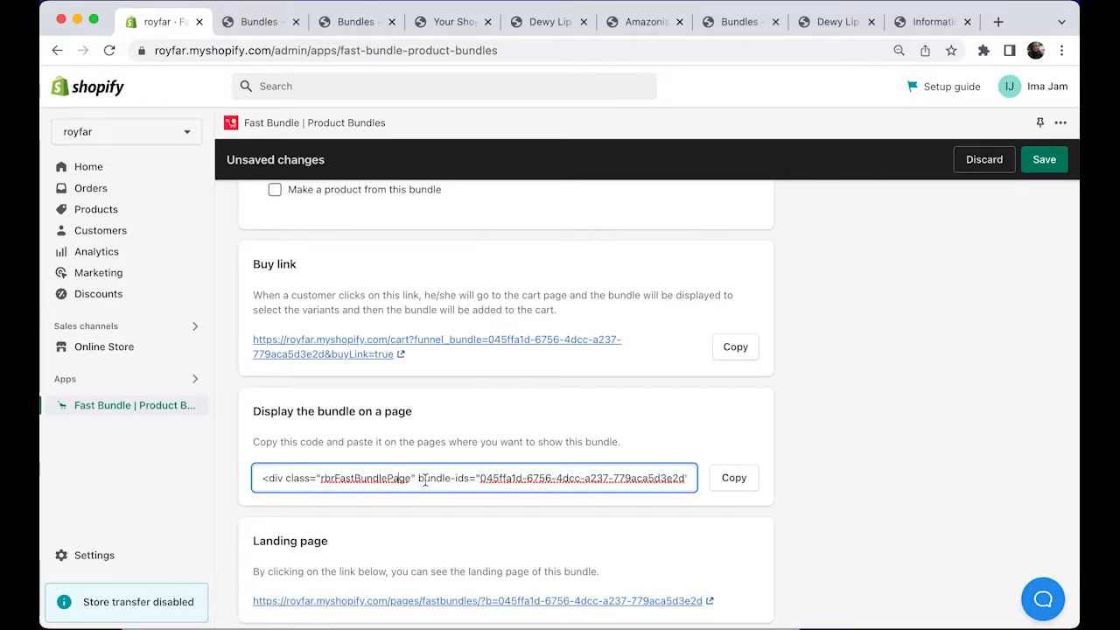
Inspect the bundle's embed code, open its landing page to review the storefront offer, and return to the bundle settings.
triple_click(425, 478)
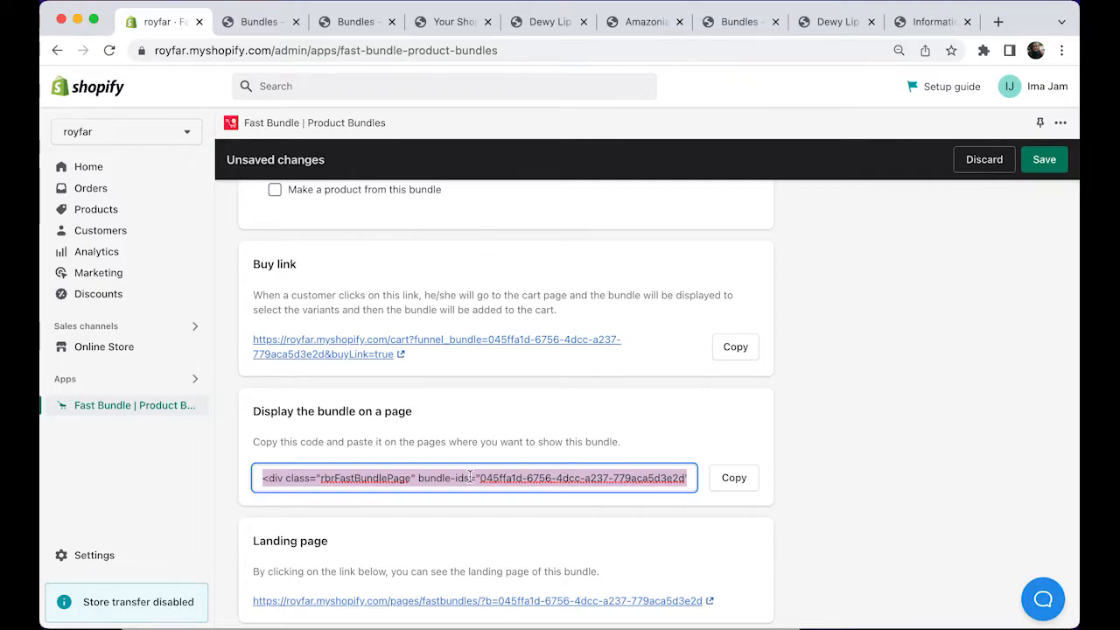
scroll(470, 477, down, 3)
click(304, 449)
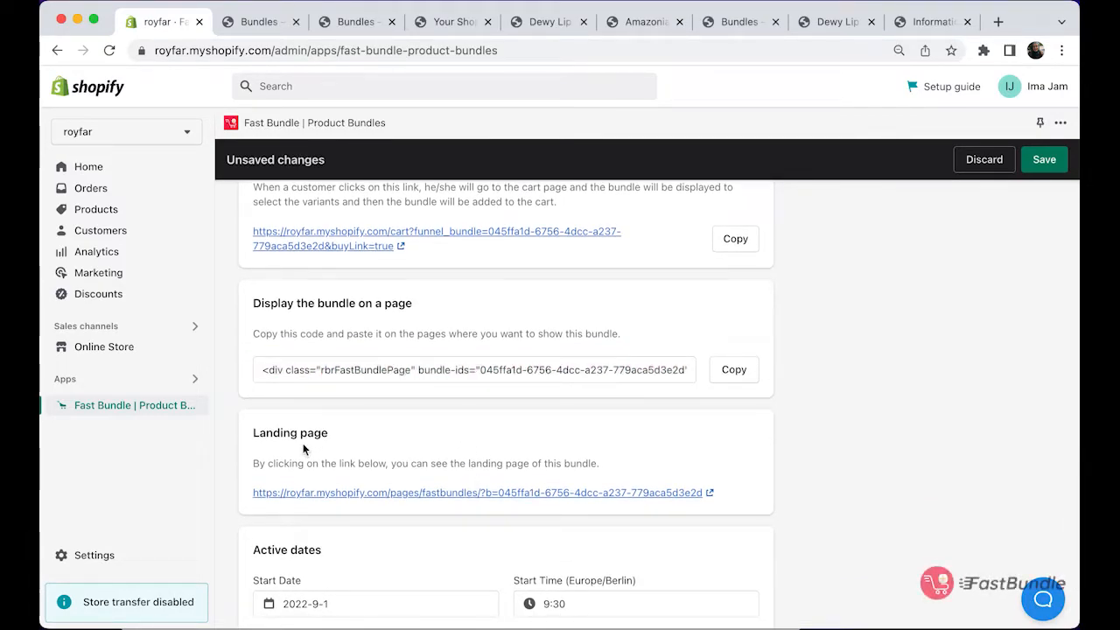
scroll(455, 480, down, 1)
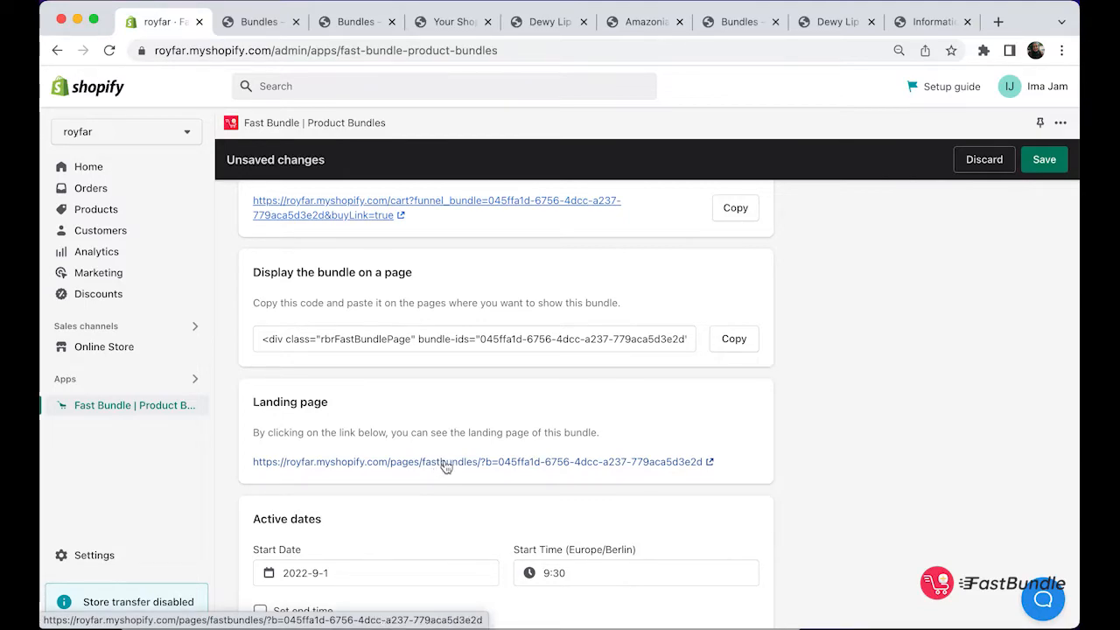
click(446, 466)
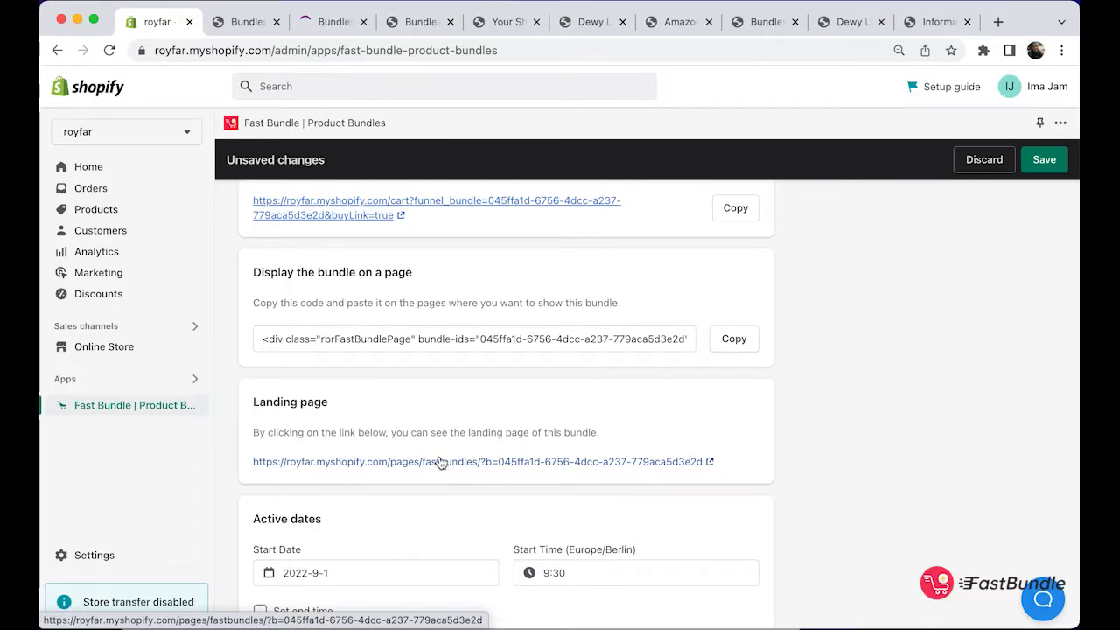
click(321, 31)
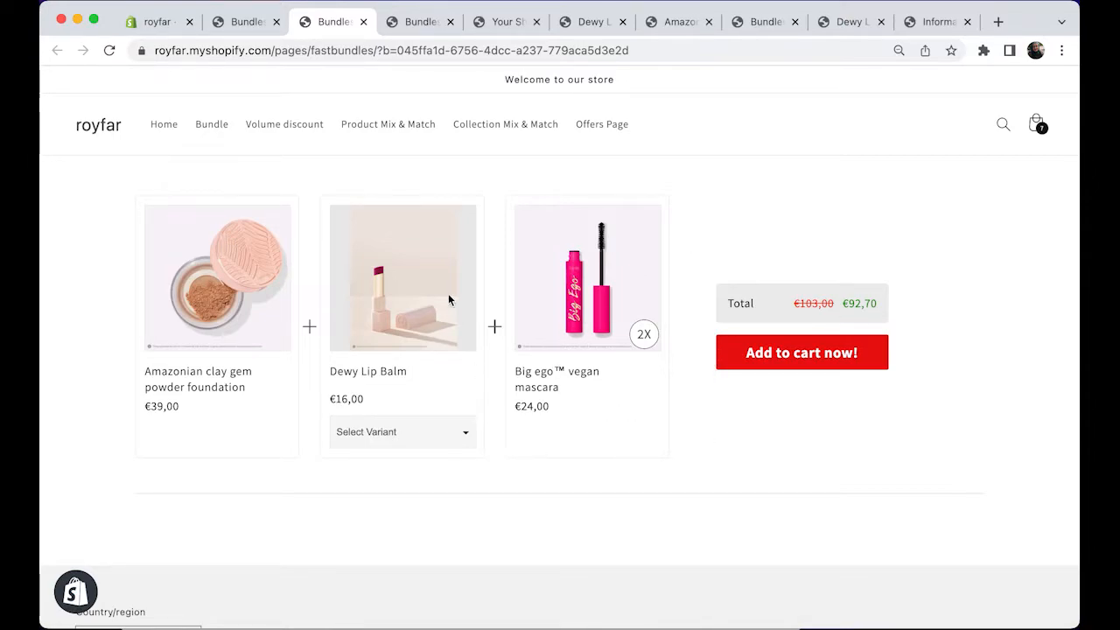
click(158, 22)
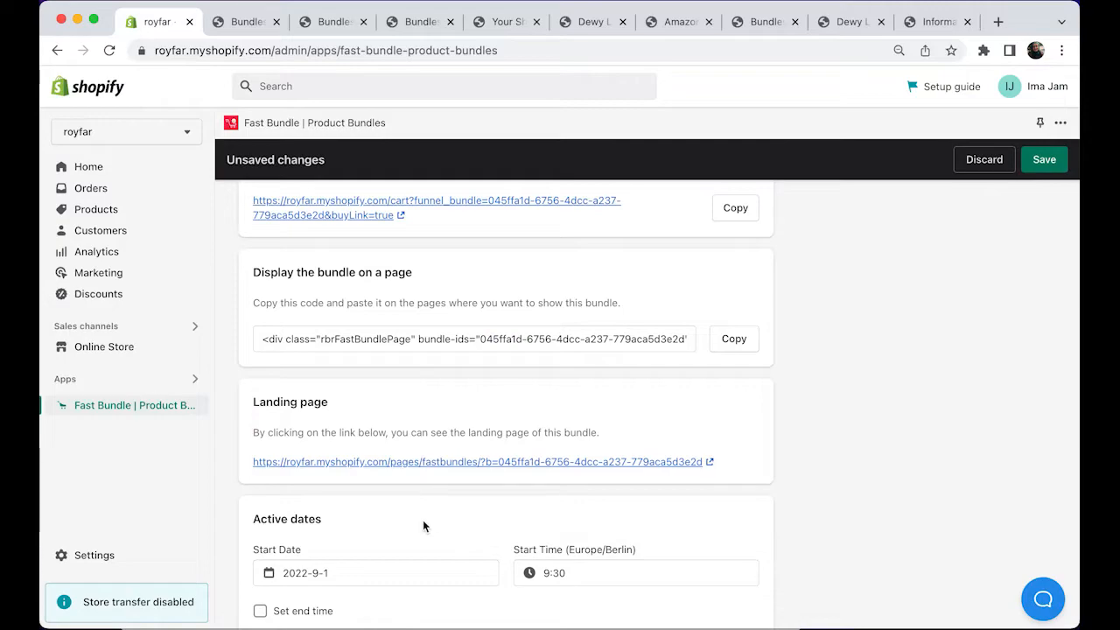
Enable an end time in the bundle's active dates.
scroll(423, 520, down, 3)
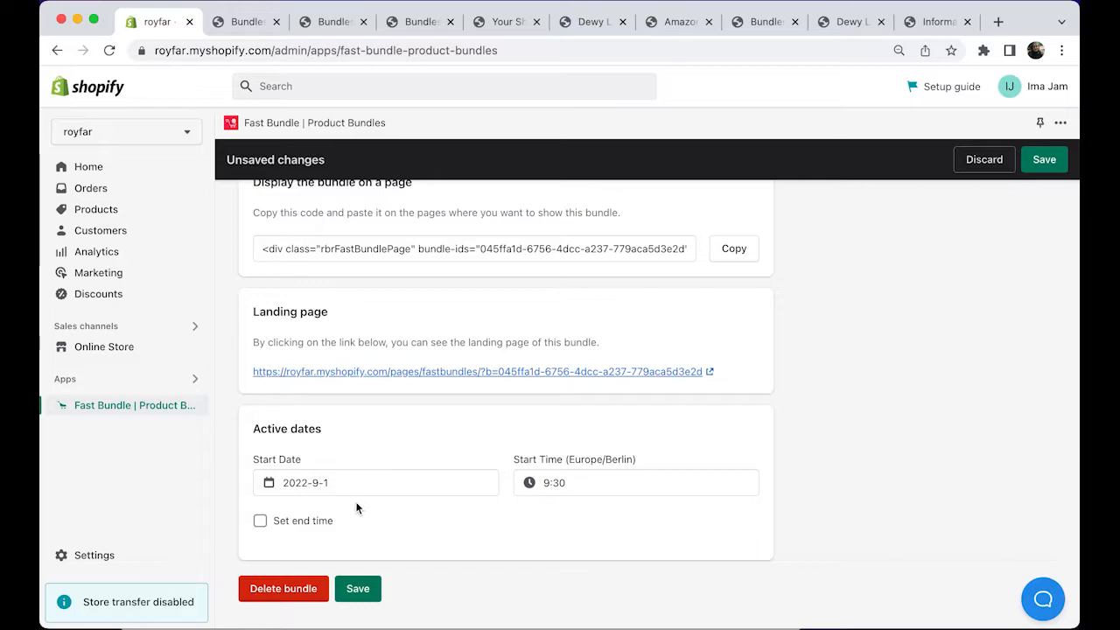
click(320, 522)
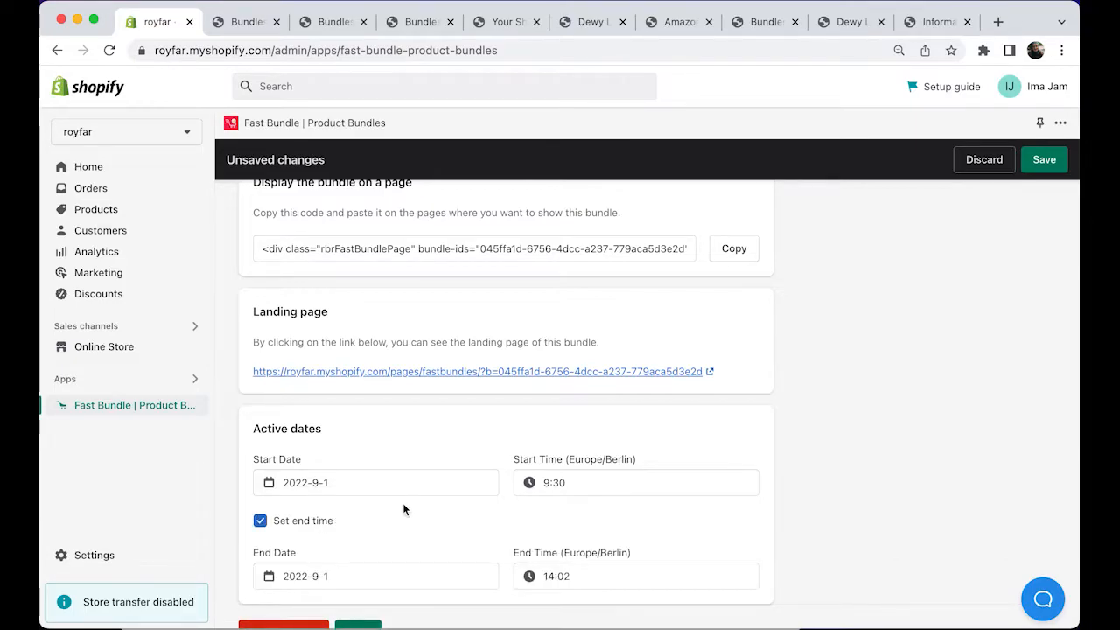
scroll(403, 506, down, 1)
scroll(403, 508, down, 1)
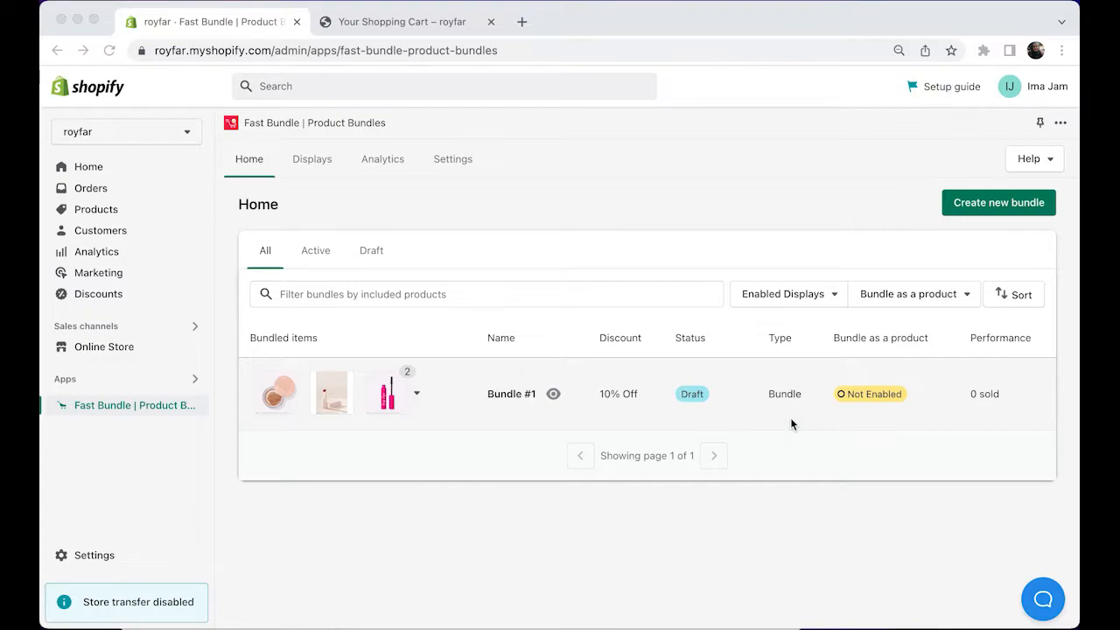
Start a new Volume discount bundle, compare the all-products and collection scopes, and apply the discount to a specific product.
click(1006, 207)
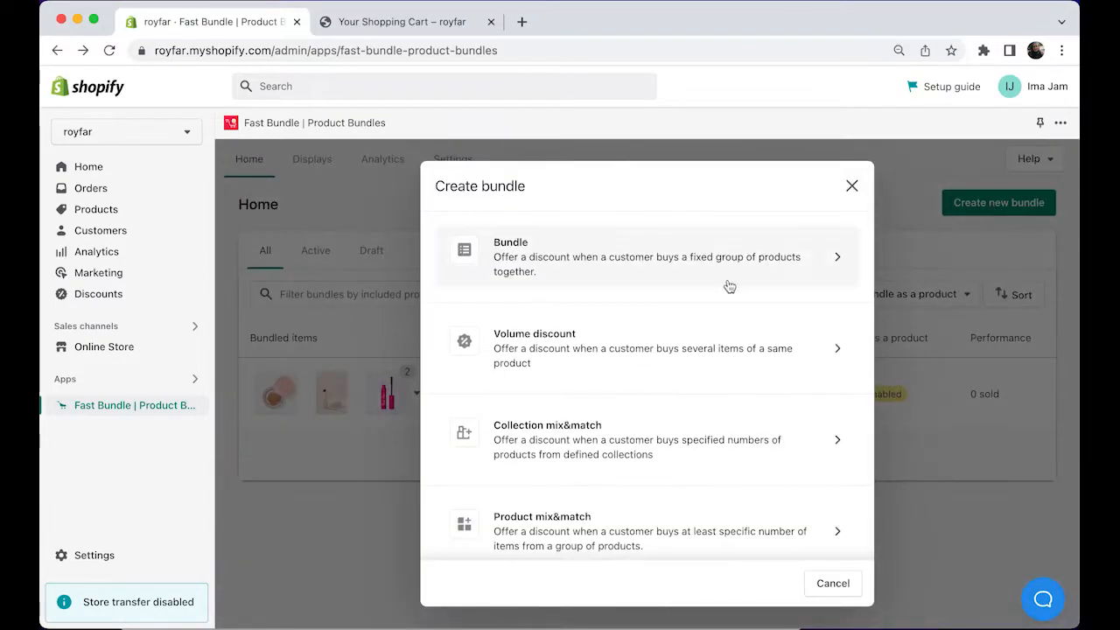
click(549, 349)
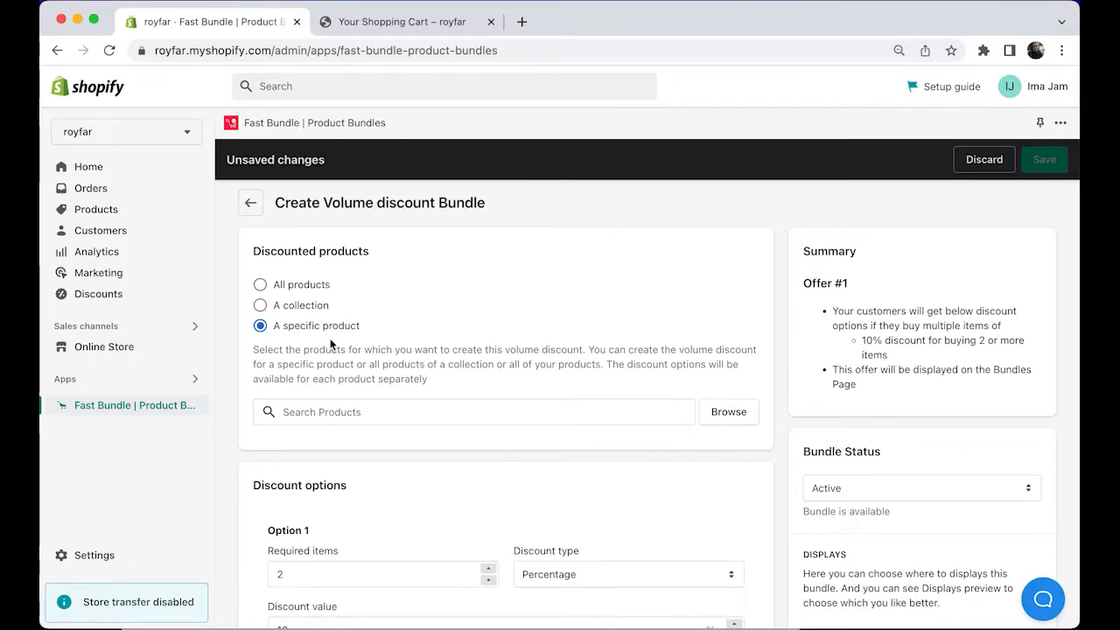
click(308, 290)
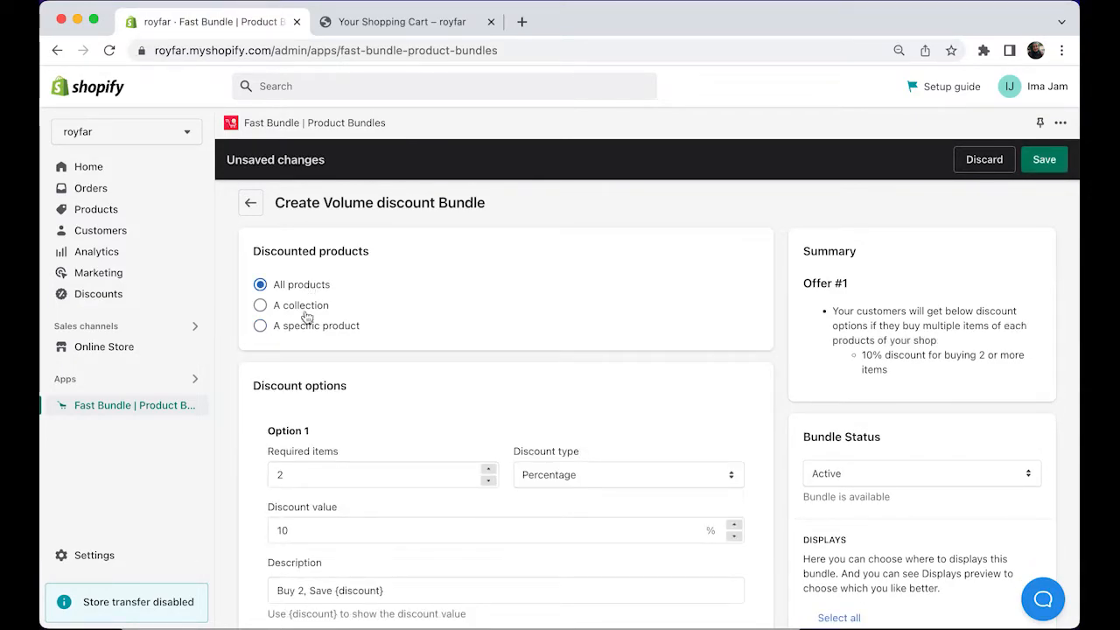
click(315, 312)
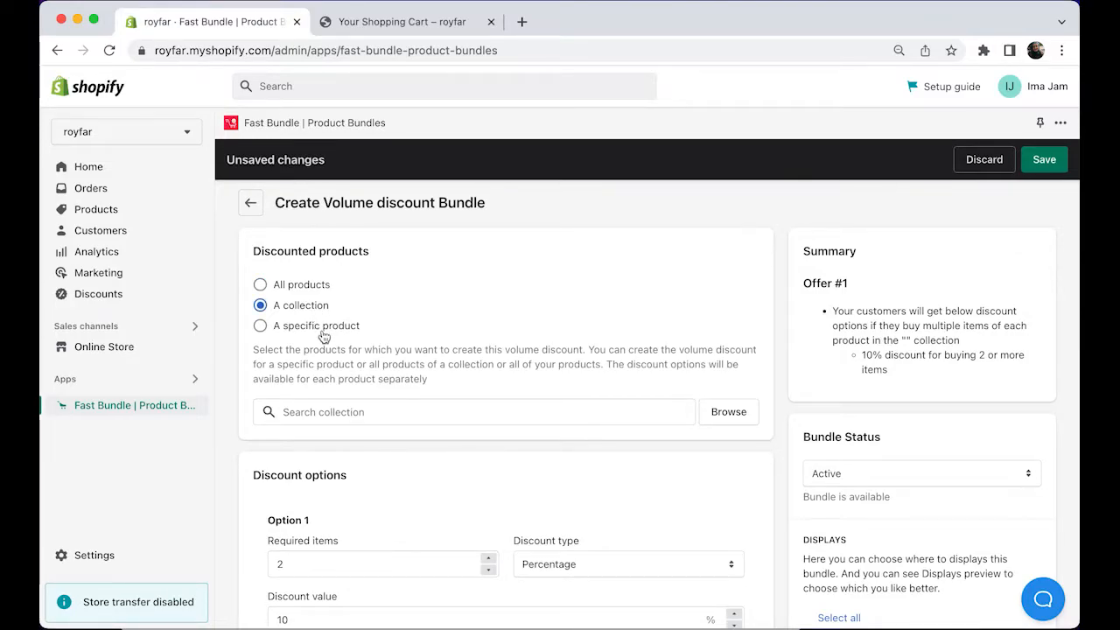
click(335, 334)
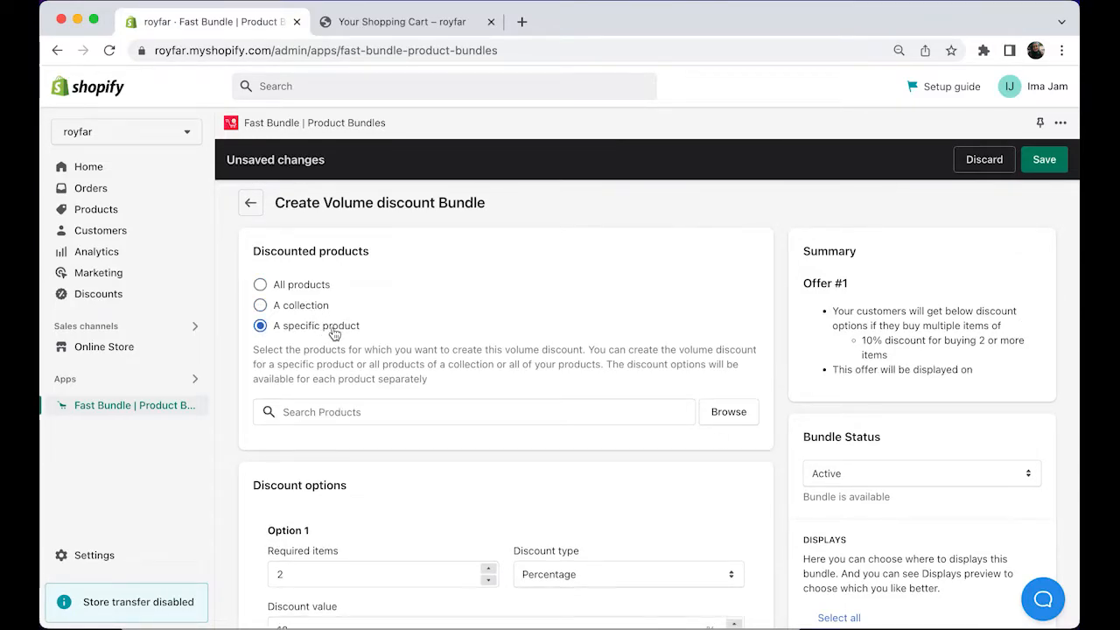
click(299, 286)
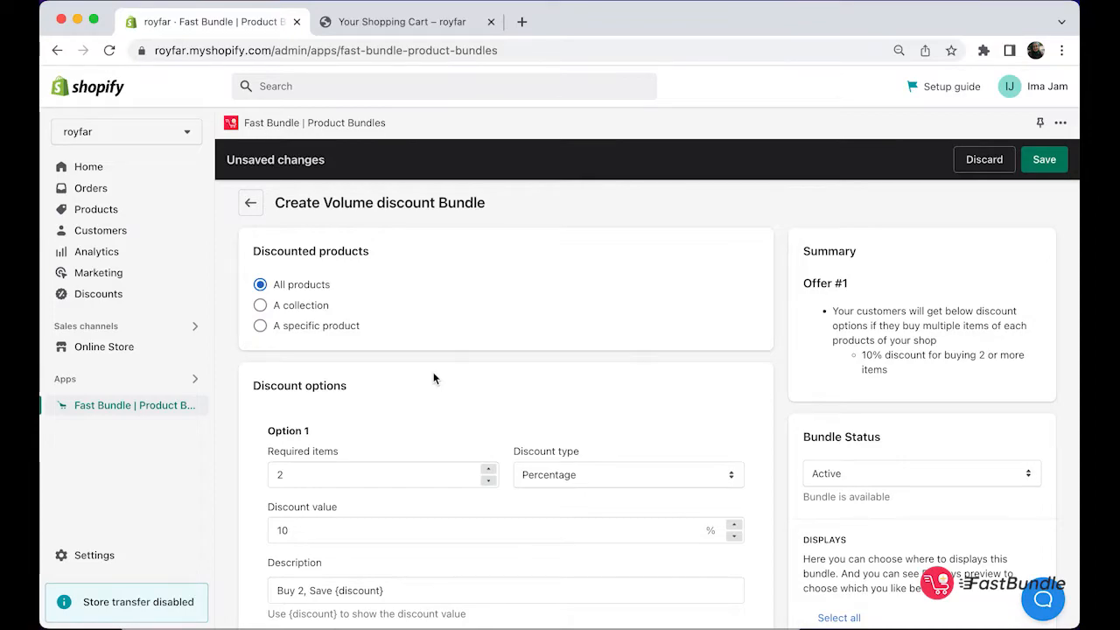
click(331, 328)
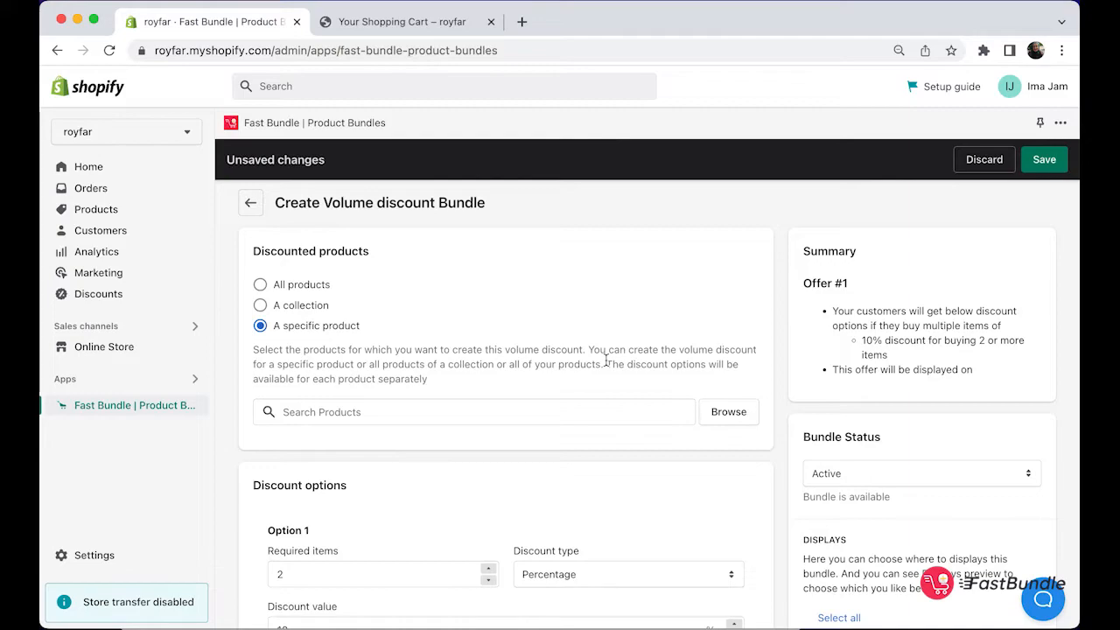
Add Dewy Lip Balm with all its variants as the discounted product.
click(750, 422)
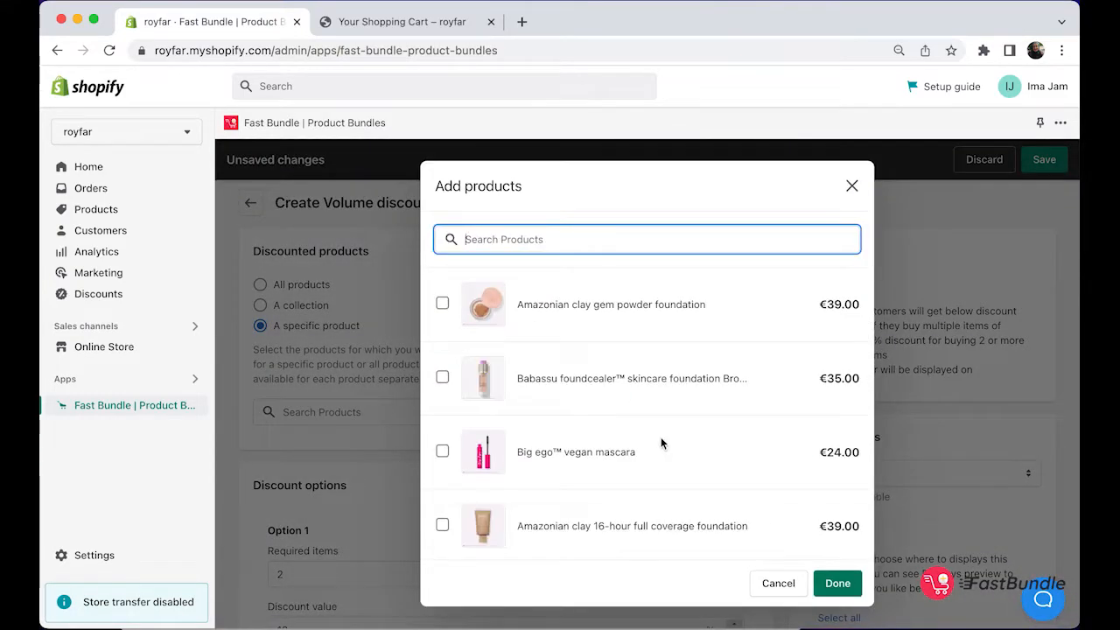
scroll(662, 445, down, 6)
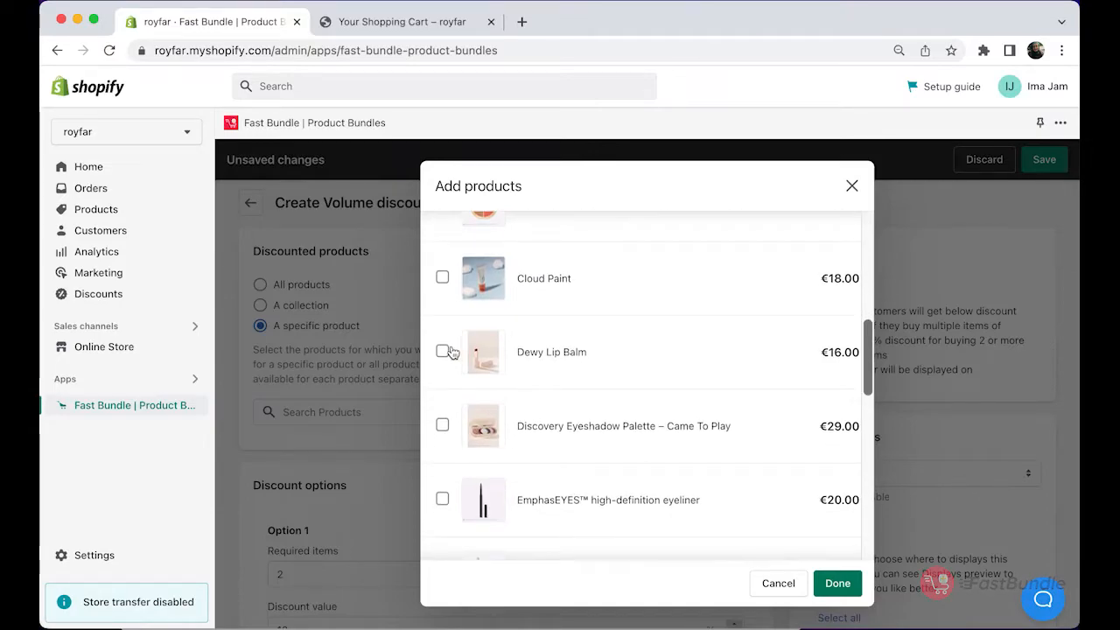
click(442, 352)
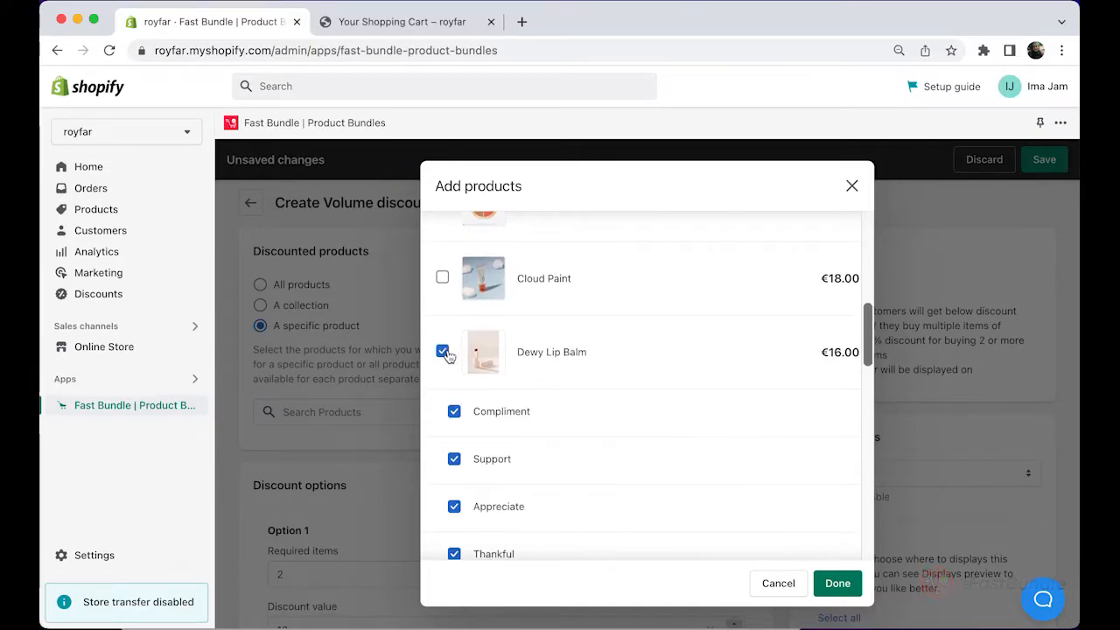
click(837, 583)
Examine option 1's discount fields, disabling and re-enabling the discount for more items than the required number.
scroll(577, 499, down, 3)
scroll(563, 468, down, 3)
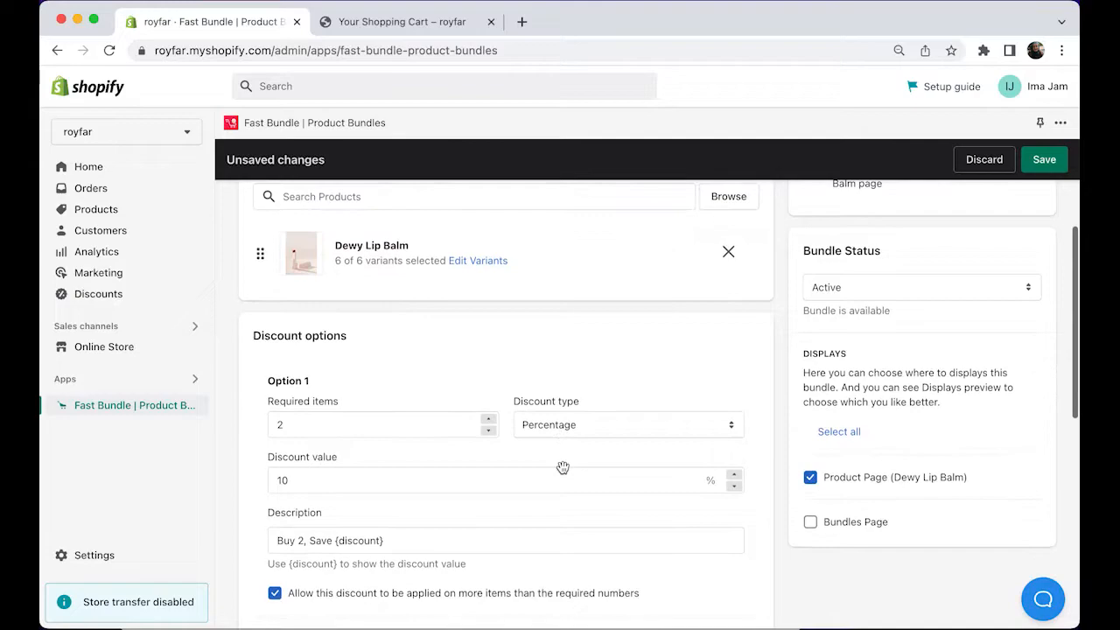
click(359, 410)
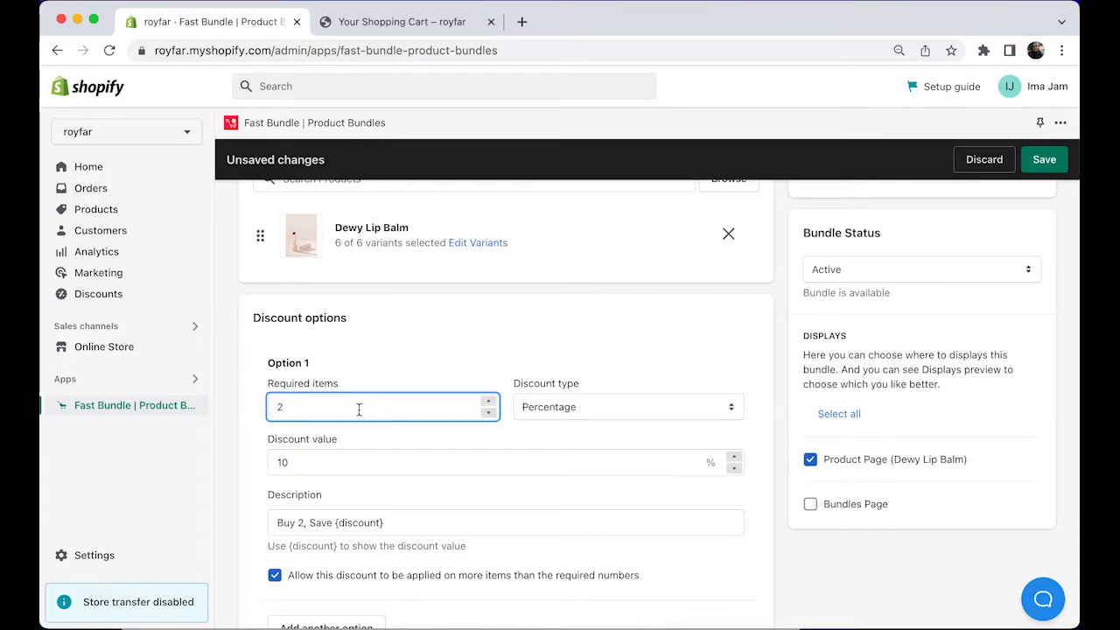
click(341, 463)
click(402, 522)
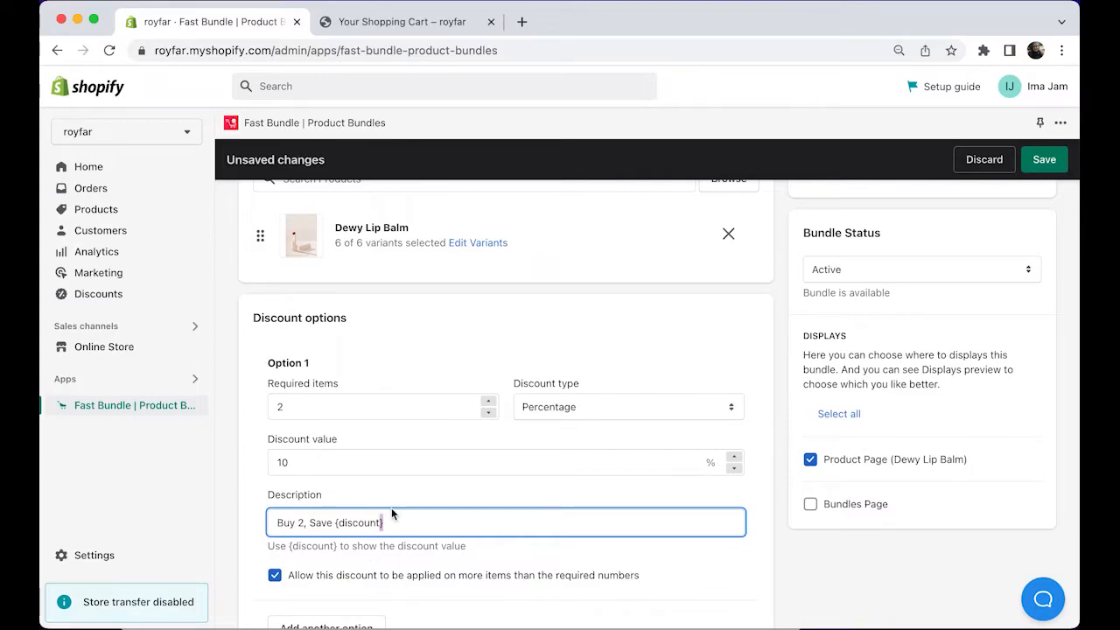
click(400, 579)
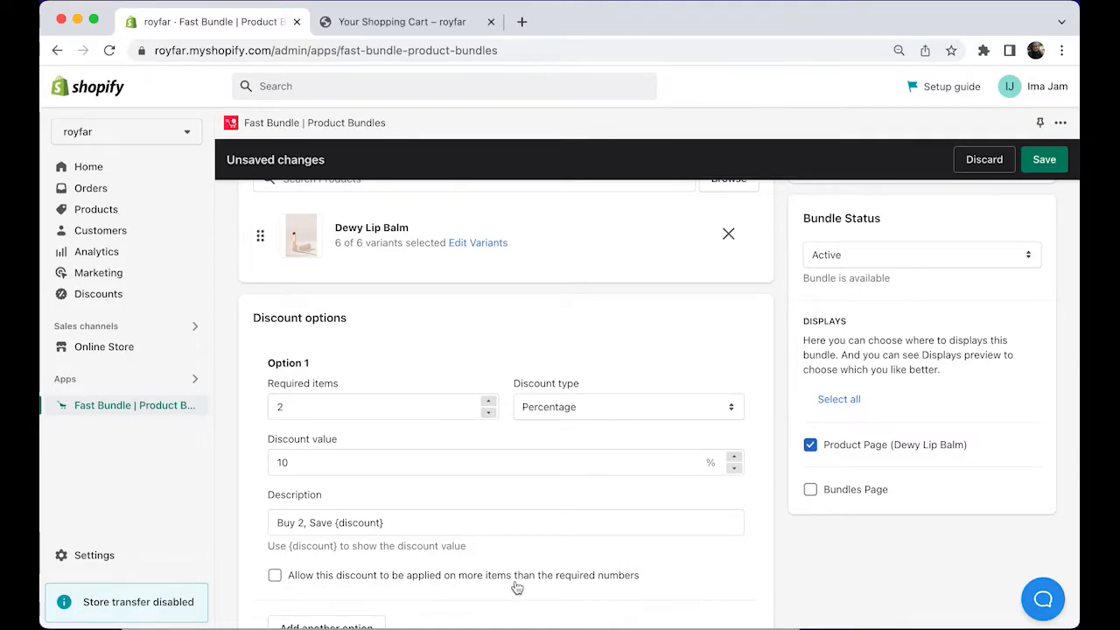
click(310, 460)
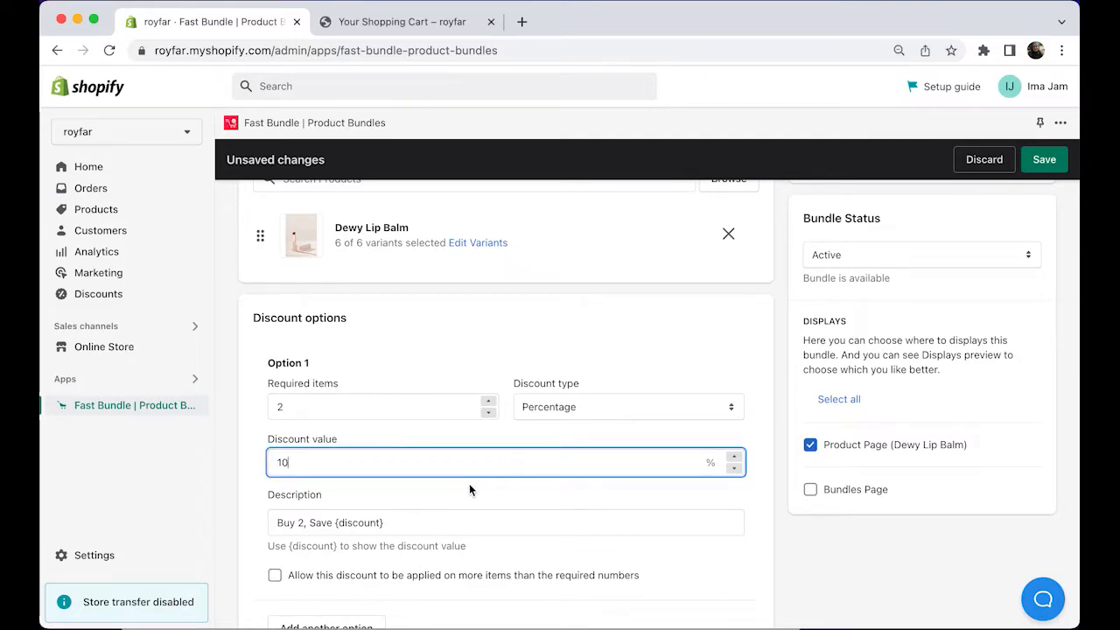
click(326, 576)
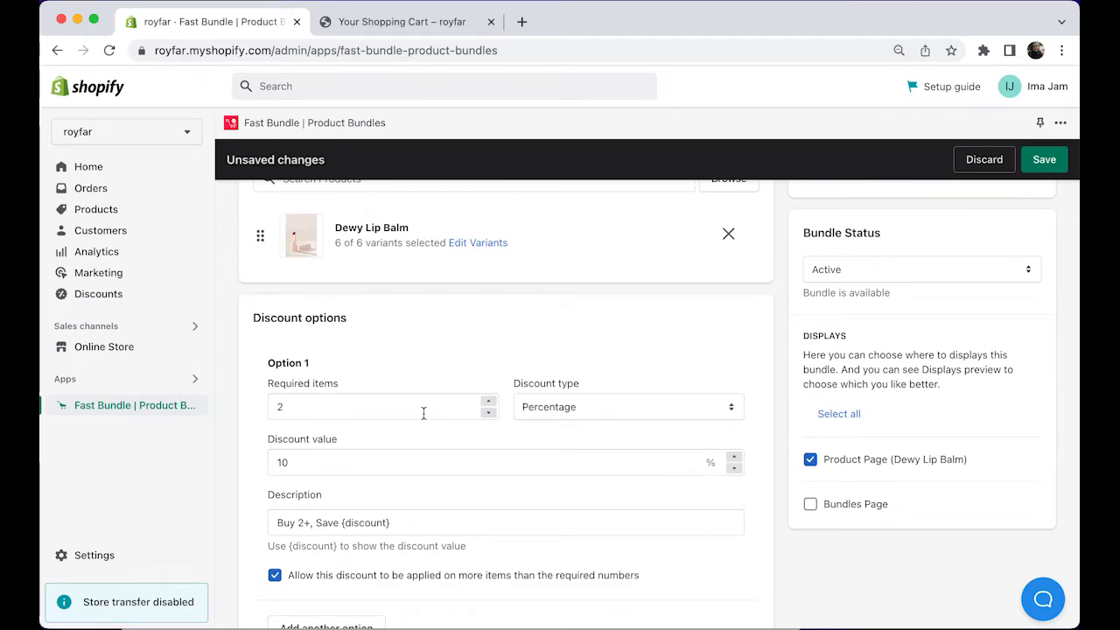
Add a second discount option to the Dewy Lip Balm volume discount.
scroll(423, 413, down, 2)
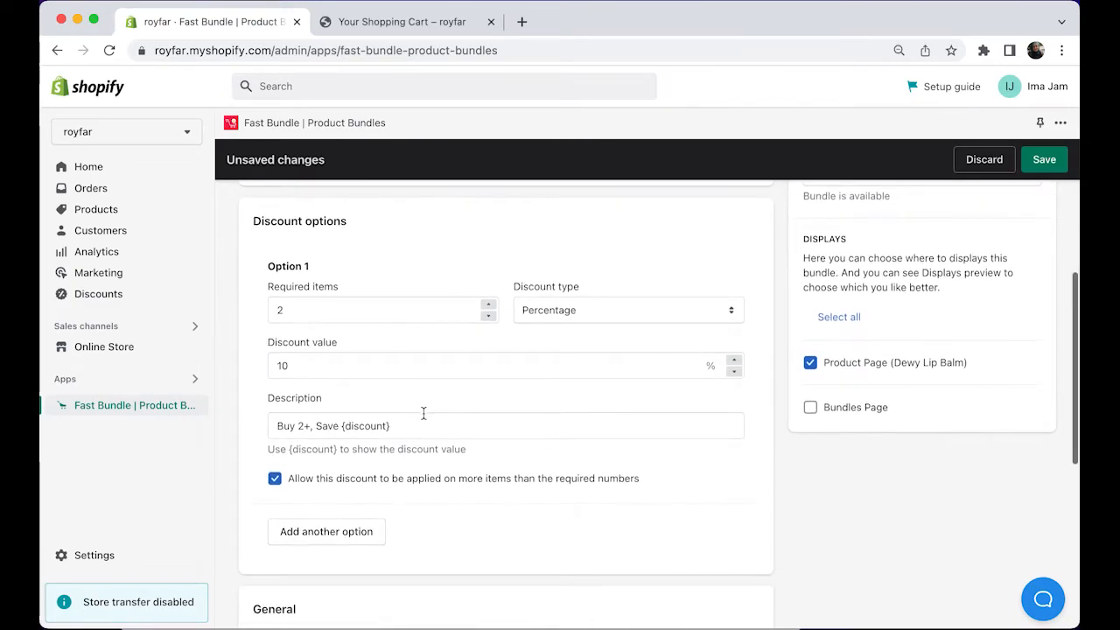
click(355, 536)
scroll(470, 442, down, 2)
scroll(470, 442, down, 1)
scroll(470, 442, up, 1)
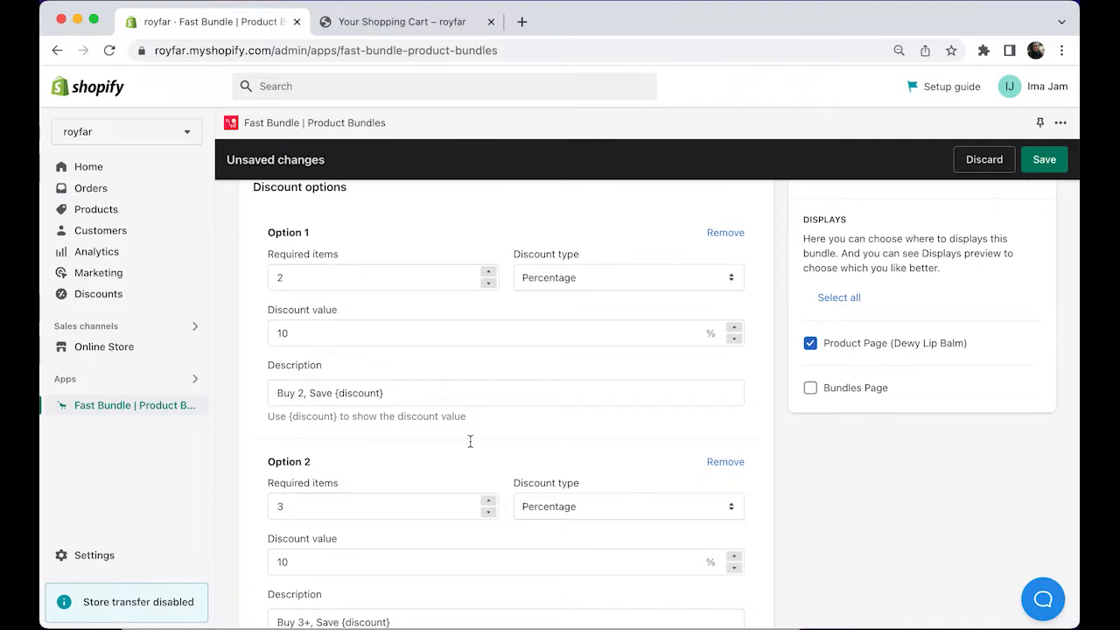
scroll(514, 499, down, 1)
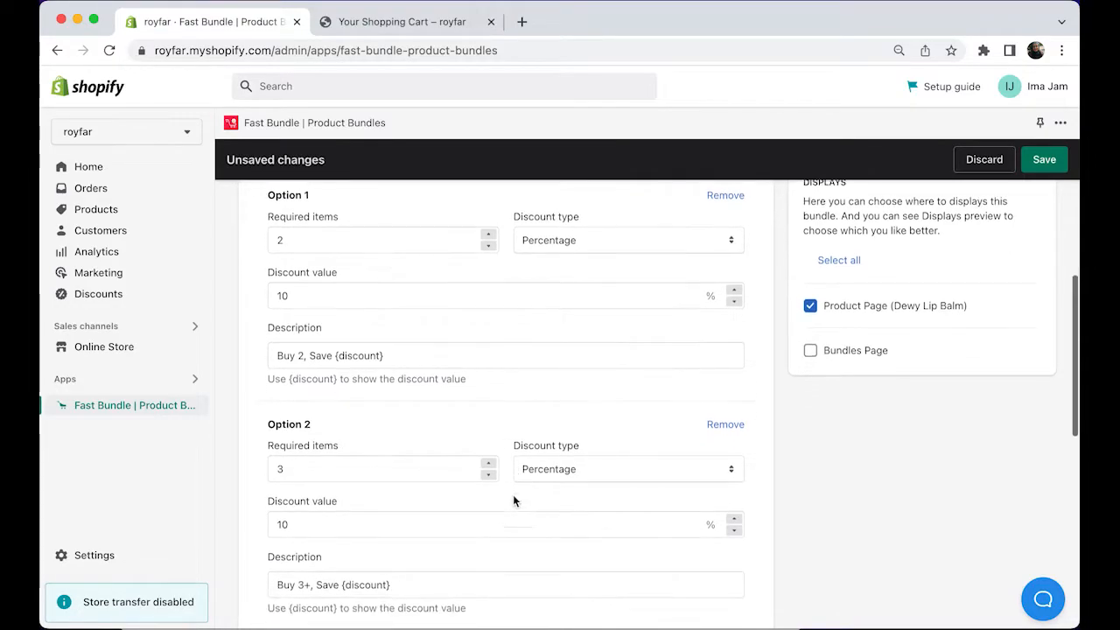
Set the discount value of option 2 to 15%.
click(301, 217)
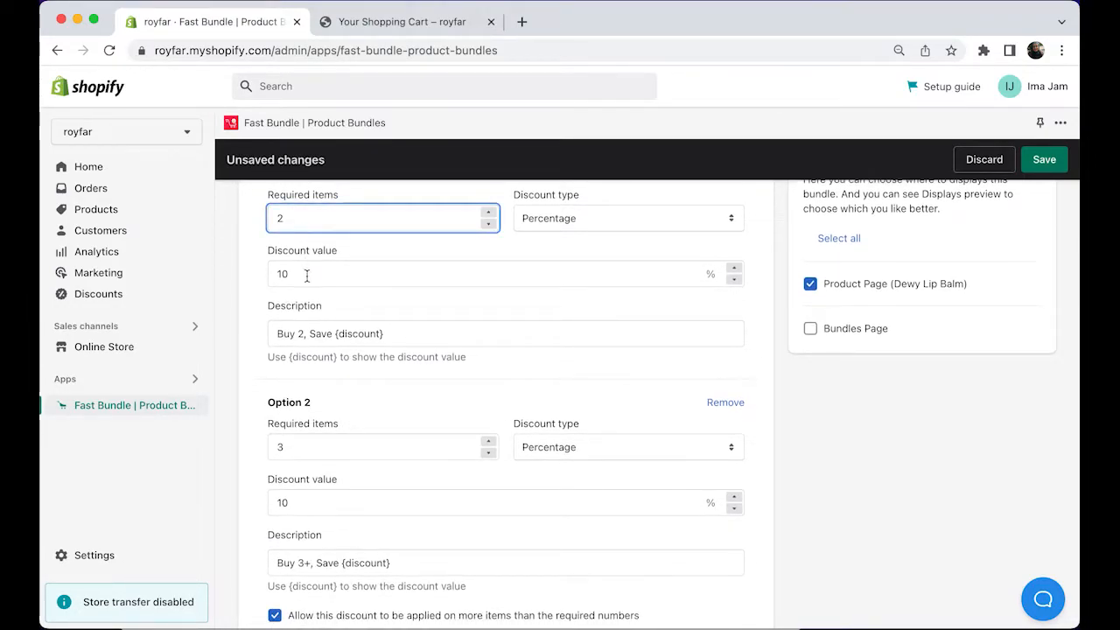
click(328, 506)
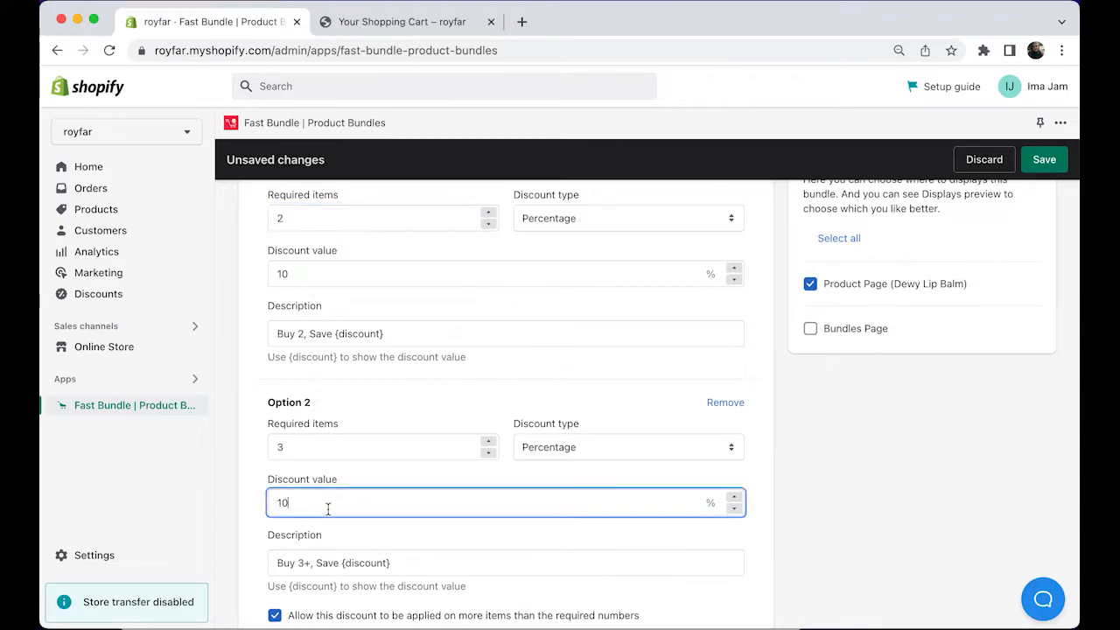
key(BackSpace)
scroll(541, 446, down, 2)
scroll(541, 447, up, 2)
scroll(540, 447, left, 2)
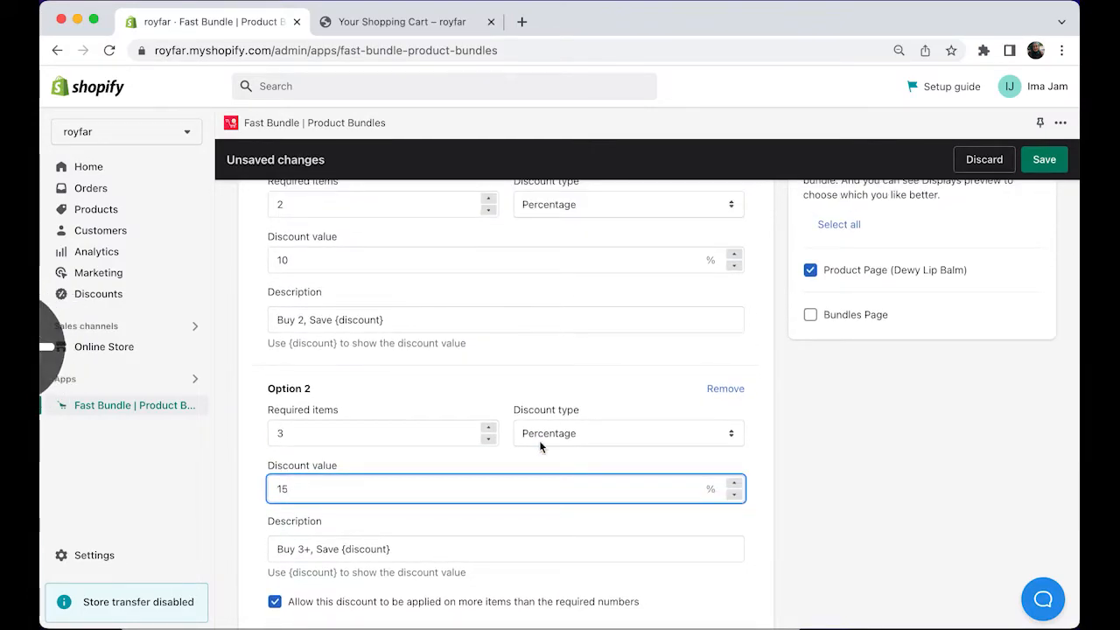
Review the volume discount's summary, general settings and active dates, and save the offer.
scroll(545, 403, up, 5)
scroll(550, 367, down, 3)
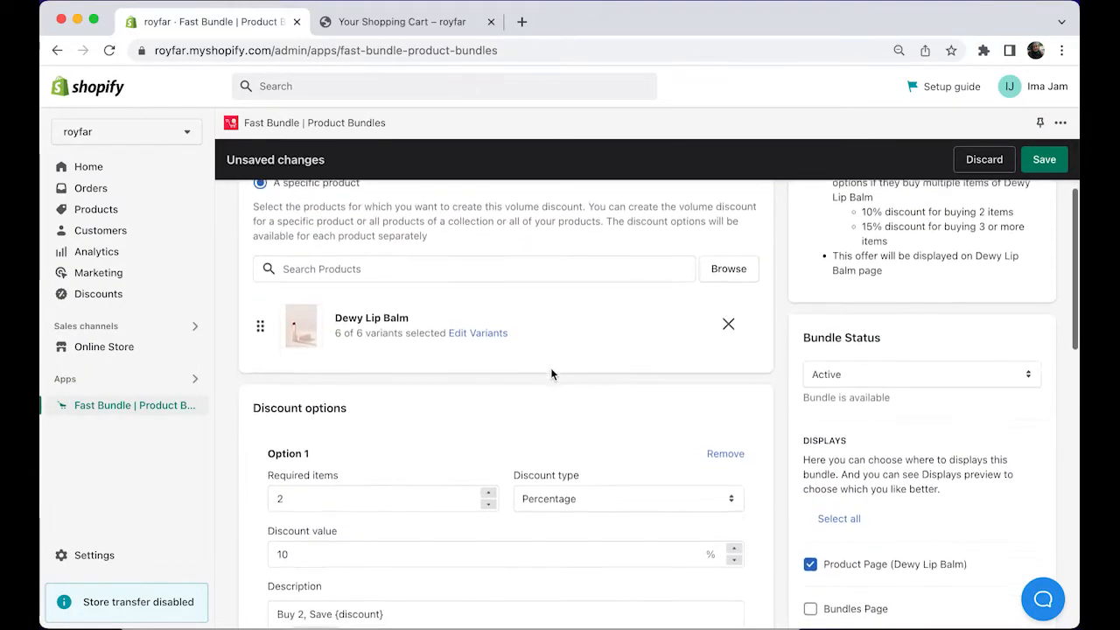
scroll(649, 402, down, 3)
scroll(648, 402, down, 7)
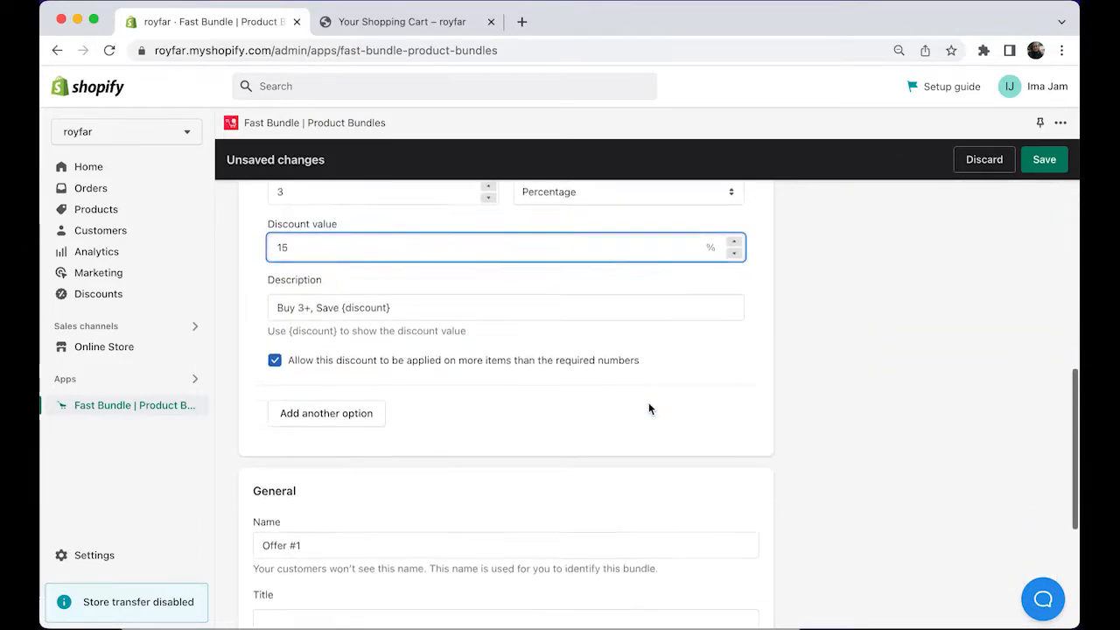
scroll(527, 458, down, 1)
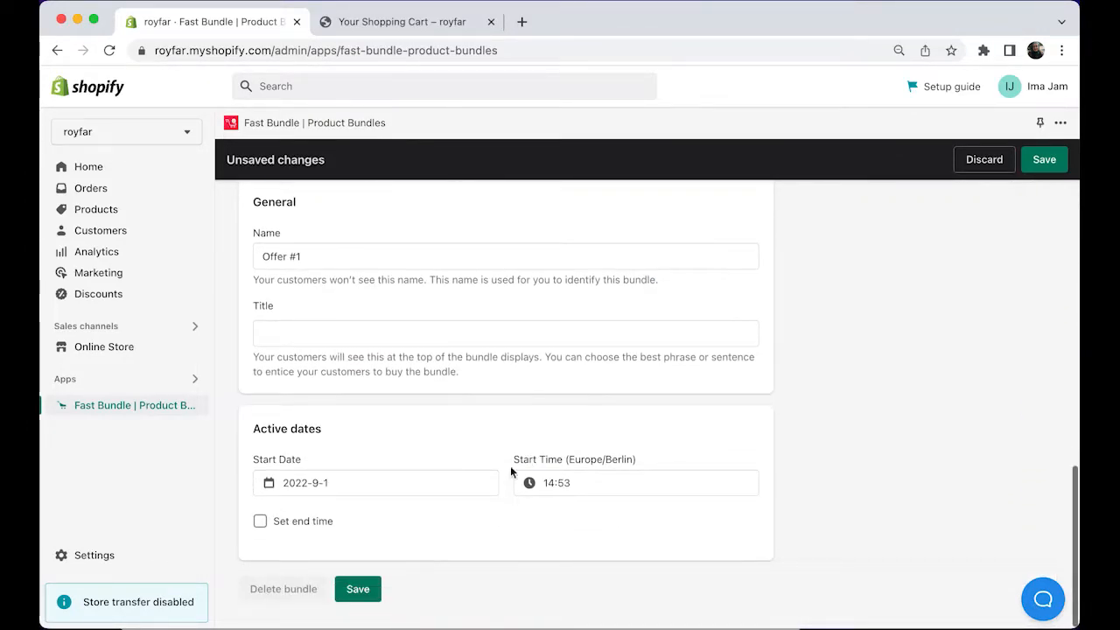
click(358, 591)
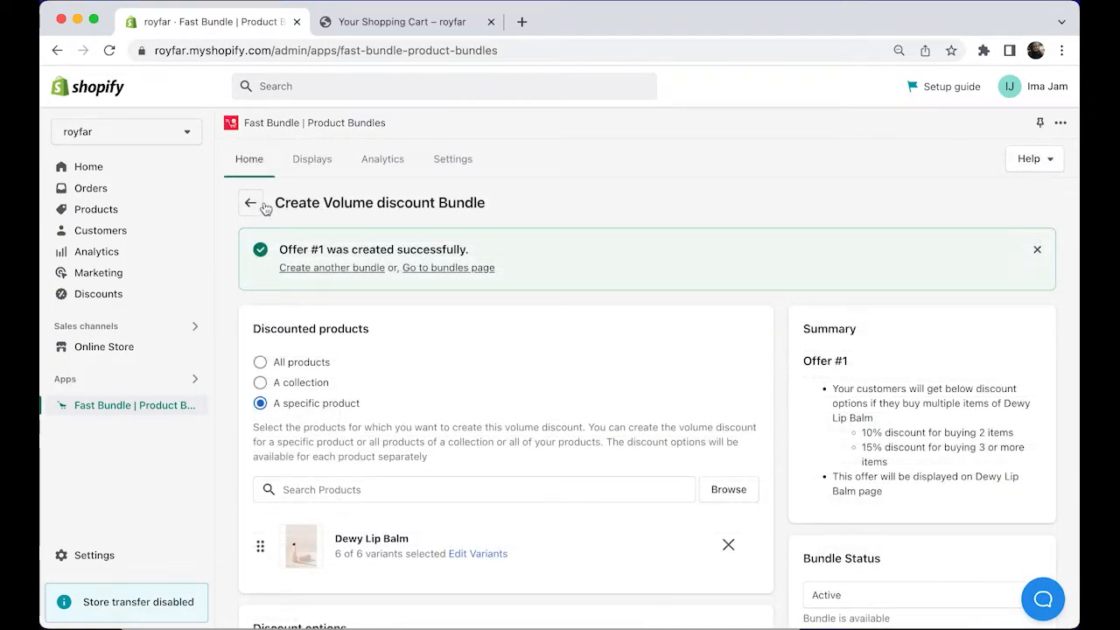
Preview Offer #1 on the Dewy Lip Balm storefront page and select its Buy 3+, Save 15% option.
click(251, 202)
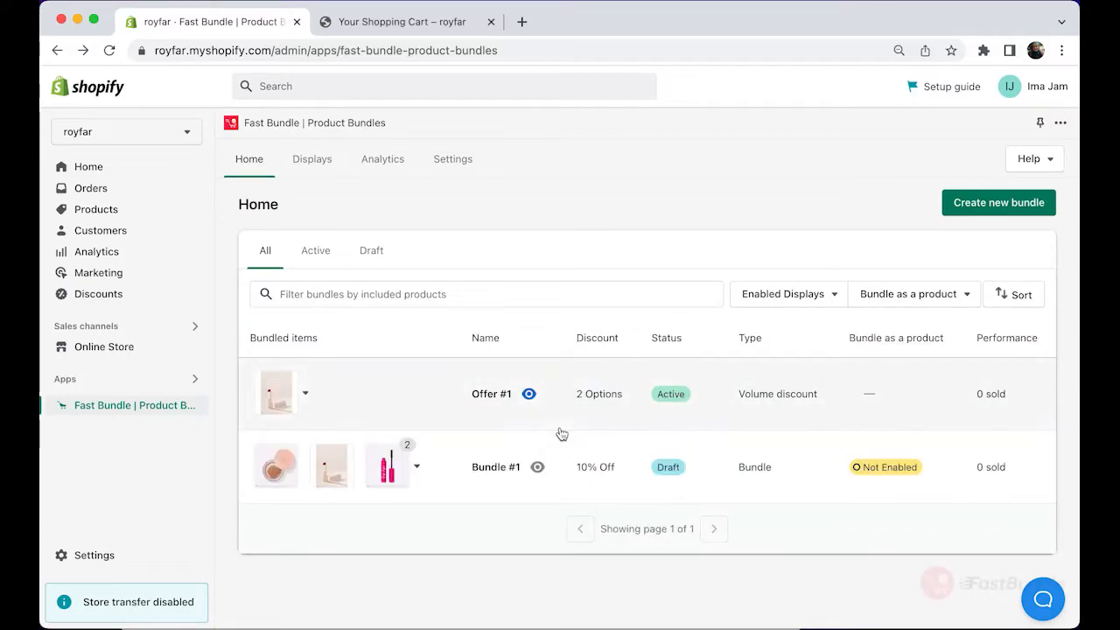
mouse_move(528, 394)
click(545, 426)
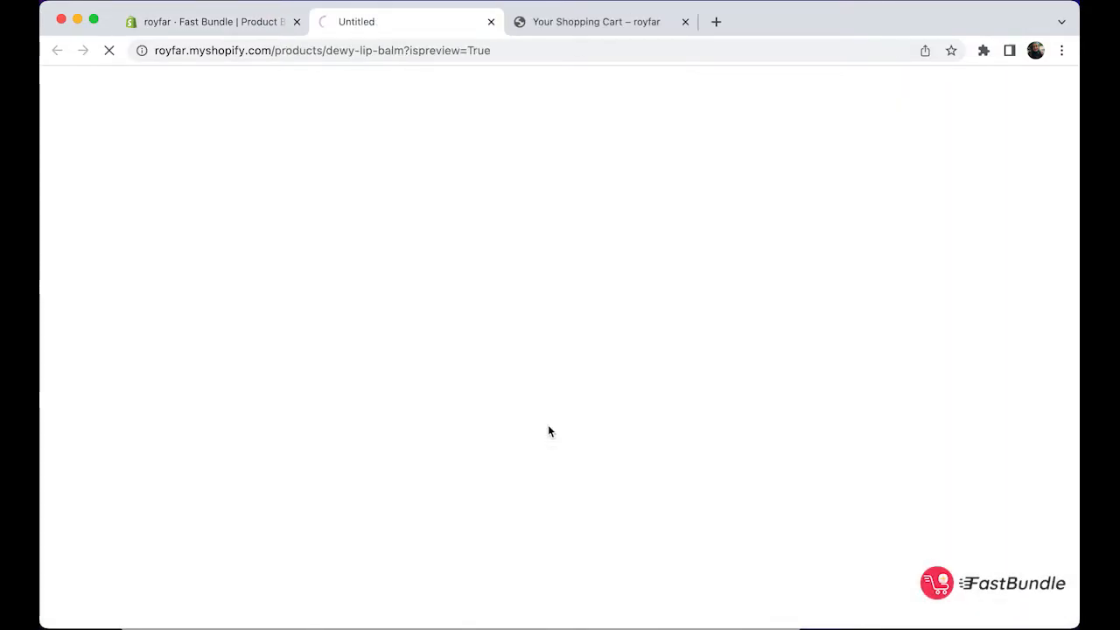
scroll(827, 459, down, 15)
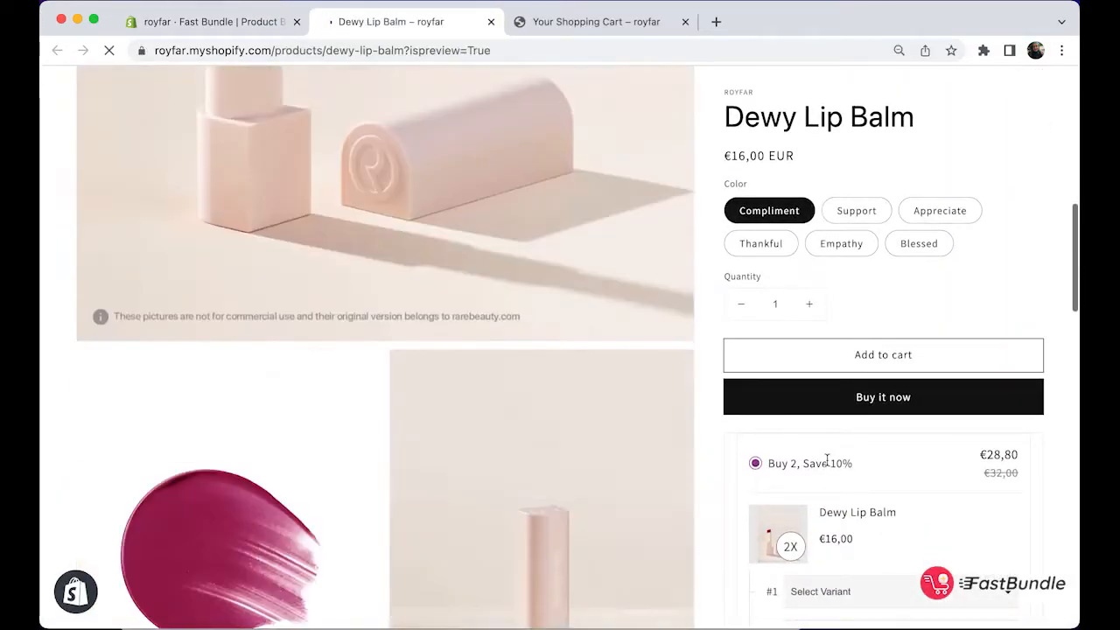
scroll(827, 460, down, 5)
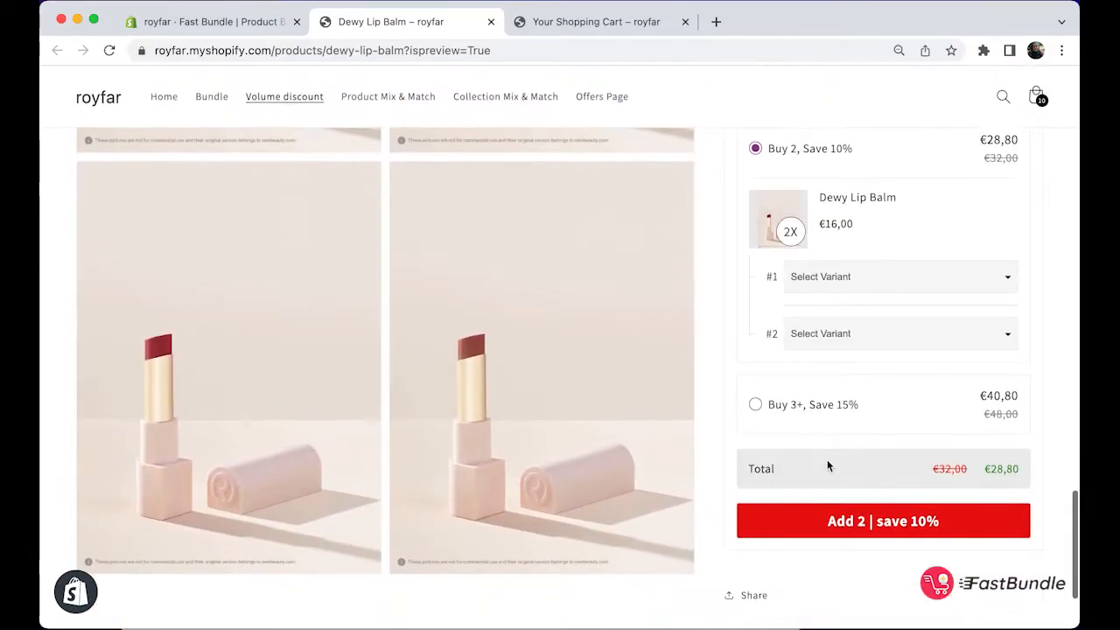
scroll(809, 254, up, 1)
scroll(809, 255, up, 2)
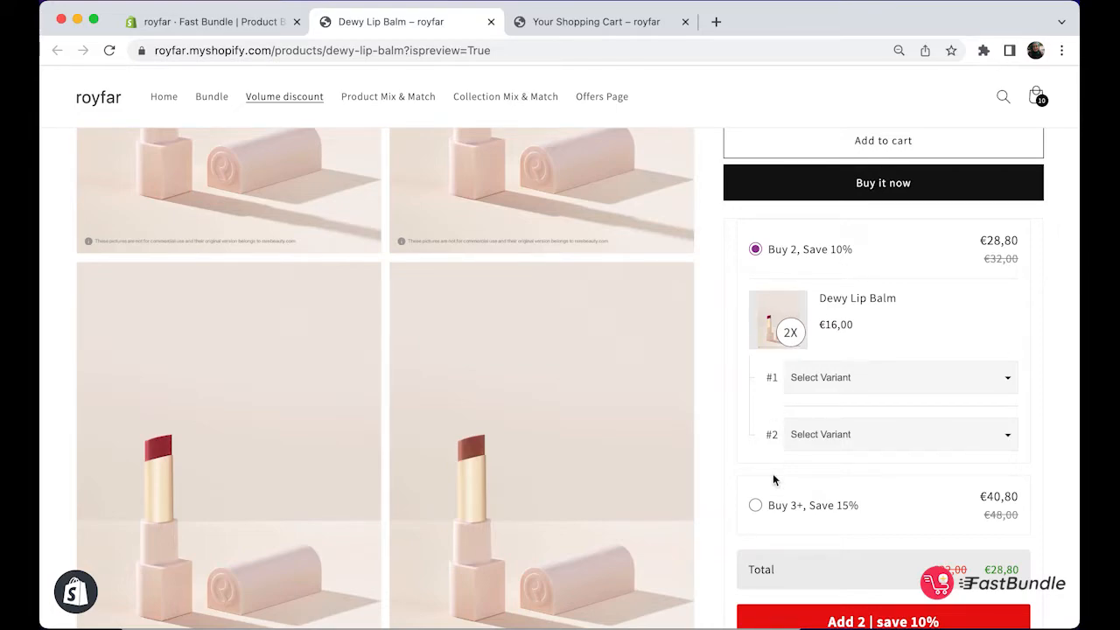
click(756, 506)
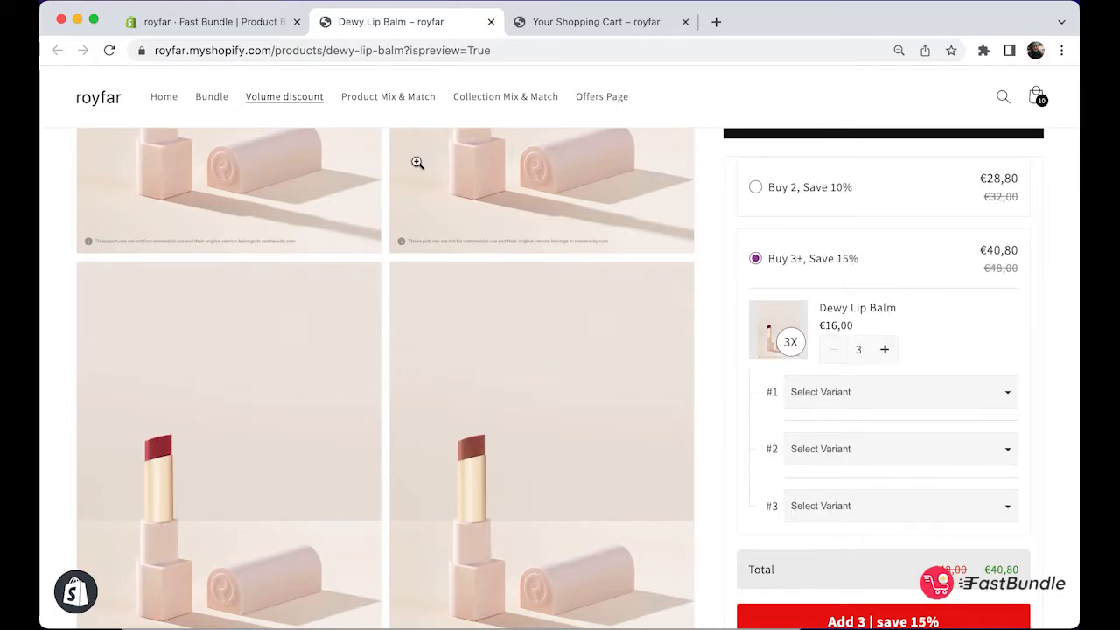
Reopen Offer #1 in Fast Bundle for editing and set option 1's discount value to 50%.
click(239, 26)
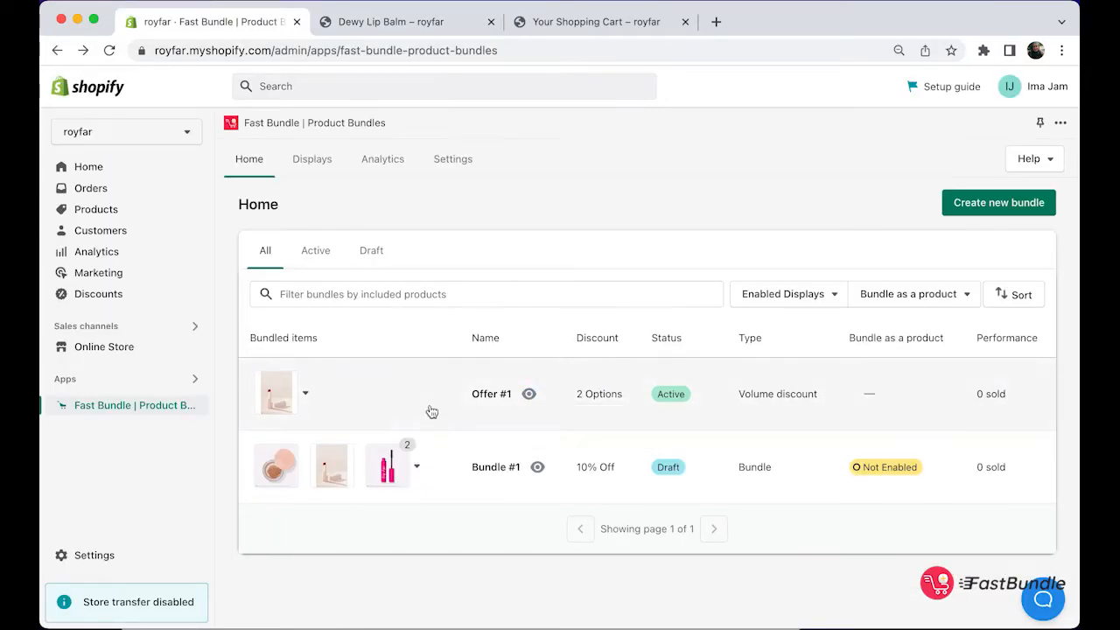
click(496, 394)
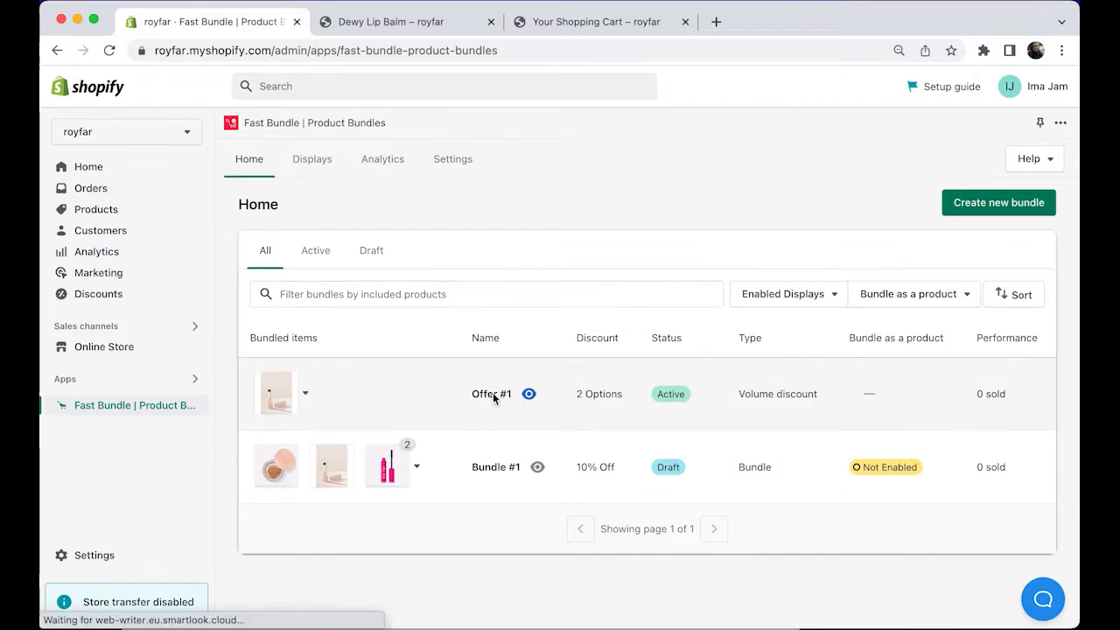
scroll(493, 396, down, 3)
scroll(493, 399, down, 5)
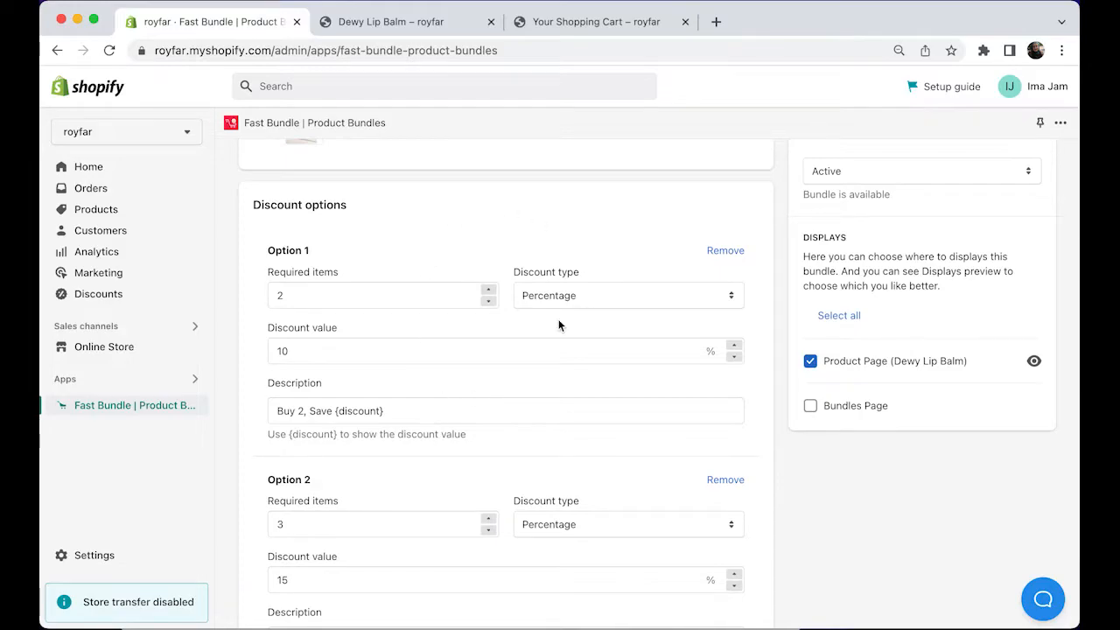
click(340, 295)
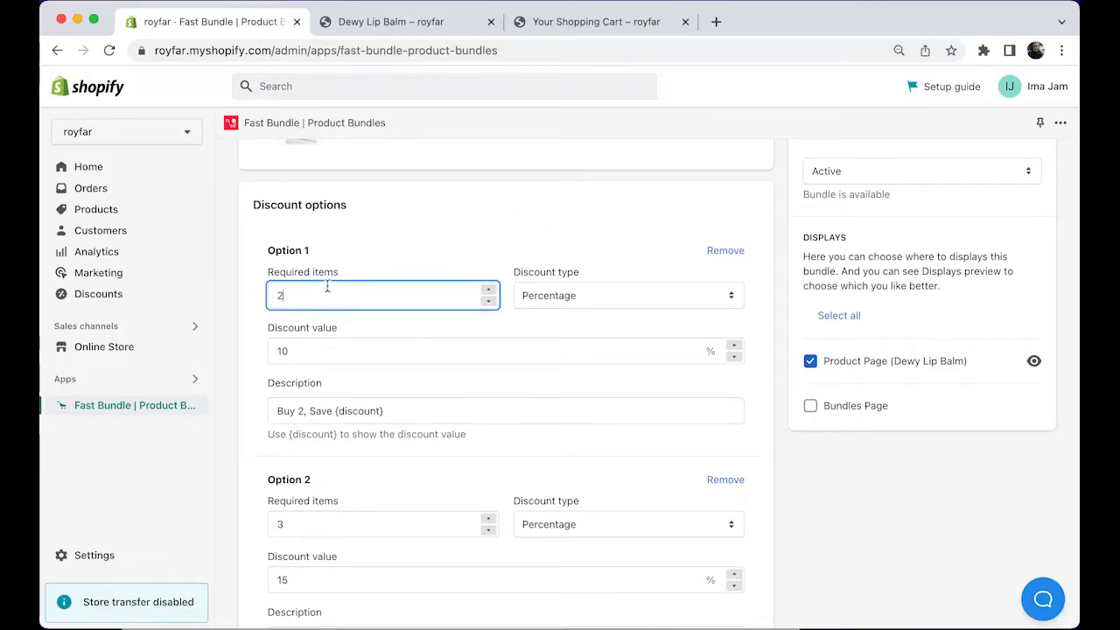
double_click(306, 354)
text(50)
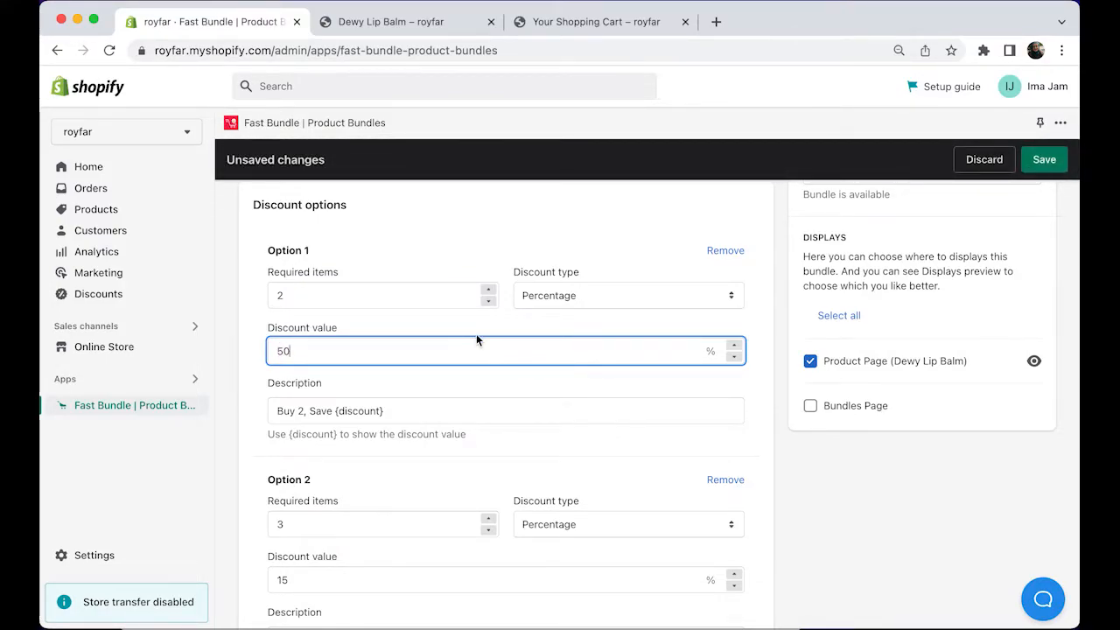
Switch Offer #1's discounted products to a collection and look through the collections without choosing one.
scroll(476, 339, up, 5)
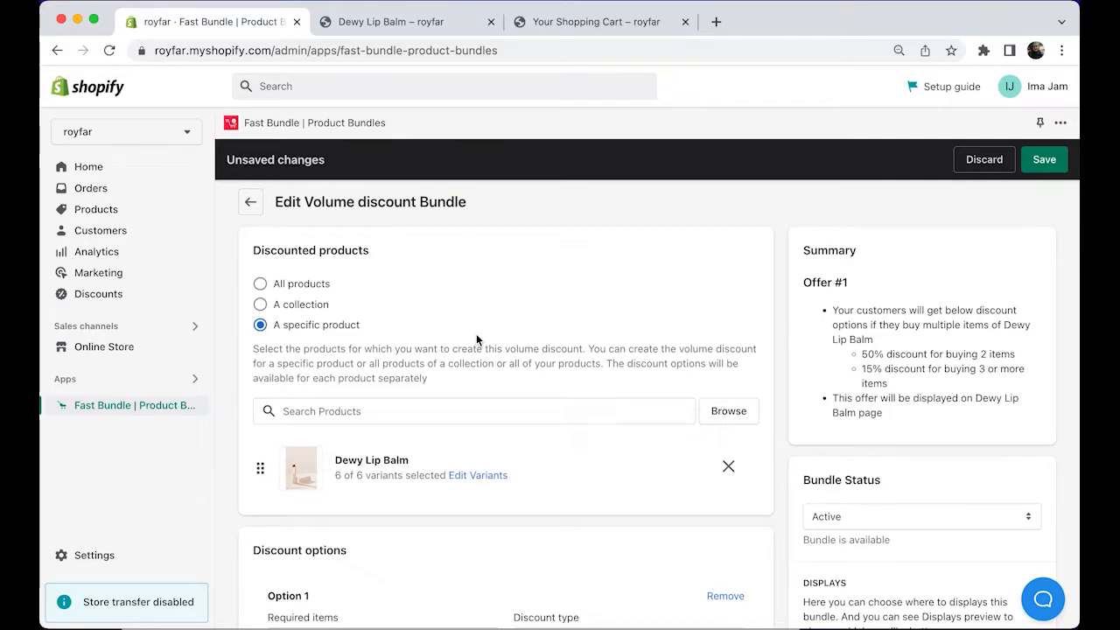
click(308, 305)
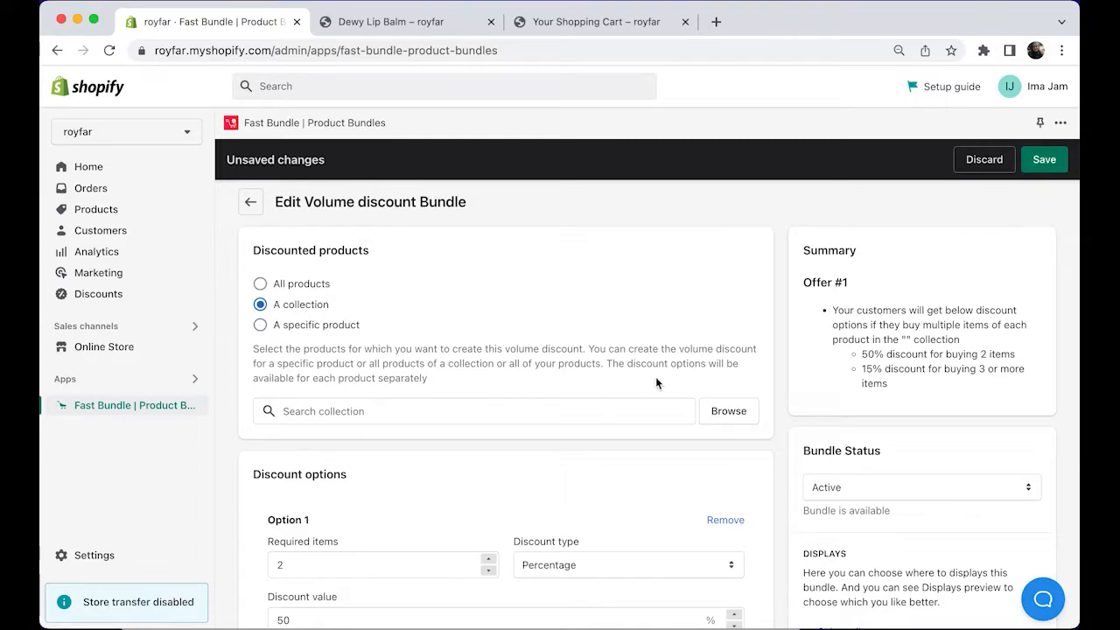
click(724, 417)
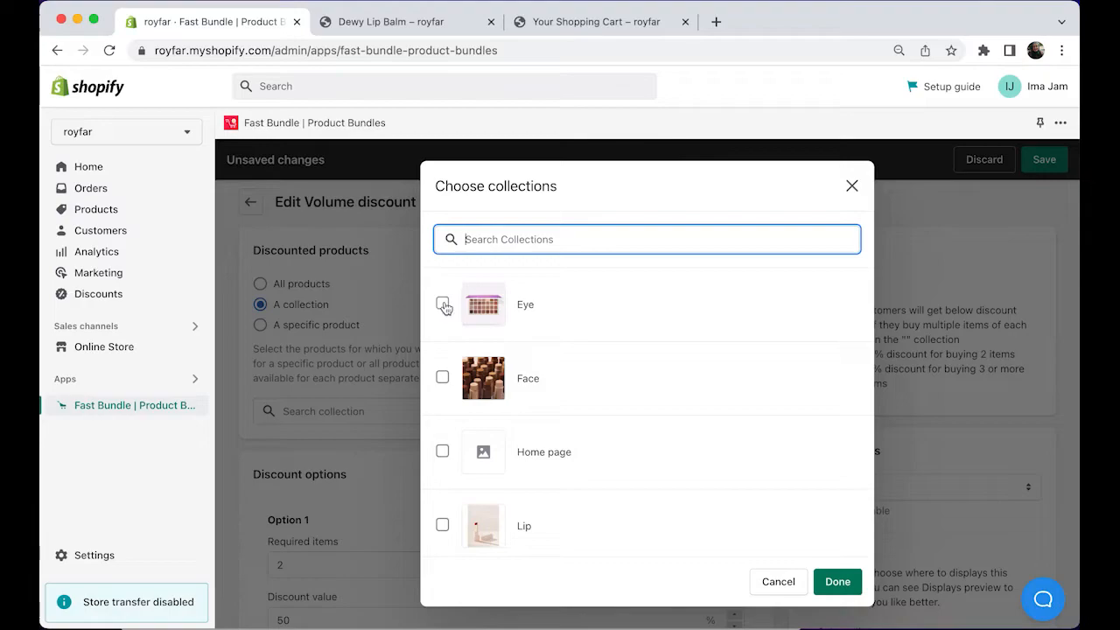
click(778, 582)
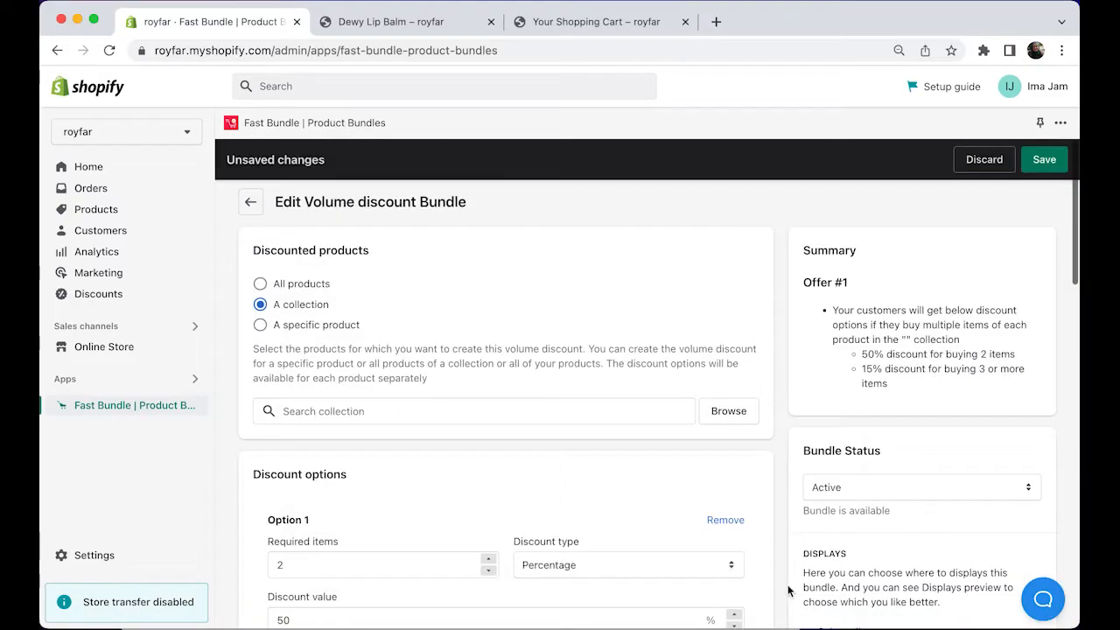
scroll(604, 403, down, 2)
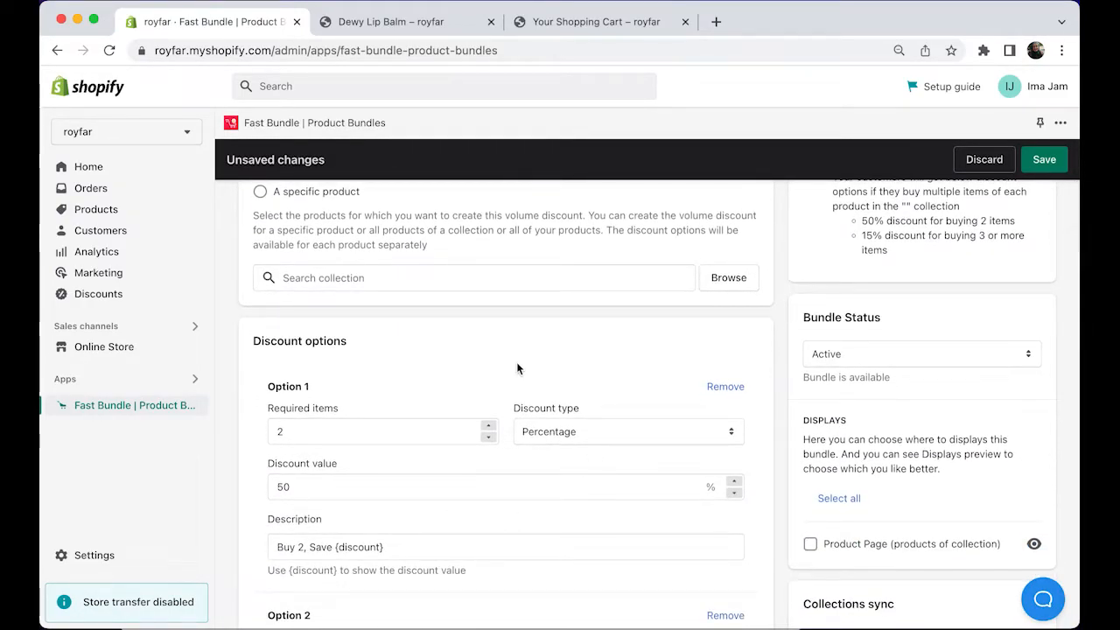
scroll(516, 368, up, 3)
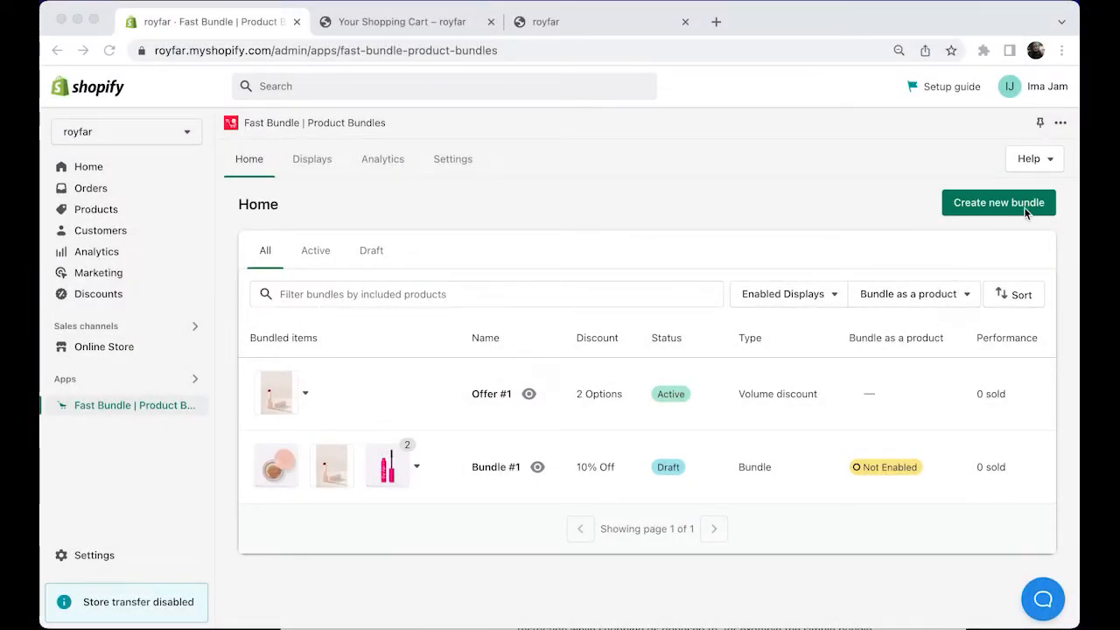
Start creating a new bundle of the Collection mix&match type.
click(1027, 208)
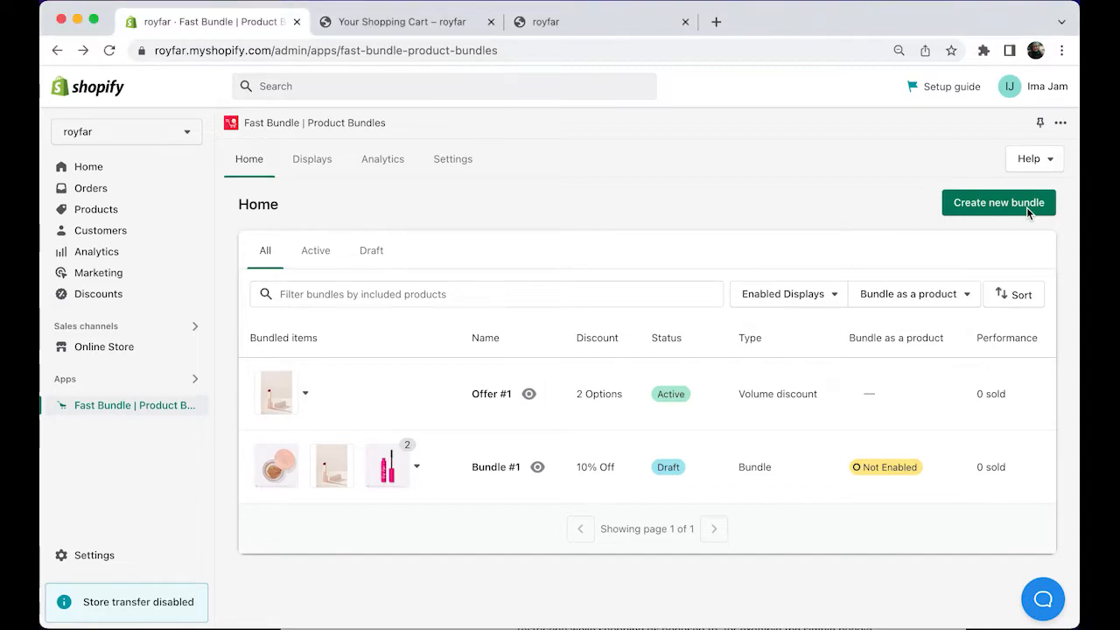
click(1016, 211)
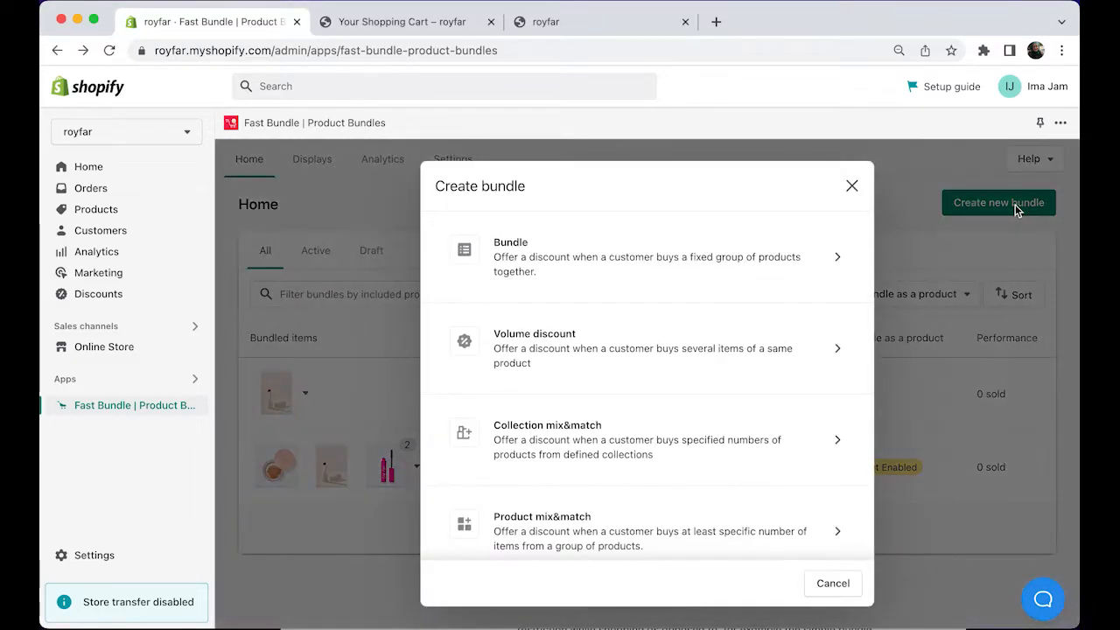
click(622, 451)
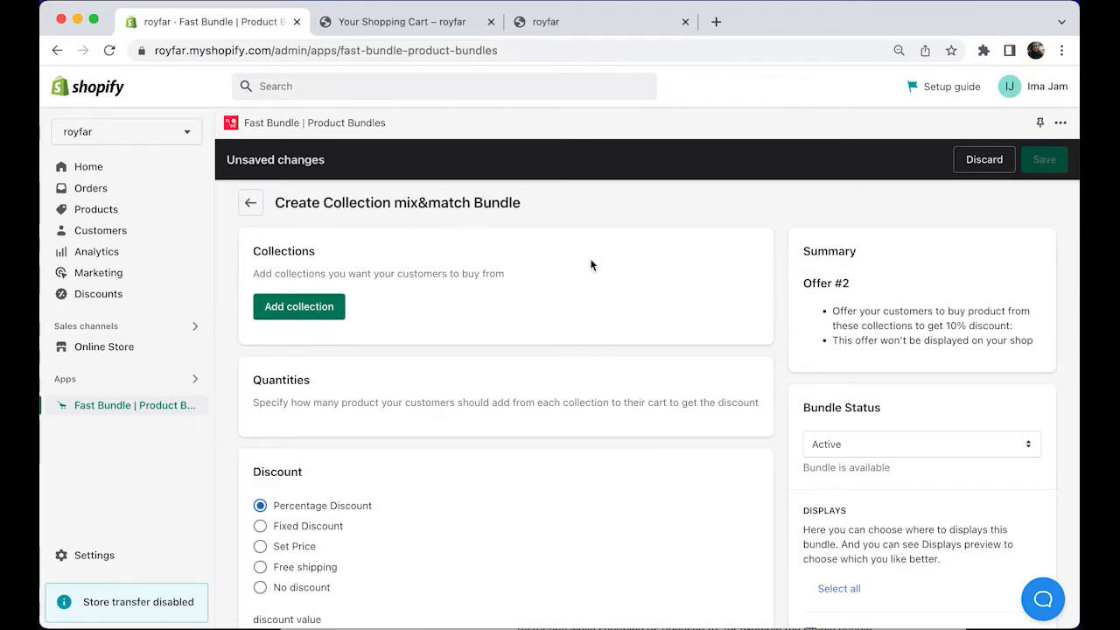
Add the existing Shopify collections Eye, Face and Lip to the mix&match bundle.
click(308, 317)
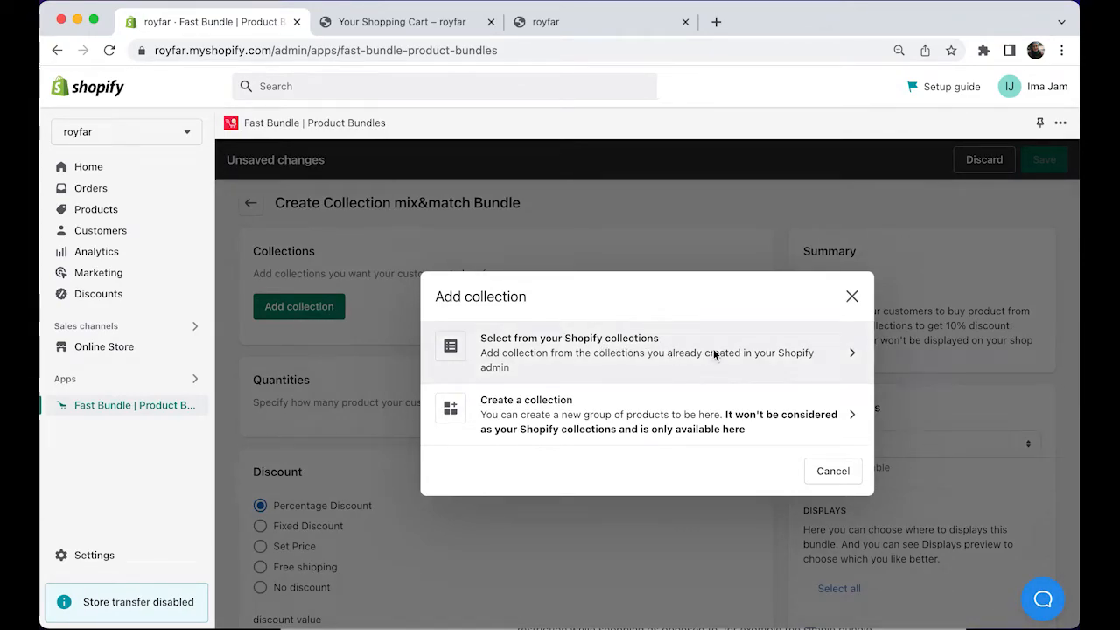
click(714, 353)
click(442, 303)
click(443, 376)
click(443, 525)
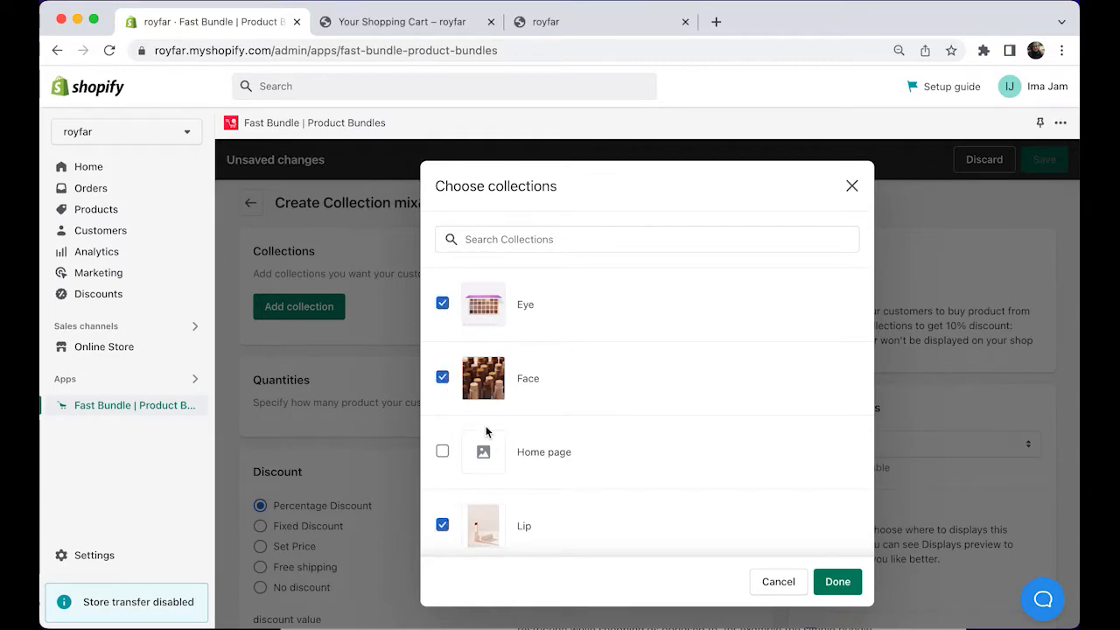
click(837, 581)
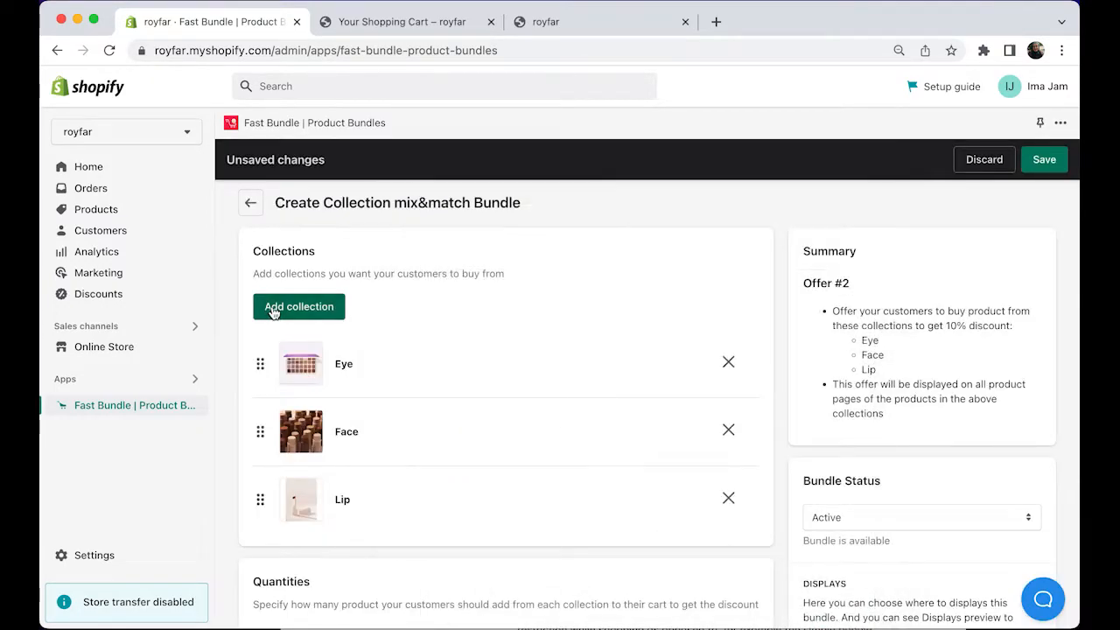
Create a manual collection named Foundations containing the Amazonian clay gem powder, Babassu foundcealer skincare and Amazonian clay 16-hour full coverage foundations.
click(286, 309)
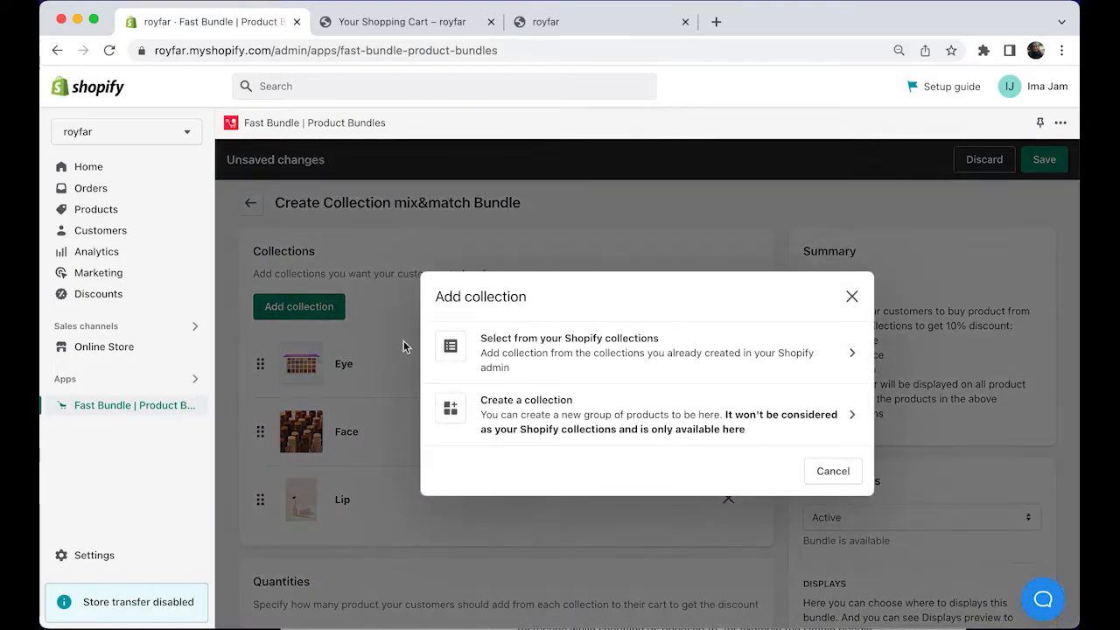
click(657, 423)
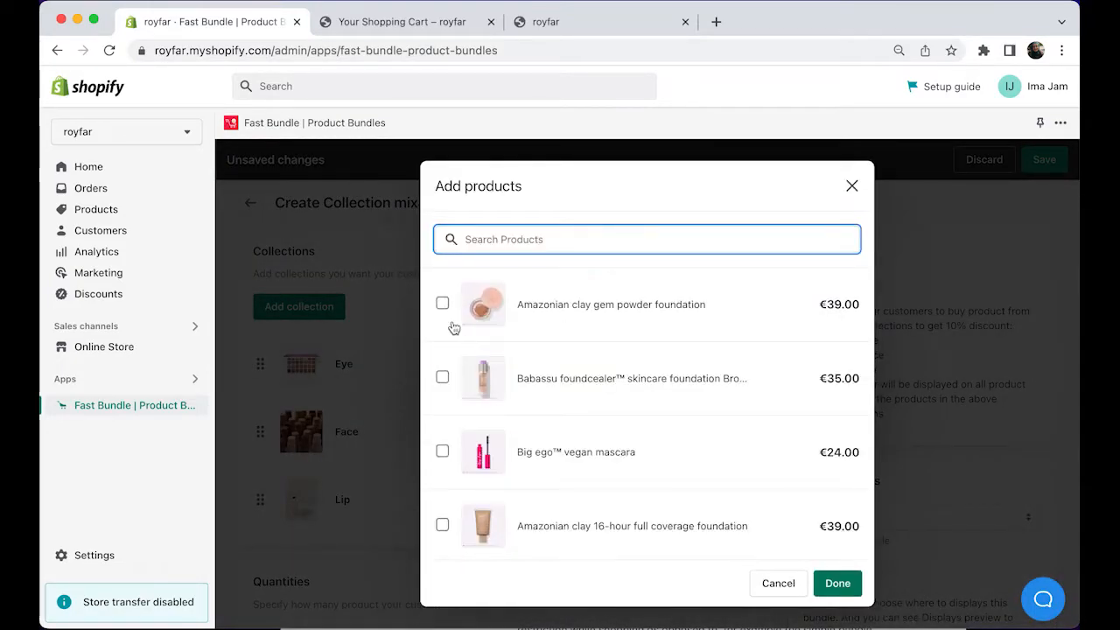
click(442, 303)
click(442, 378)
scroll(451, 482, down, 1)
click(442, 494)
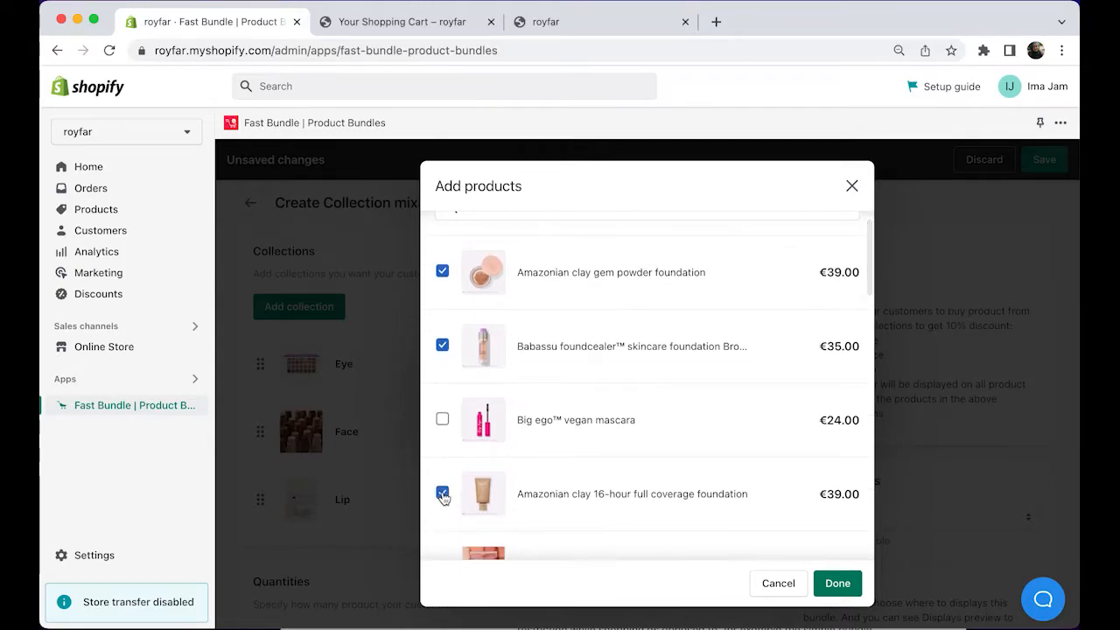
click(845, 582)
click(692, 398)
text(Foundations)
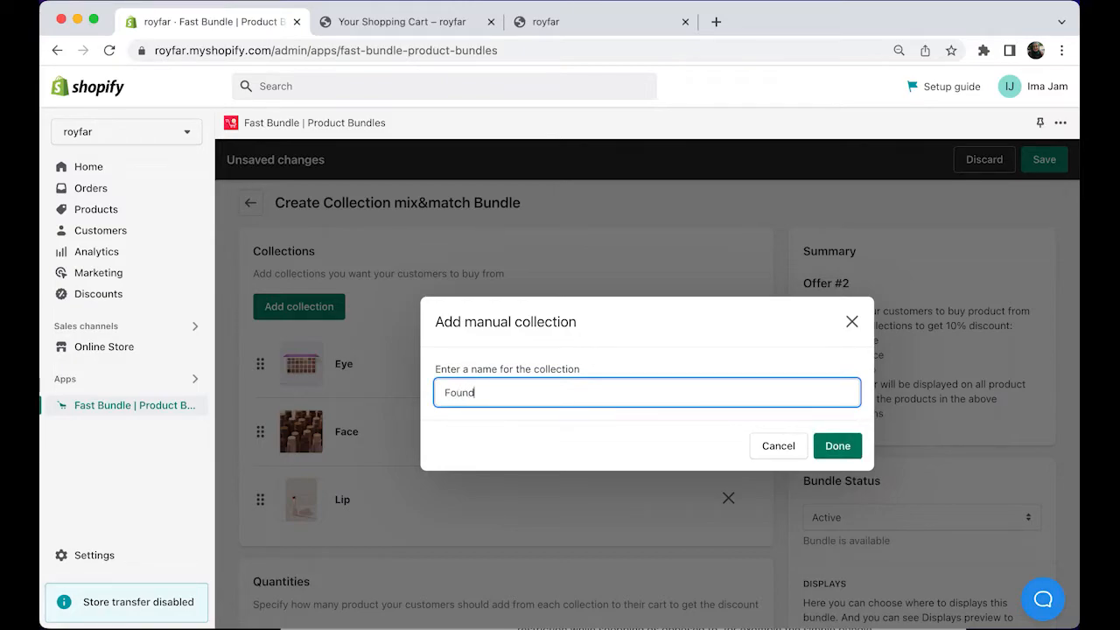
click(837, 446)
Review the bundle's collection list and the required item quantities for each collection.
scroll(531, 462, down, 2)
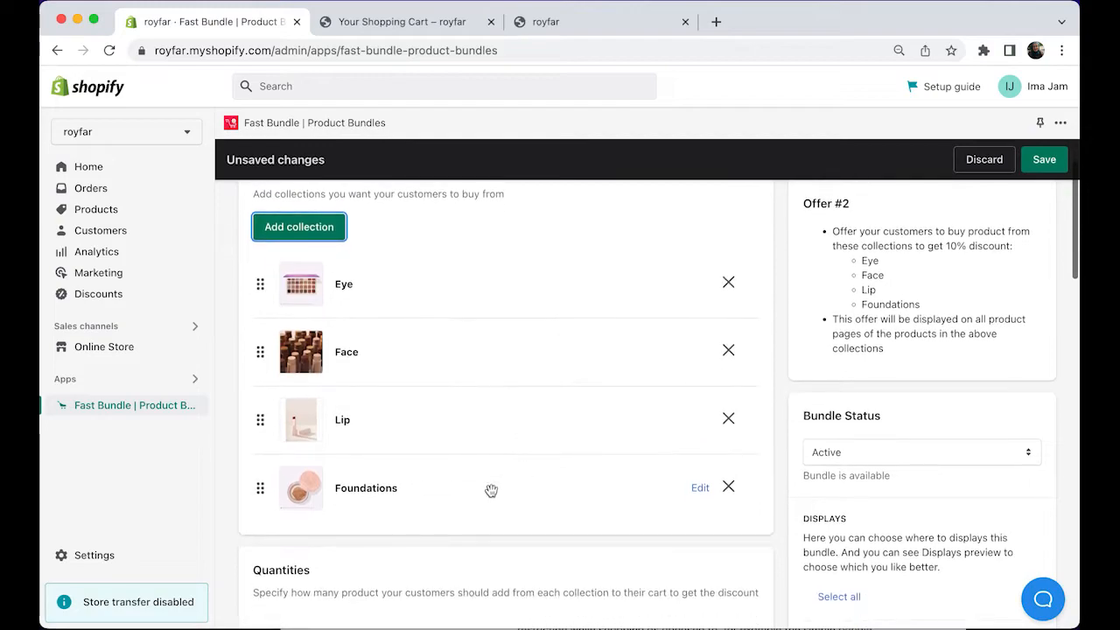
scroll(417, 308, down, 3)
scroll(417, 307, down, 5)
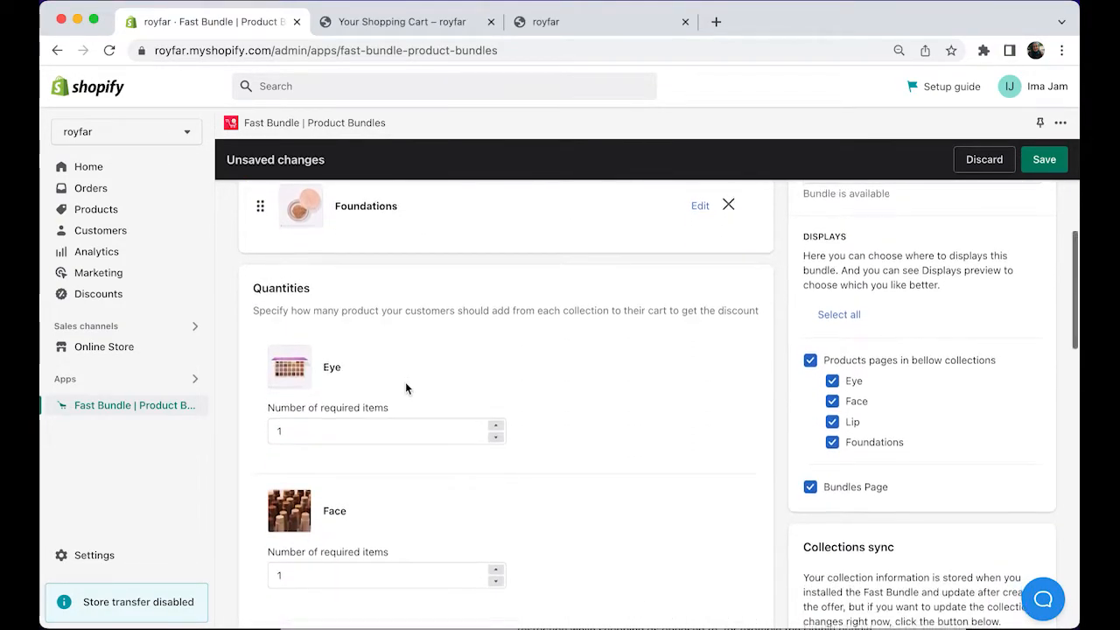
Set the bundle's required item quantities to 3 for Eye, 2 for Face and 2 for Lip.
scroll(407, 387, down, 2)
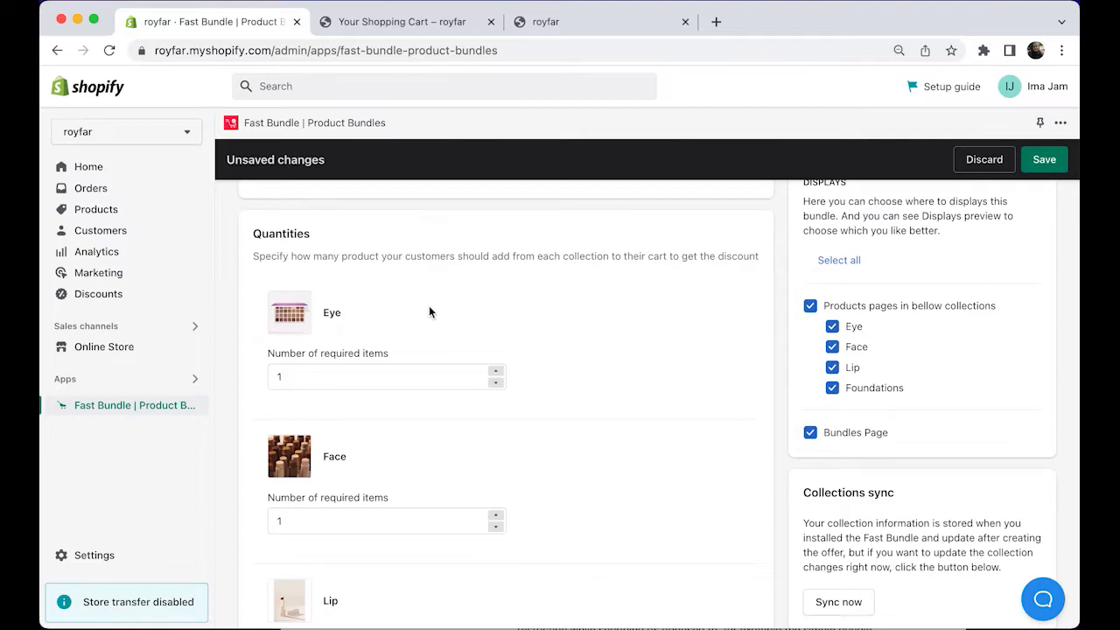
click(495, 373)
scroll(497, 420, down, 2)
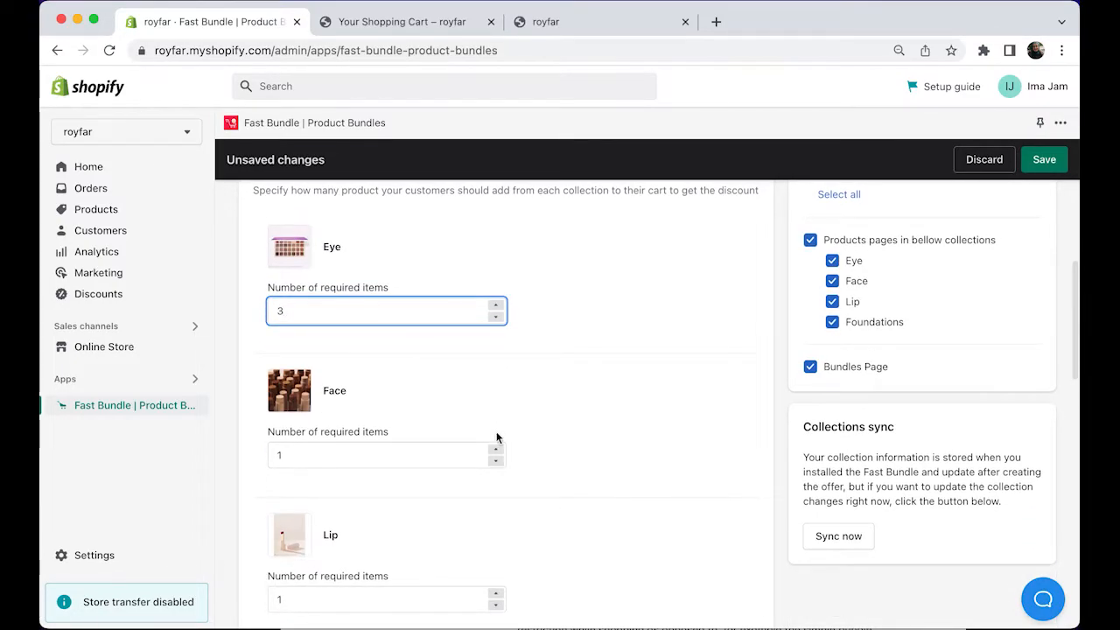
click(495, 451)
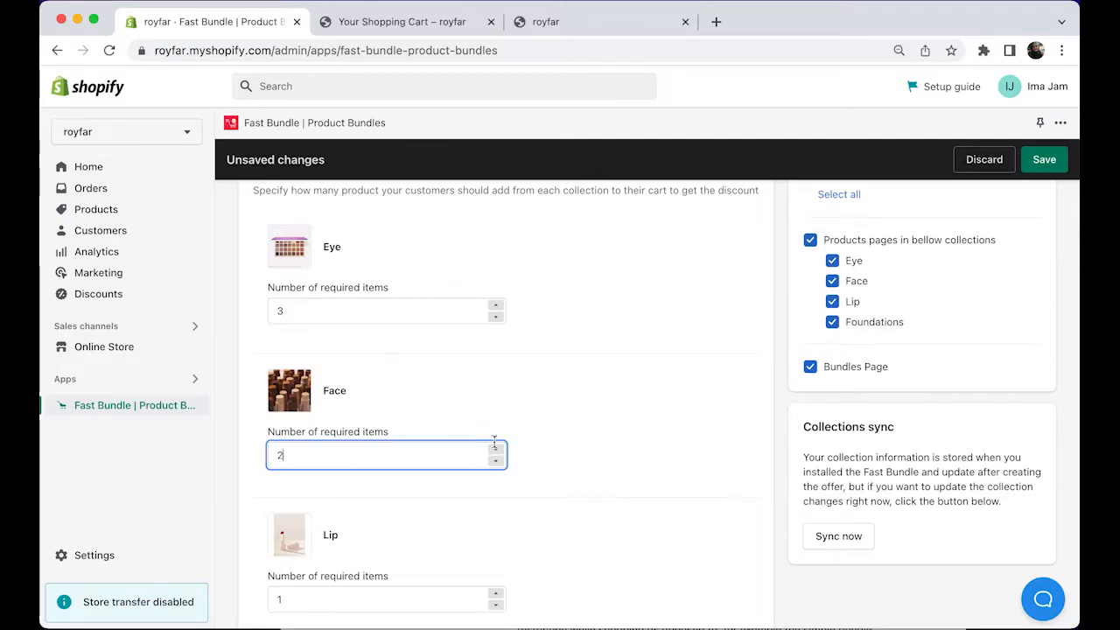
scroll(494, 442, down, 2)
click(495, 512)
scroll(499, 518, down, 2)
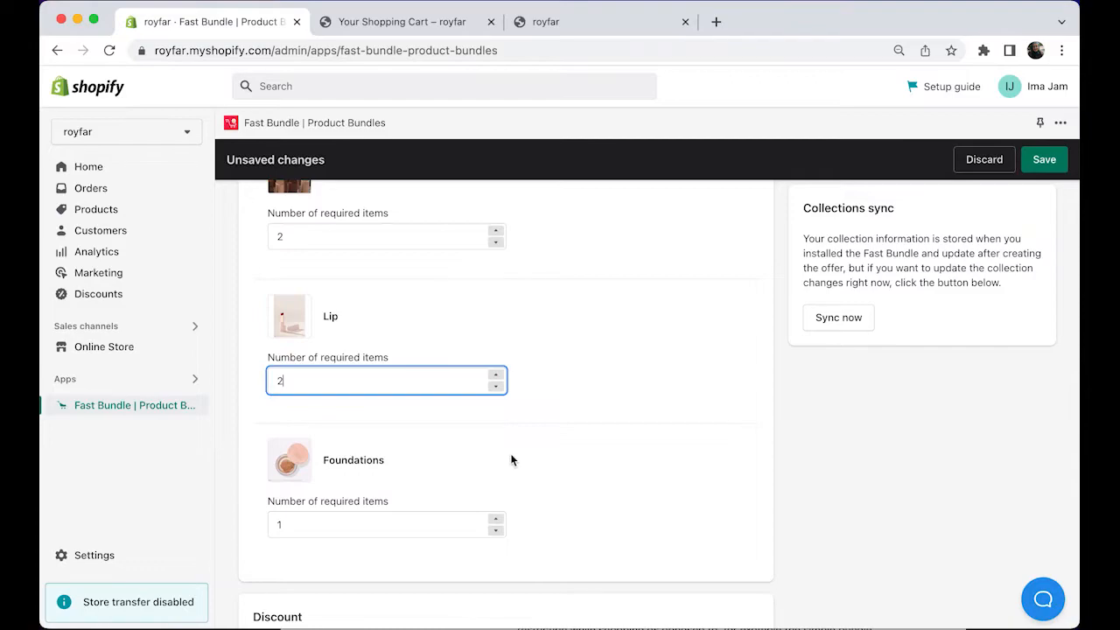
Review the discount, general and active date settings and save the collection mix & match bundle.
scroll(512, 460, down, 2)
scroll(512, 459, down, 3)
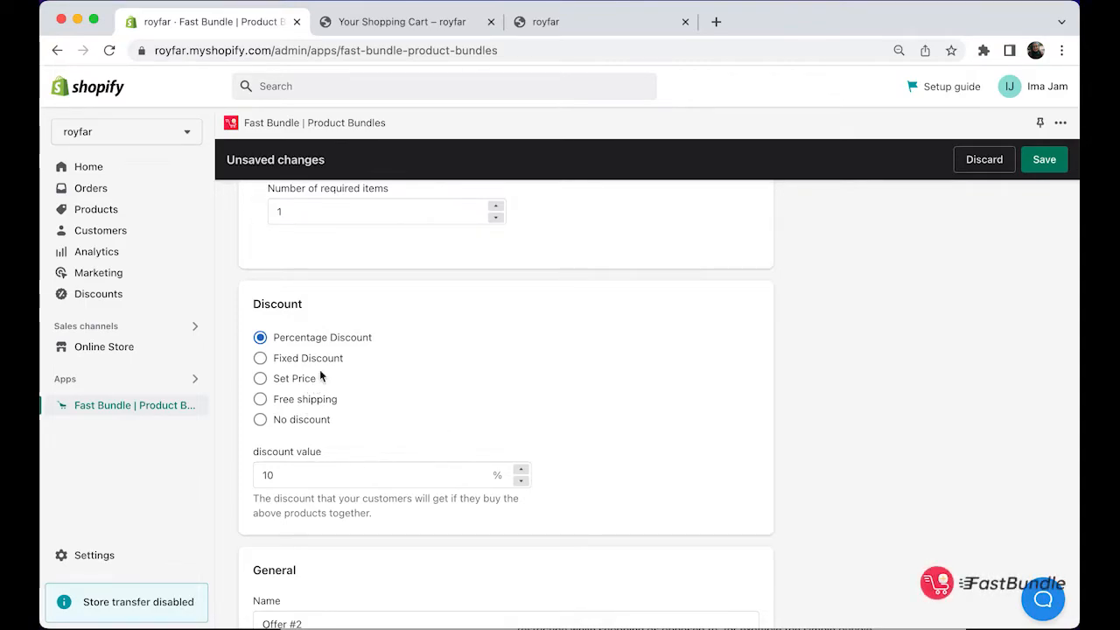
scroll(447, 450, down, 5)
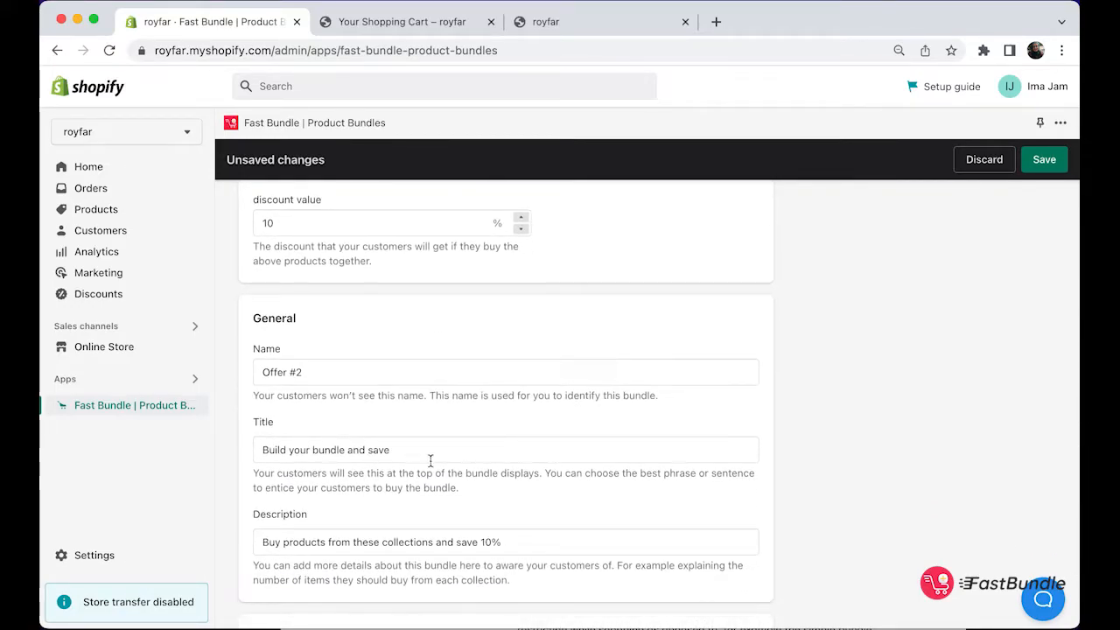
scroll(477, 536, down, 4)
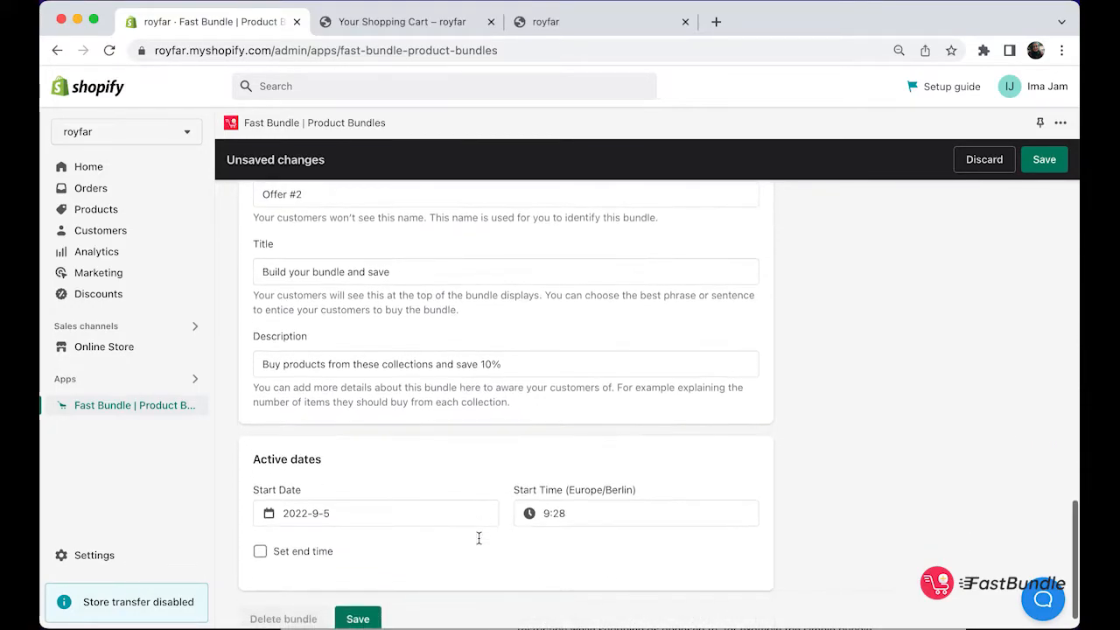
click(360, 618)
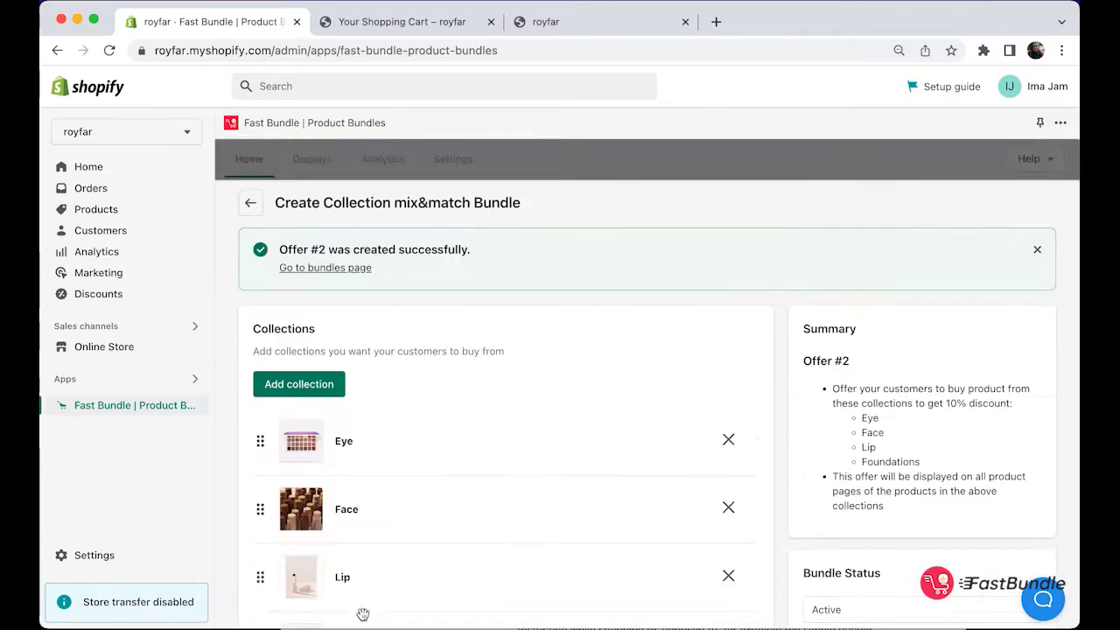
Return to the bundle app's home and preview the saved bundle offer on the Born to blush product page.
click(250, 202)
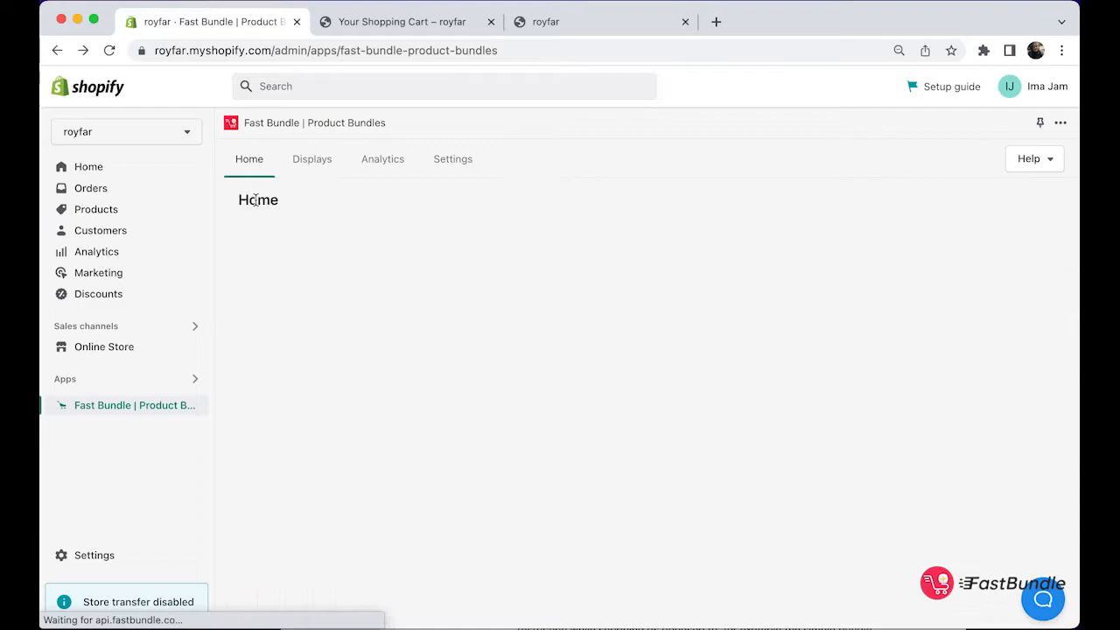
click(559, 421)
click(587, 455)
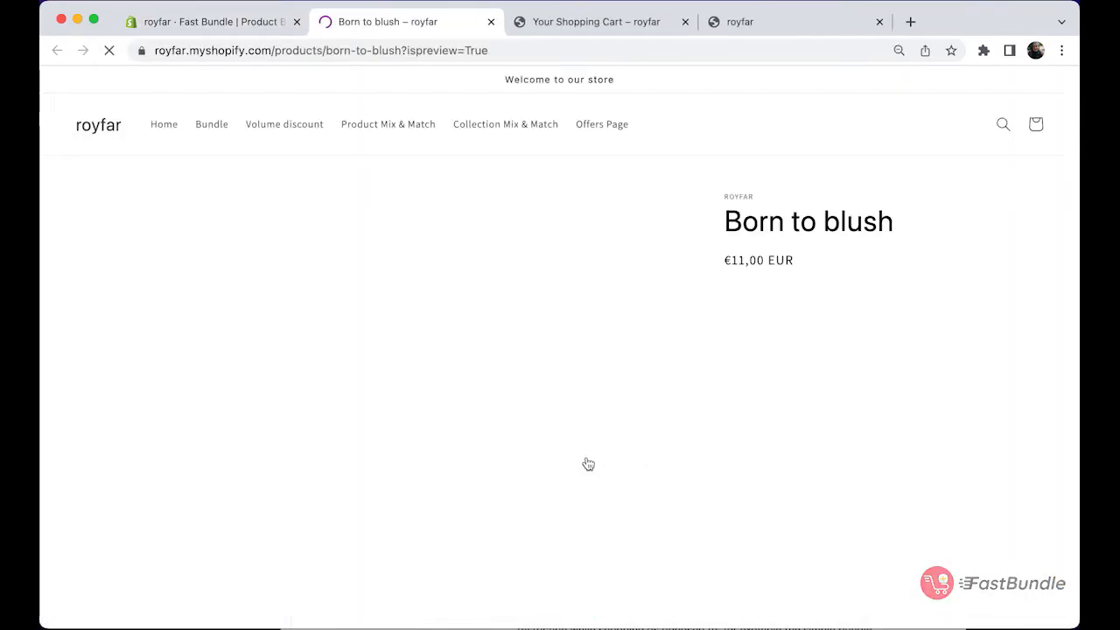
scroll(804, 522, down, 3)
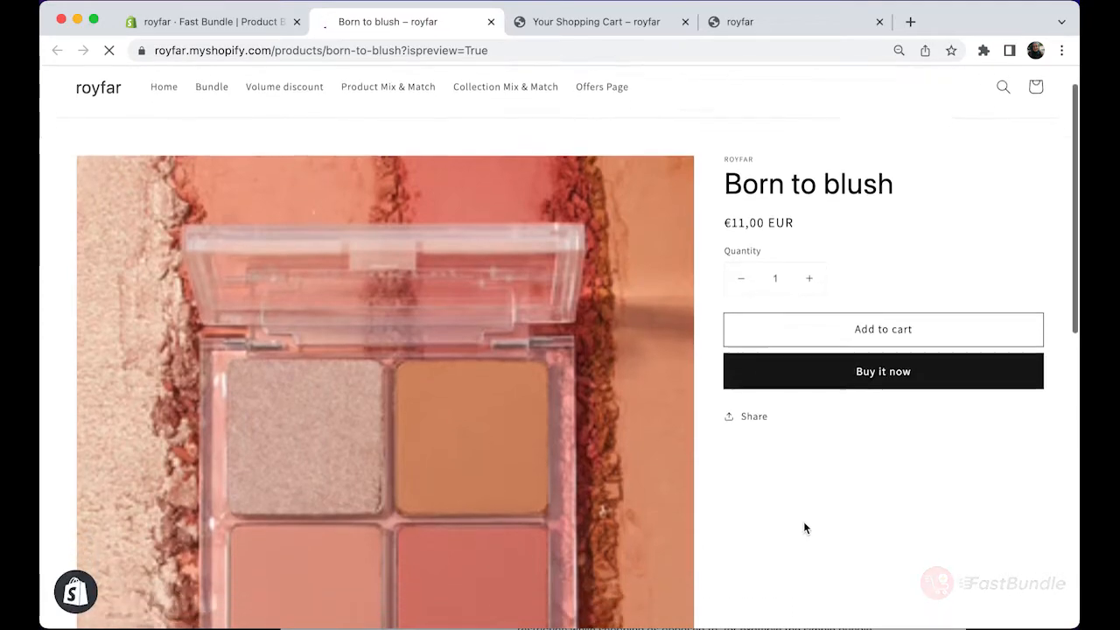
scroll(804, 525, down, 5)
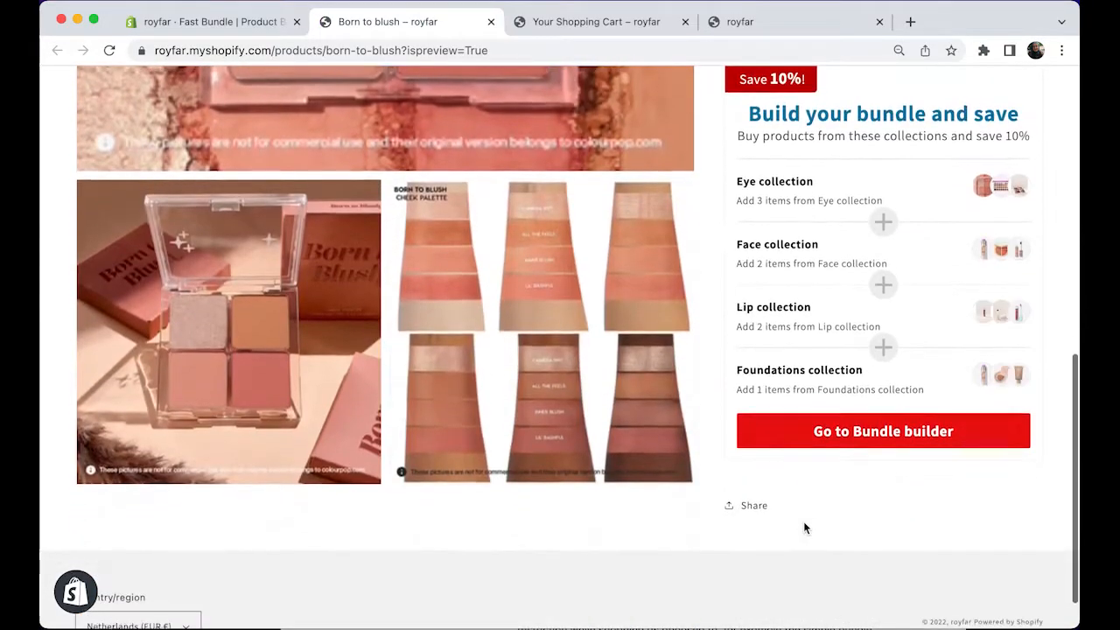
scroll(804, 522, up, 2)
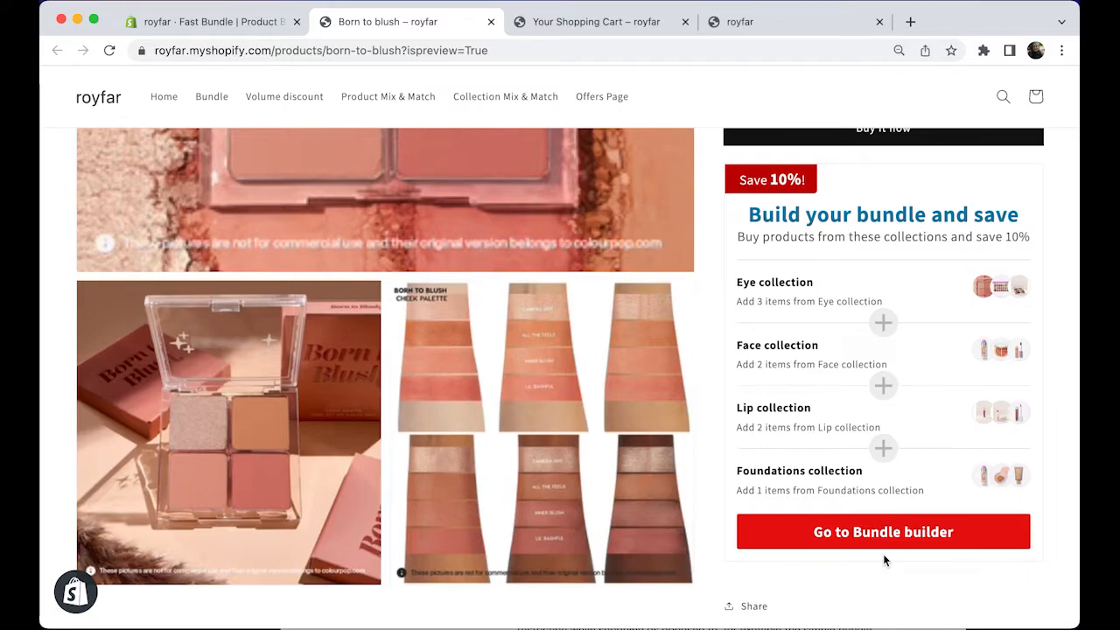
Open the bundle builder from the product page offer and expand the Eye collection.
click(923, 532)
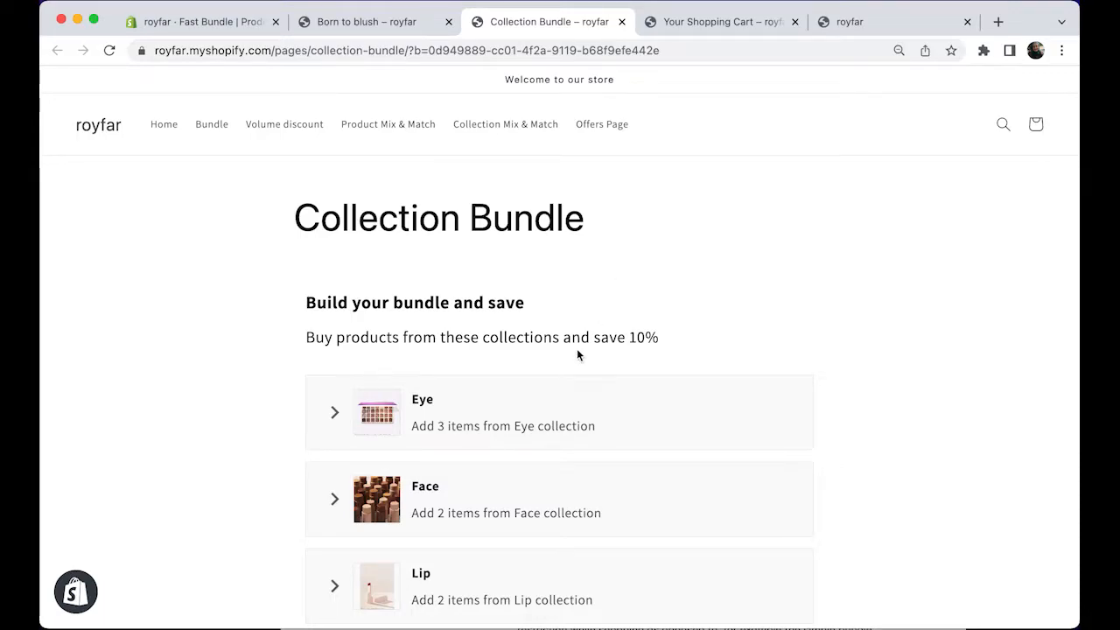
scroll(577, 351, down, 3)
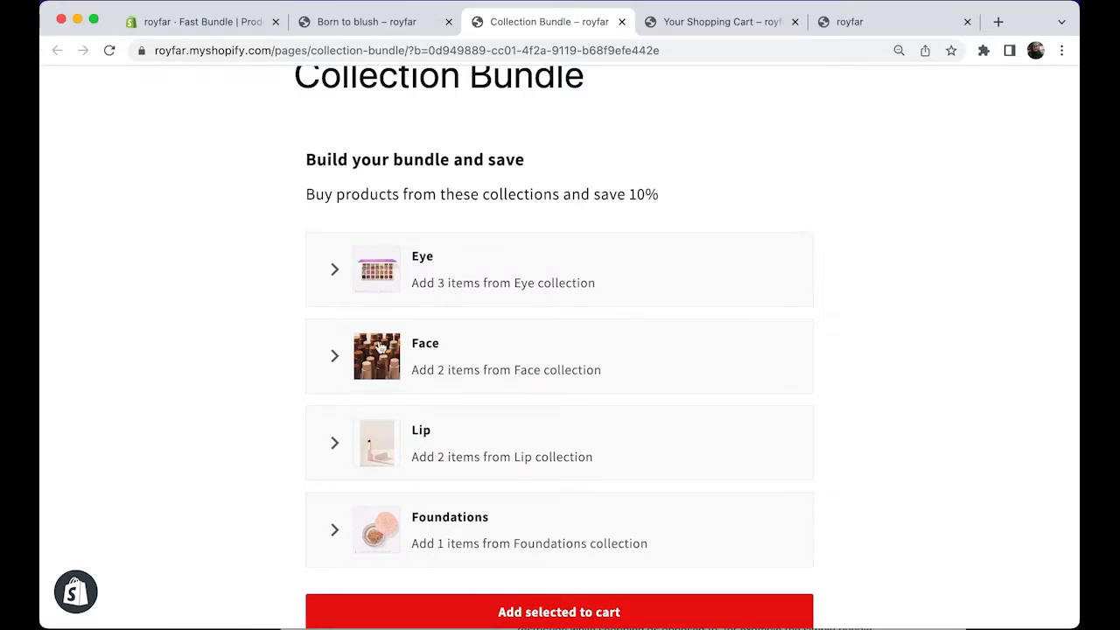
click(345, 283)
scroll(490, 355, down, 2)
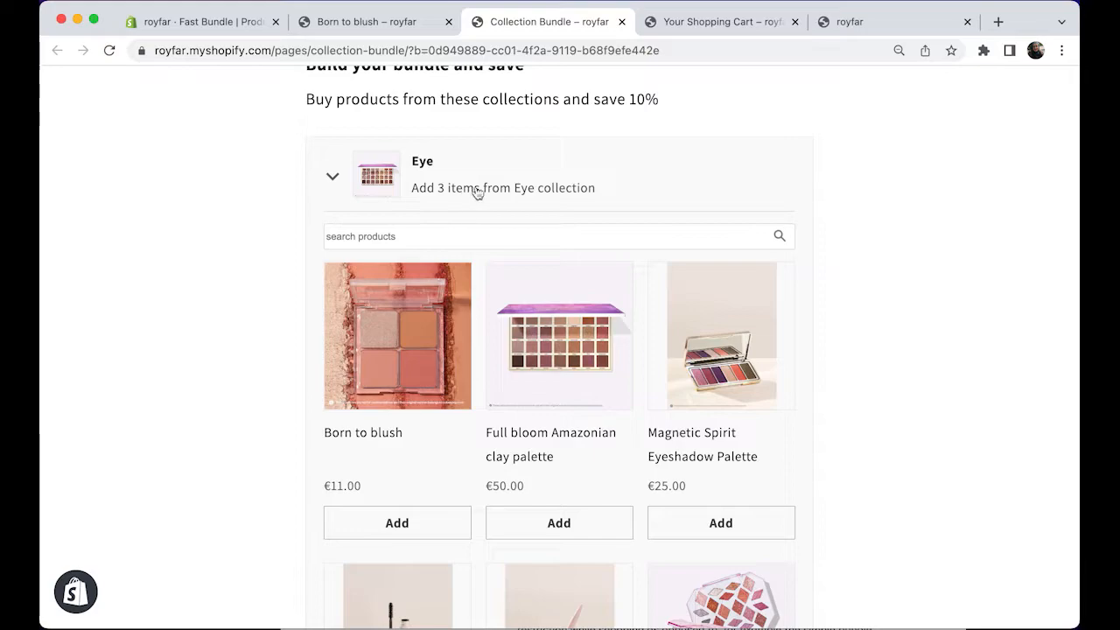
scroll(447, 473, down, 1)
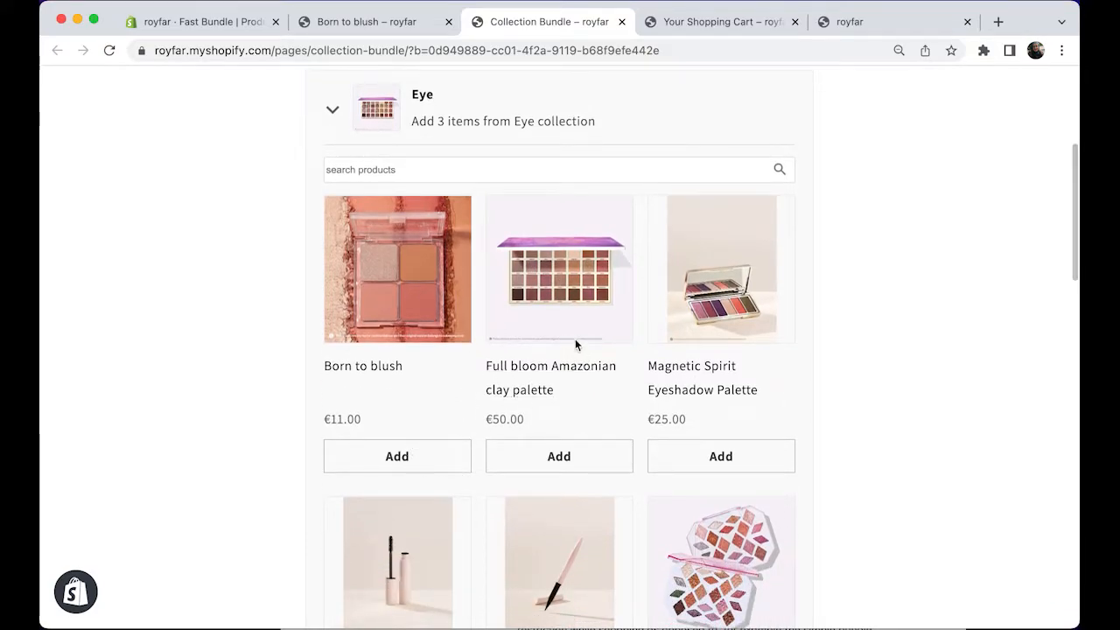
Add the Full bloom Amazonian clay palette, Magnetic Spirit Eyeshadow Palette and Perfect Strokes Matte Liquid Liner to the bundle's Eye selection.
click(559, 456)
scroll(579, 460, down, 2)
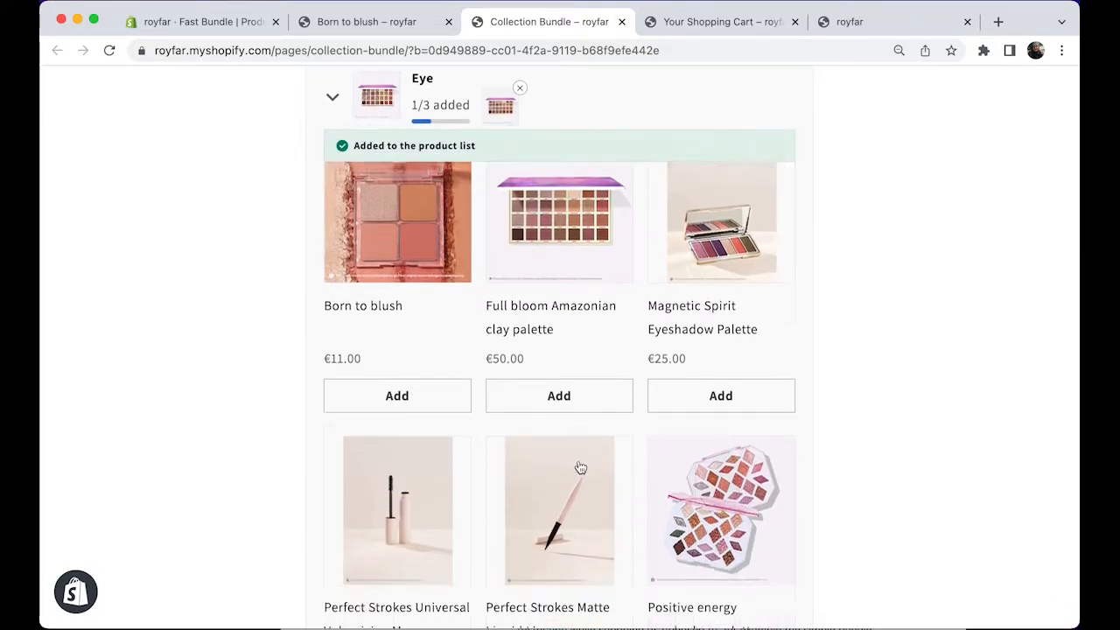
scroll(579, 460, up, 1)
scroll(472, 274, up, 1)
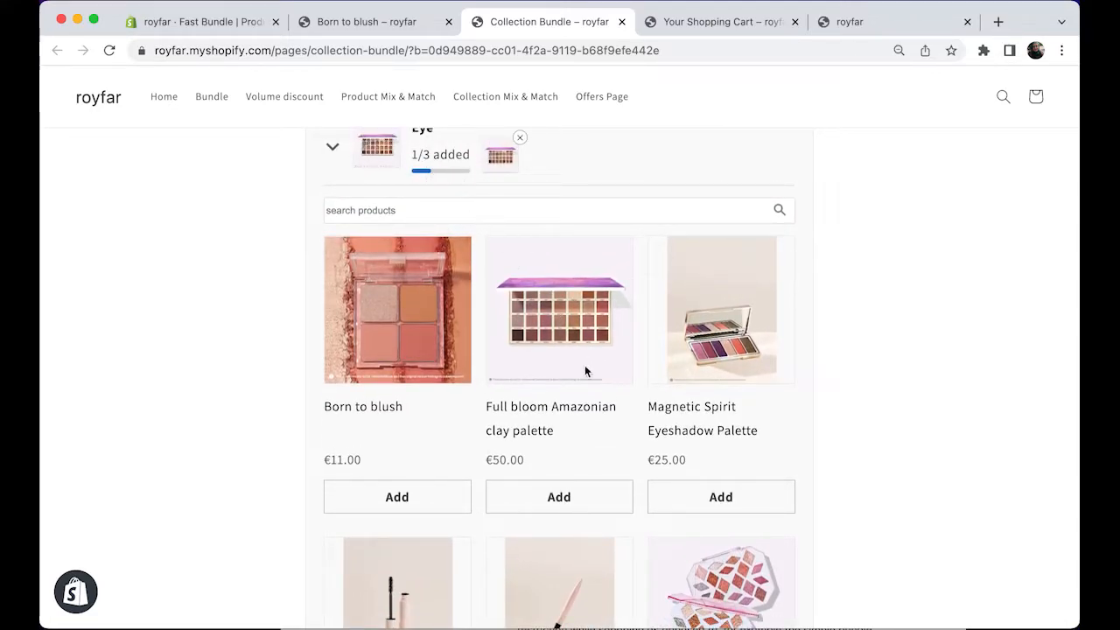
scroll(585, 363, down, 1)
click(729, 446)
scroll(687, 480, down, 3)
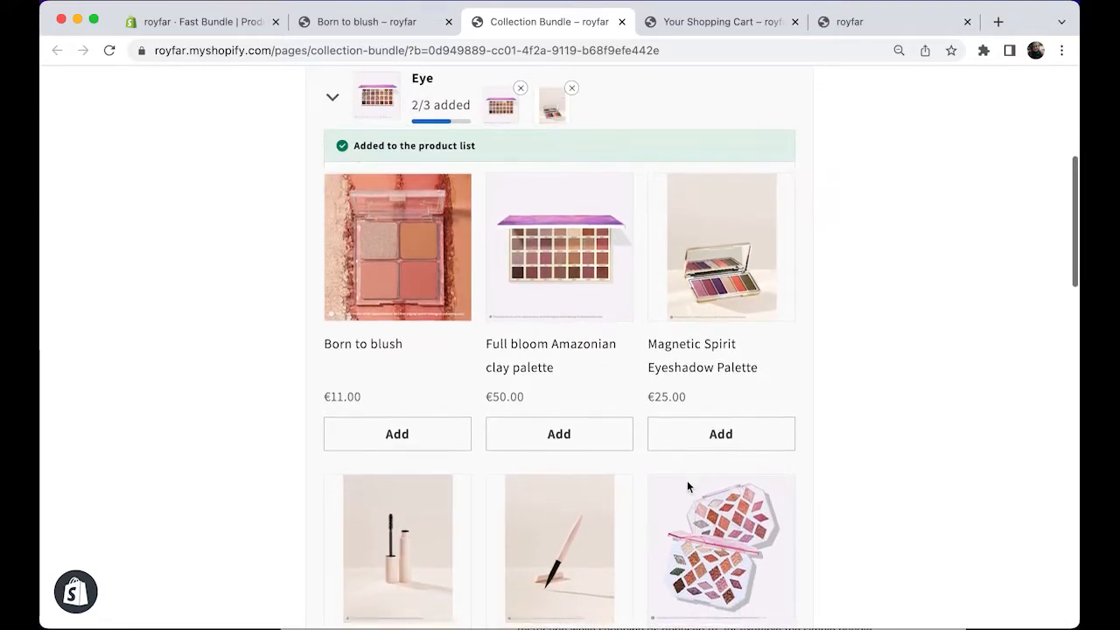
click(563, 598)
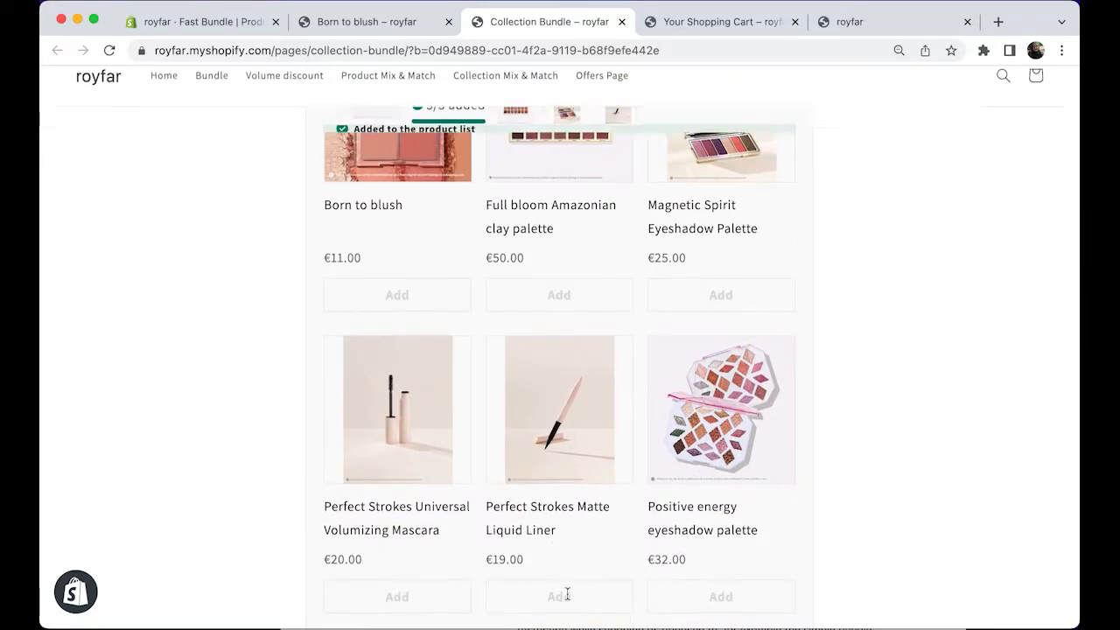
Look over the selected Eye products and collapse the Eye collection.
scroll(574, 424, up, 2)
scroll(542, 393, up, 3)
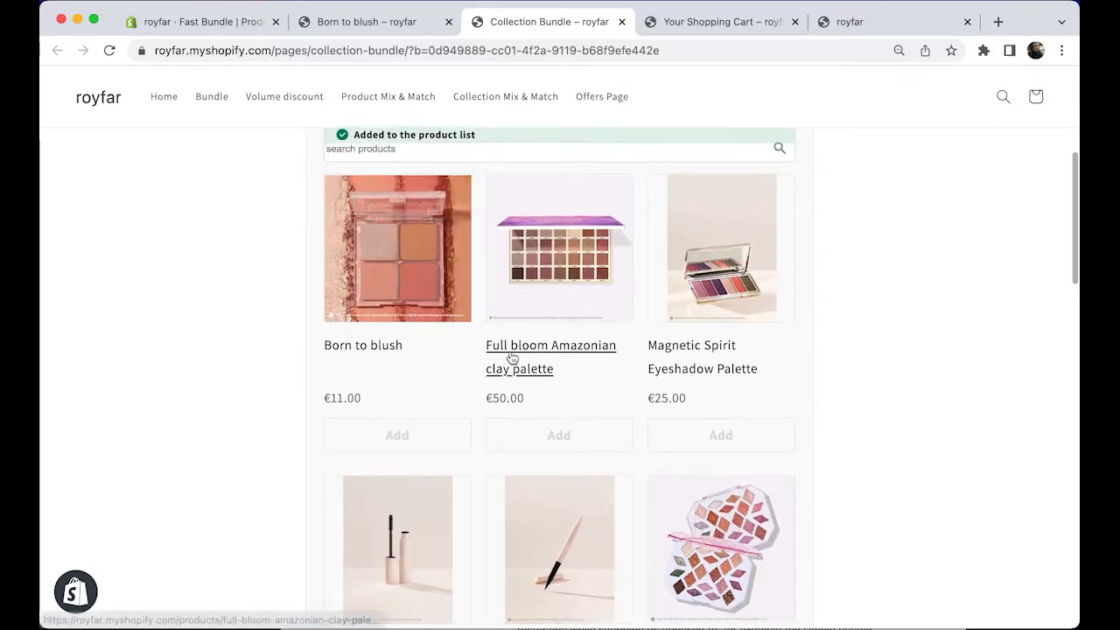
scroll(545, 354, down, 3)
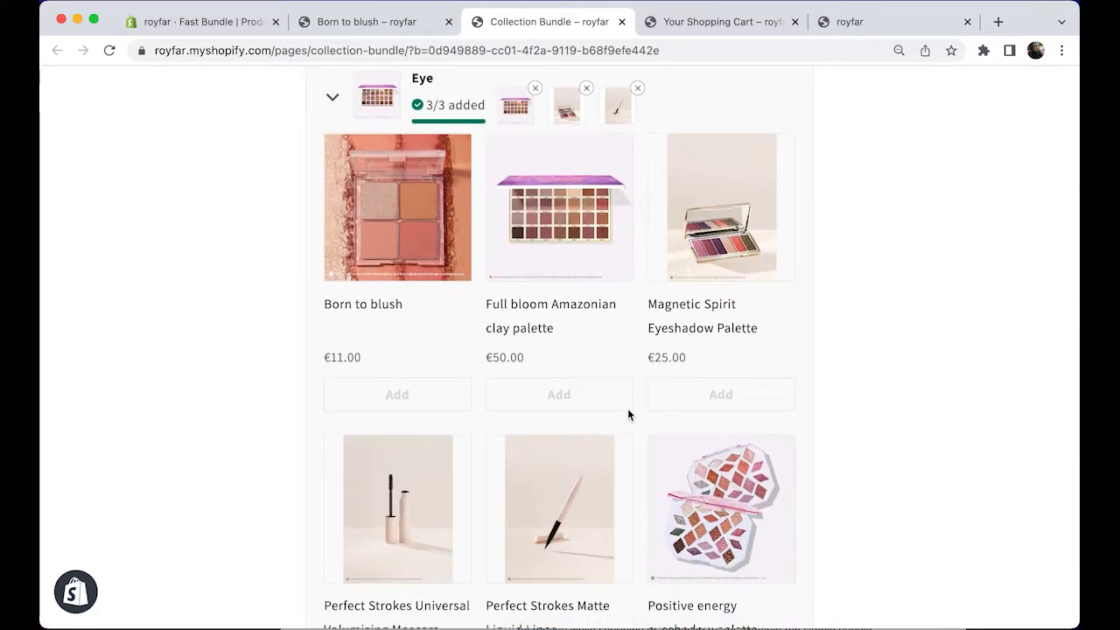
scroll(628, 408, up, 1)
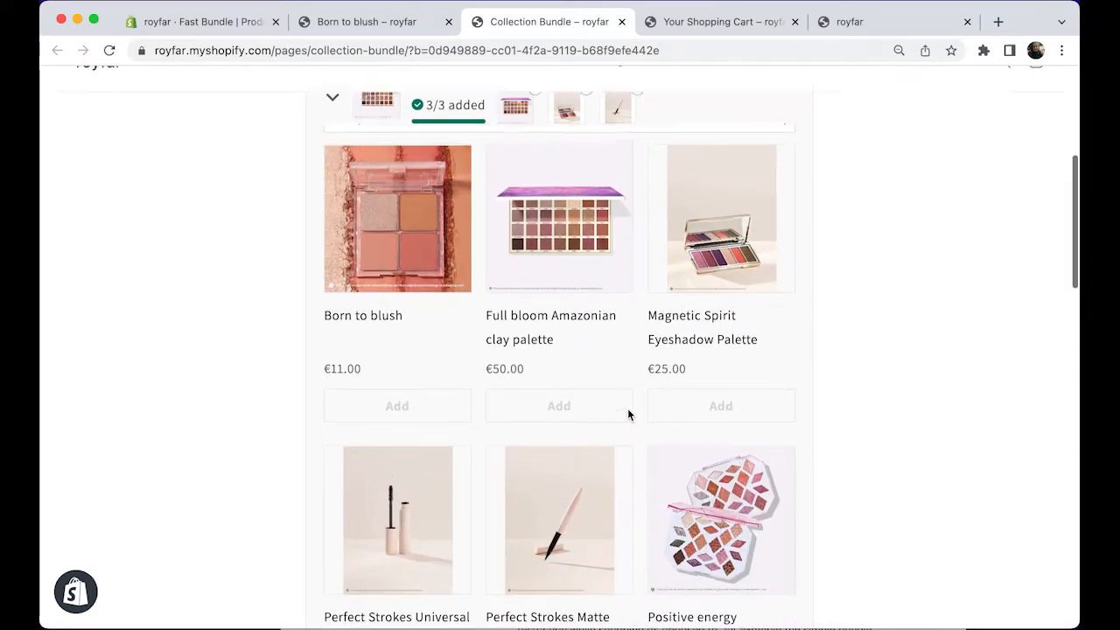
scroll(628, 408, down, 5)
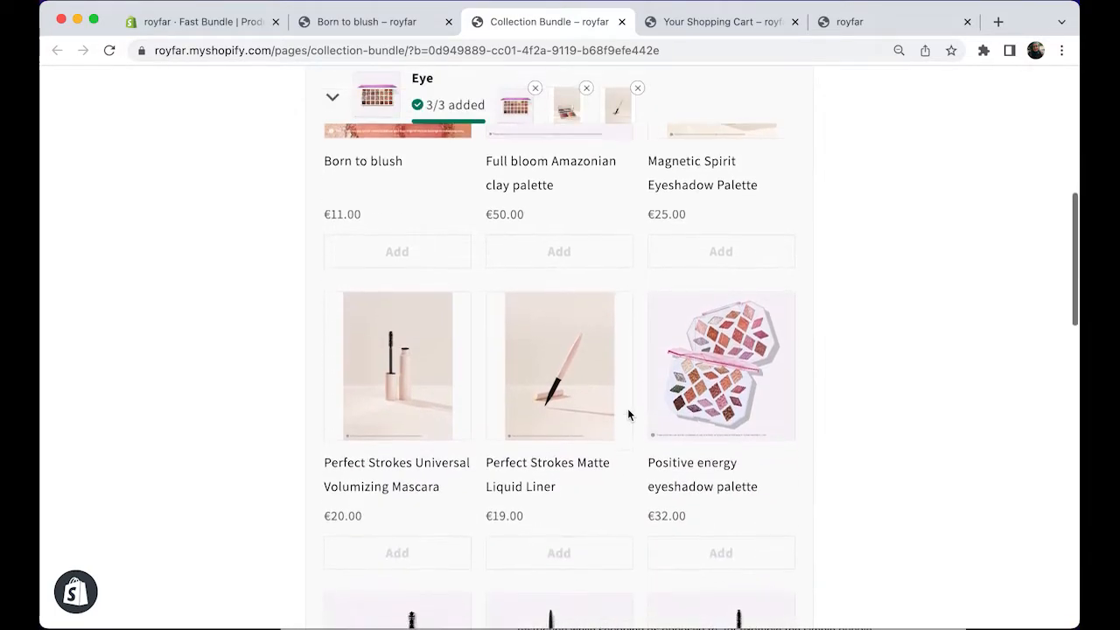
click(333, 98)
scroll(403, 241, up, 5)
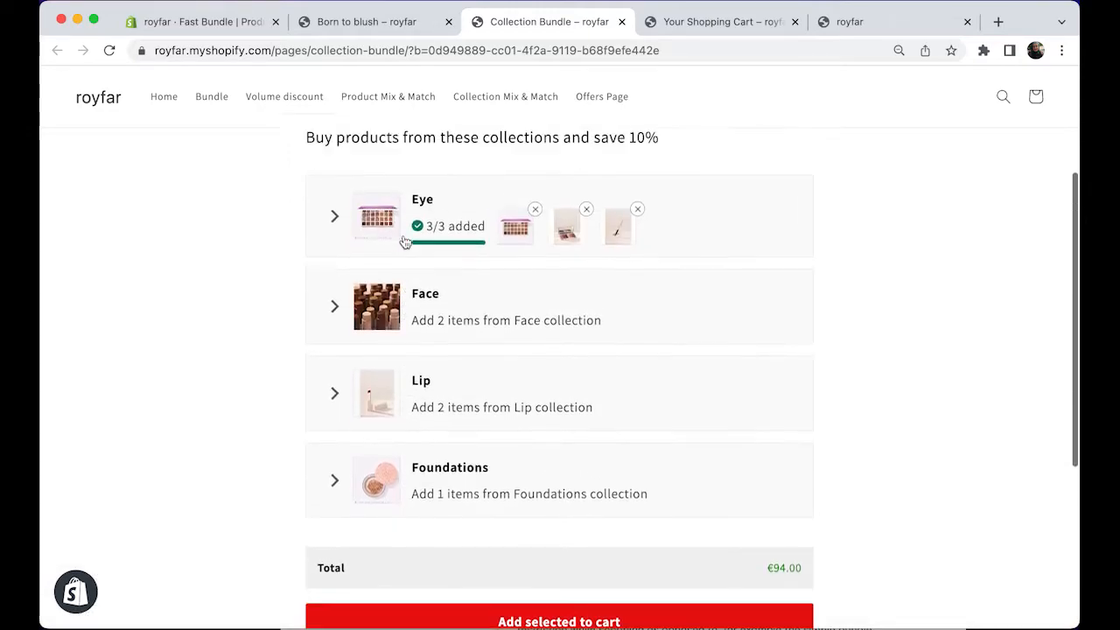
Add the Breezy cream blush & bronzer palette and Shape tape concealer from the Face collection, and collapse it.
click(432, 338)
scroll(491, 429, down, 5)
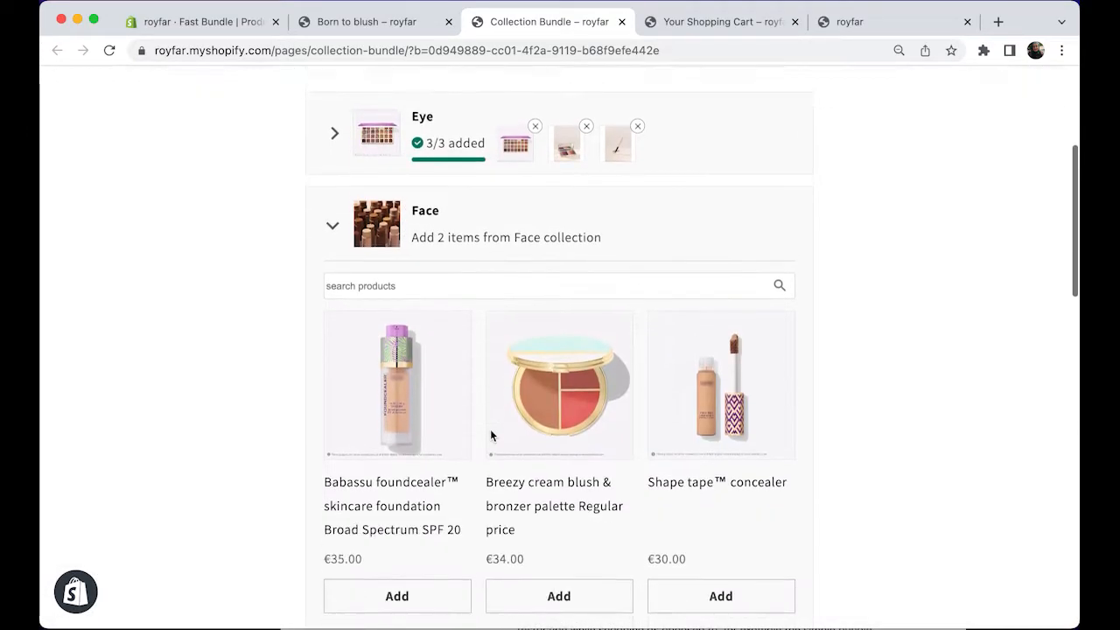
click(564, 518)
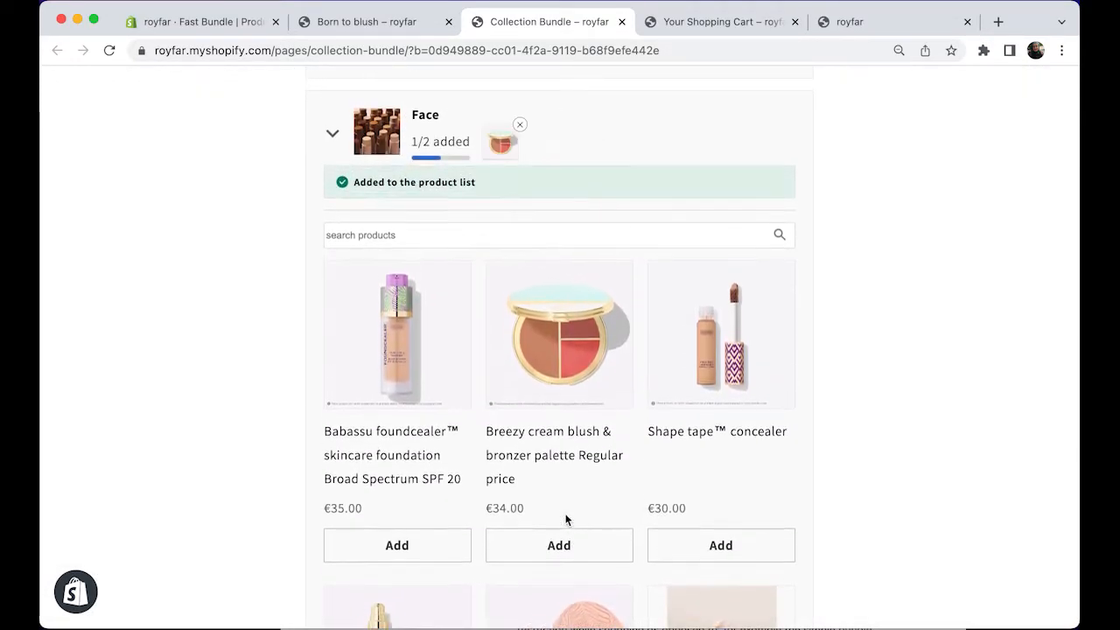
click(739, 557)
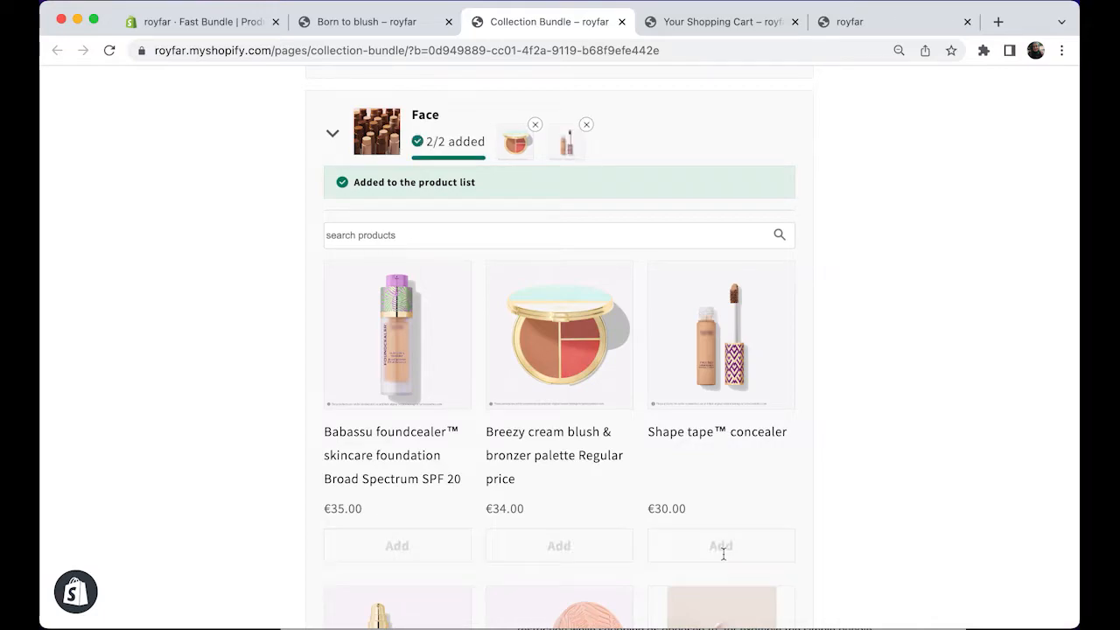
click(336, 132)
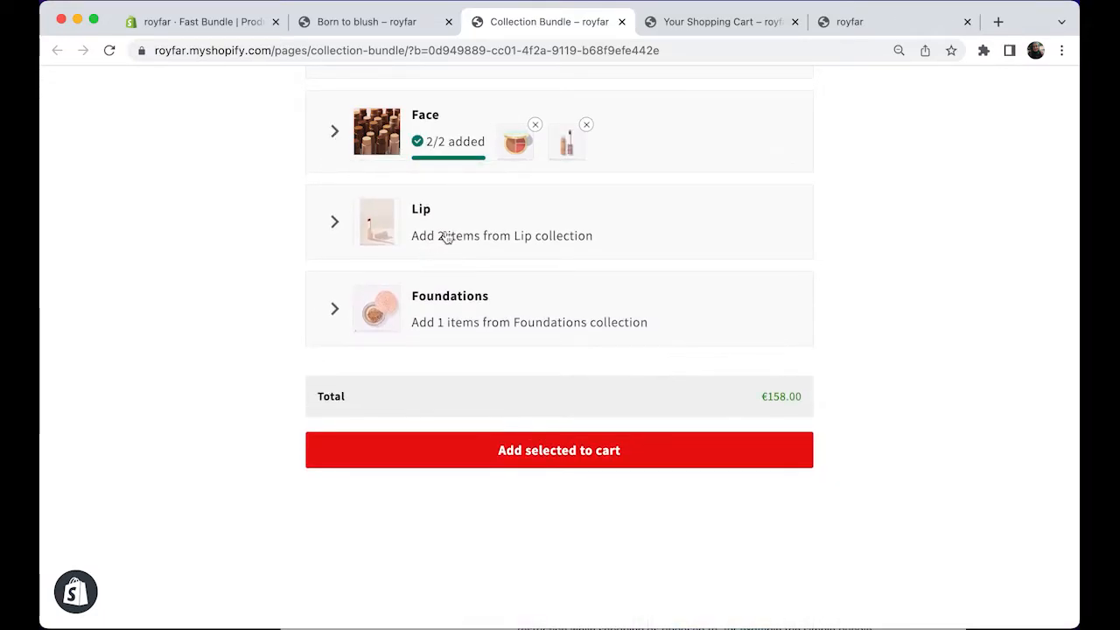
Add the Dewy Lip Balm in the Appreciate variant and the H2O gloss lip gloss from the Lip collection, and collapse it.
click(445, 236)
scroll(469, 270, down, 3)
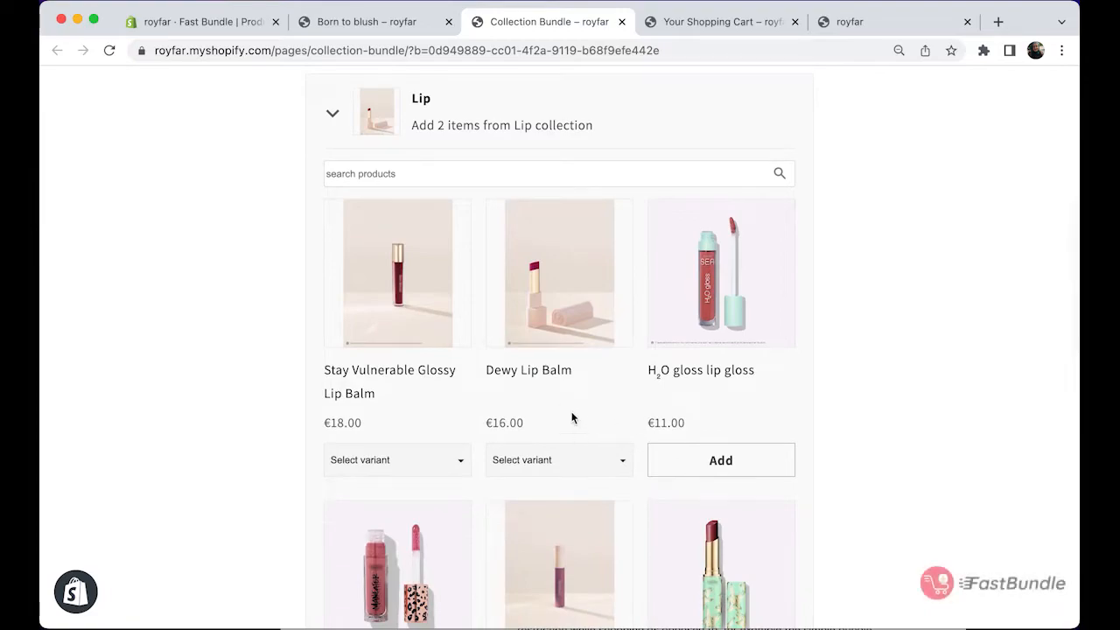
click(611, 470)
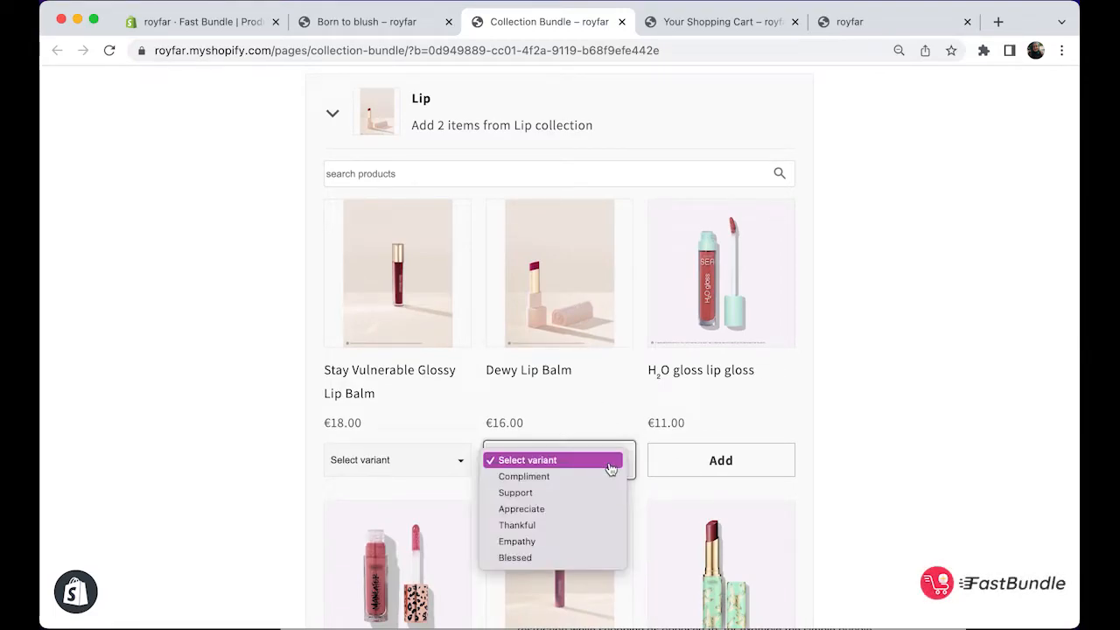
click(565, 509)
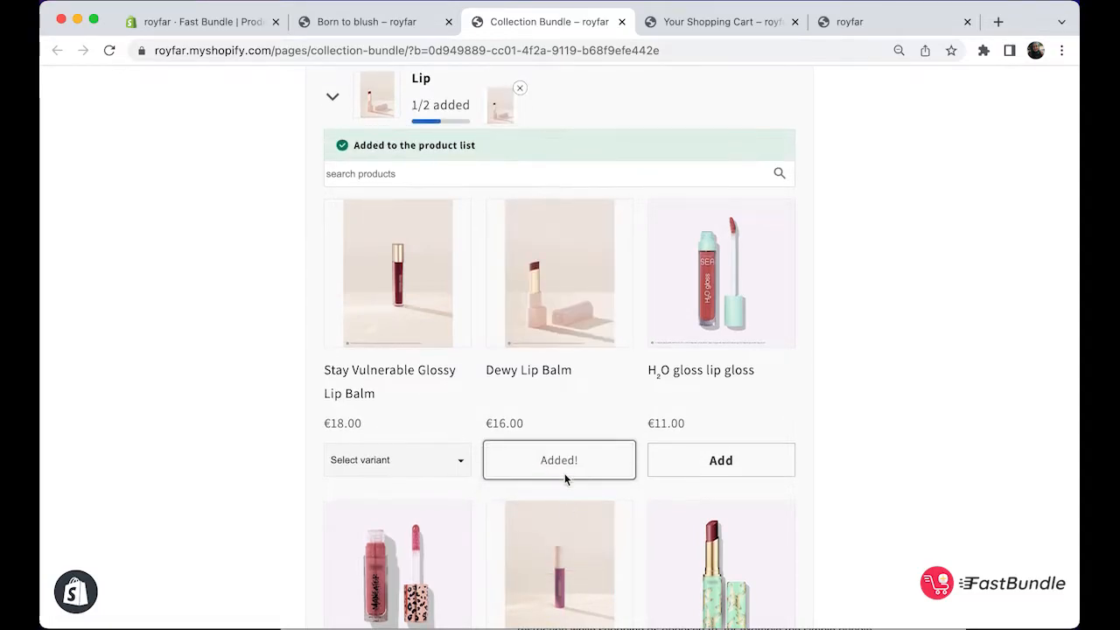
click(734, 472)
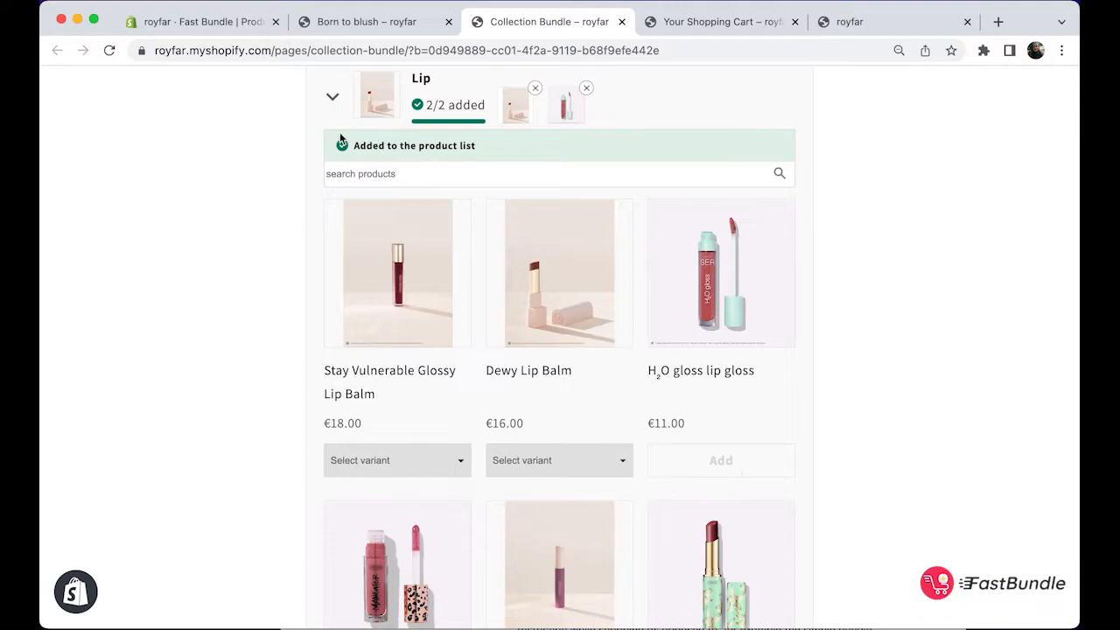
click(331, 99)
scroll(547, 273, up, 3)
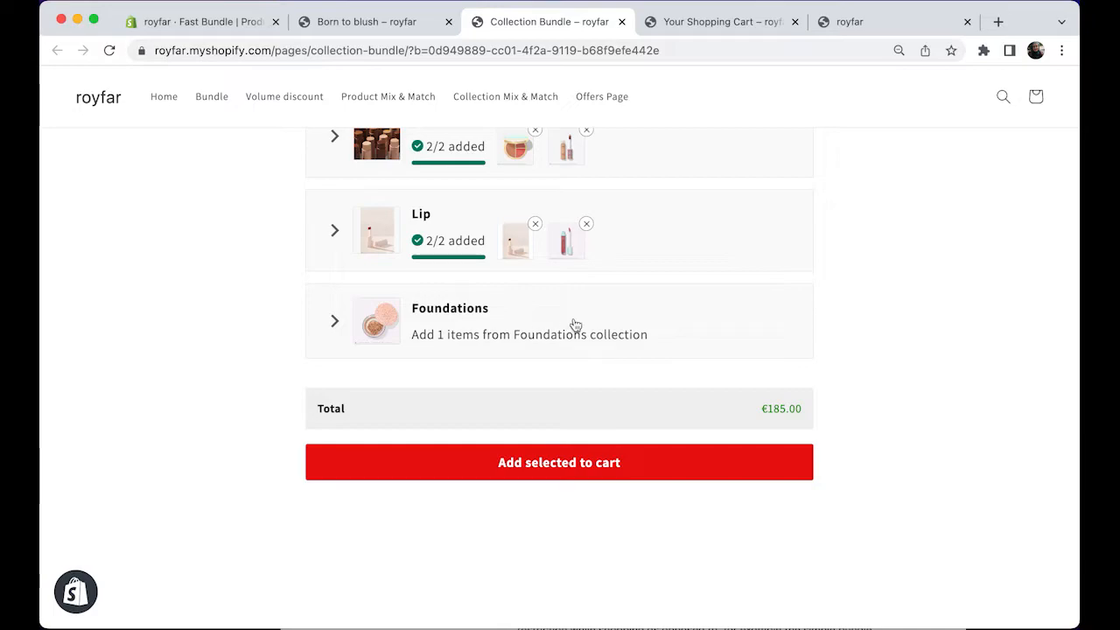
Add the Amazonian clay gem powder foundation from the Foundations collection to the bundle.
click(471, 323)
scroll(430, 440, down, 3)
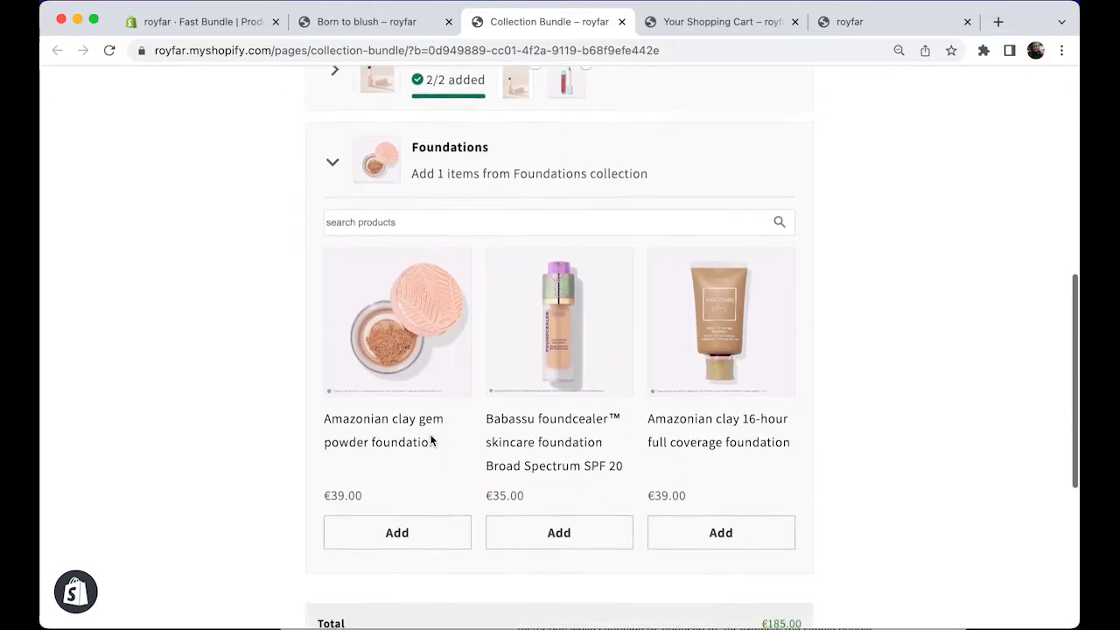
click(416, 528)
scroll(416, 526, down, 3)
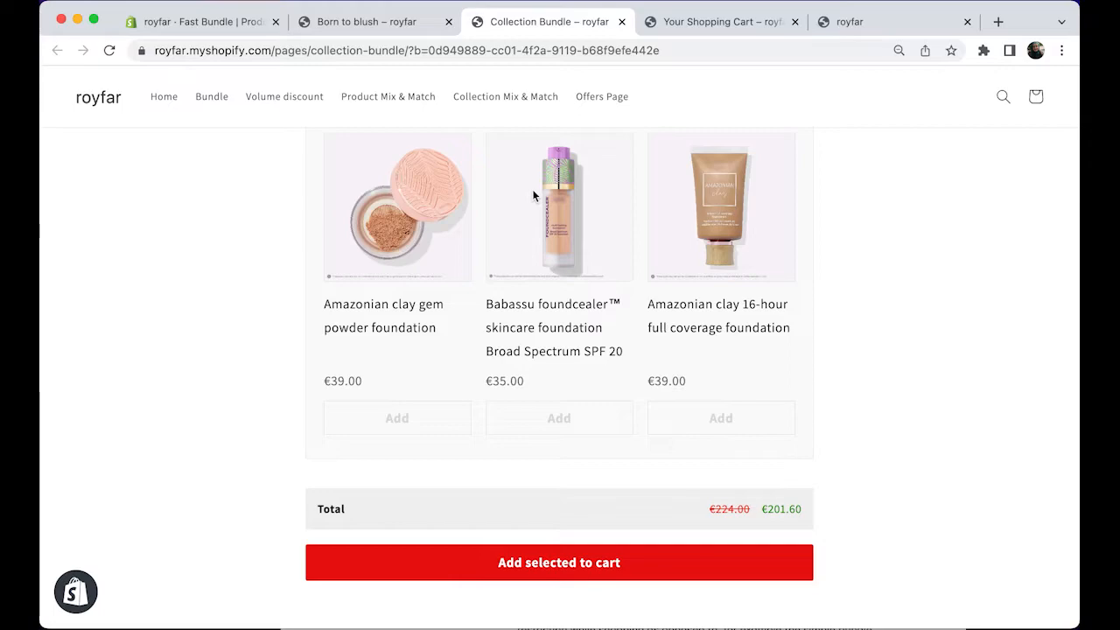
Switch to the Fast Bundle admin, open Offer #2 for editing, and toggle its display on Eye product pages off and on again.
click(251, 27)
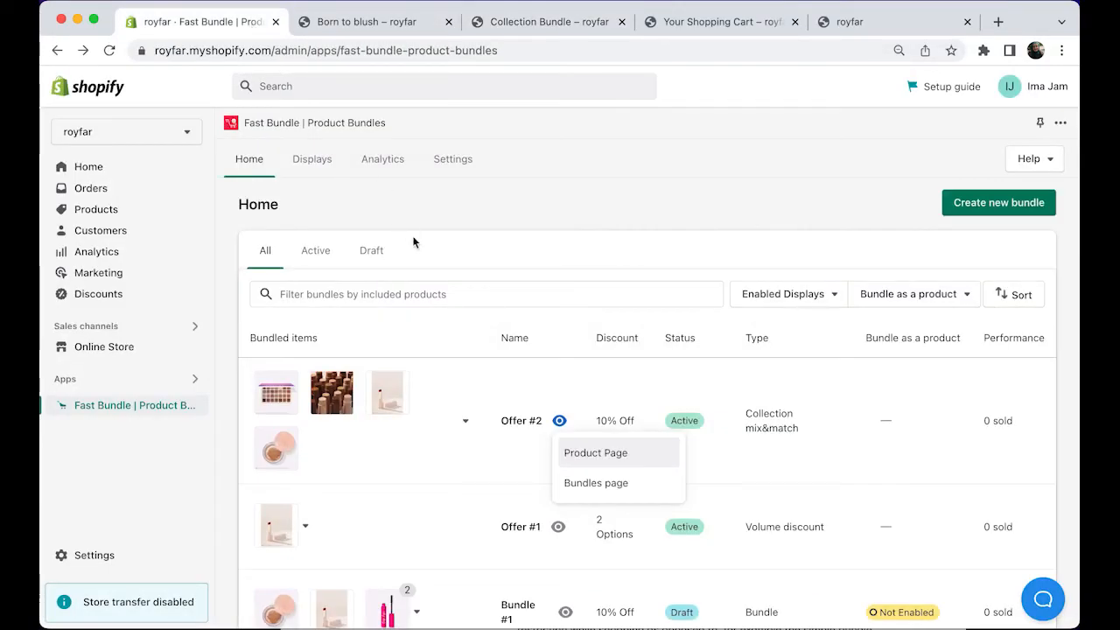
click(522, 432)
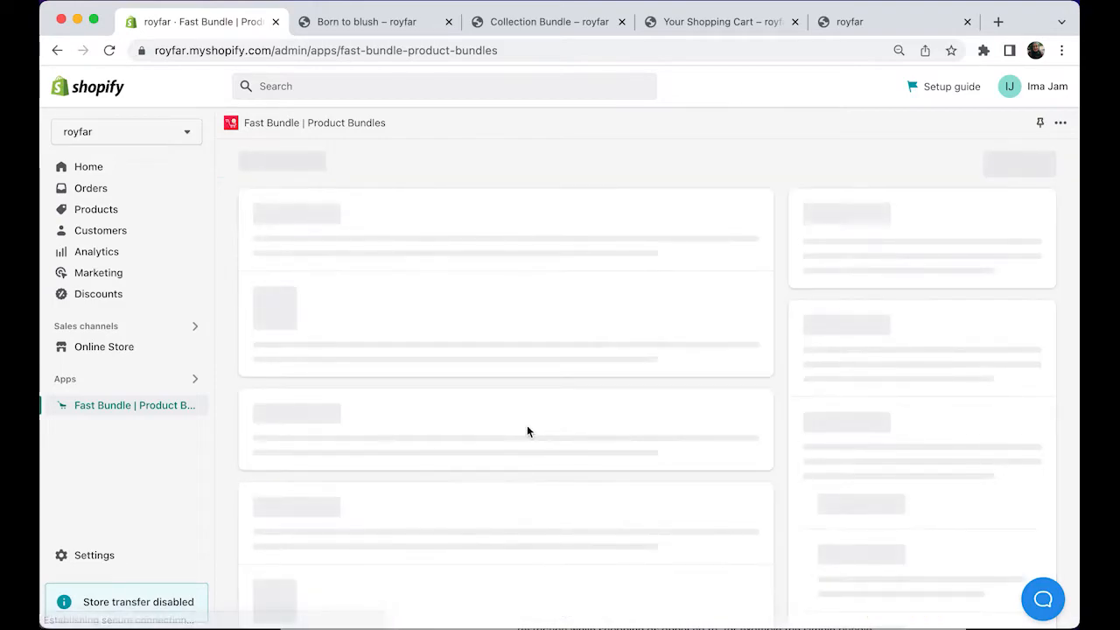
scroll(853, 411, down, 2)
scroll(854, 410, down, 4)
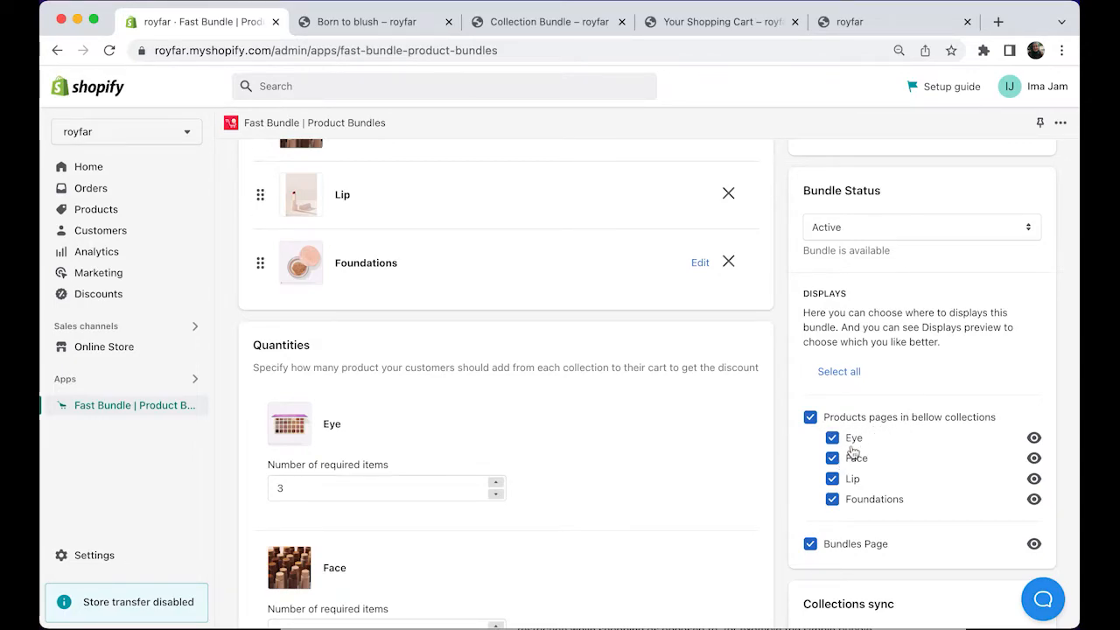
click(832, 439)
click(833, 440)
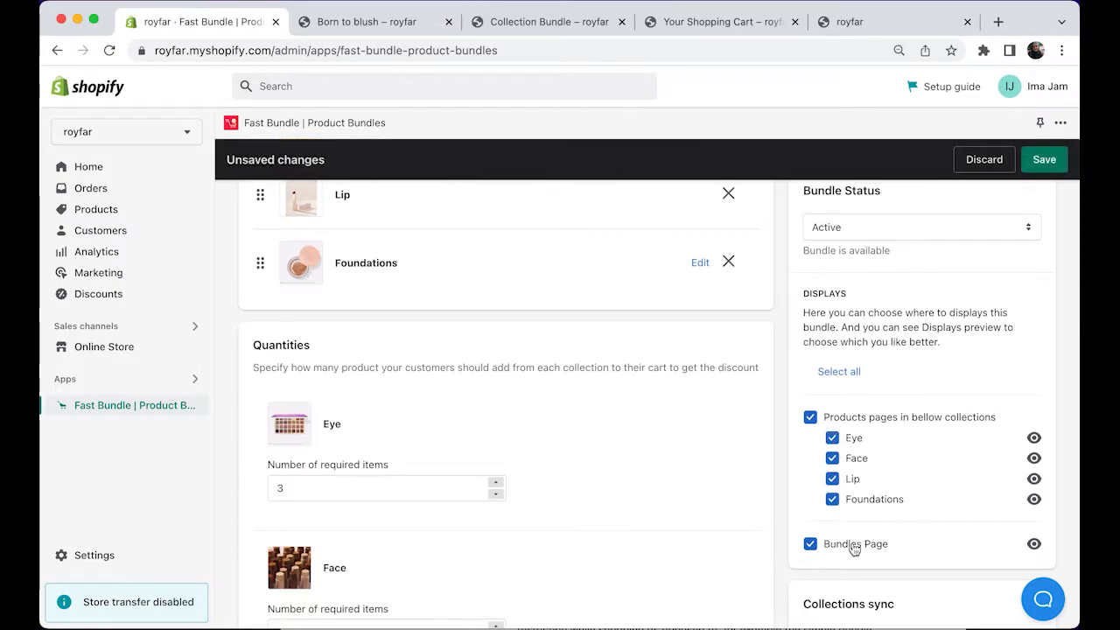
Sync the collection information for the Collection mix&match bundle.
scroll(877, 553, down, 5)
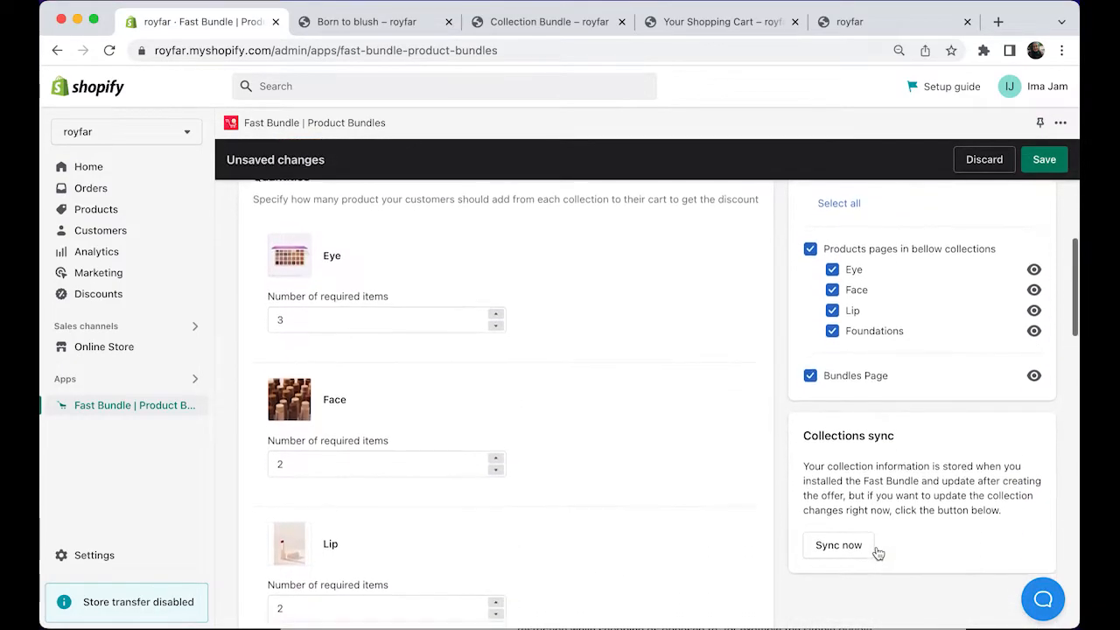
click(833, 531)
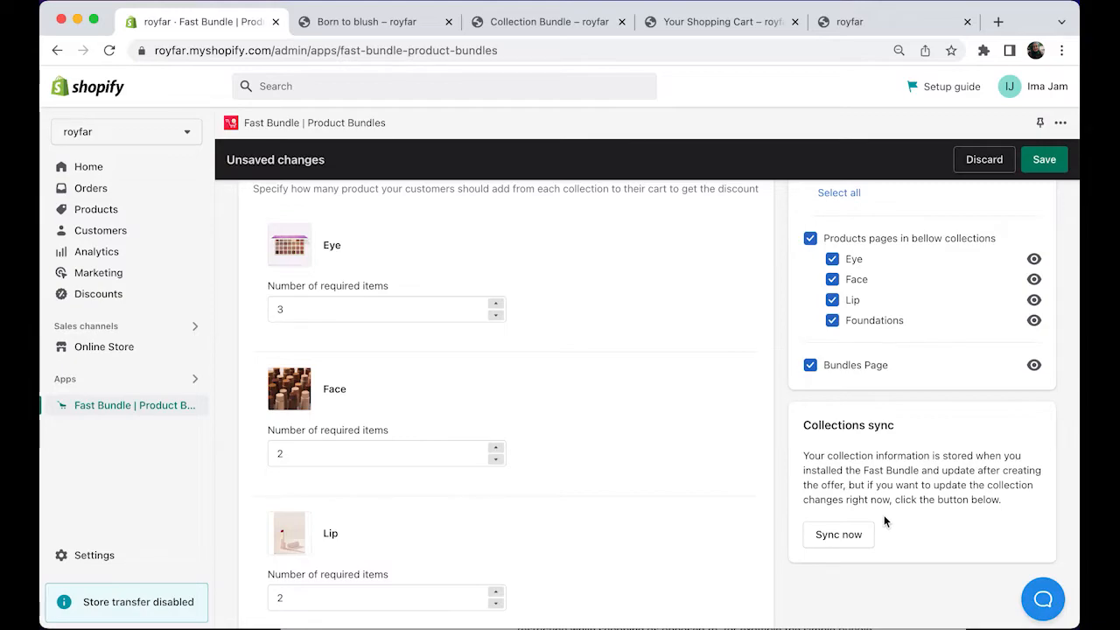
scroll(465, 240, up, 10)
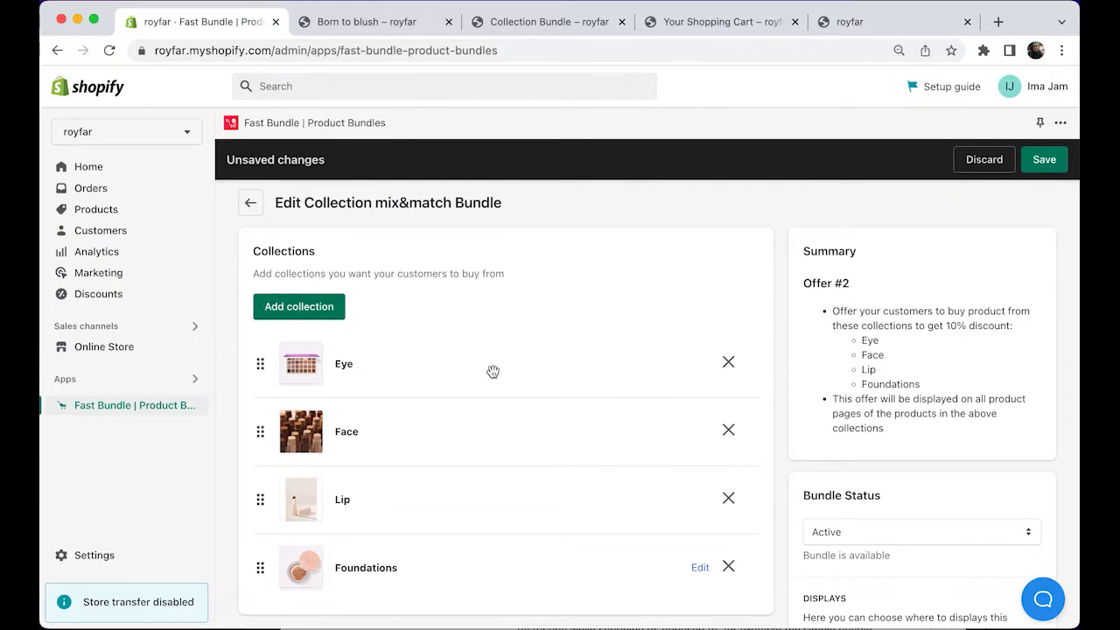
scroll(493, 371, down, 10)
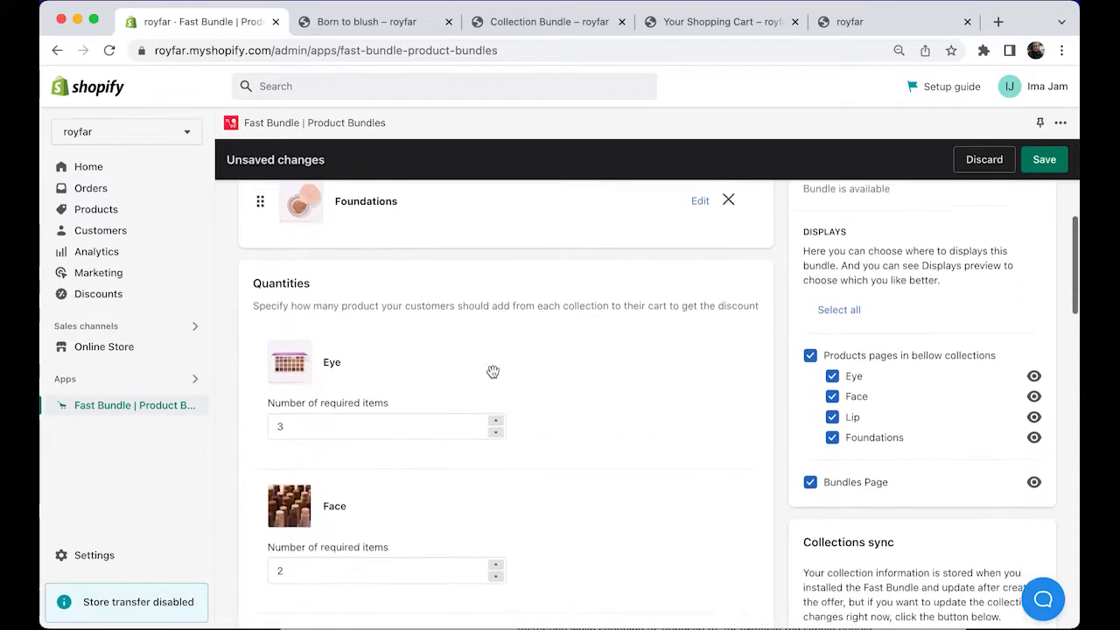
scroll(493, 371, down, 2)
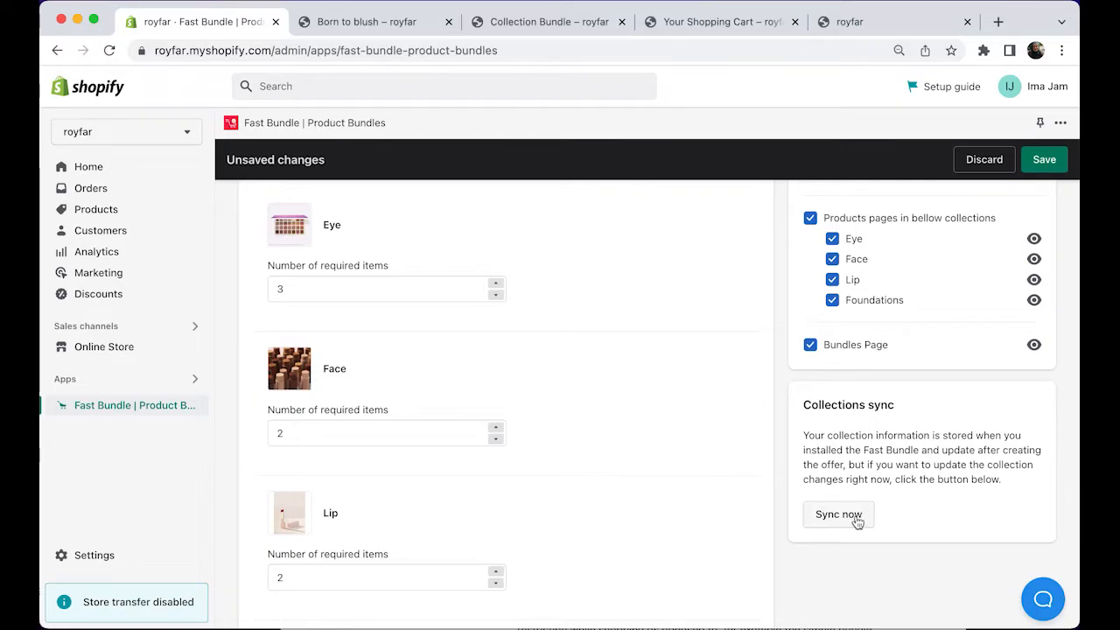
click(854, 521)
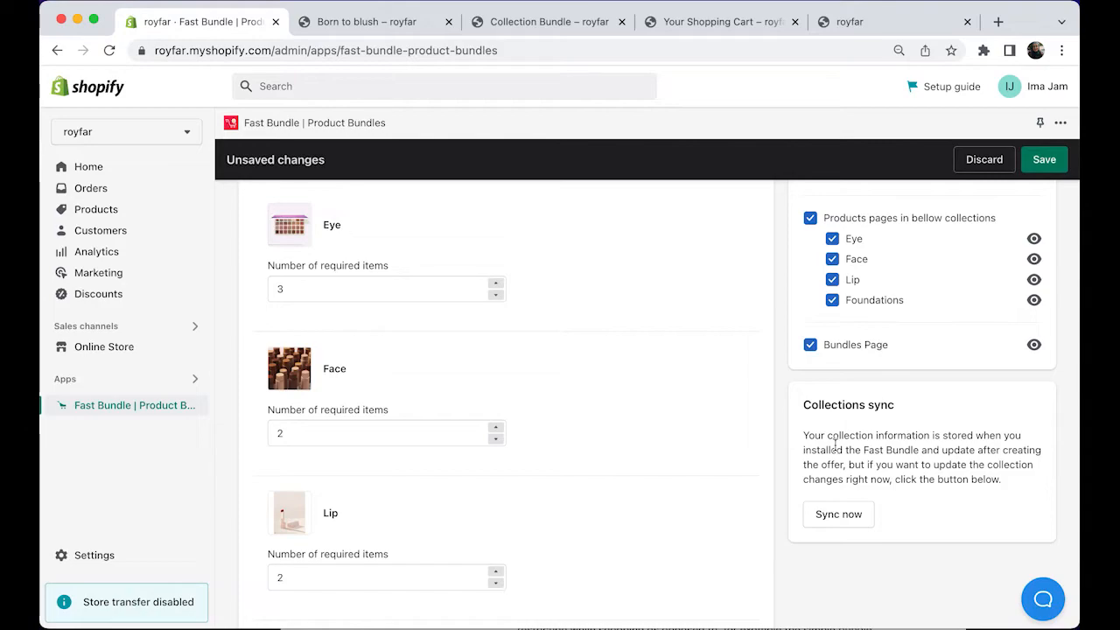
Save the changes to the Collection mix&match bundle and return to the bundle list.
scroll(835, 446, up, 2)
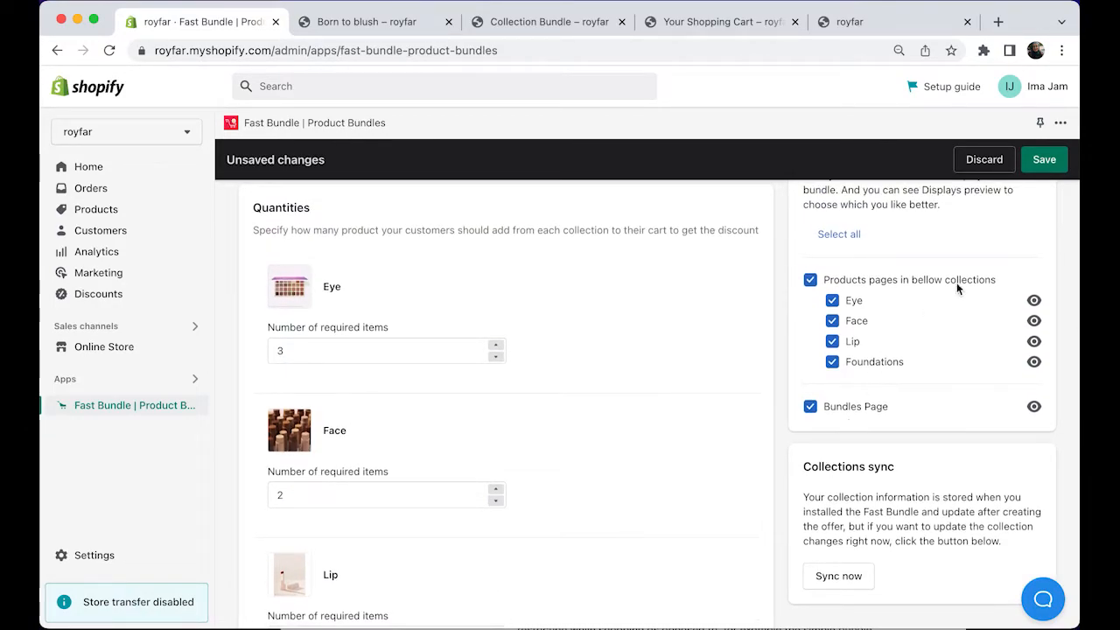
scroll(904, 251, up, 10)
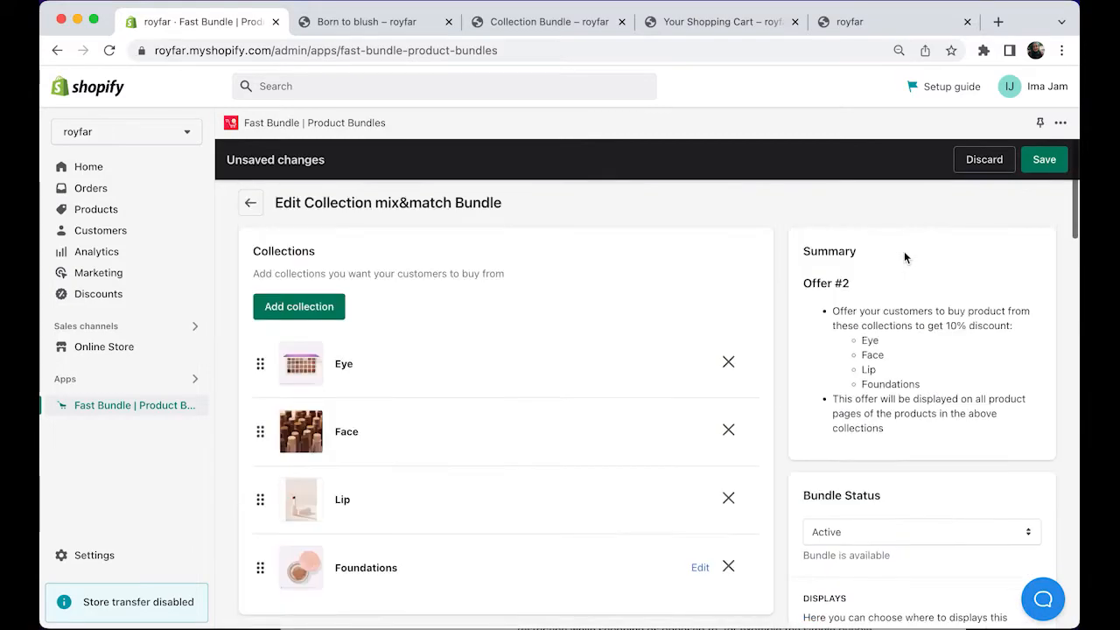
click(1044, 160)
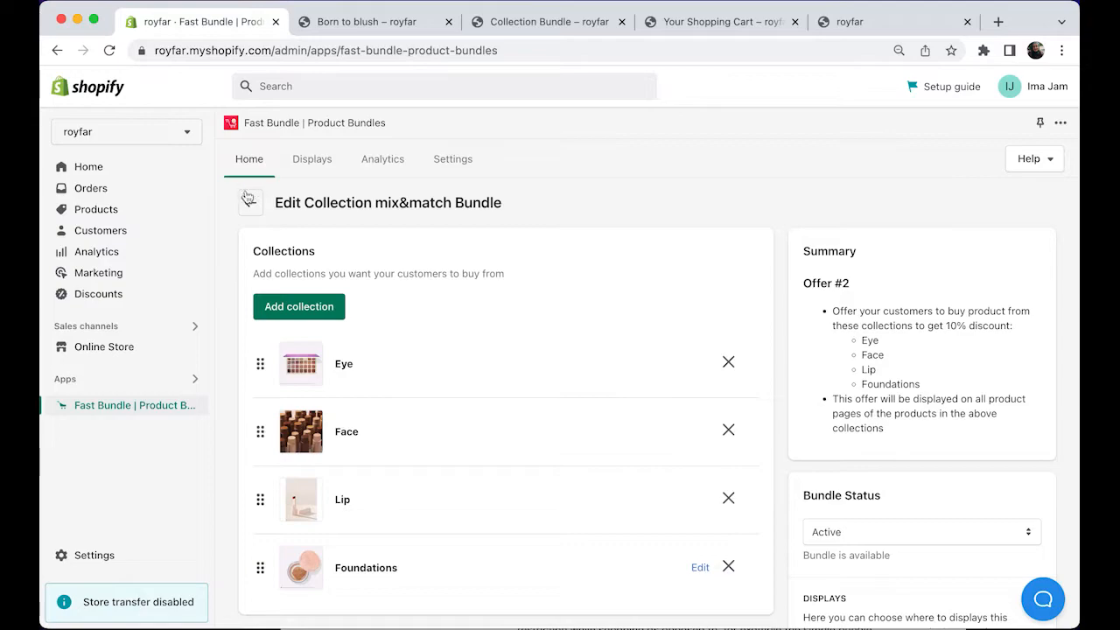
click(249, 202)
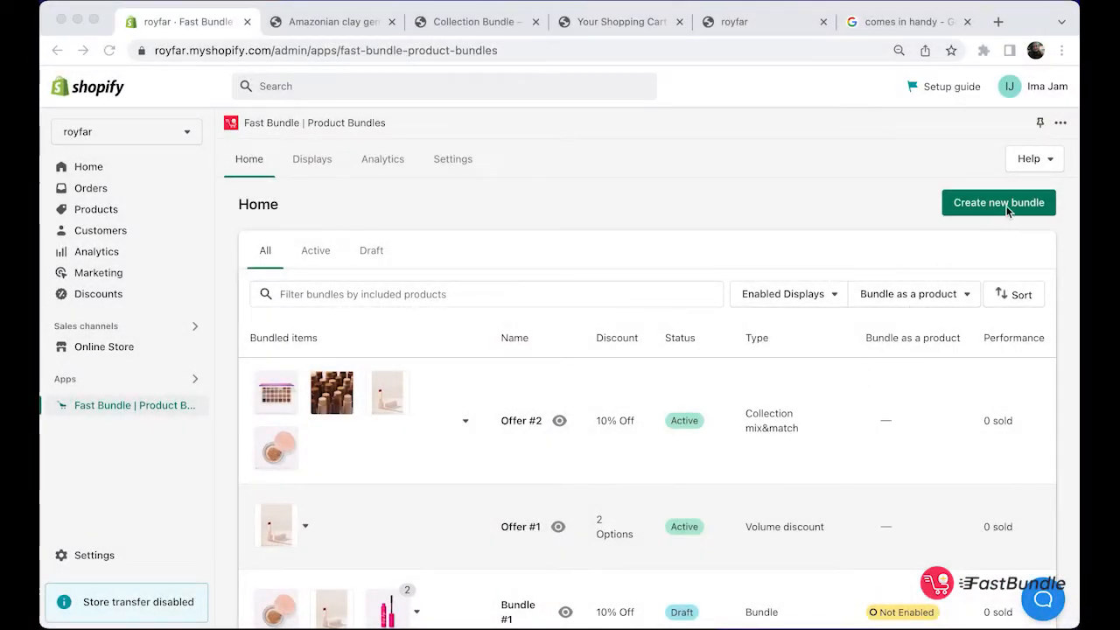
Start a Product mix&match bundle with Amazonian clay gem powder foundation, Big ego vegan mascara, Amazonian clay 16-hour full coverage foundation, Born to blush and Babassu foundcealer.
click(1011, 209)
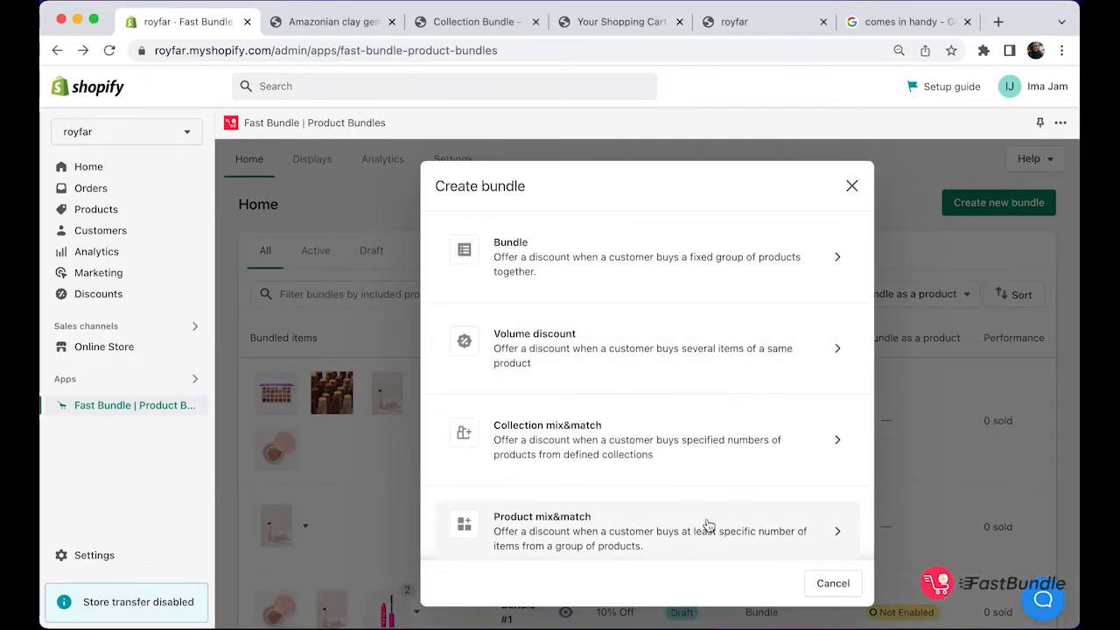
click(707, 526)
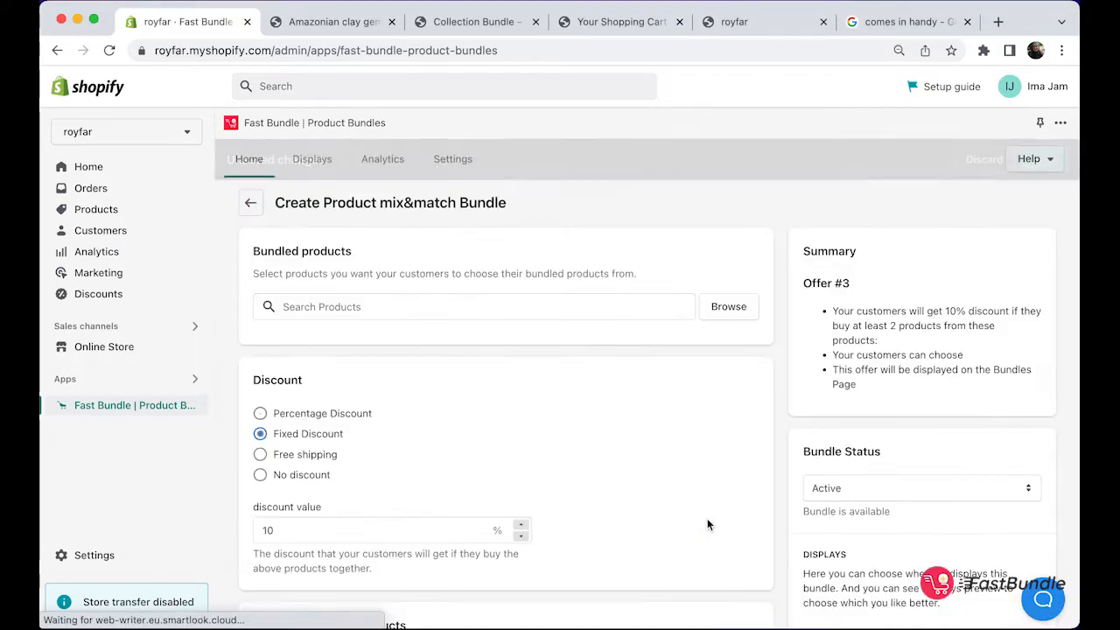
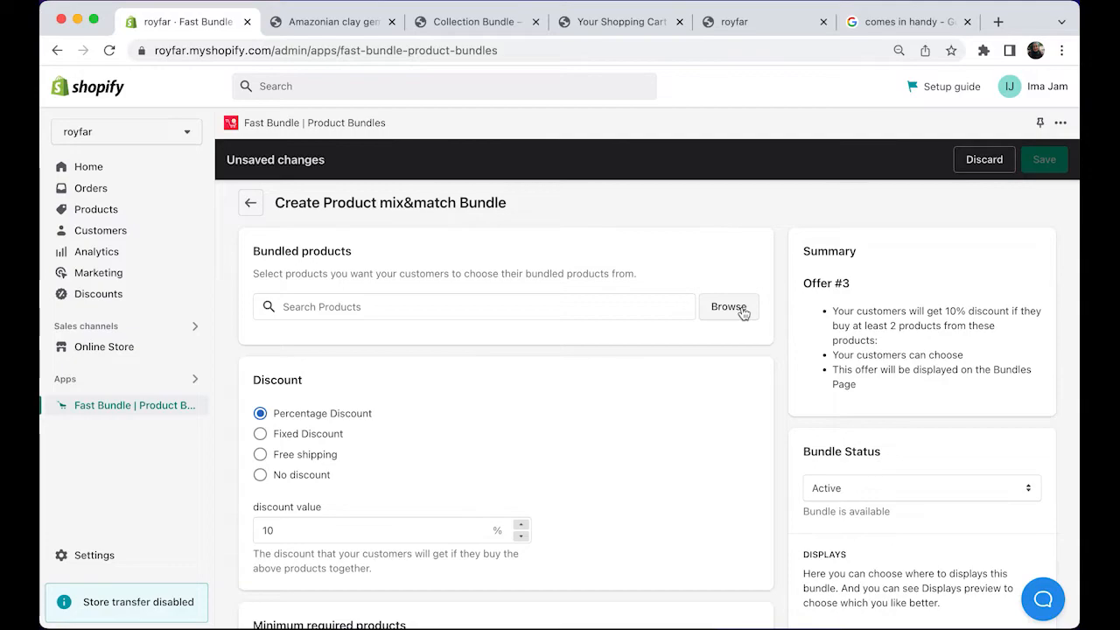
click(742, 309)
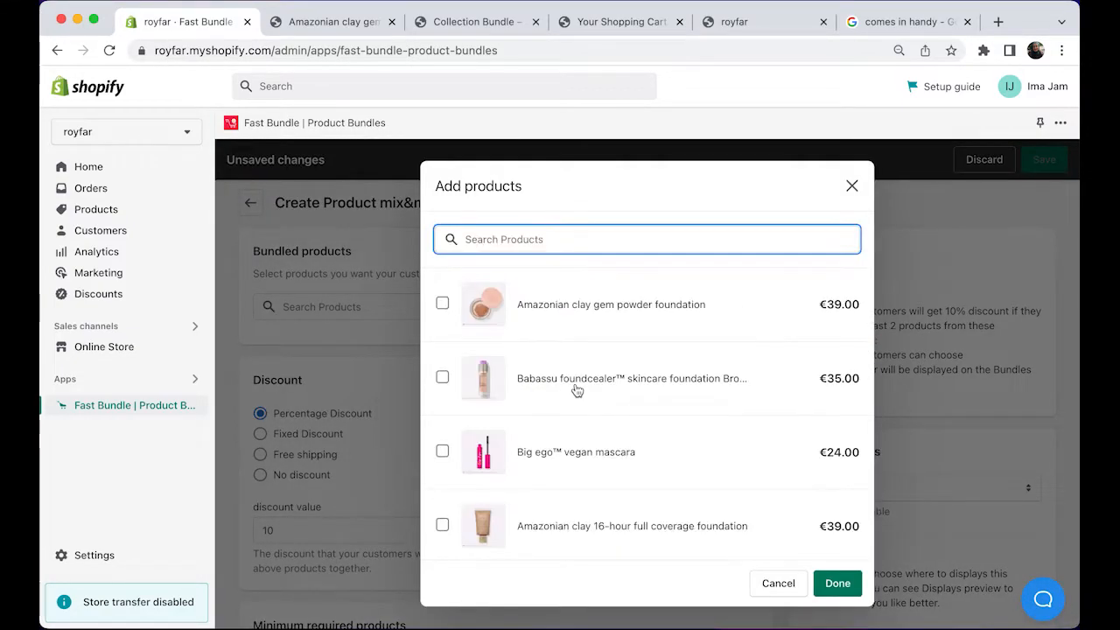
click(443, 304)
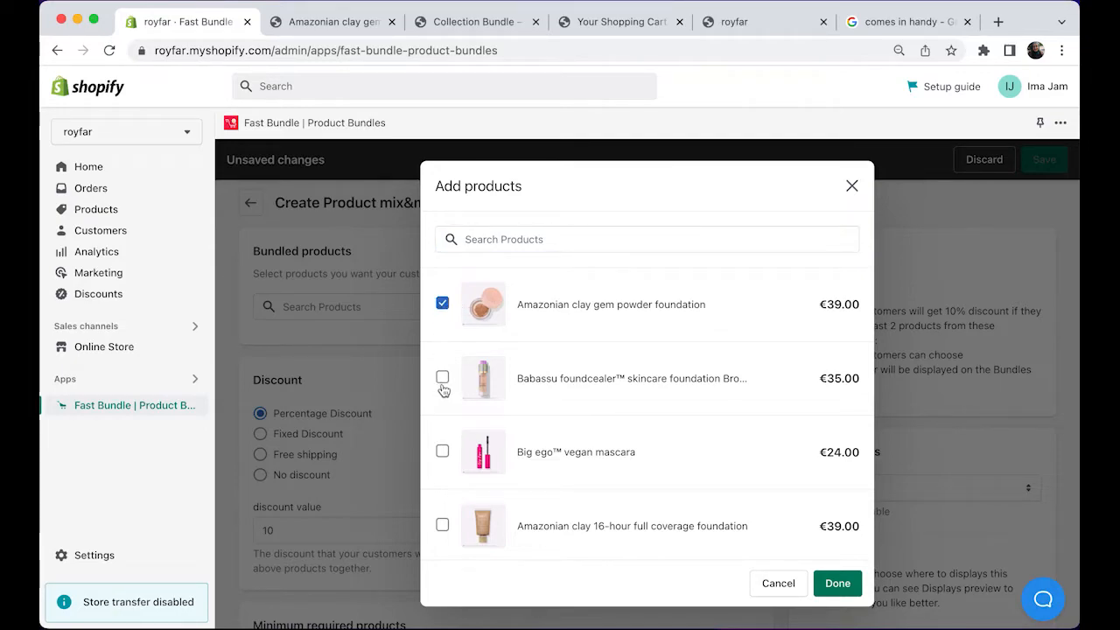
click(443, 451)
scroll(443, 438, down, 3)
click(443, 393)
click(442, 467)
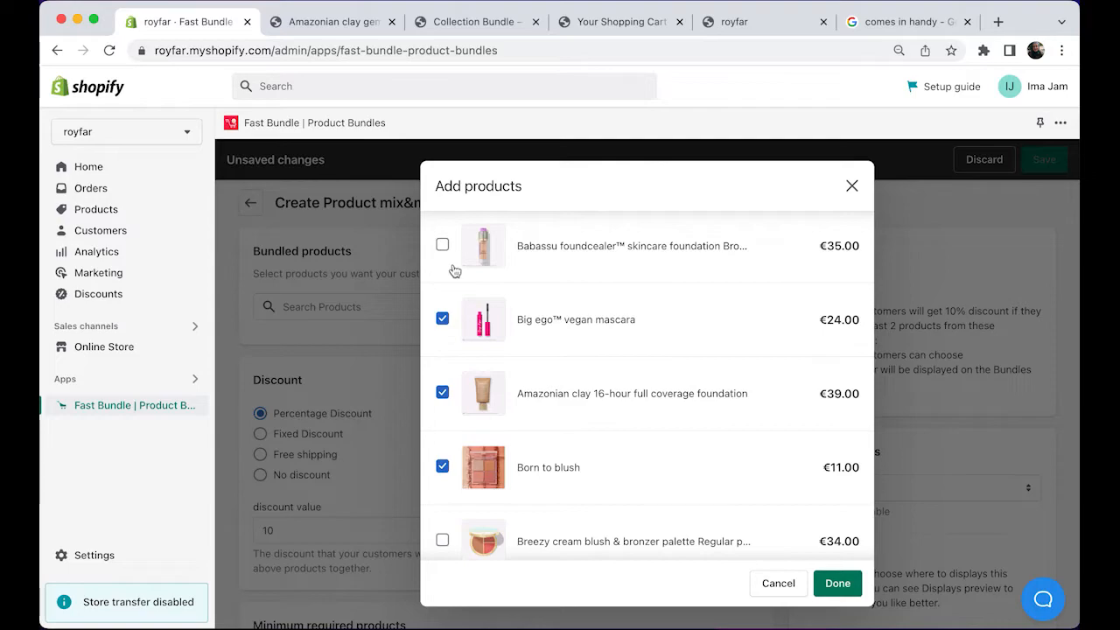
scroll(482, 385, down, 3)
scroll(481, 385, up, 6)
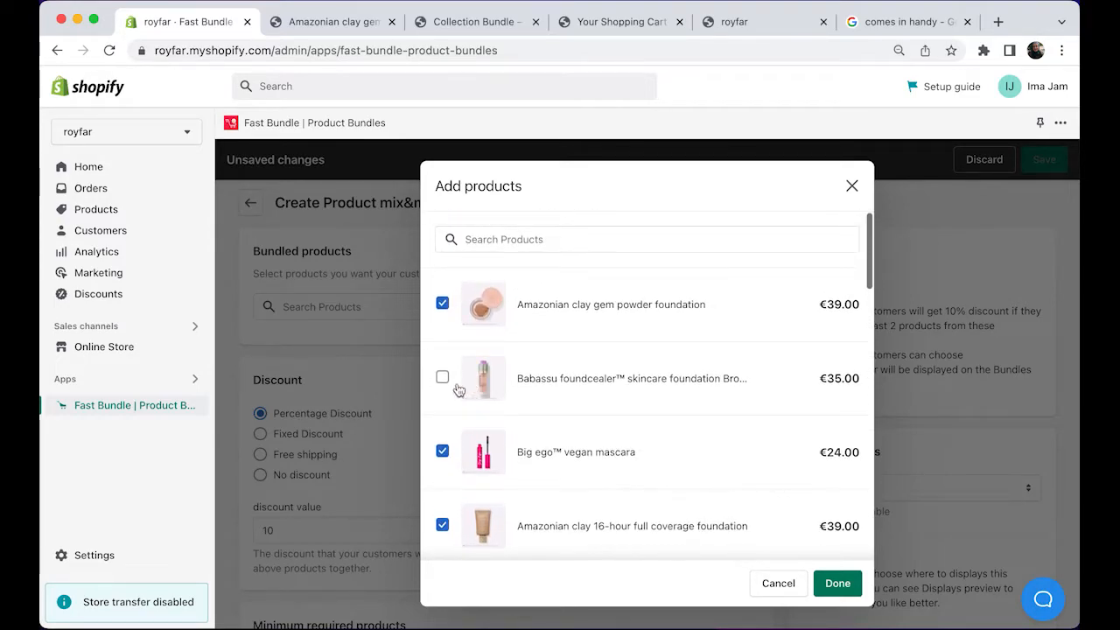
click(443, 377)
click(859, 592)
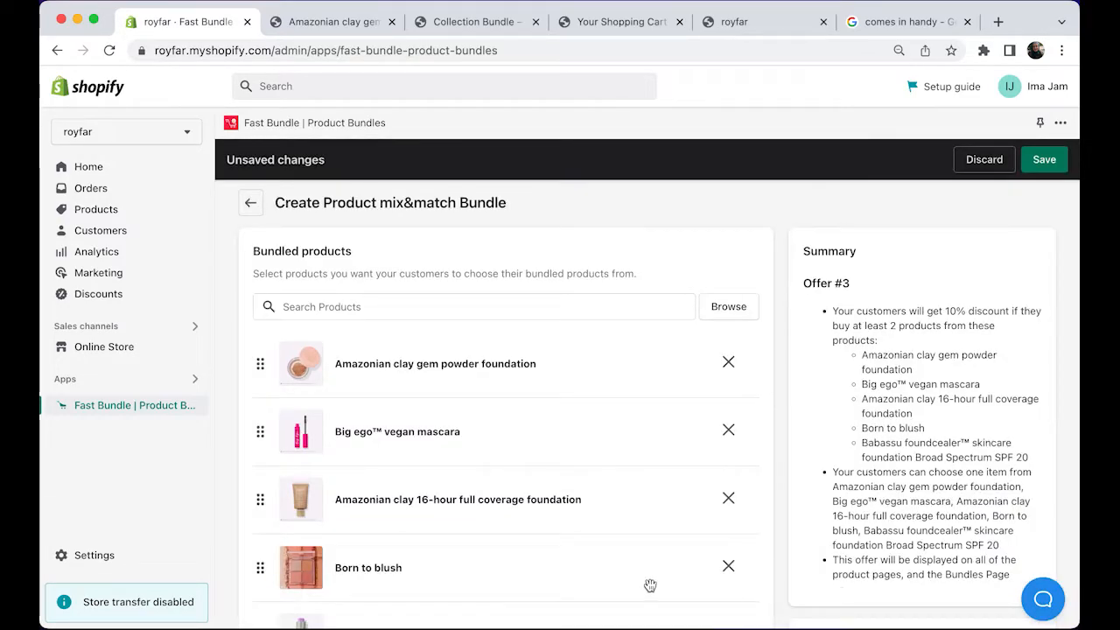
Set the bundle's minimum quantity of items to 3 and check the offer summary.
scroll(593, 396, down, 2)
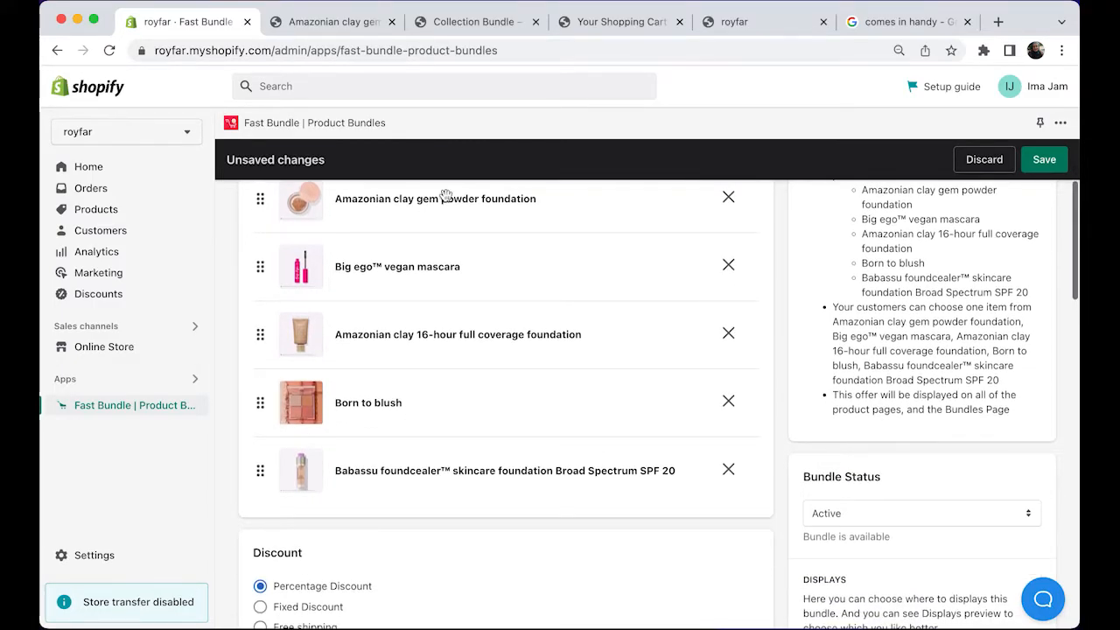
scroll(456, 409, down, 3)
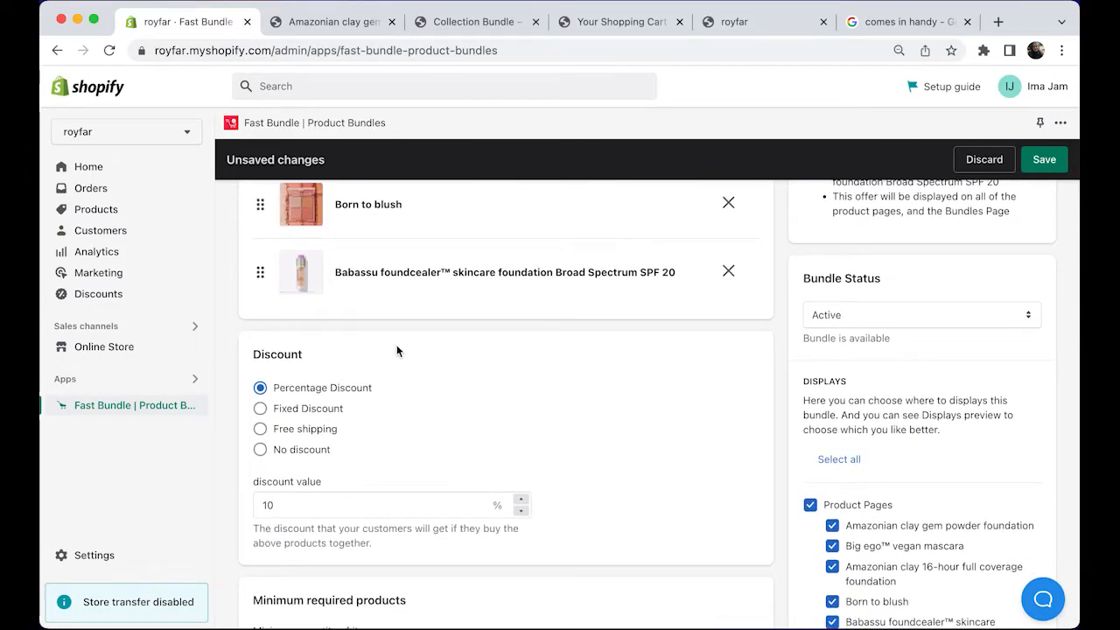
scroll(434, 511, down, 4)
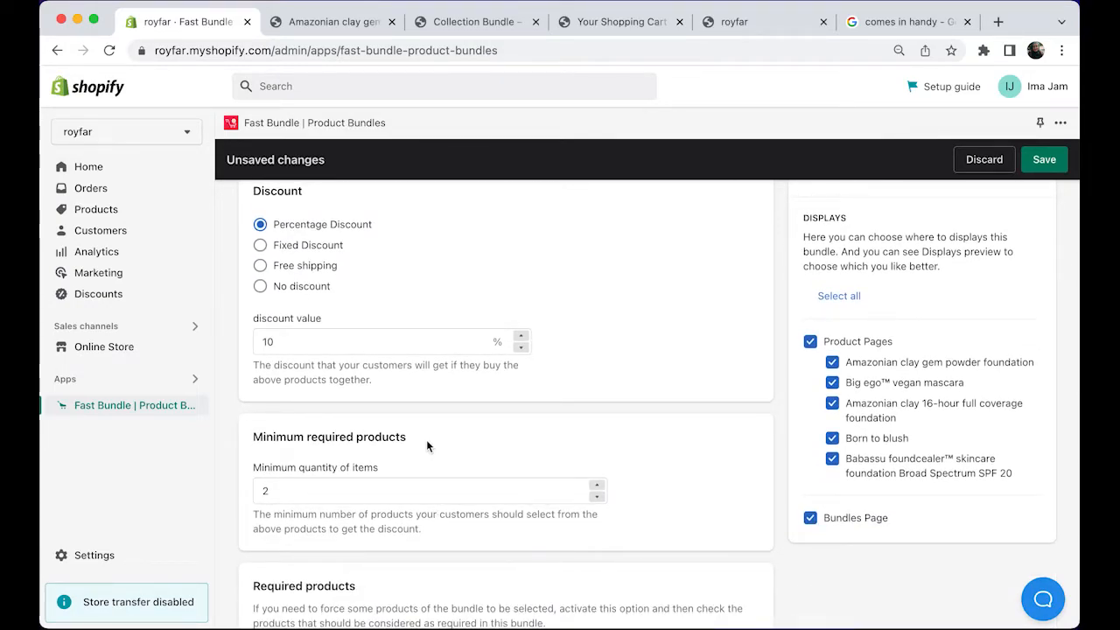
click(410, 493)
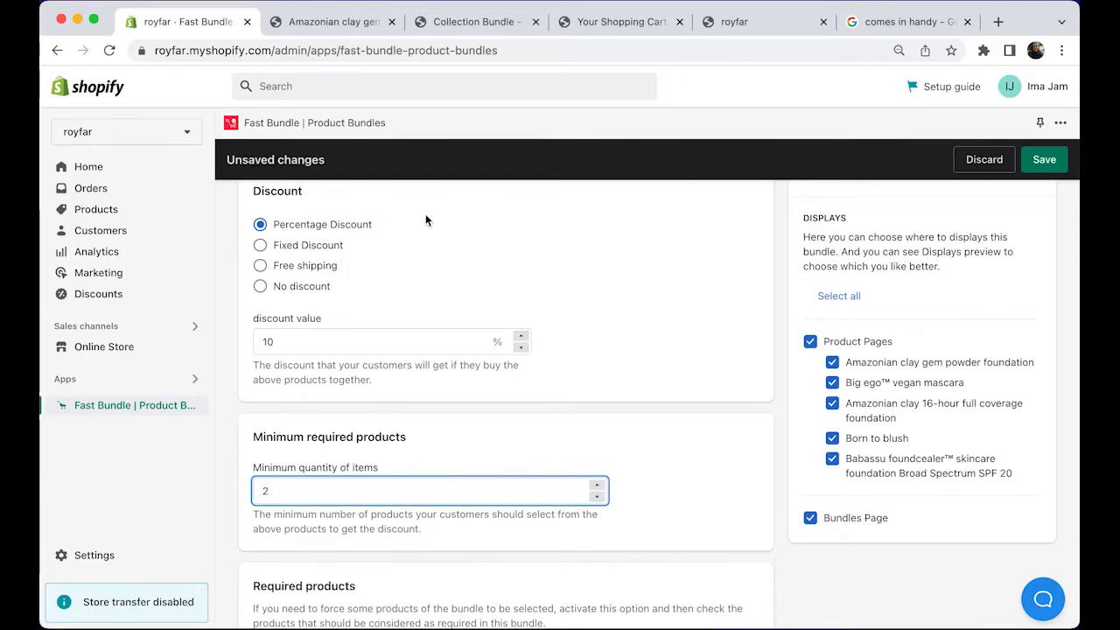
click(599, 487)
scroll(470, 461, up, 6)
scroll(393, 380, down, 1)
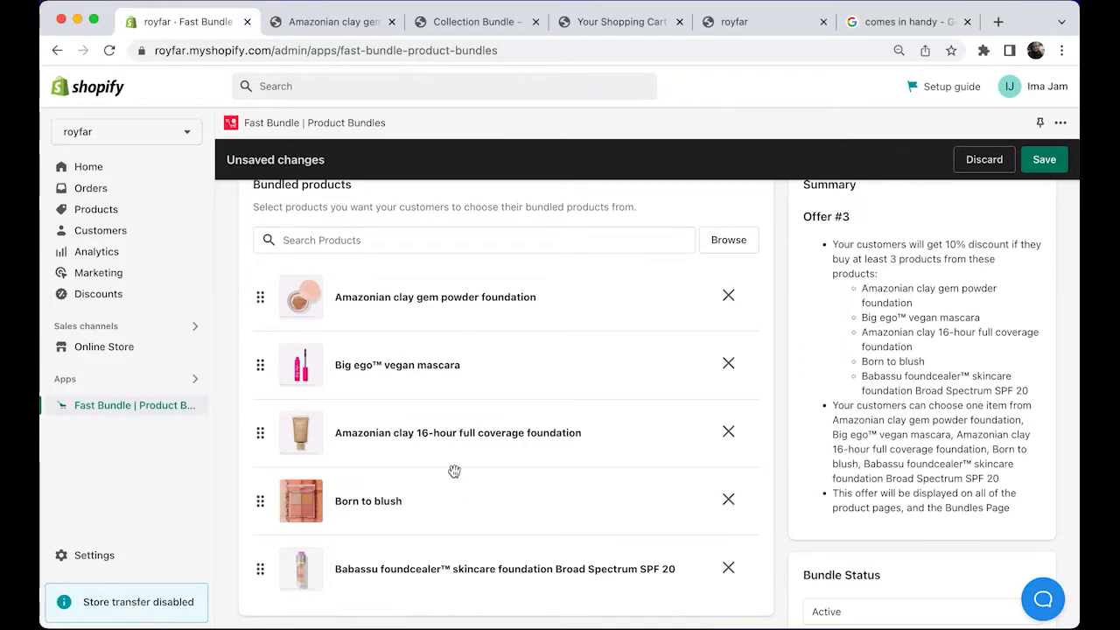
Enable required products for the bundle and mark the Amazonian clay gem powder foundation as required.
scroll(422, 425, down, 10)
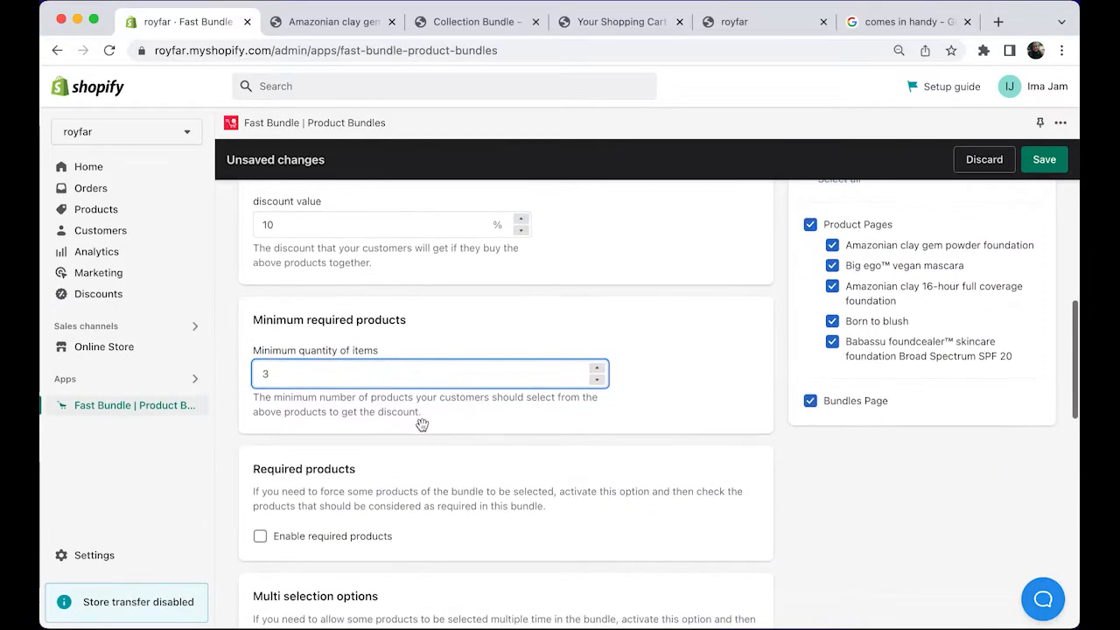
click(260, 443)
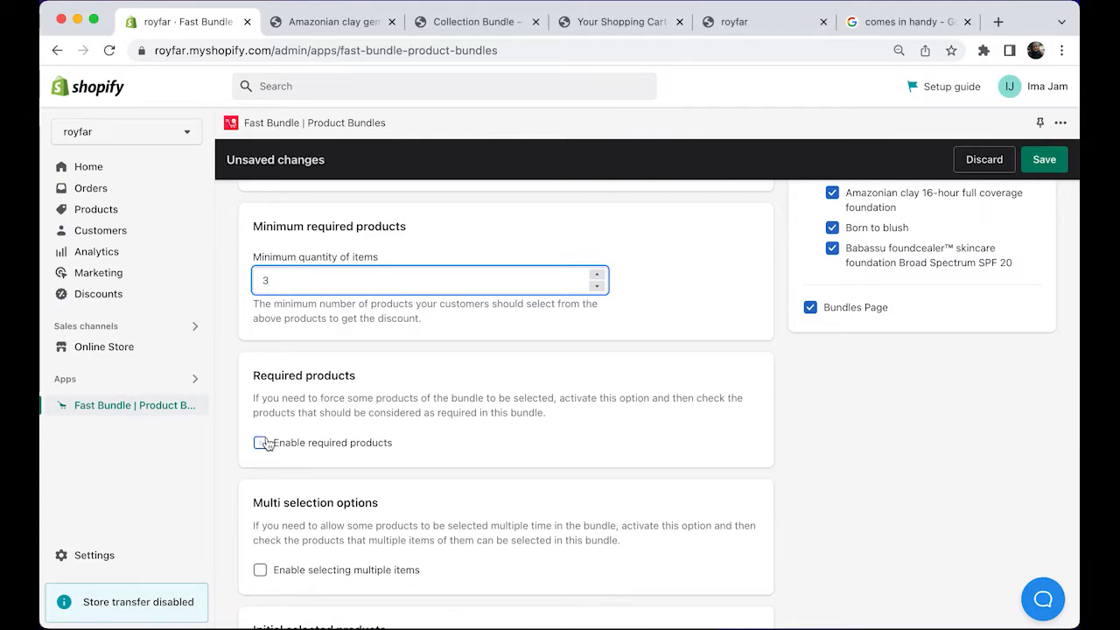
scroll(368, 433, down, 1)
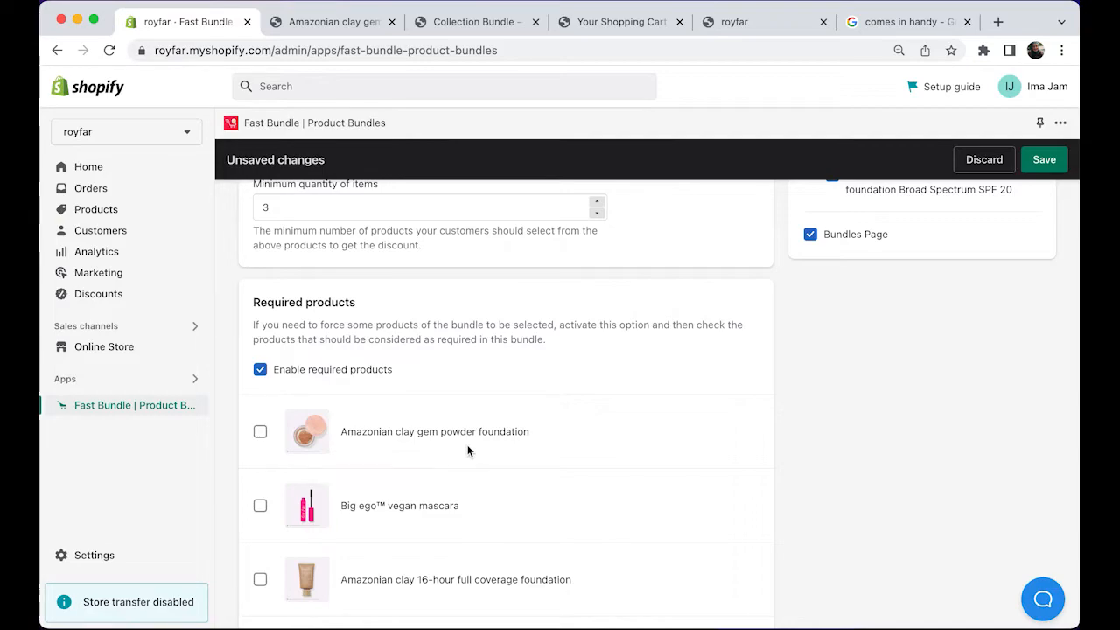
scroll(330, 439, down, 1)
click(260, 408)
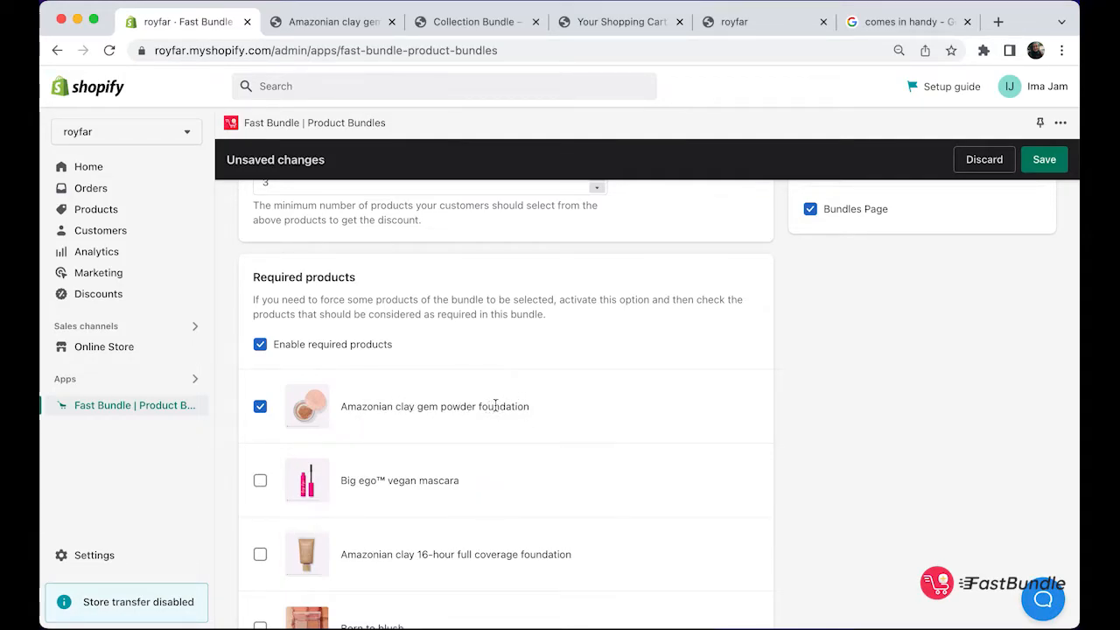
scroll(508, 402, down, 2)
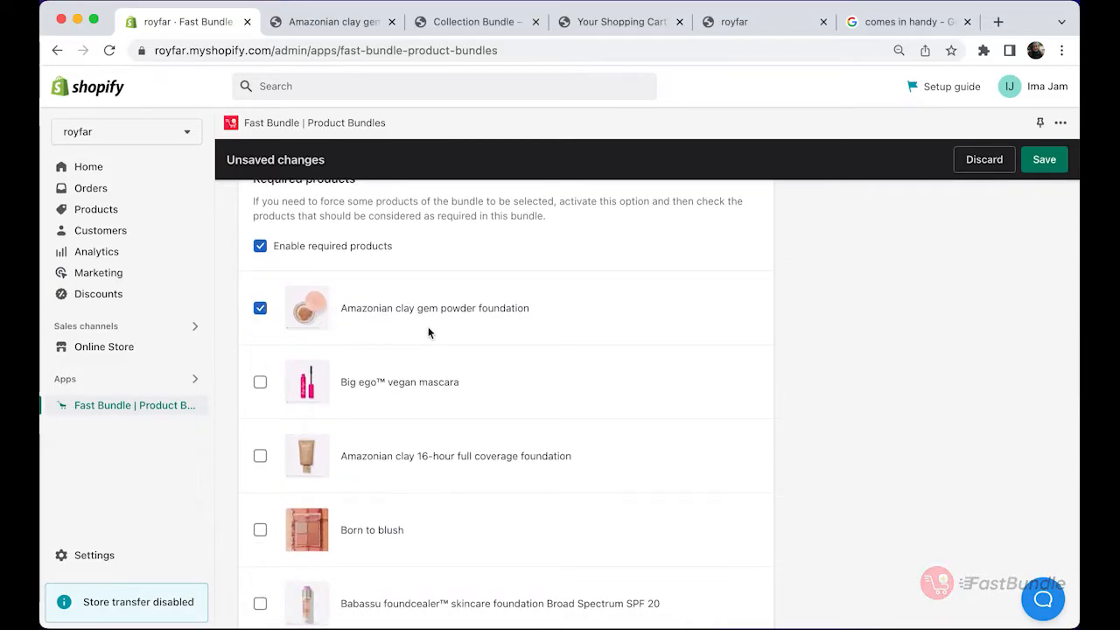
scroll(399, 397, down, 4)
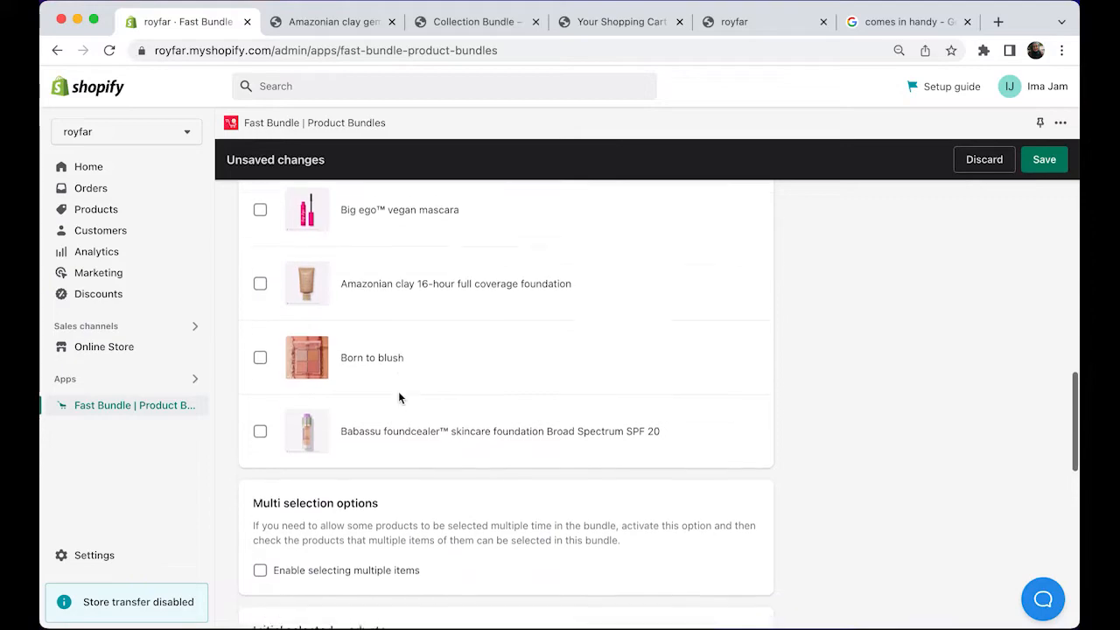
Enable selecting multiple items for the bundle and allow it for the Big ego vegan mascara.
scroll(399, 397, down, 1)
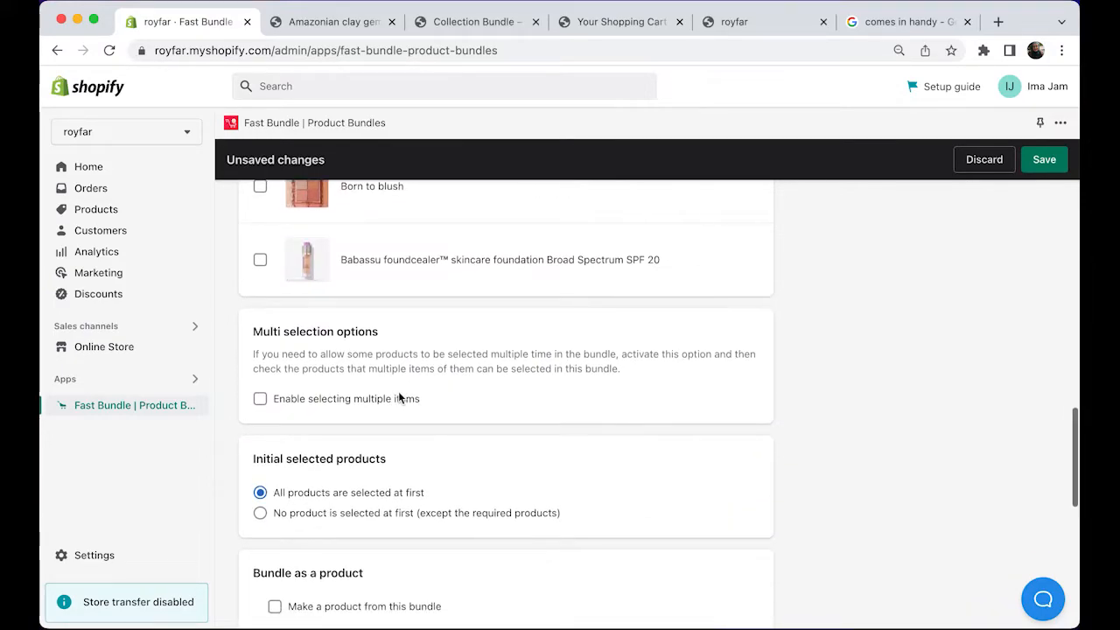
click(278, 401)
scroll(393, 350, down, 1)
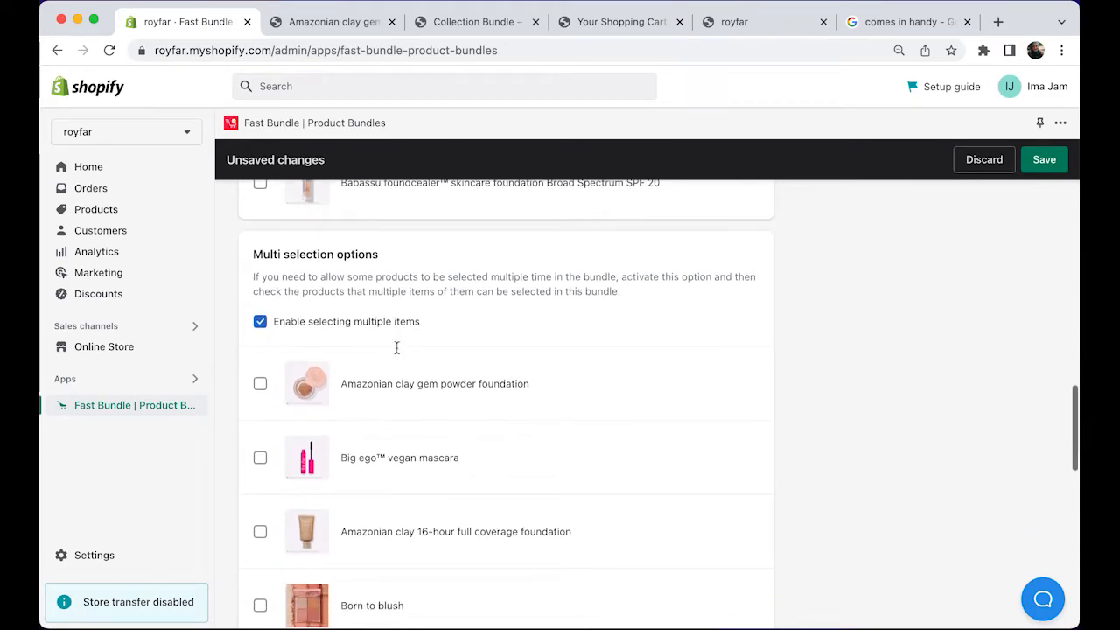
scroll(375, 410, down, 1)
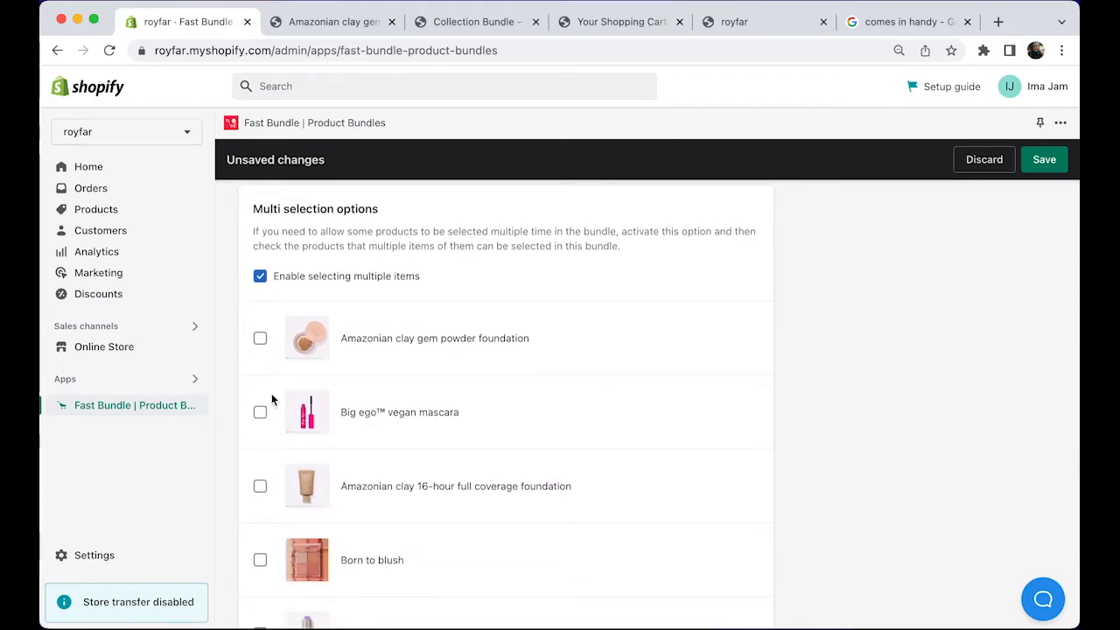
scroll(341, 438, down, 1)
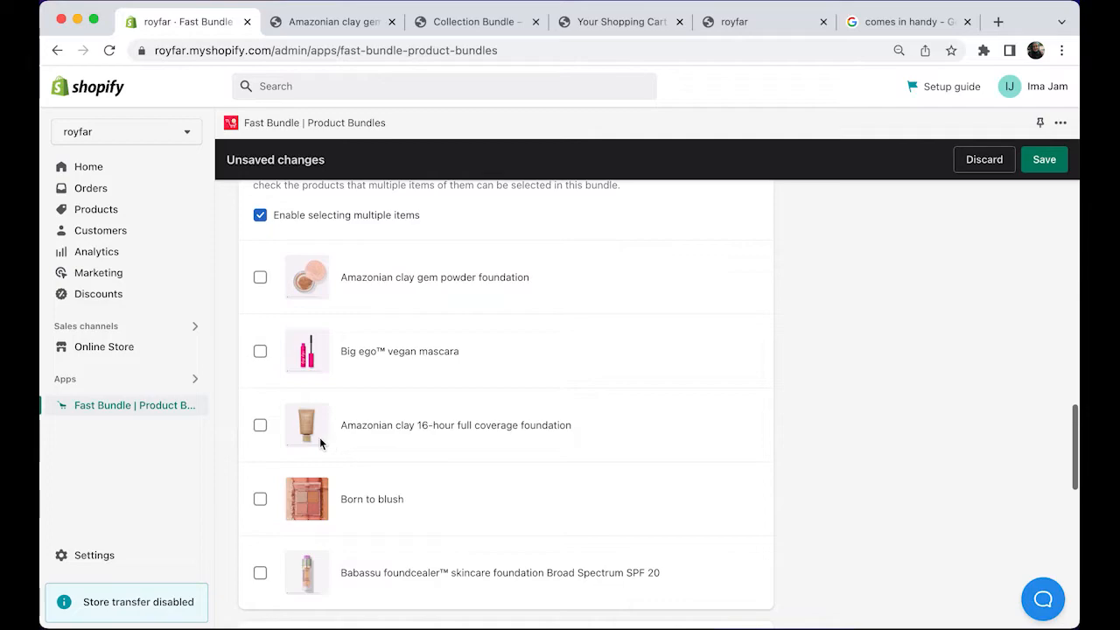
click(260, 361)
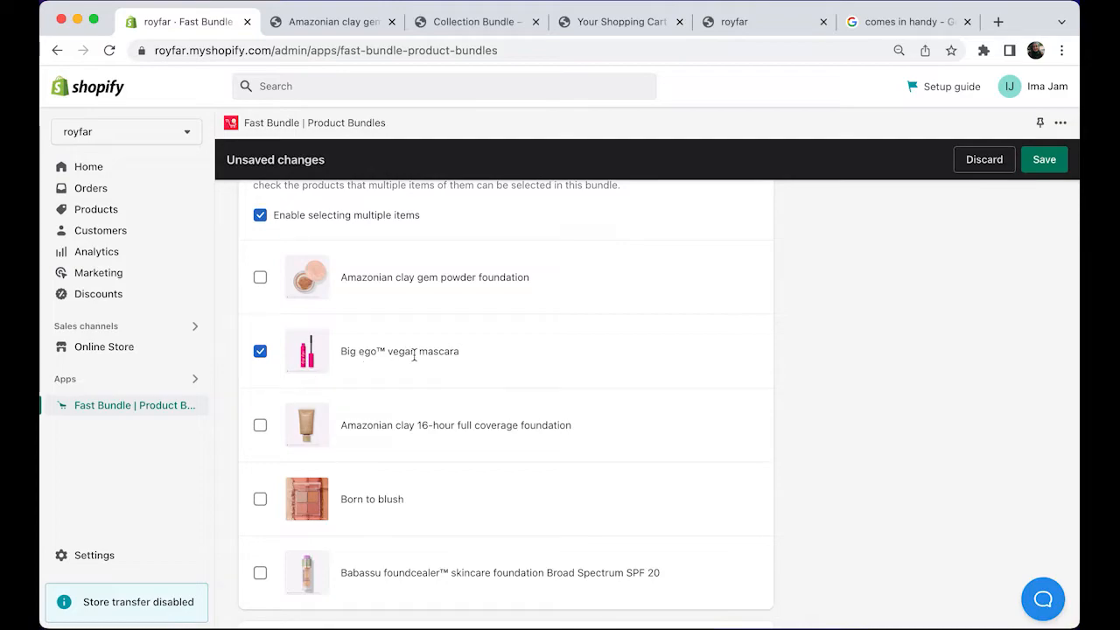
Try the option with no product selected at first, and switch back to all products selected at first.
scroll(327, 392, down, 5)
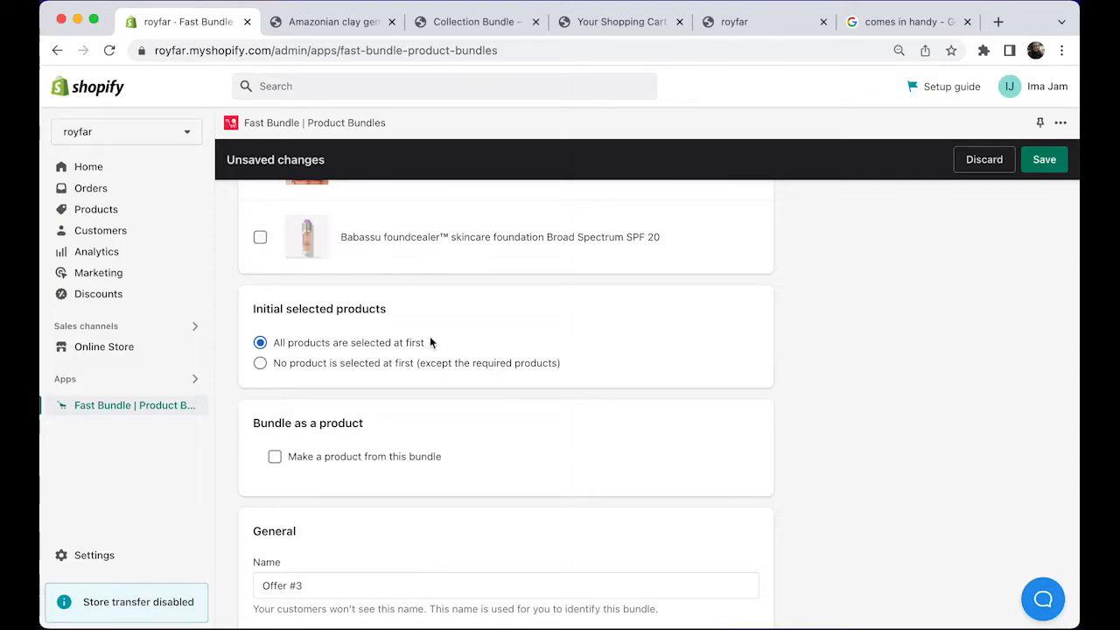
click(366, 365)
click(360, 344)
Review the remaining general and display settings and save the Product mix&match bundle.
scroll(359, 465, down, 1)
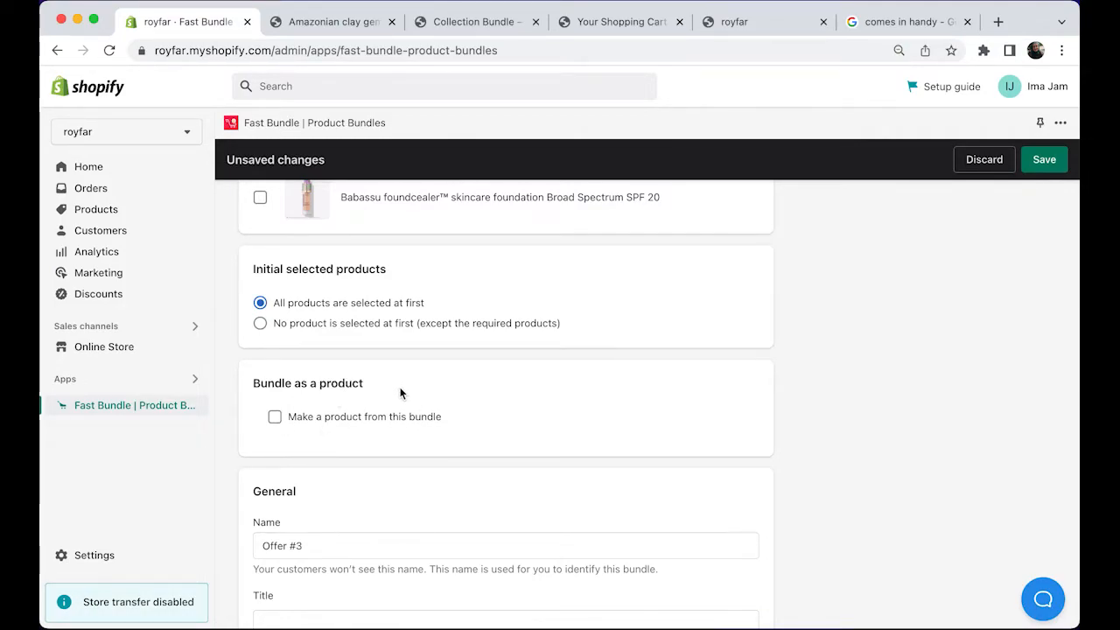
scroll(400, 393, down, 1)
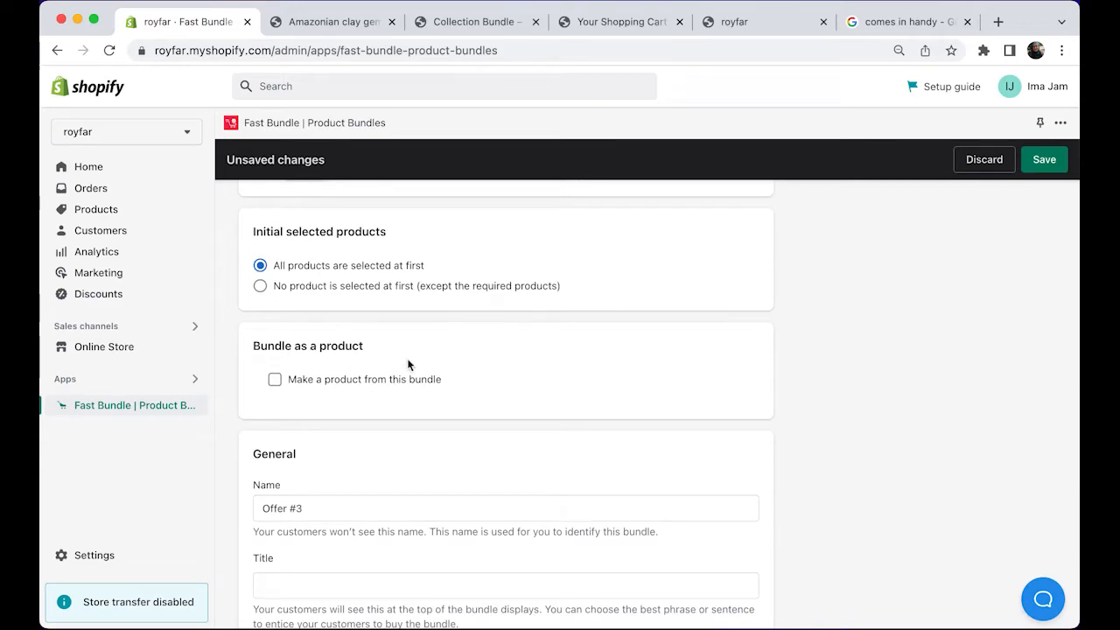
scroll(403, 372, down, 4)
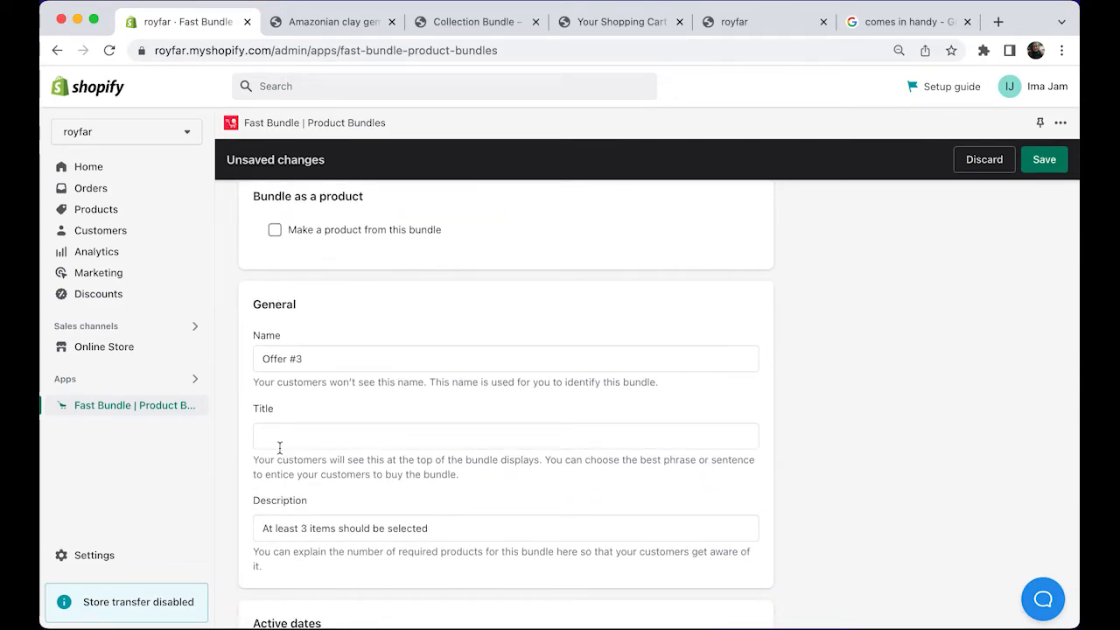
scroll(349, 515, down, 3)
scroll(386, 522, down, 3)
scroll(386, 523, up, 10)
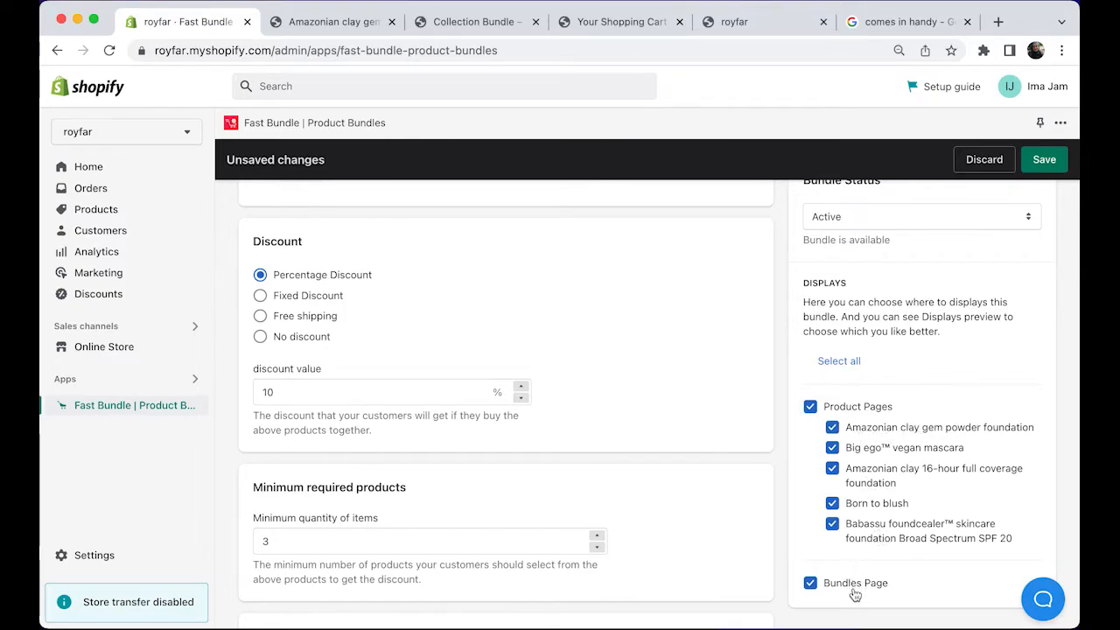
click(1047, 163)
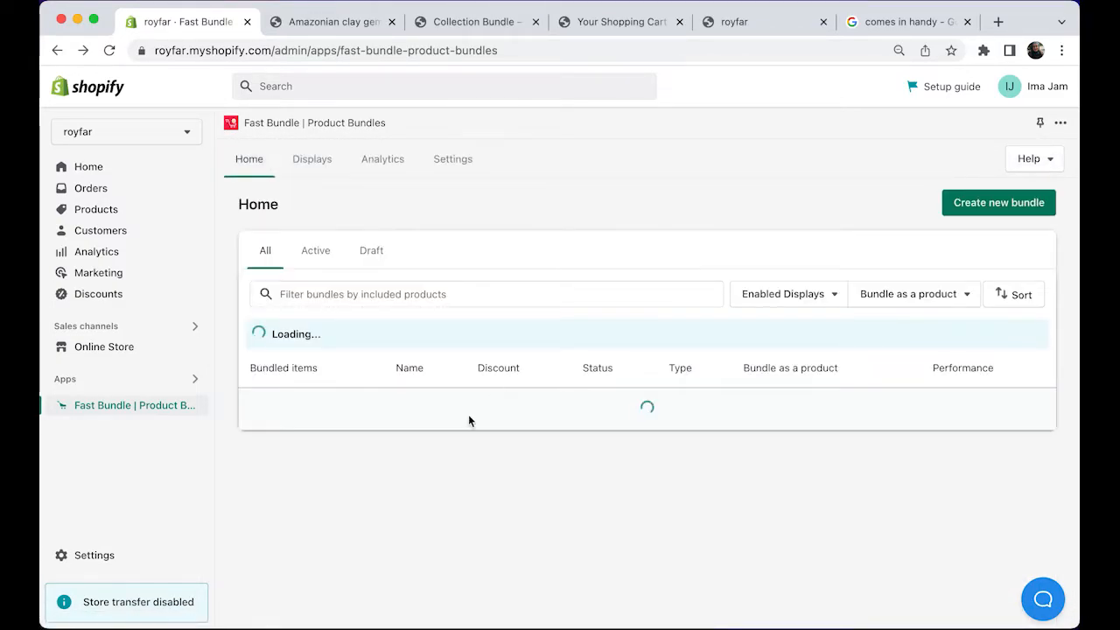
Preview Offer #3 on its product page and examine how the bundle and its selectable products are displayed.
click(577, 421)
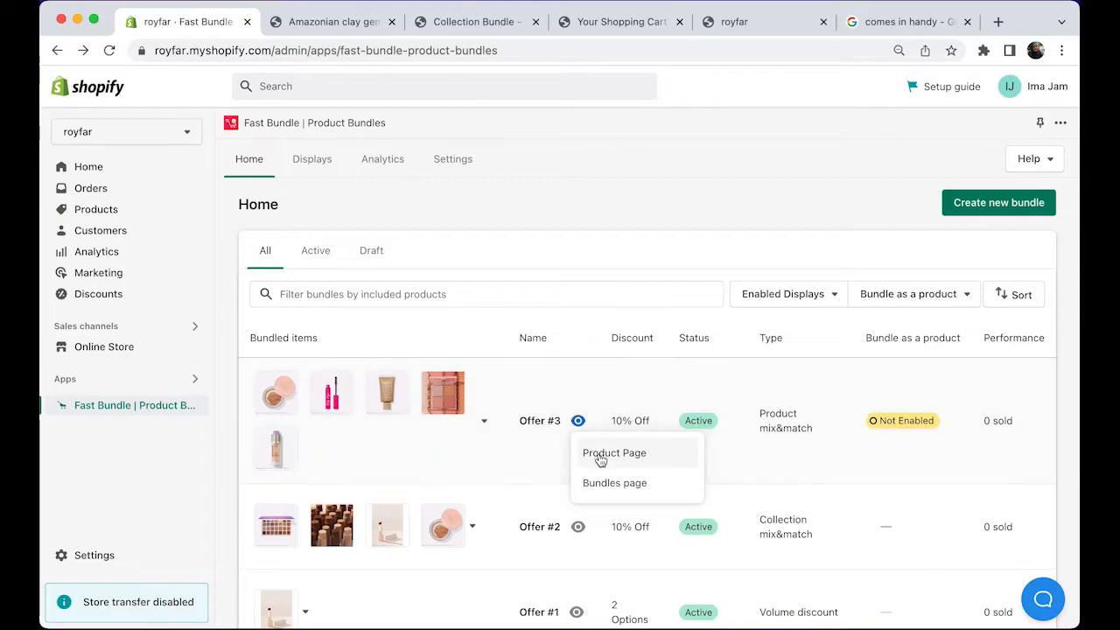
click(599, 453)
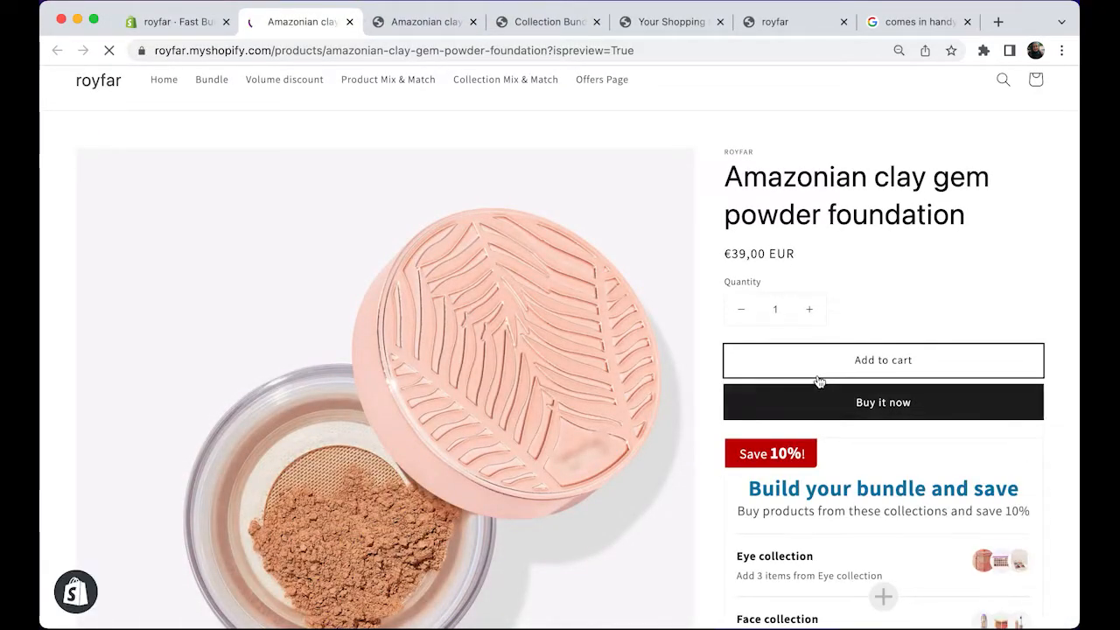
scroll(819, 381, down, 5)
scroll(819, 382, down, 6)
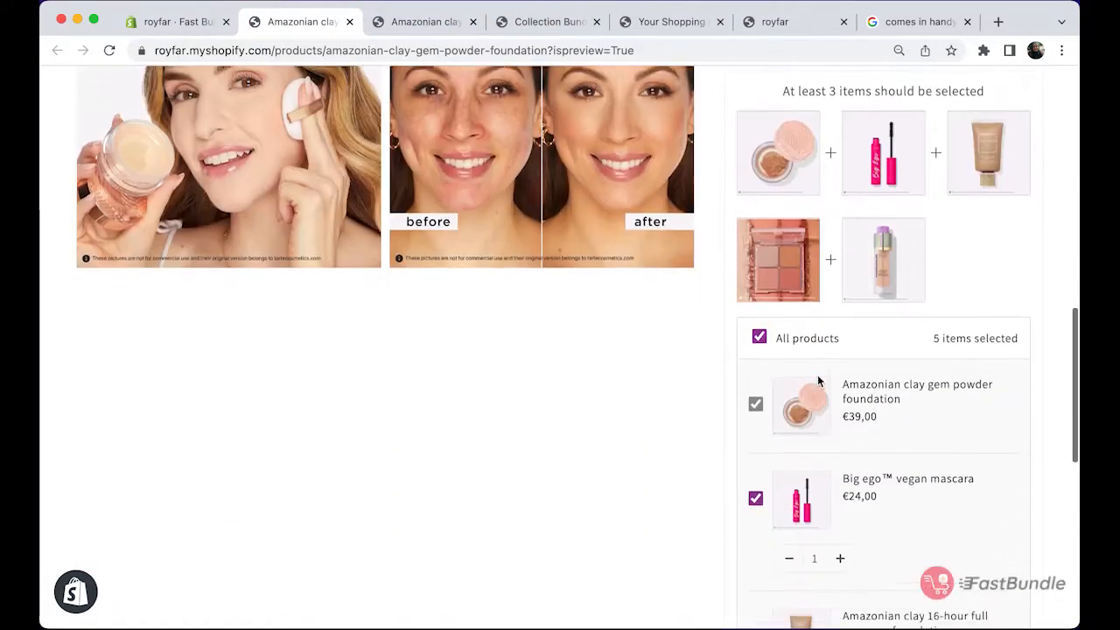
scroll(845, 234, up, 3)
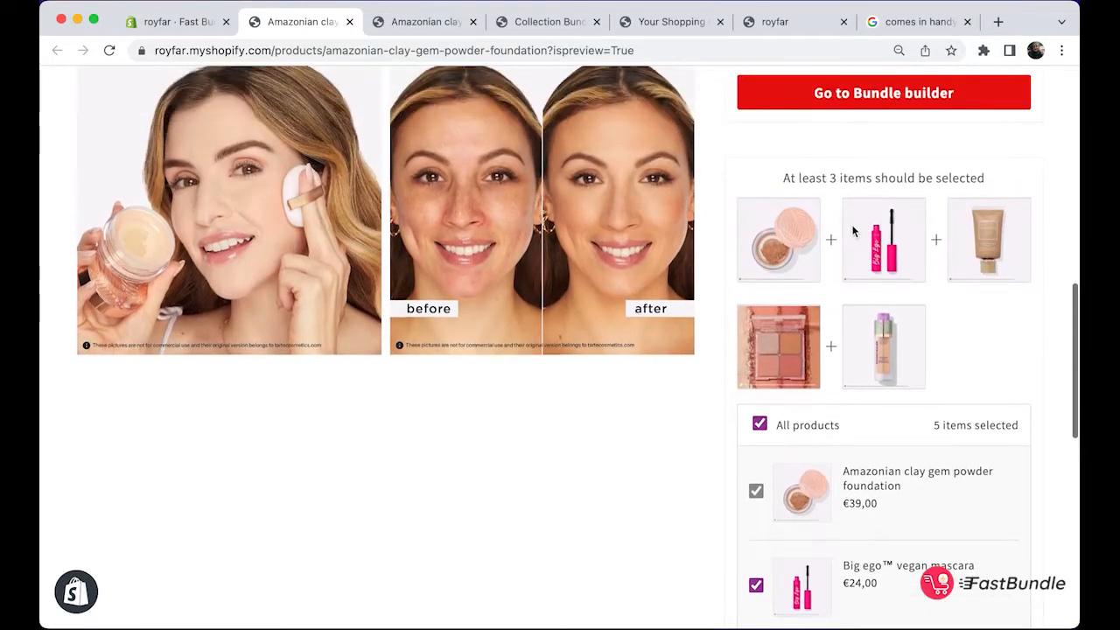
scroll(853, 233, down, 2)
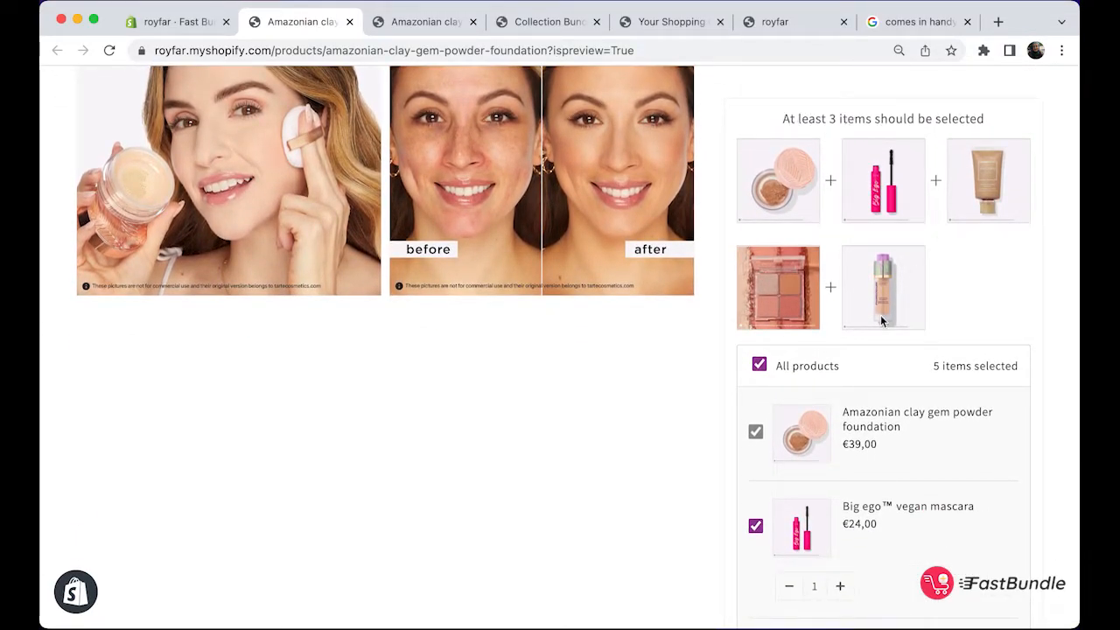
scroll(880, 315, down, 3)
scroll(826, 408, down, 3)
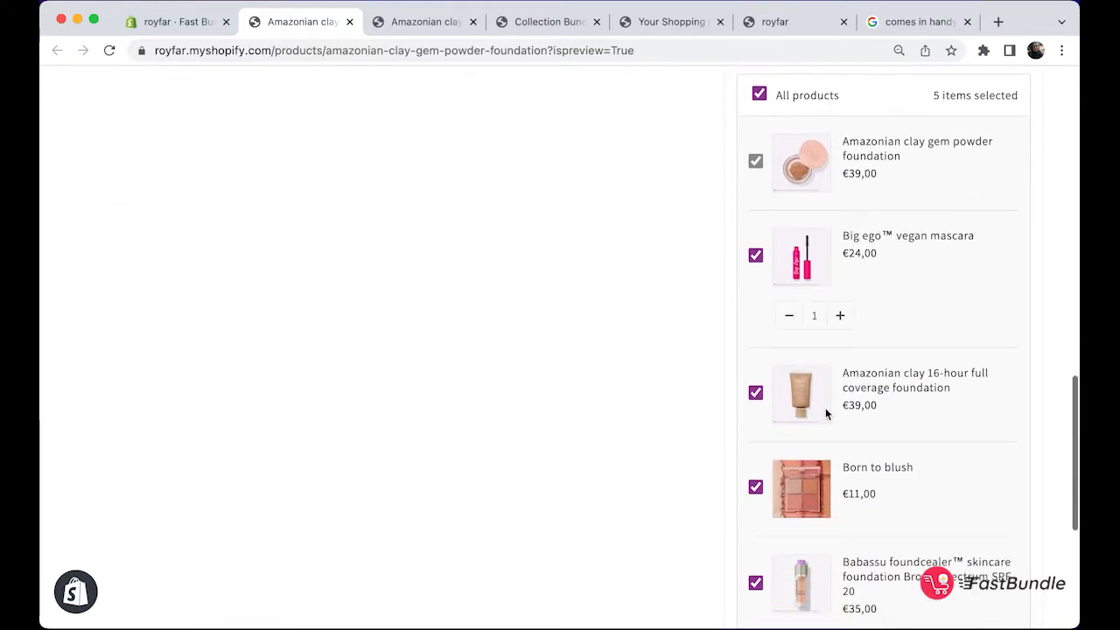
Try to deselect the required gem powder foundation, and deselect Amazonian clay 16-hour full coverage foundation and Born to blush in the bundle.
scroll(825, 408, up, 2)
click(756, 260)
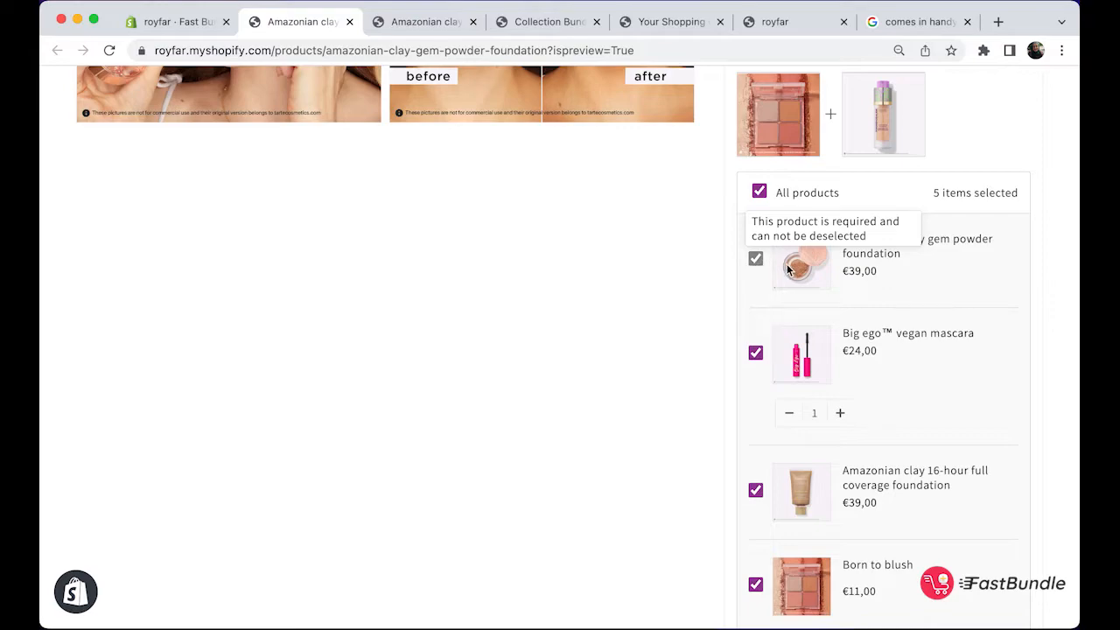
scroll(769, 327, down, 3)
click(756, 373)
click(755, 464)
scroll(755, 460, down, 3)
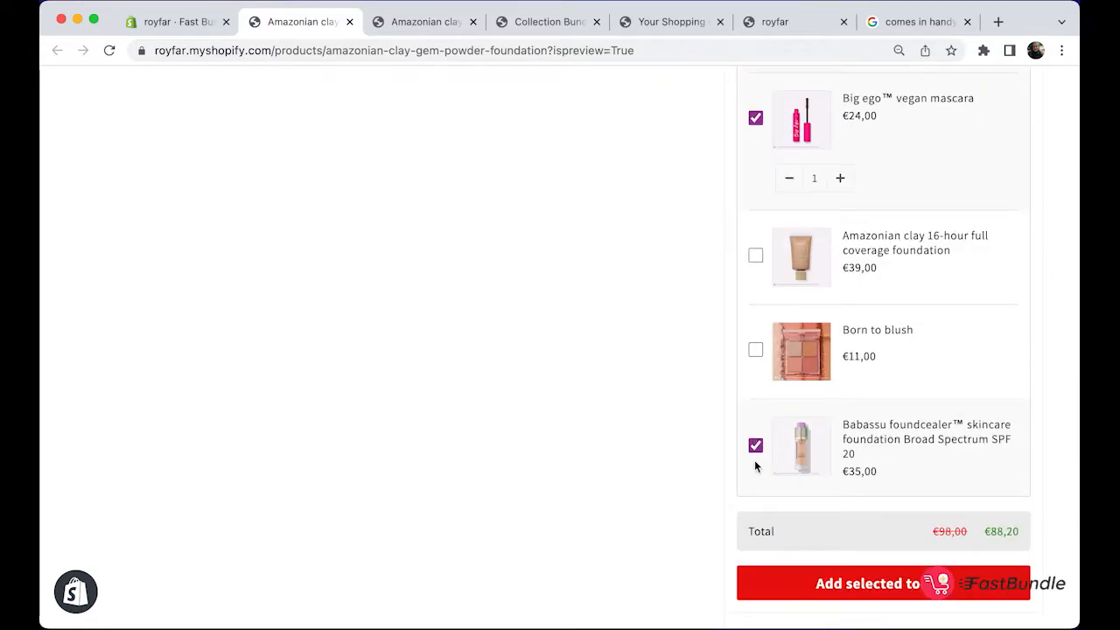
Deselect the Babassu foundcealer, reselect Born to blush and check how the bundle total responds.
scroll(805, 242, up, 3)
scroll(807, 250, down, 1)
scroll(808, 251, up, 1)
scroll(808, 254, down, 1)
scroll(798, 411, down, 1)
click(756, 510)
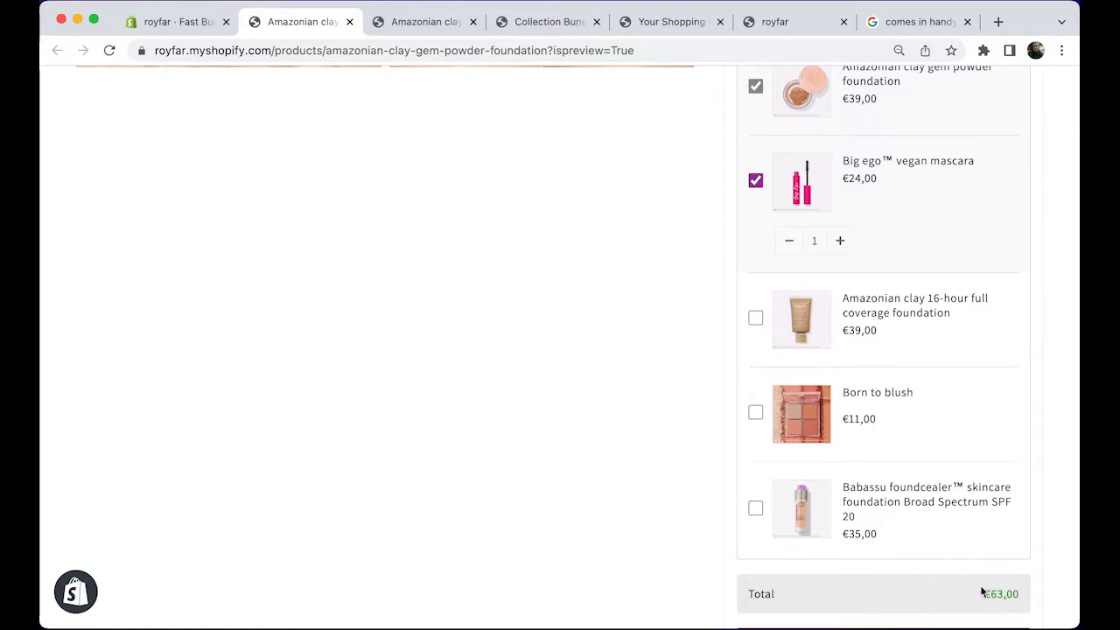
click(757, 414)
scroll(821, 262, up, 3)
scroll(821, 262, down, 5)
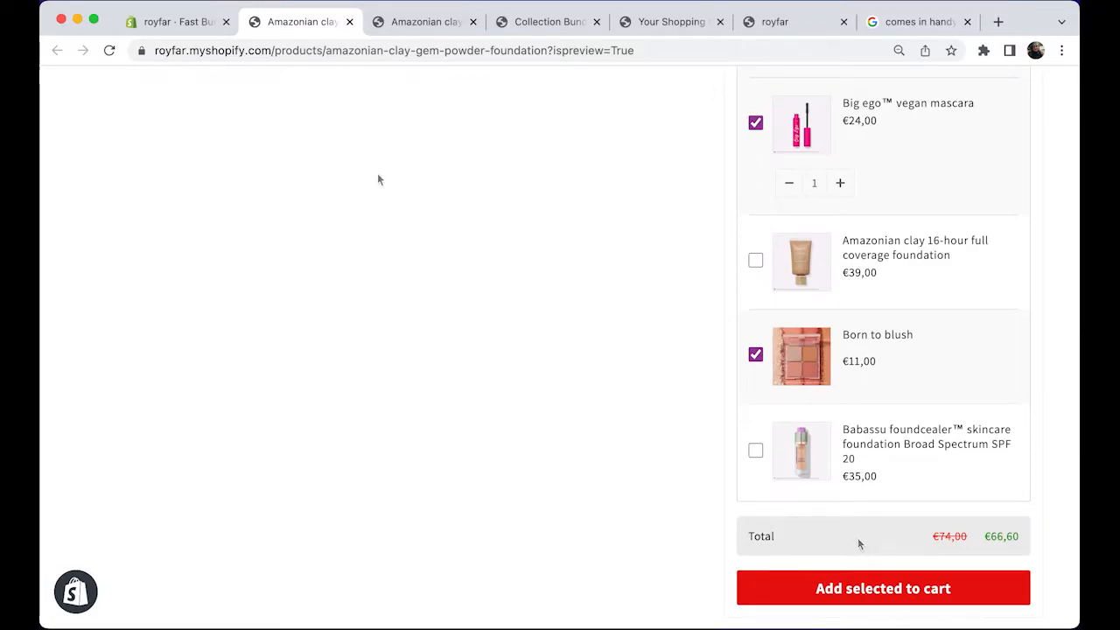
Return to the Fast Bundle admin and start a new Frequently bought together bundle.
click(177, 33)
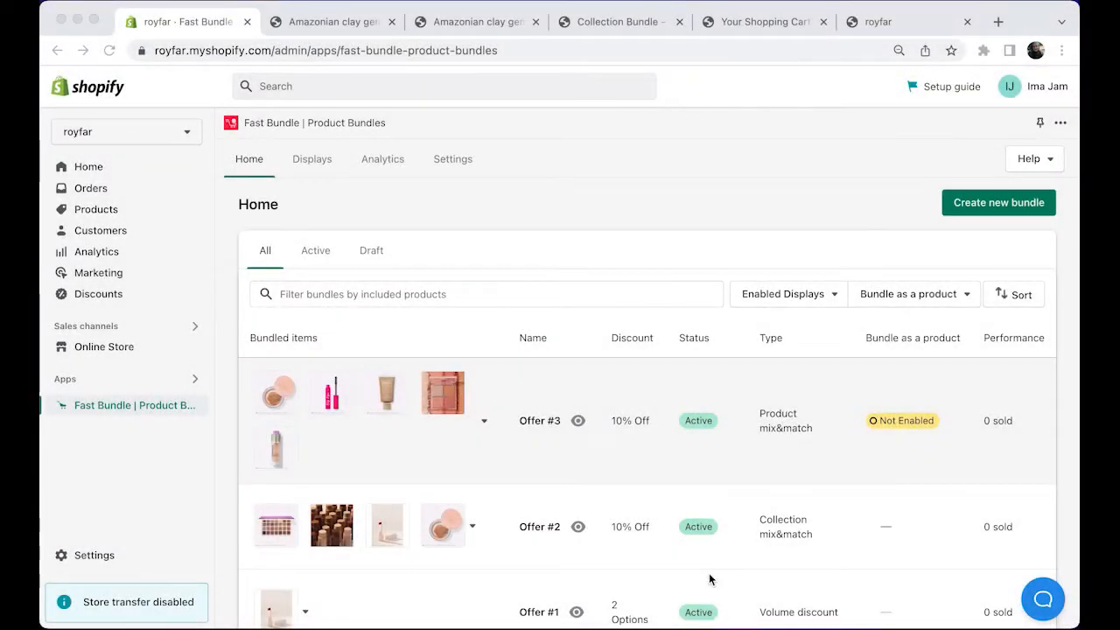
click(979, 210)
scroll(697, 426, down, 3)
click(591, 508)
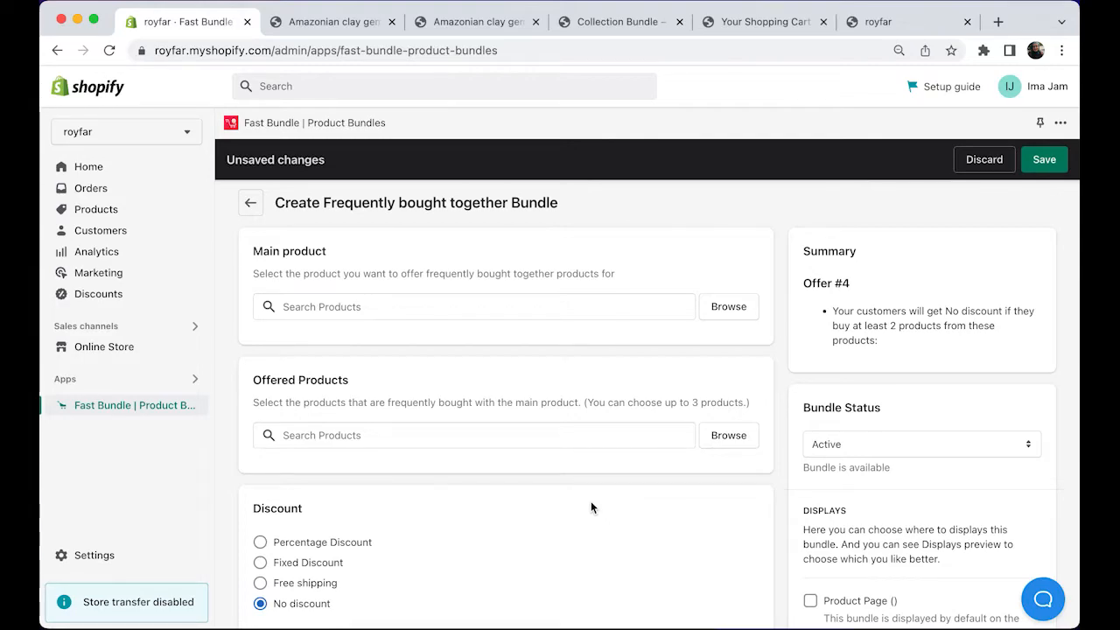
Set Magnetic Spirit Eyeshadow Palette as the main product of the Frequently bought together bundle.
click(733, 311)
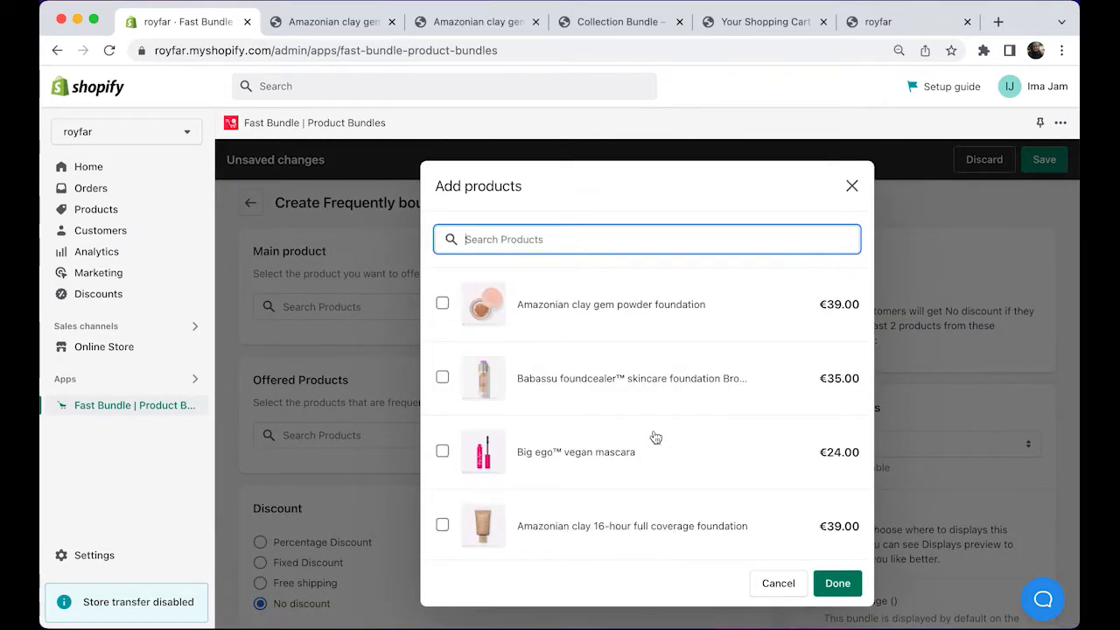
scroll(654, 437, down, 3)
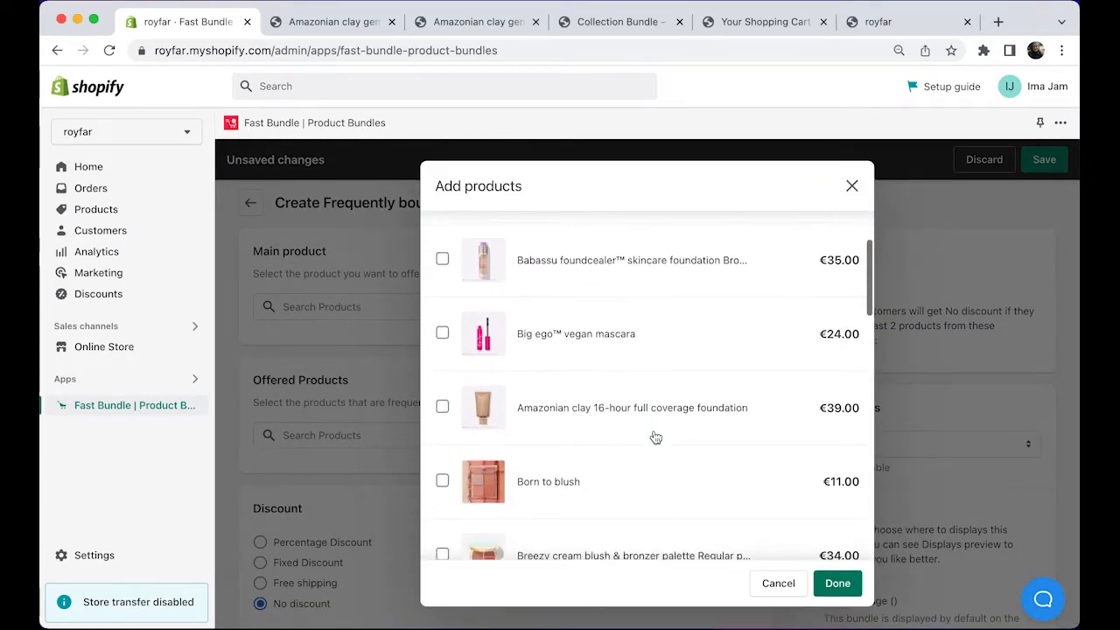
scroll(656, 437, down, 8)
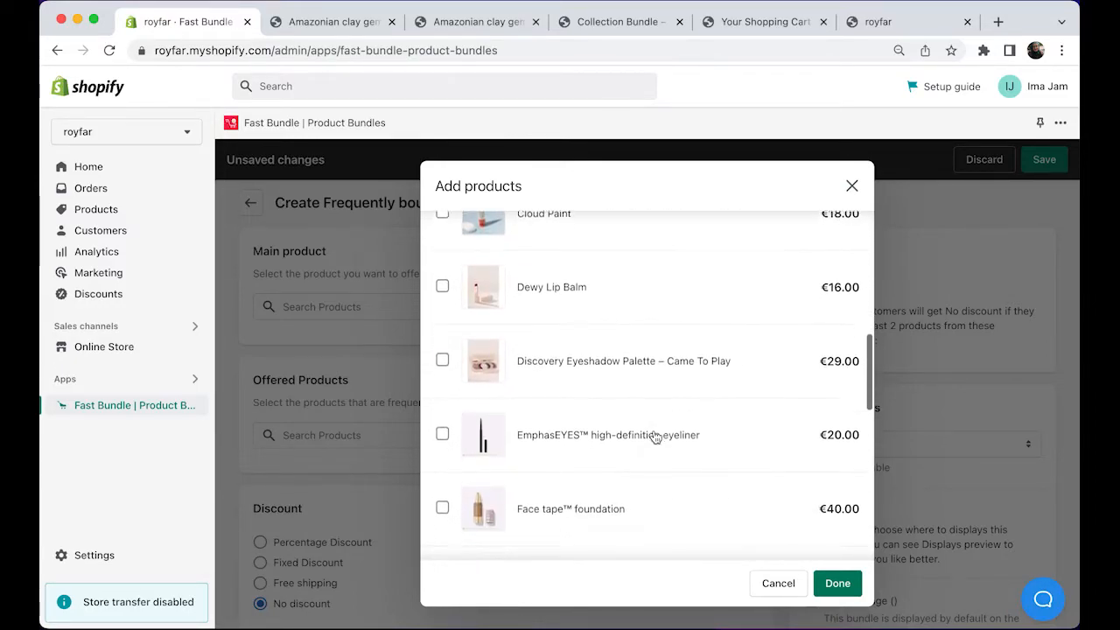
scroll(656, 437, down, 6)
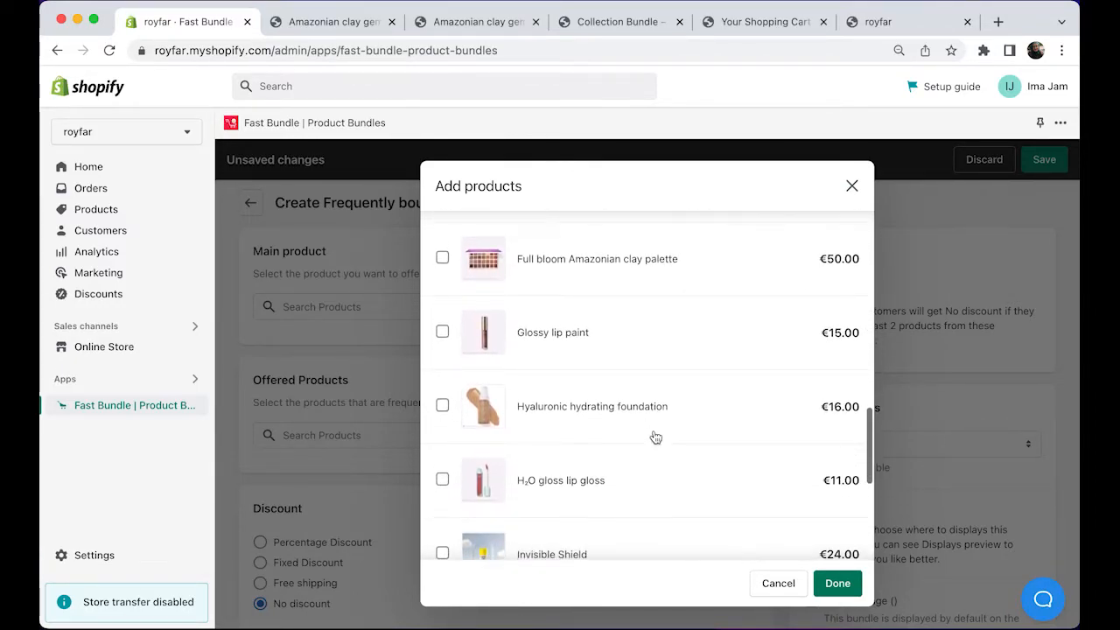
scroll(655, 437, down, 1)
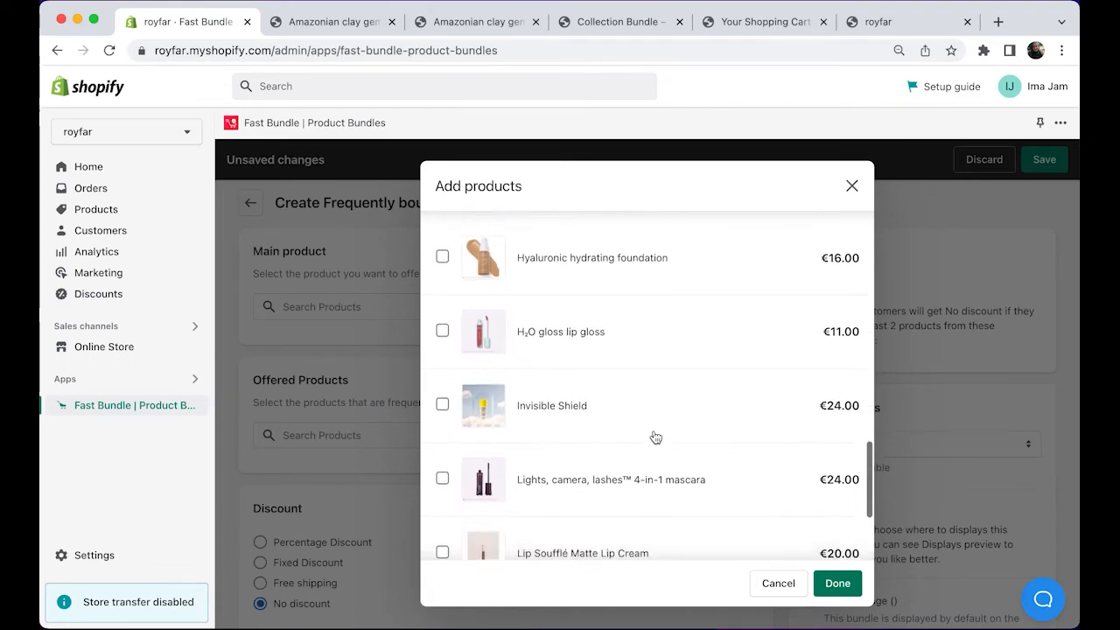
scroll(656, 437, down, 5)
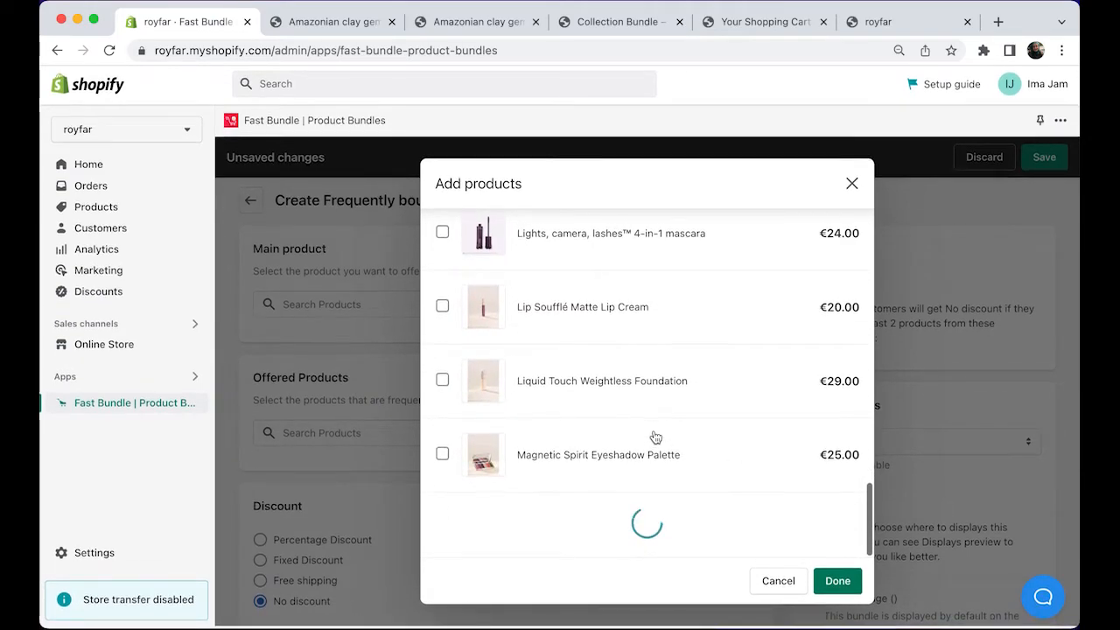
click(445, 458)
click(845, 584)
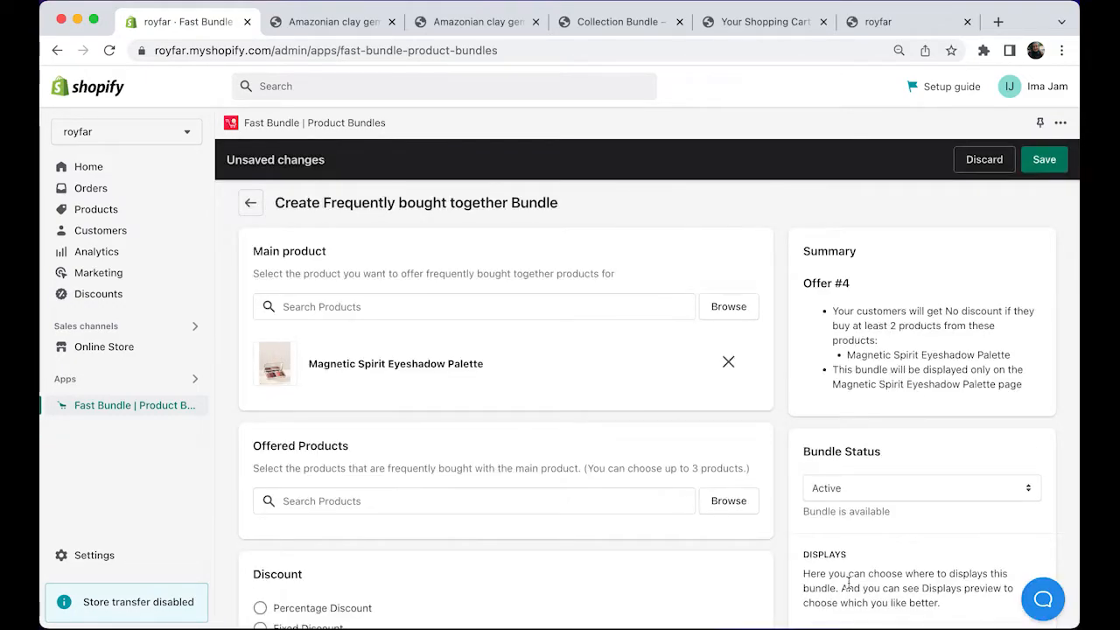
Add Big ego vegan mascara and Amazonian clay gem powder foundation as the offered products.
scroll(432, 442, down, 2)
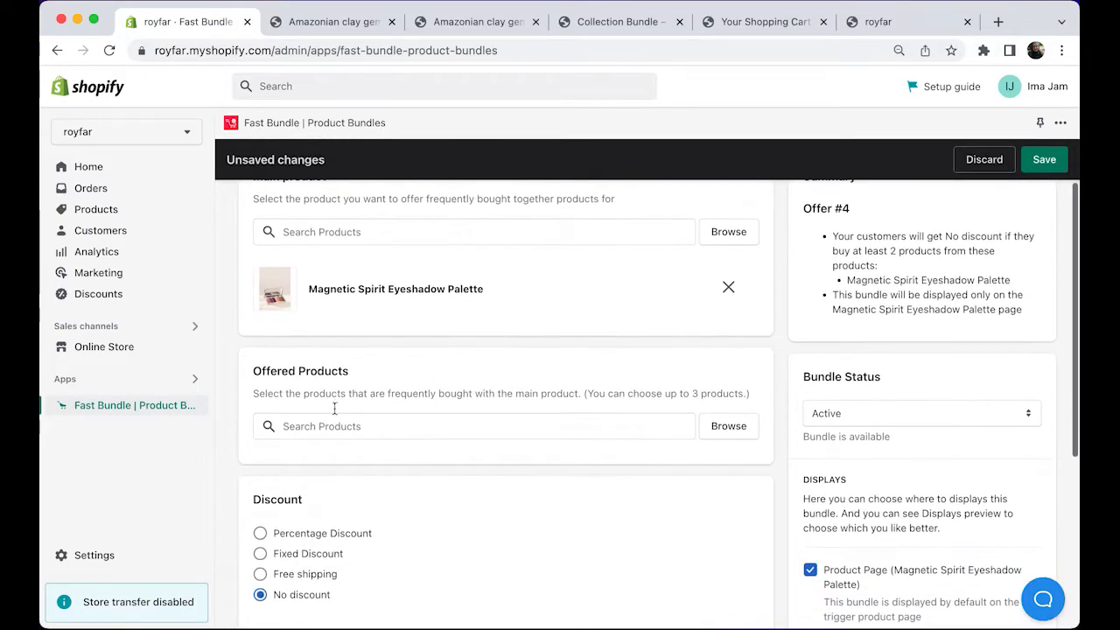
click(711, 429)
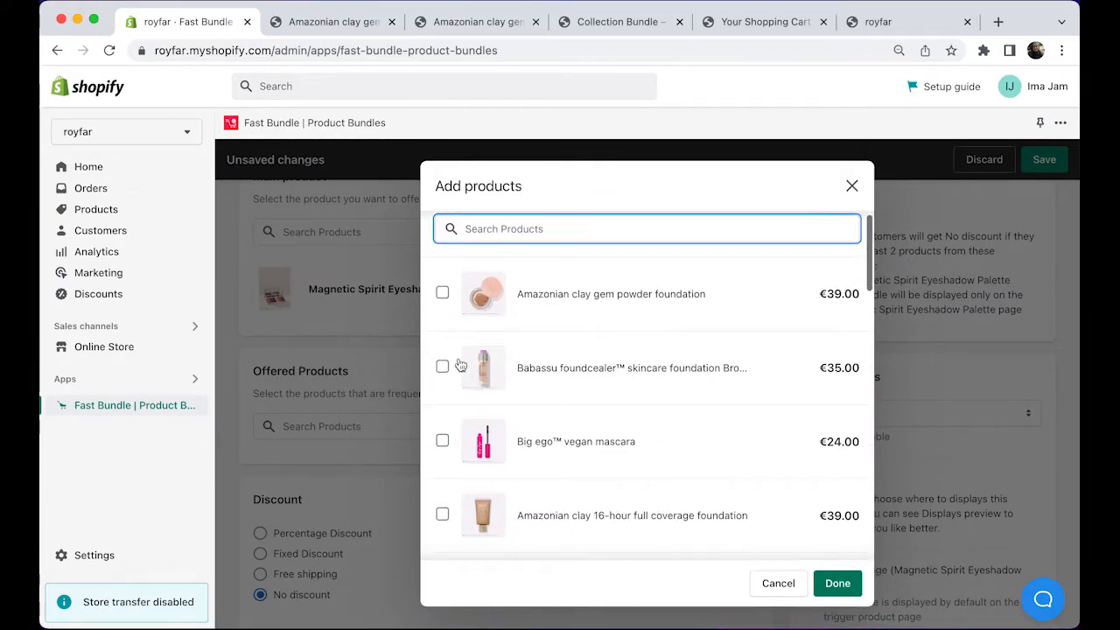
click(443, 293)
click(443, 442)
click(840, 583)
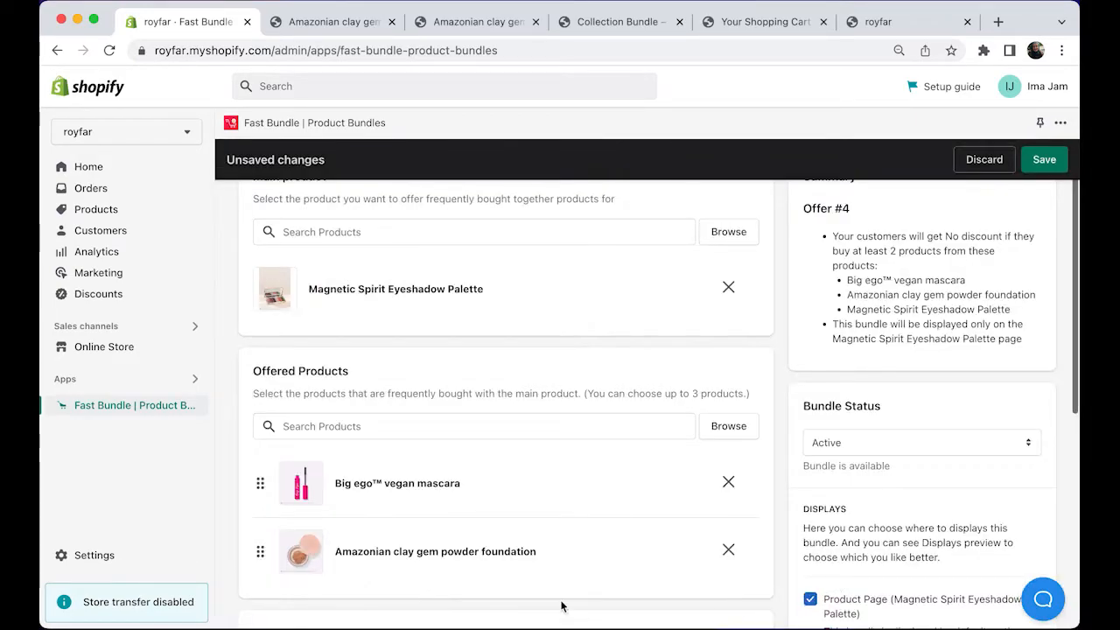
Give the bundle a 10% percentage discount and set the minimum required offered products to 1.
scroll(544, 447, down, 2)
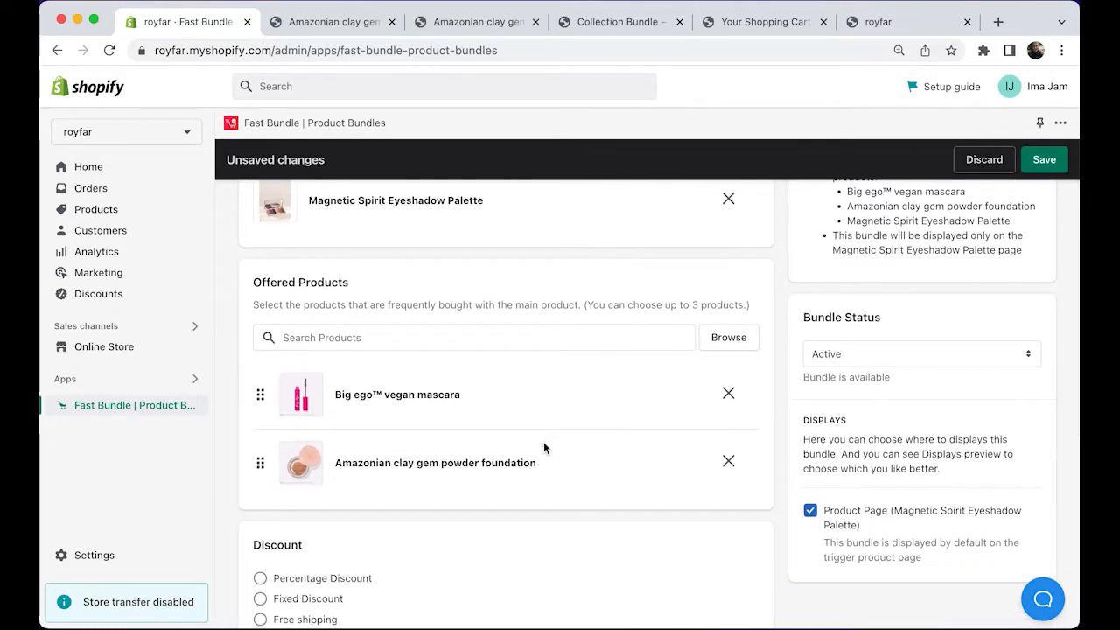
scroll(543, 448, down, 2)
scroll(383, 515, down, 1)
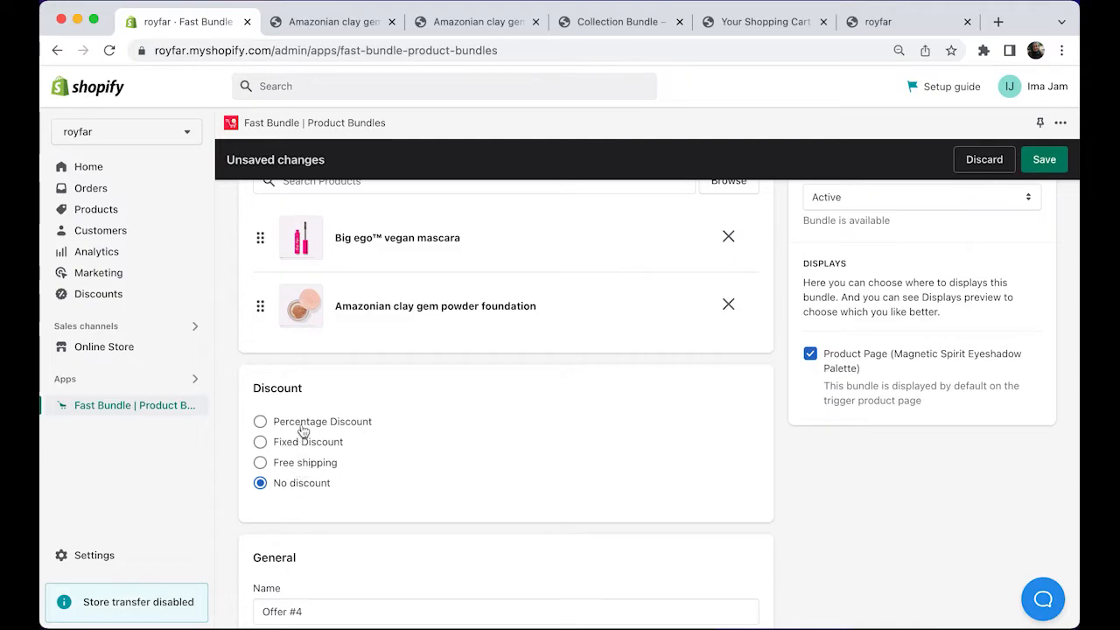
click(260, 421)
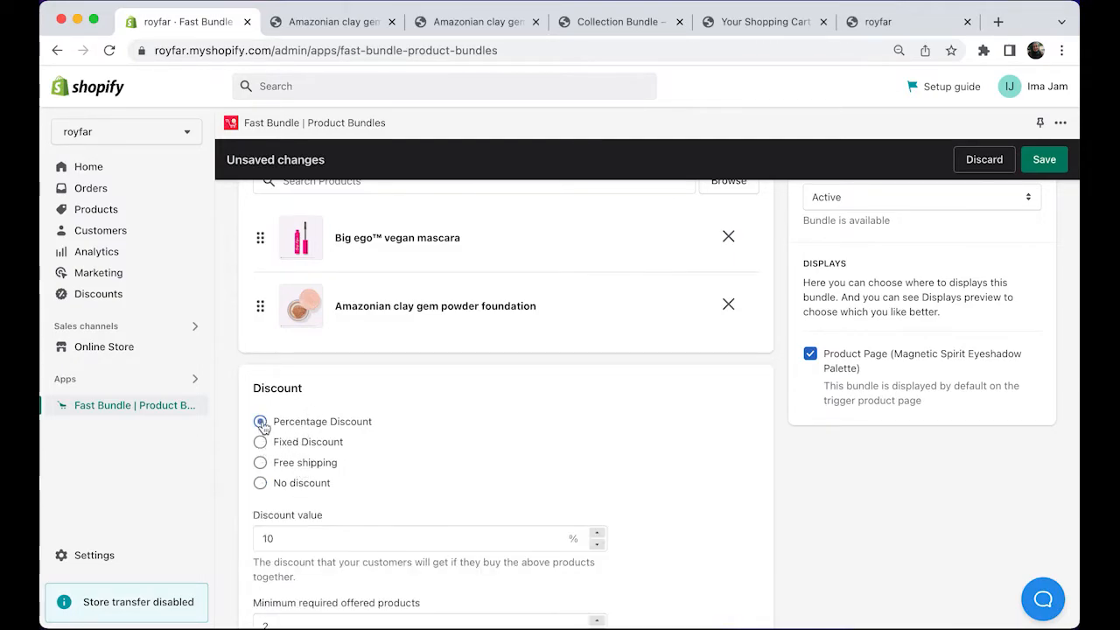
scroll(365, 517, down, 2)
scroll(364, 514, down, 1)
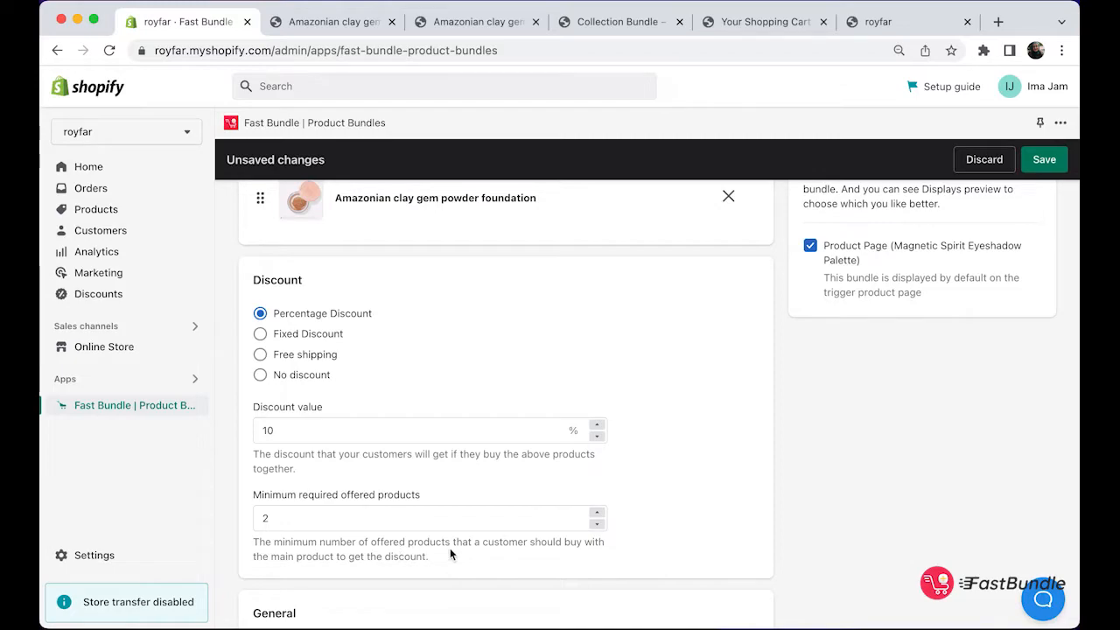
click(598, 527)
click(675, 509)
Review the main product, offered products, discount and general details, and save the Frequently bought together bundle.
scroll(678, 499, up, 1)
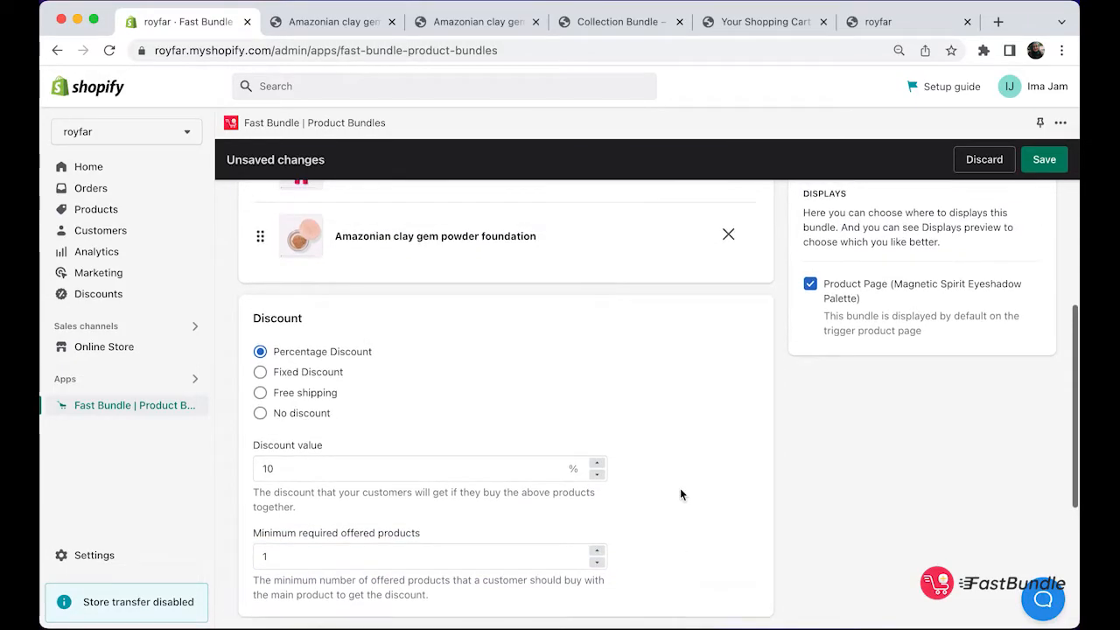
scroll(379, 415, up, 5)
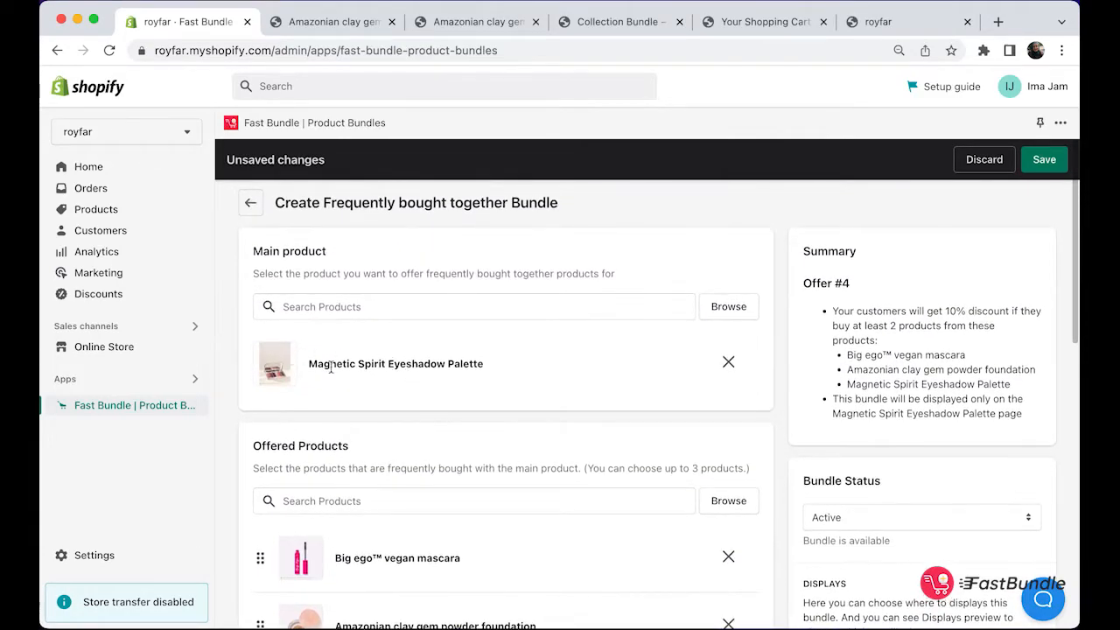
scroll(463, 387, down, 3)
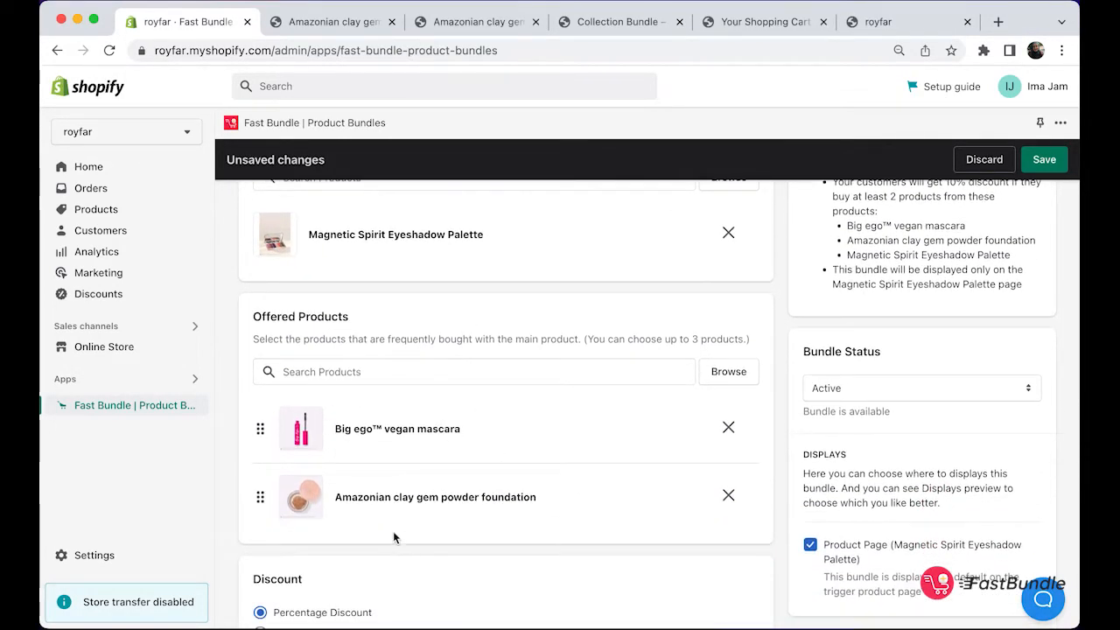
scroll(463, 555, down, 10)
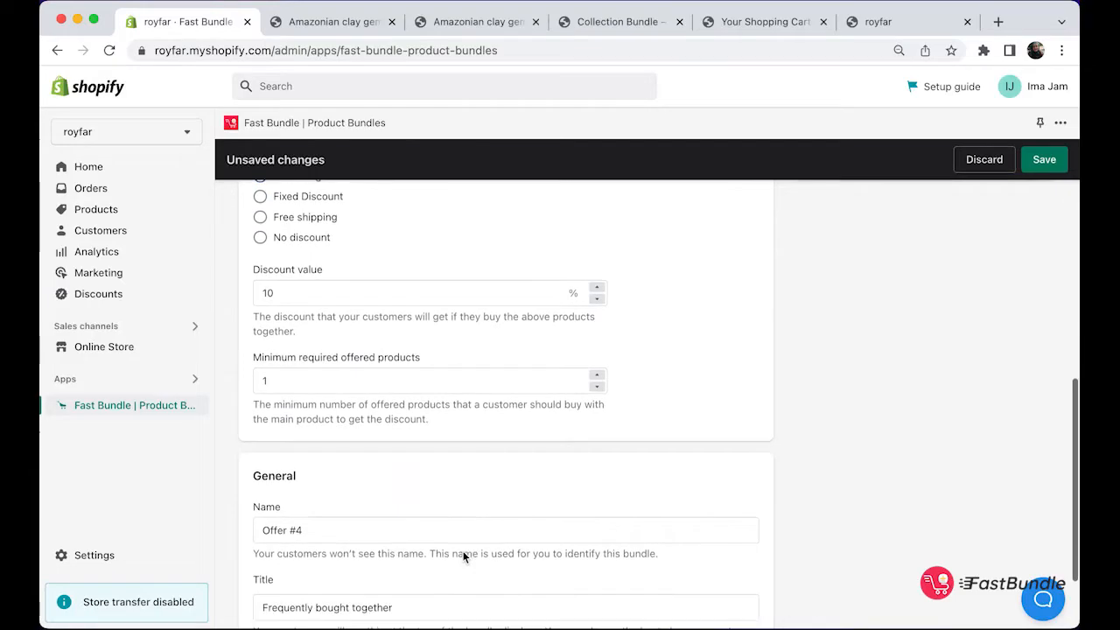
scroll(464, 556, down, 2)
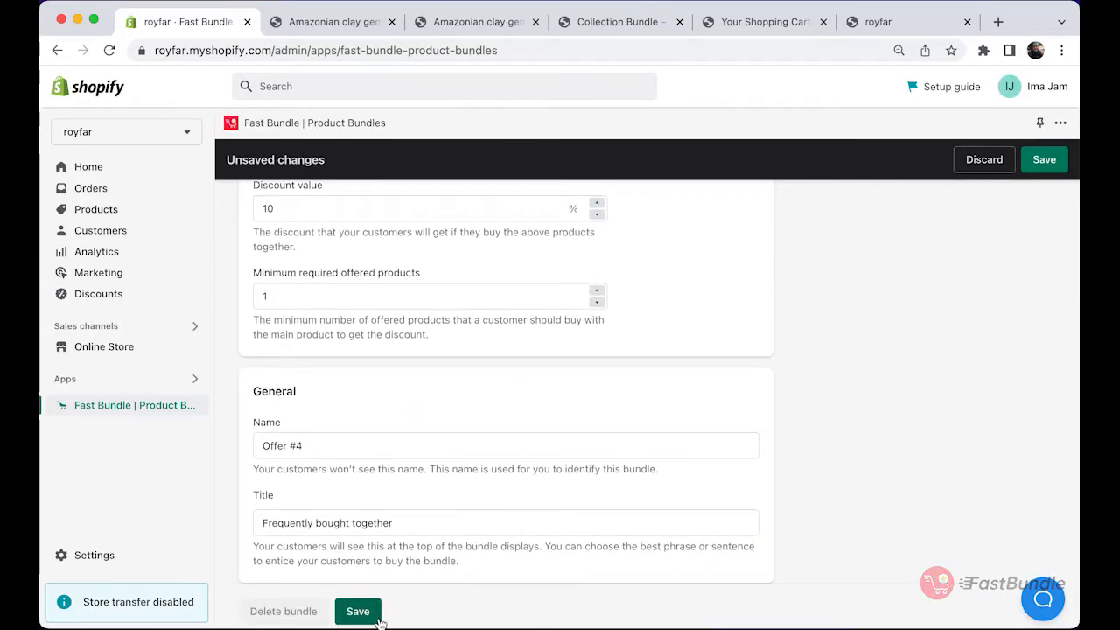
scroll(477, 429, up, 13)
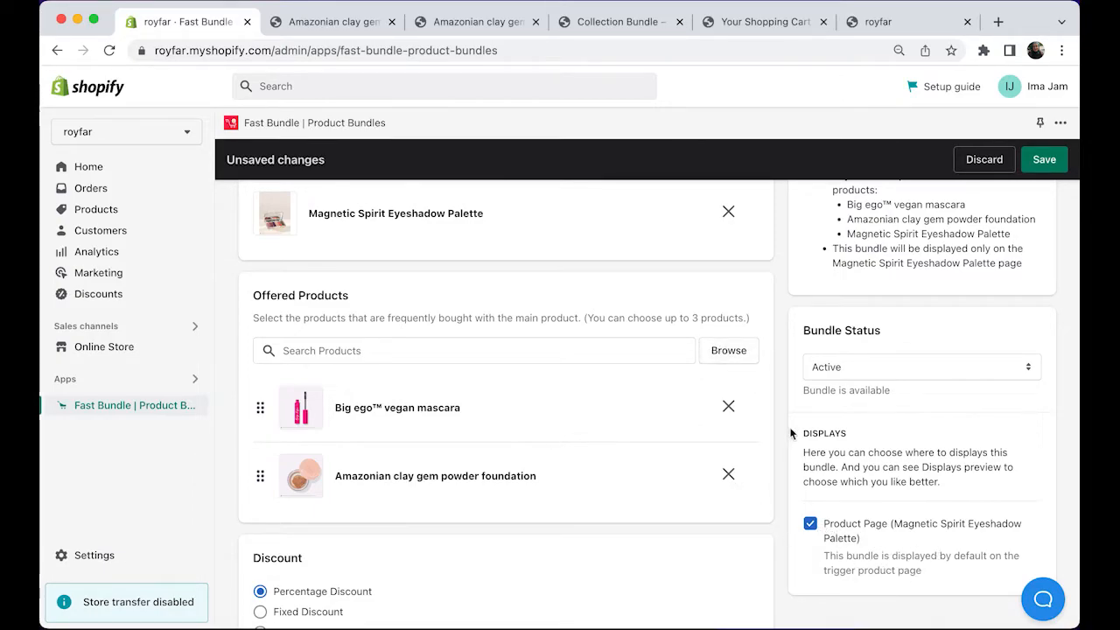
click(1044, 160)
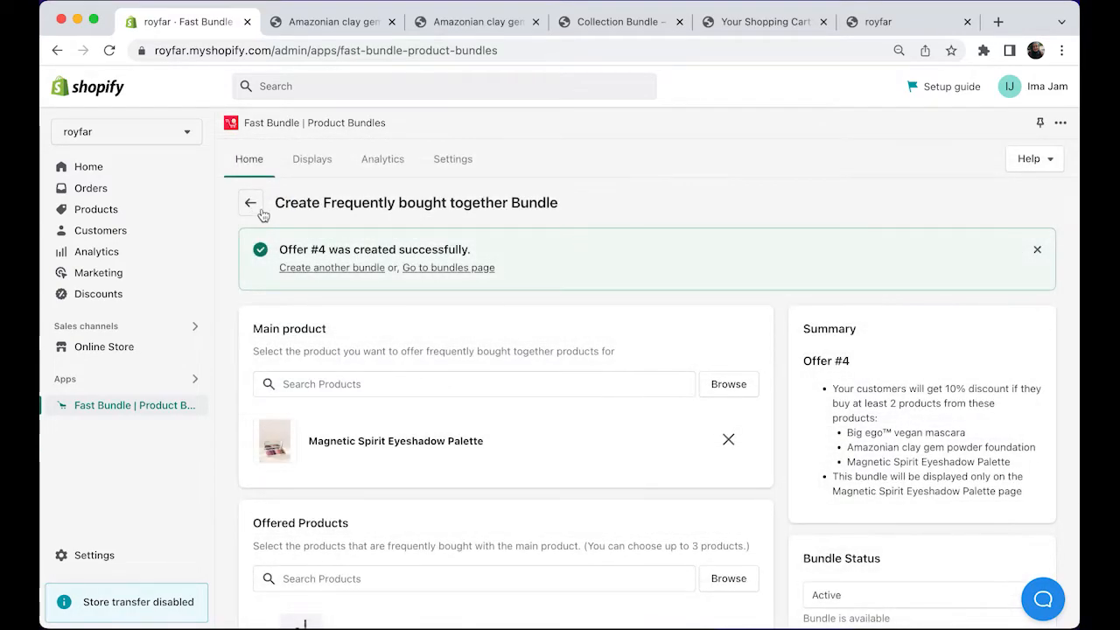
Preview Offer #4 on its product page from the bundles list and find the Frequently bought together section.
click(249, 203)
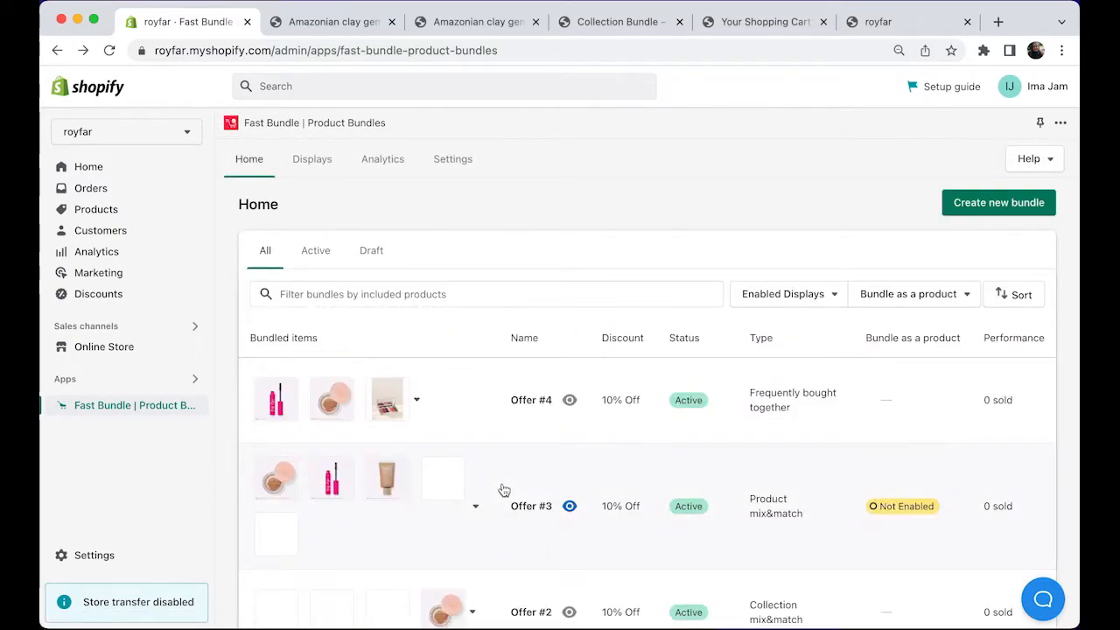
click(569, 400)
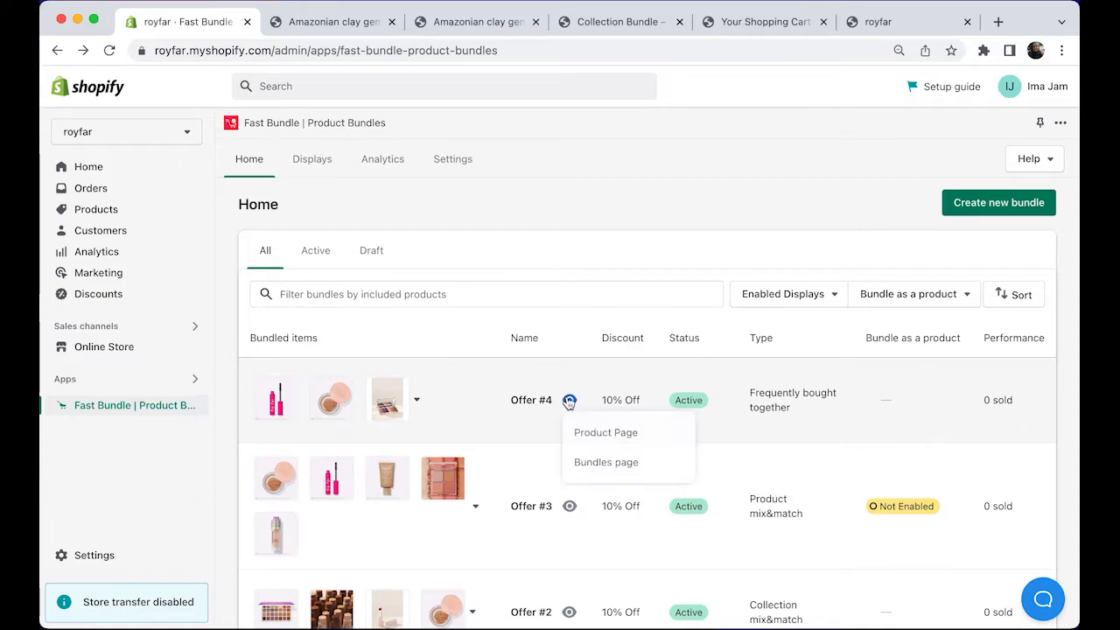
click(603, 432)
scroll(707, 483, down, 5)
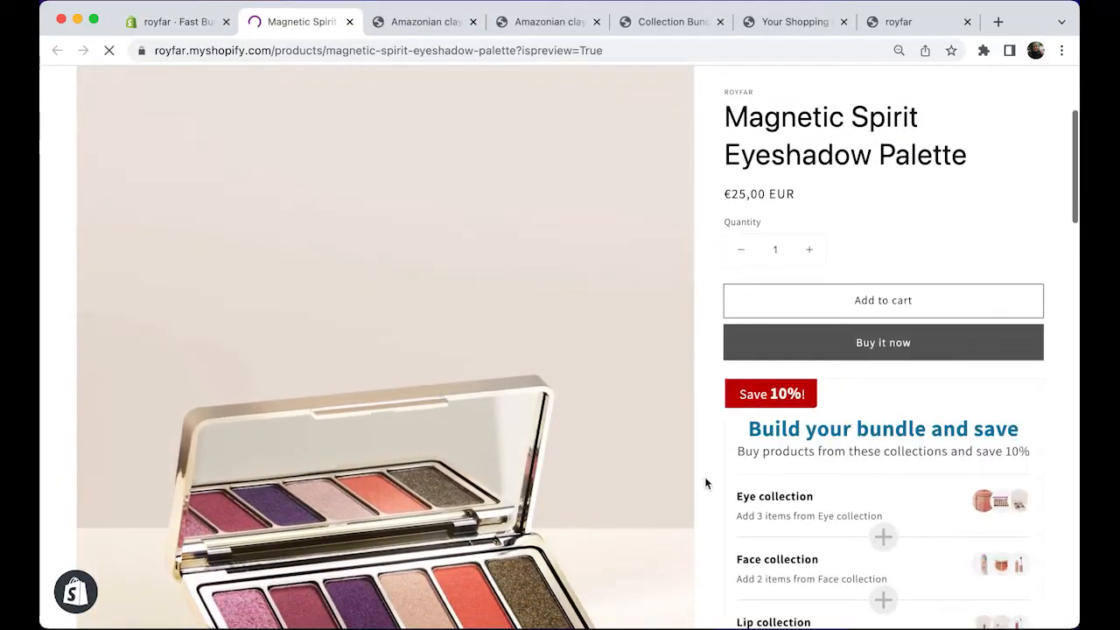
scroll(707, 482, down, 10)
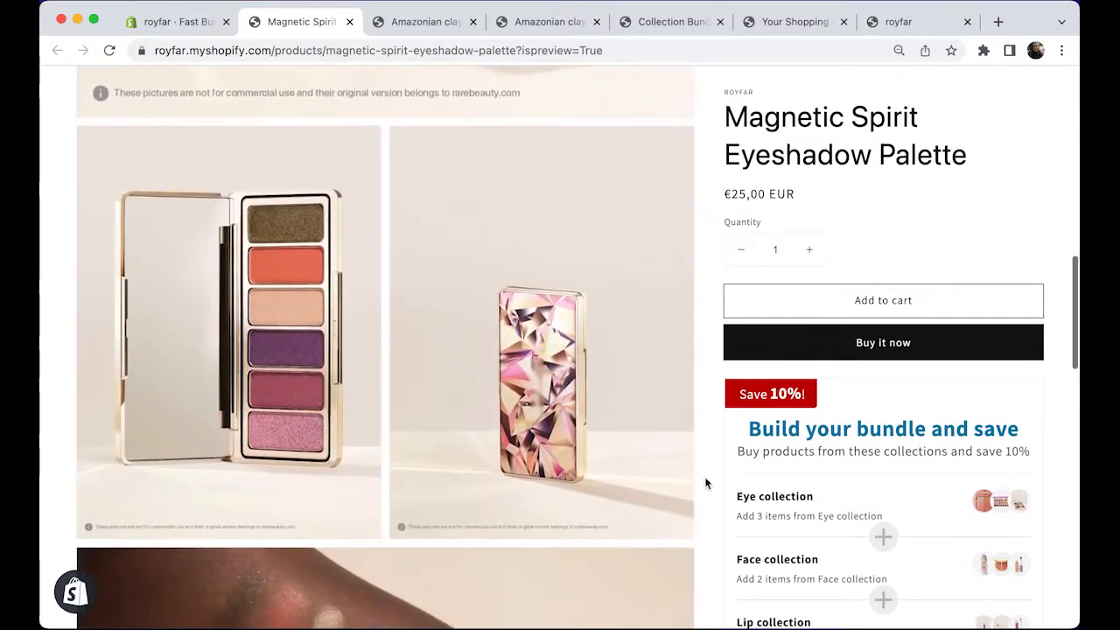
scroll(704, 476, down, 15)
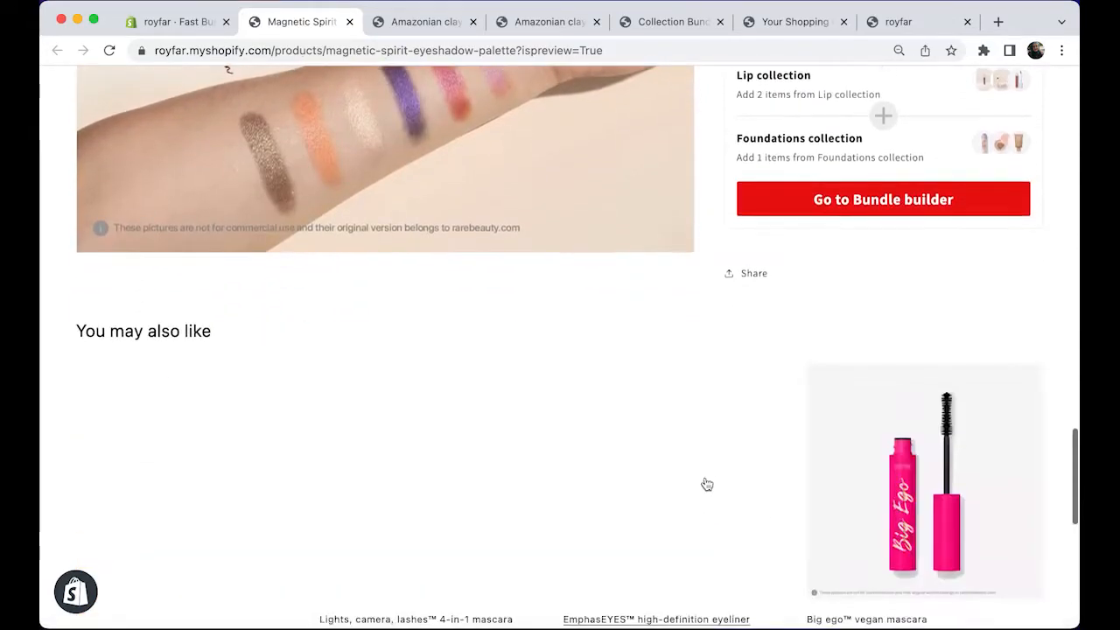
scroll(574, 461, down, 4)
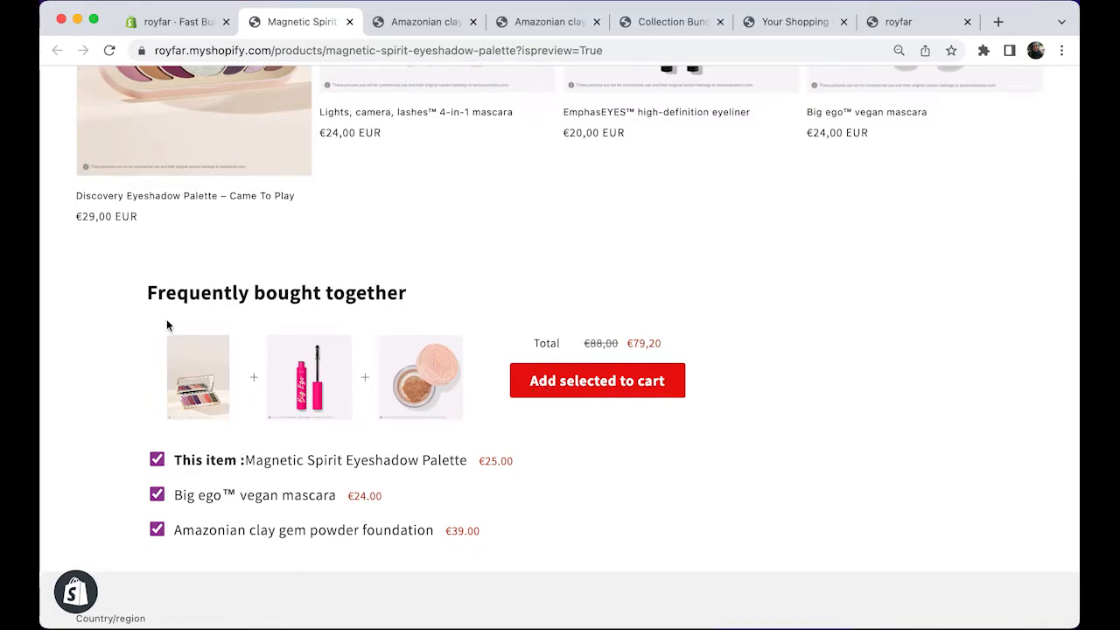
Deselect Amazonian clay gem powder foundation and Big ego vegan mascara, reselect the mascara, and check how the total responds.
click(158, 530)
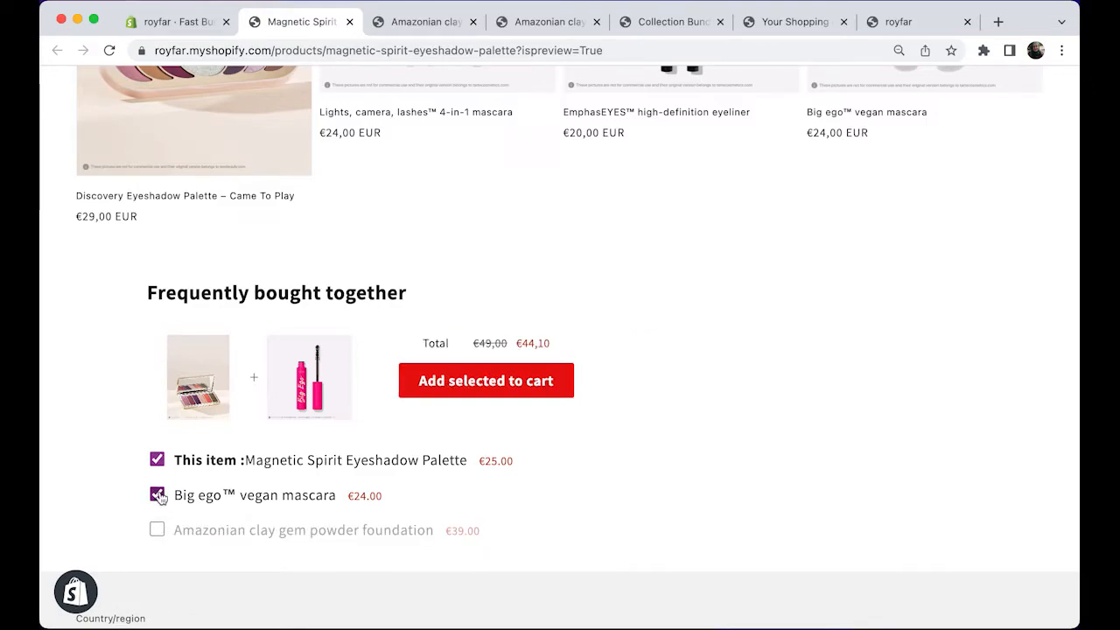
click(158, 495)
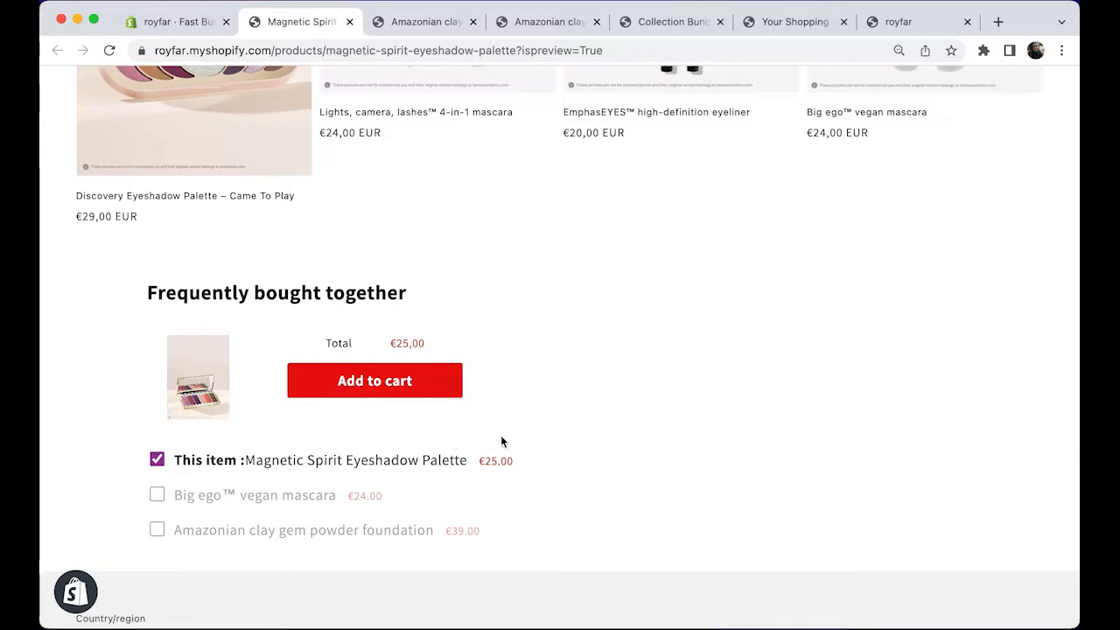
click(158, 497)
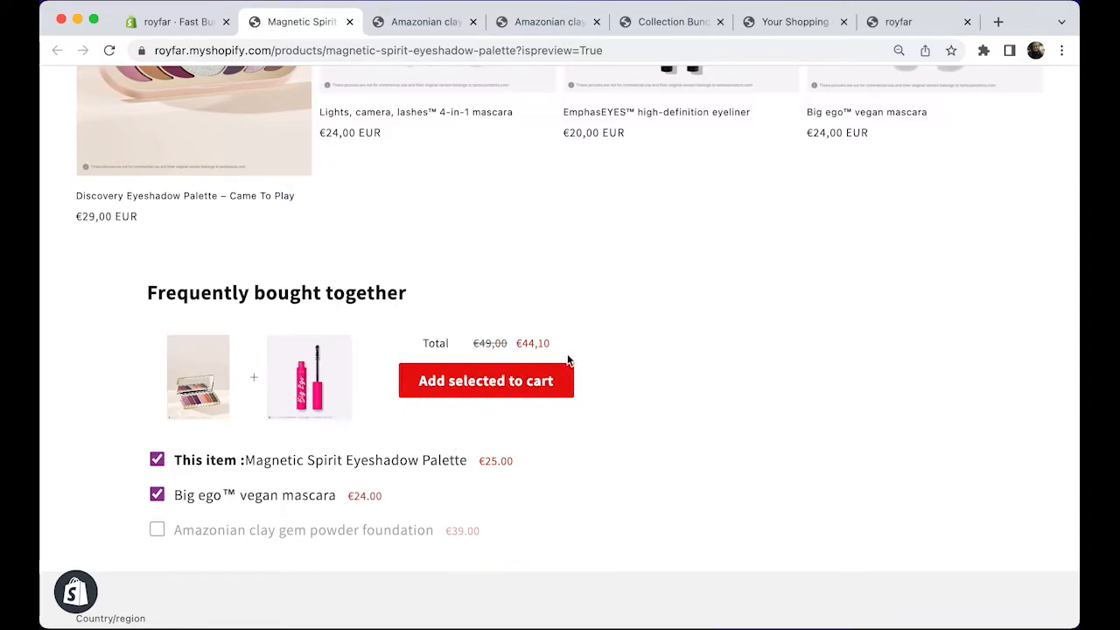
Return to the Fast Bundle admin, look over the display options and open the Product Page display for customization.
click(198, 21)
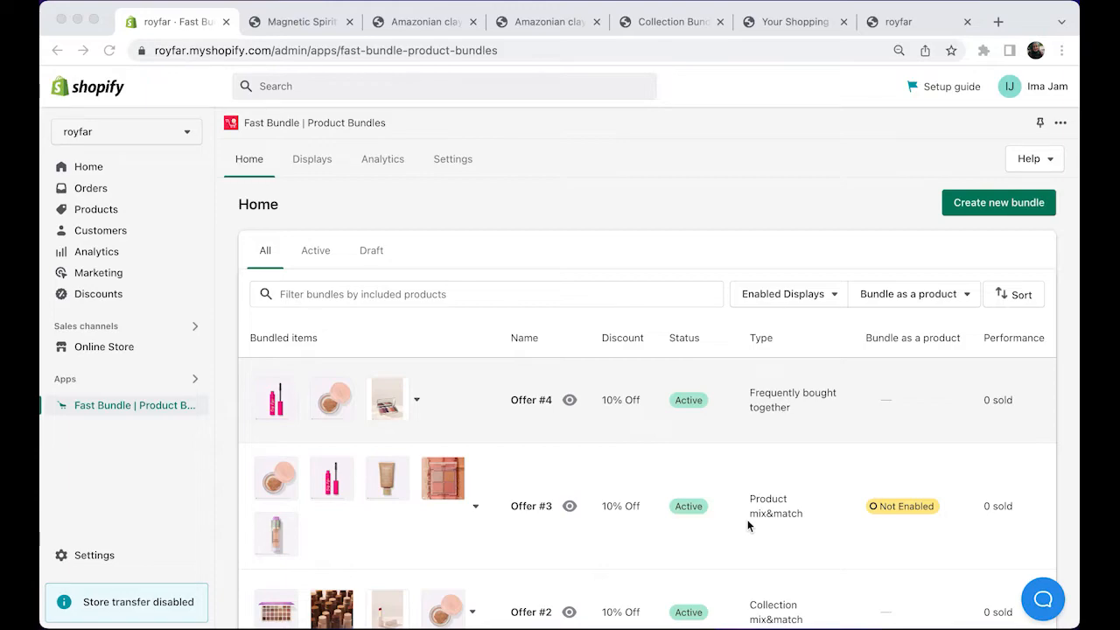
click(313, 161)
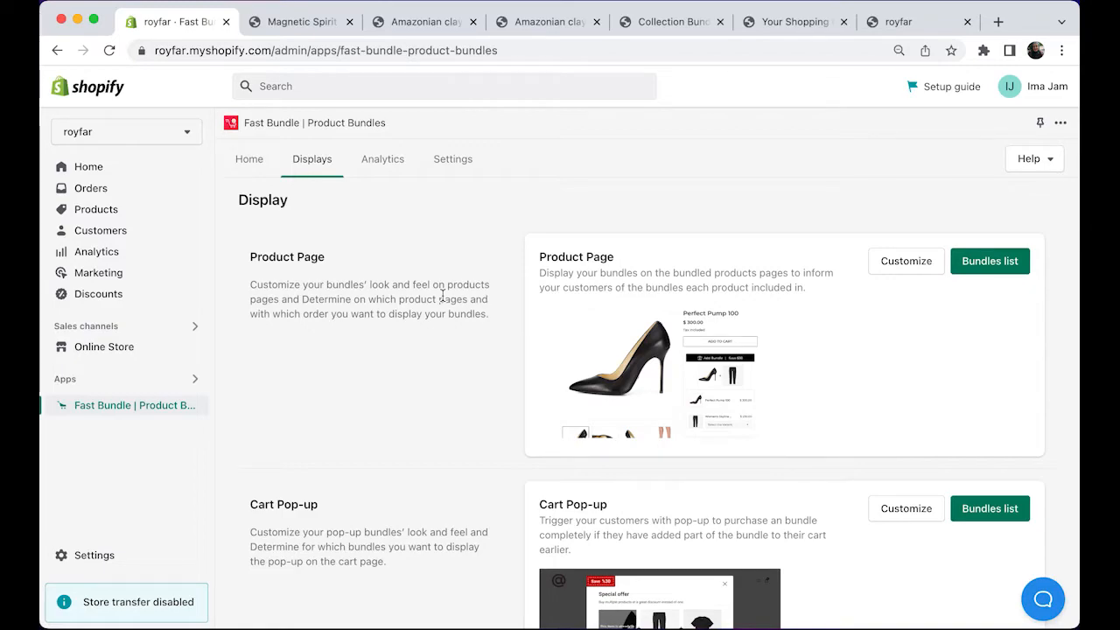
scroll(460, 420, down, 3)
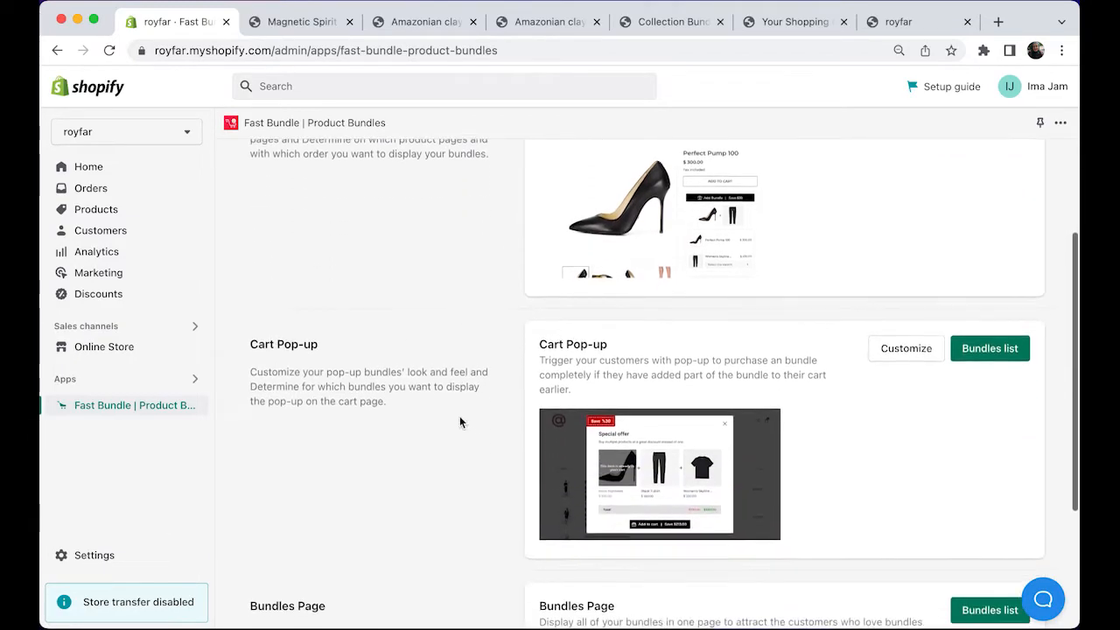
scroll(460, 420, up, 3)
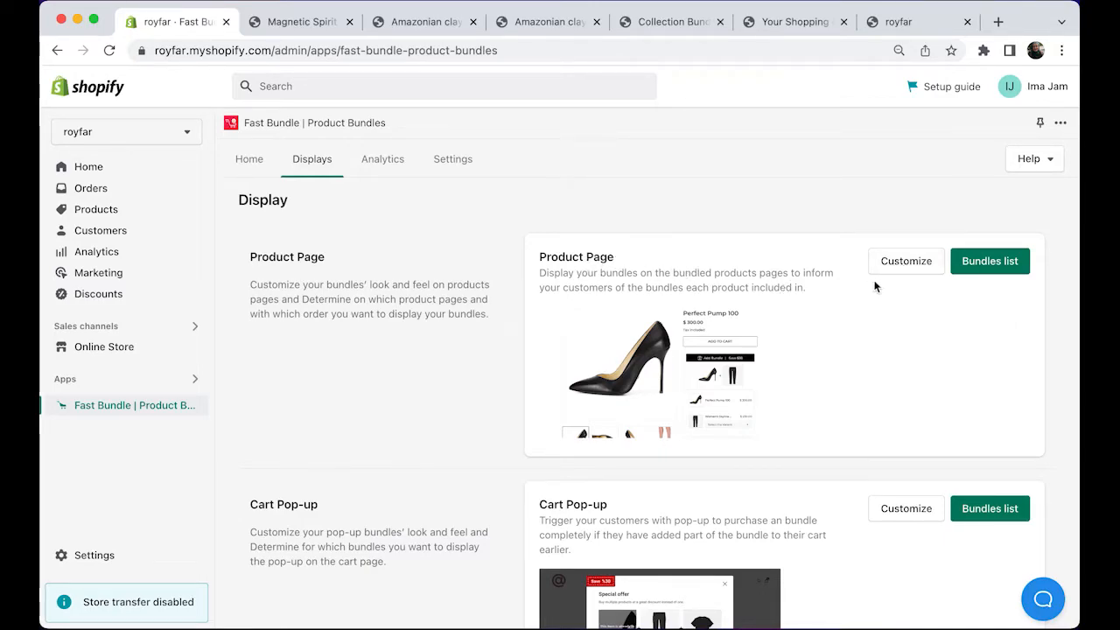
click(905, 260)
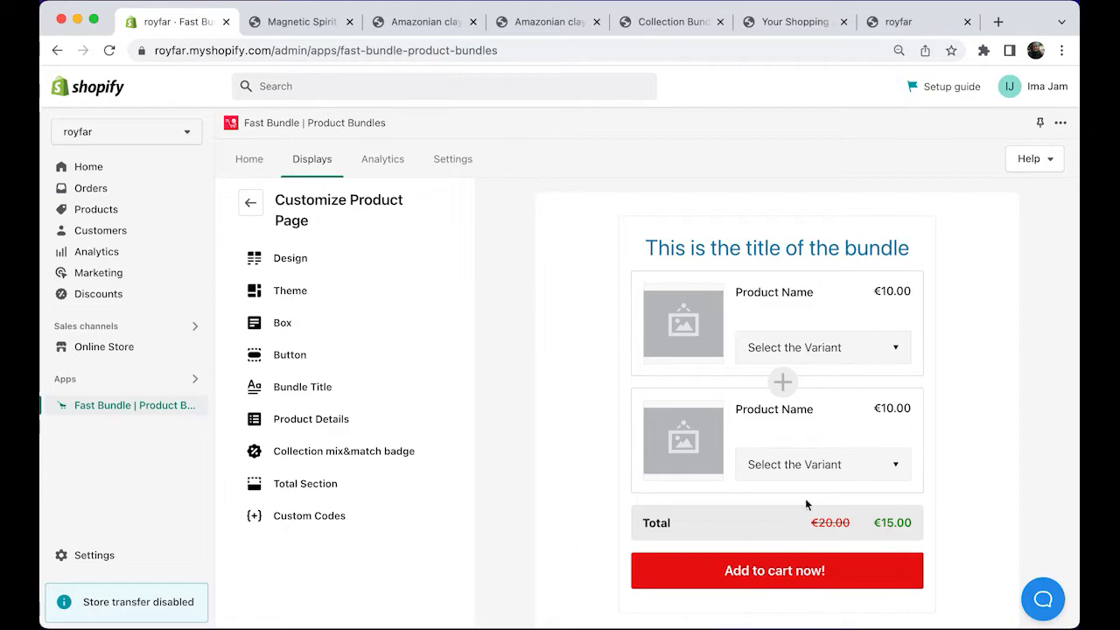
Change the bundle button's background color to dark green #2a870b.
click(307, 366)
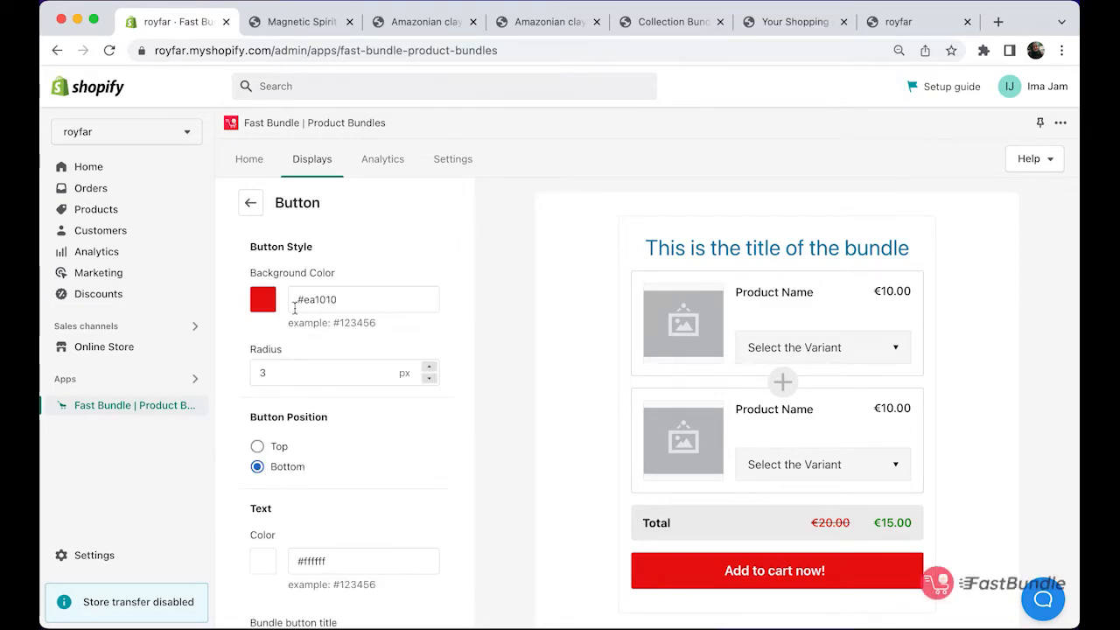
click(267, 300)
drag(426, 331, 427, 364)
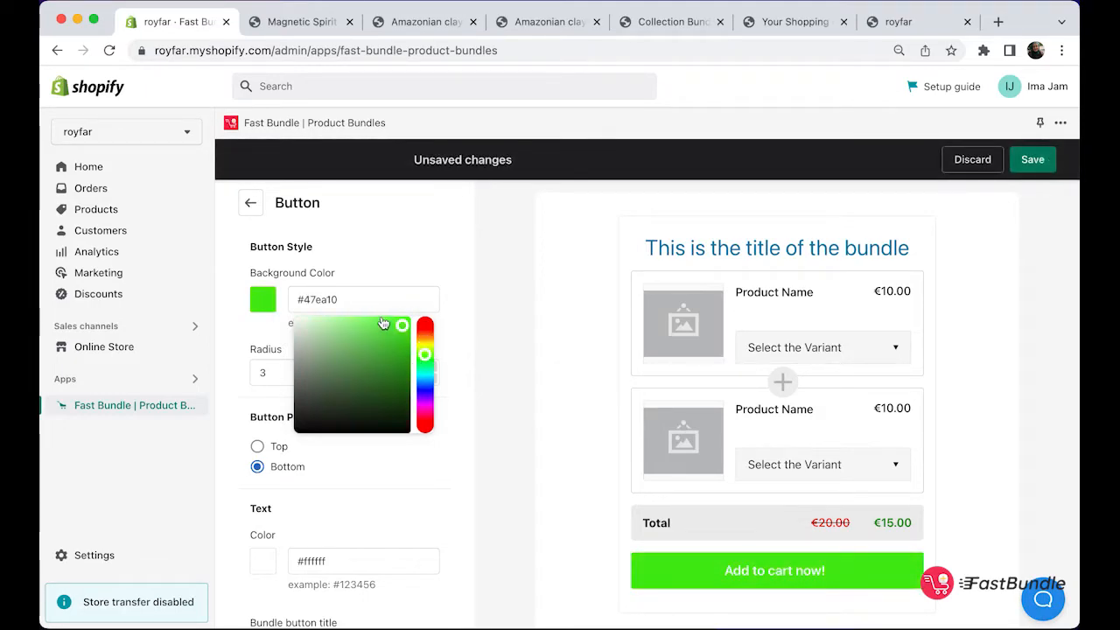
drag(401, 329, 402, 374)
click(461, 323)
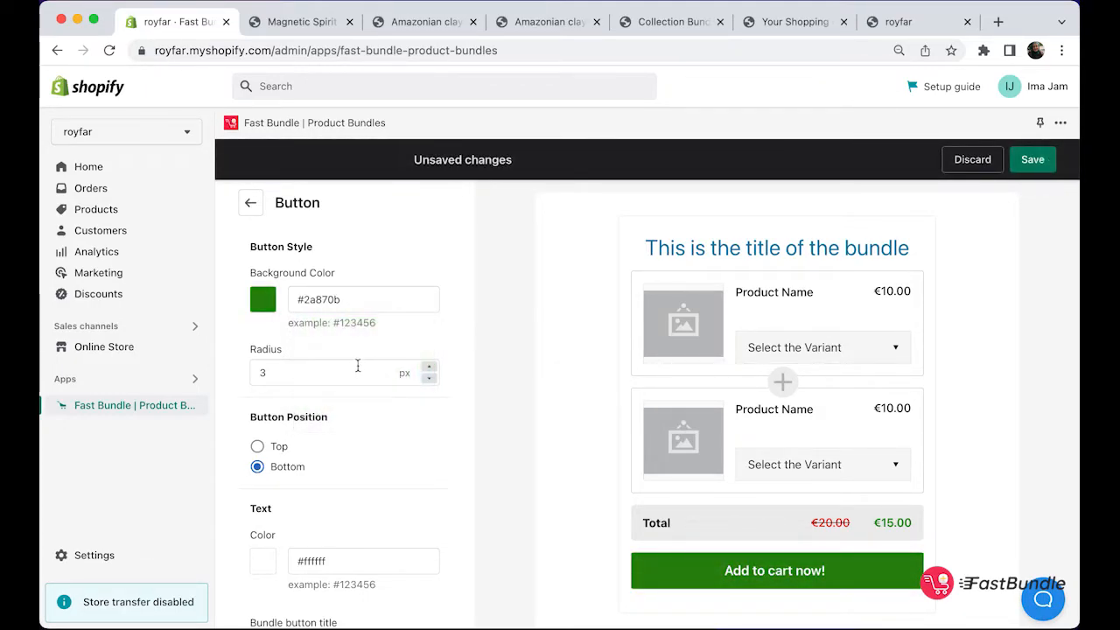
Change the bundle button title to "Add the bundle" and return to the list of product page customization sections.
scroll(334, 460, down, 4)
drag(345, 496, 284, 501)
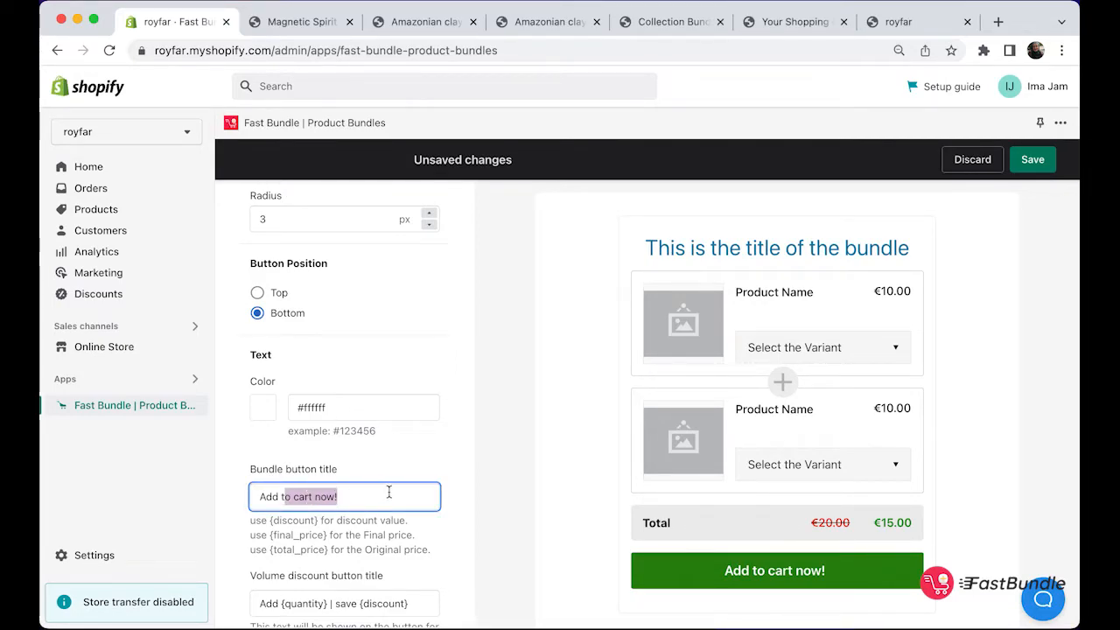
text(hh)
key(BackSpace)
key(BackSpace)
text(he bundle)
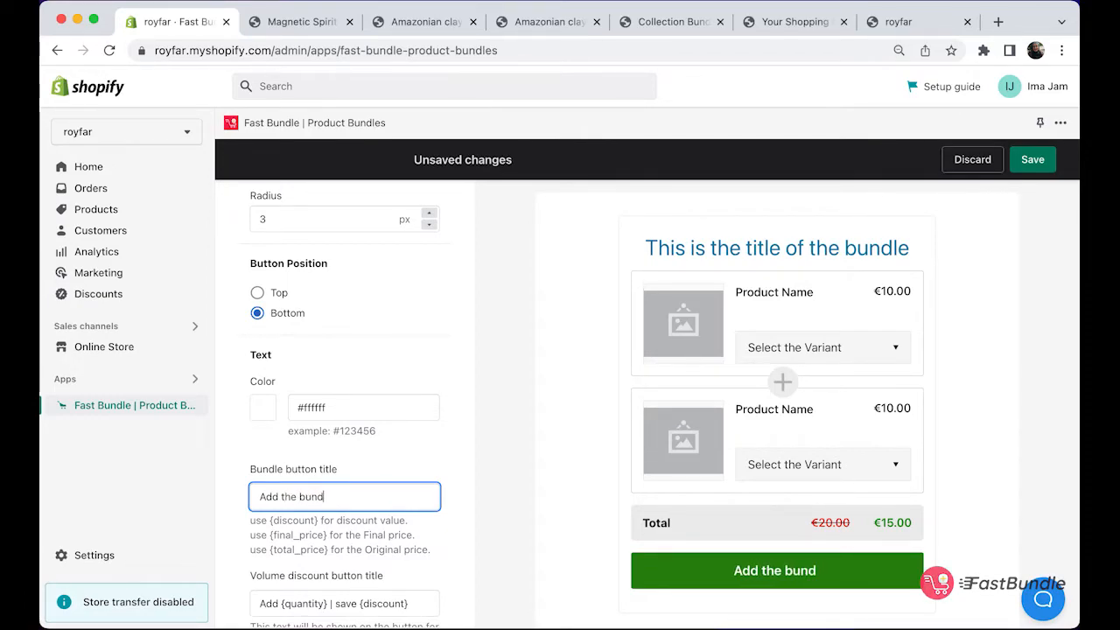
scroll(463, 439, down, 3)
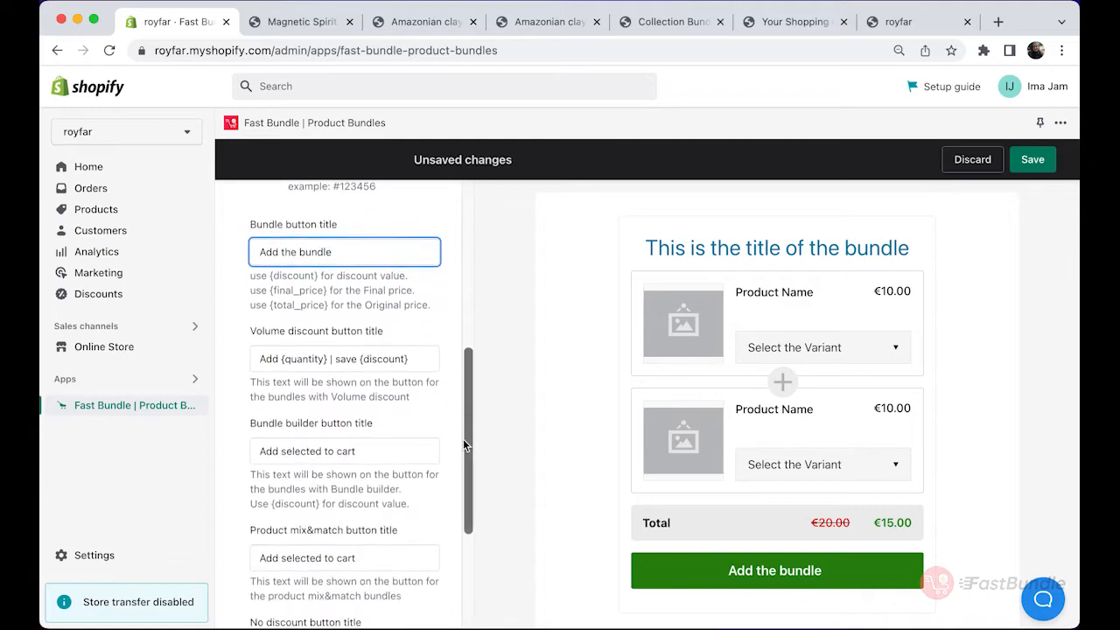
scroll(463, 438, up, 5)
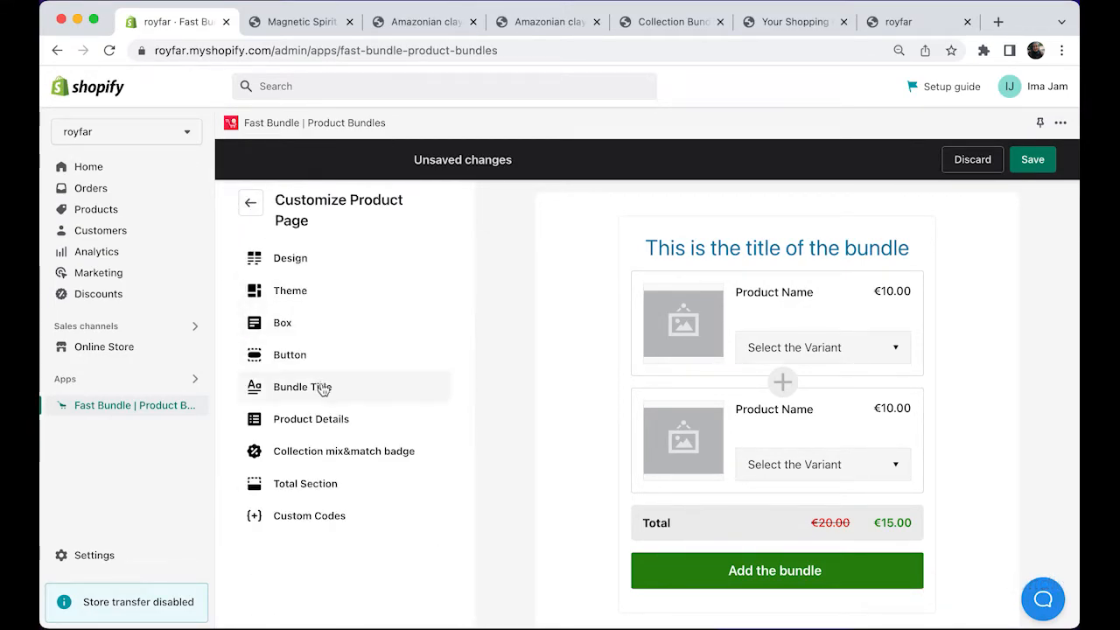
Change the bundle title's color to near-black #040f15.
click(322, 391)
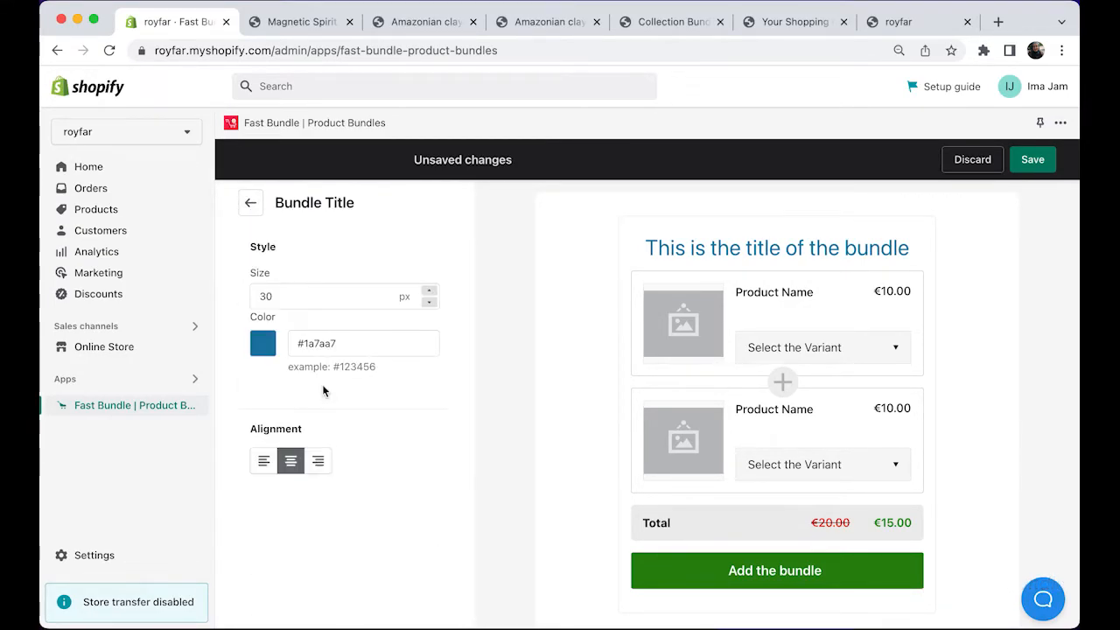
click(272, 345)
drag(391, 401, 387, 465)
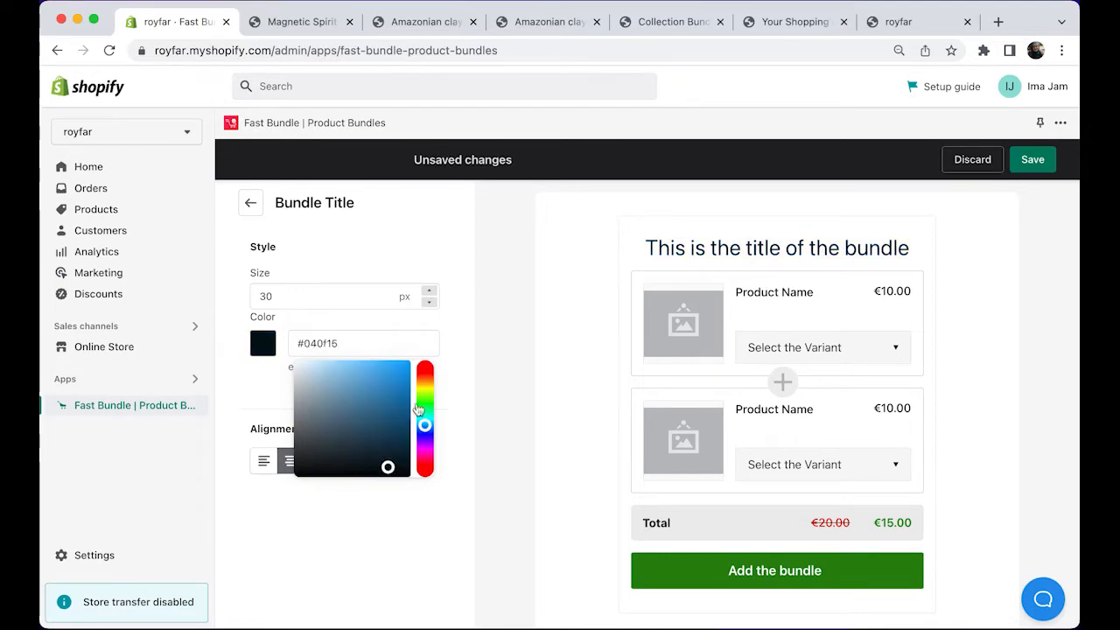
click(477, 355)
Try a smaller size for the bundle title, then set it back to 30 px.
click(432, 303)
click(431, 304)
click(431, 304)
click(431, 303)
click(431, 293)
click(432, 293)
click(432, 292)
click(432, 292)
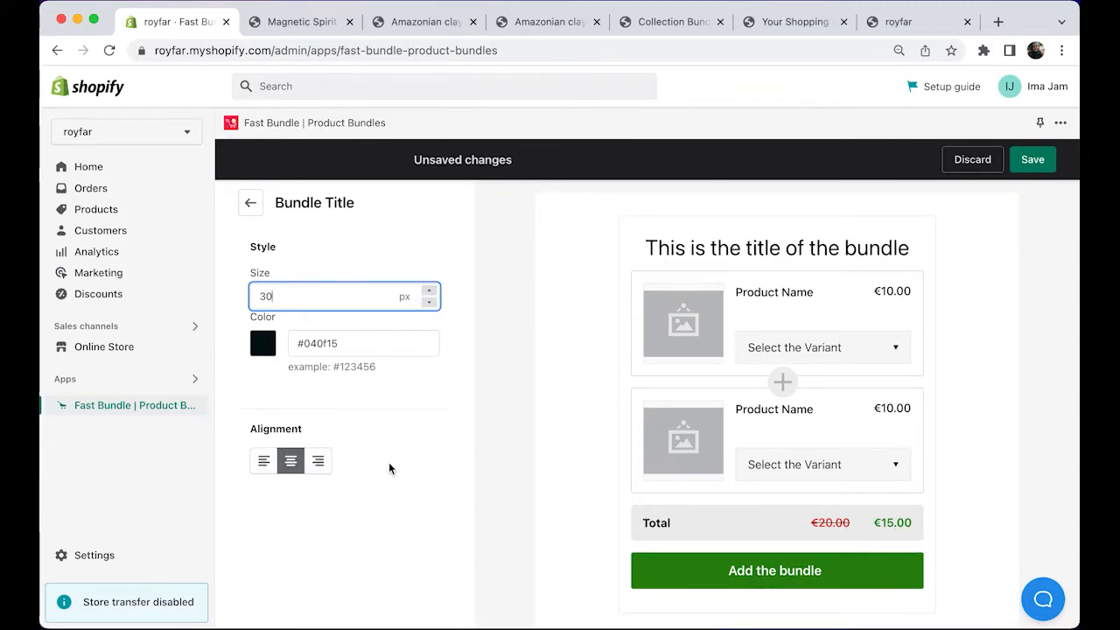
View the Custom Codes section for the product page, then save the product page customization.
click(250, 203)
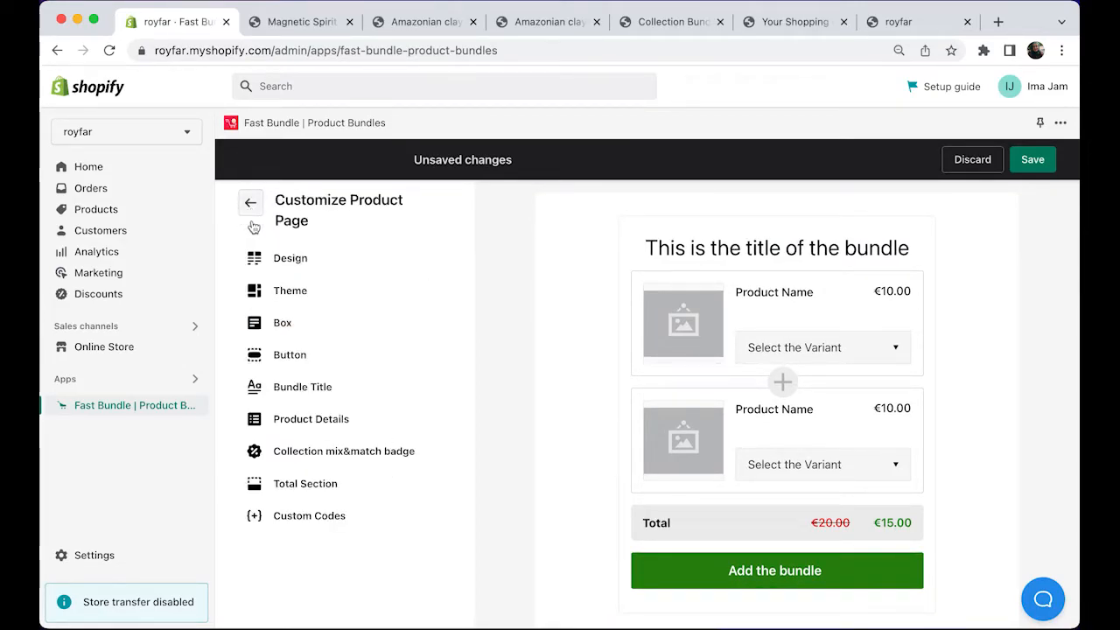
click(309, 515)
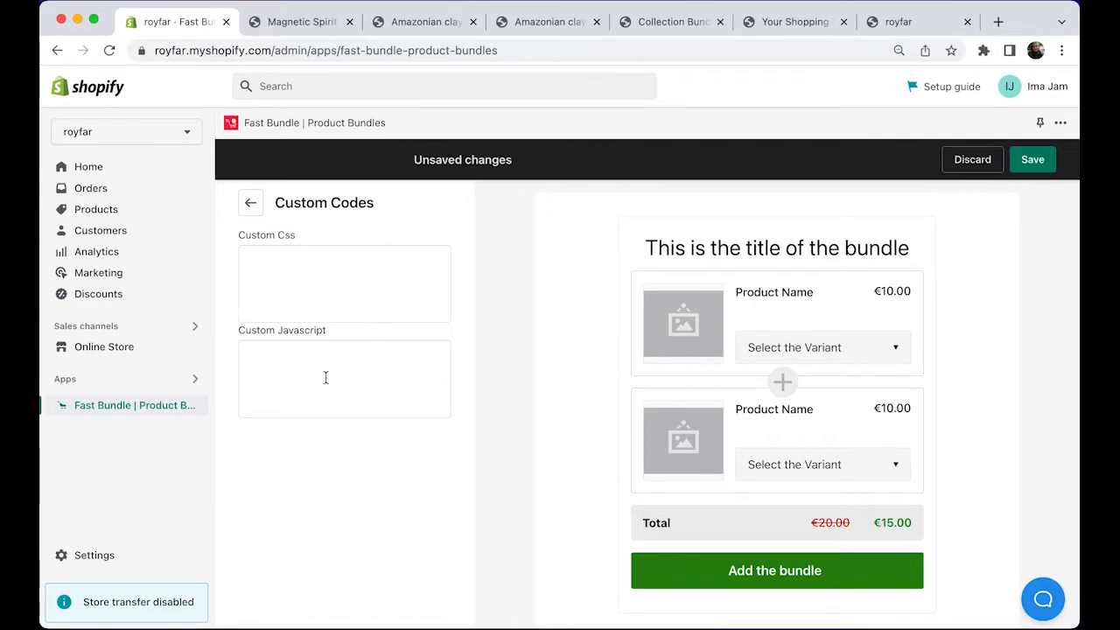
click(251, 208)
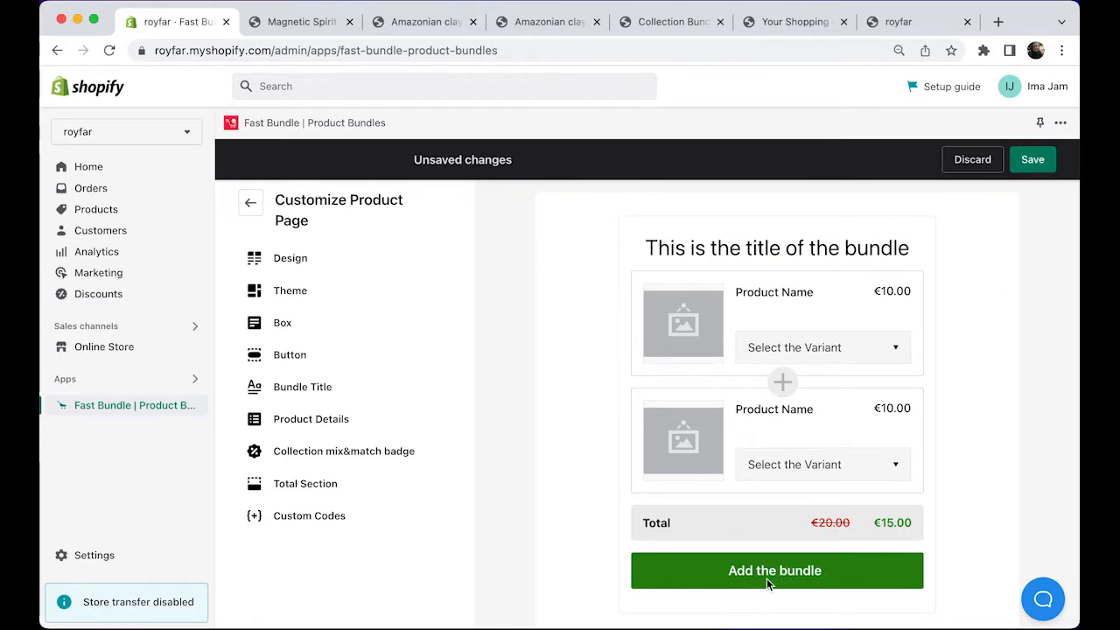
click(1033, 163)
Reload the Magnetic Spirit Eyeshadow Palette store page and inspect the title and button styling of its mix-and-match and frequently-bought-together bundles.
click(328, 35)
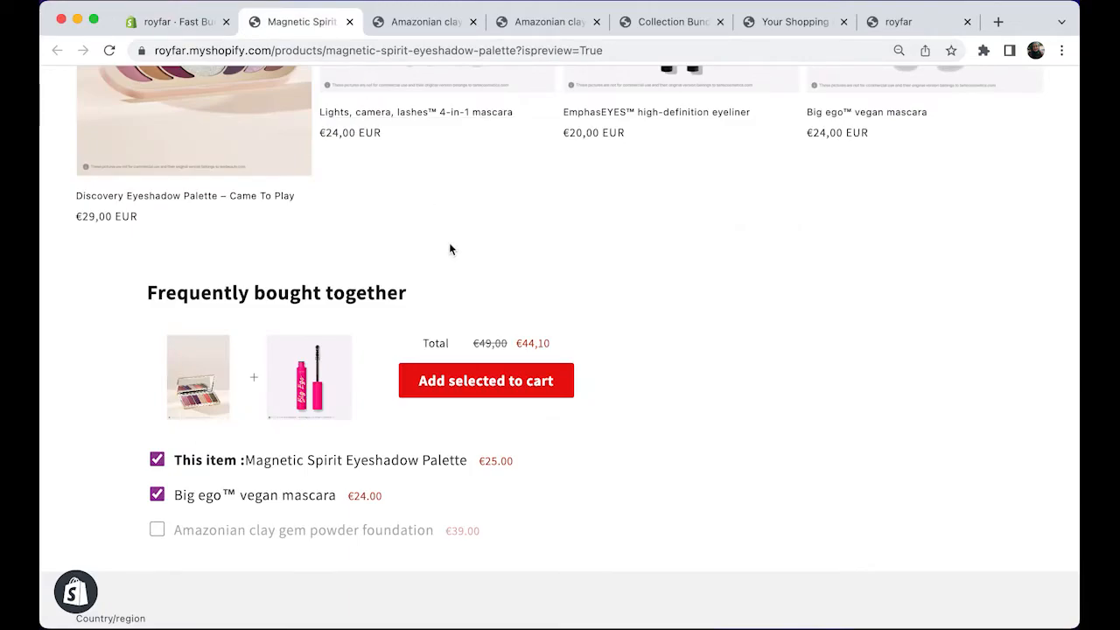
scroll(449, 242, up, 20)
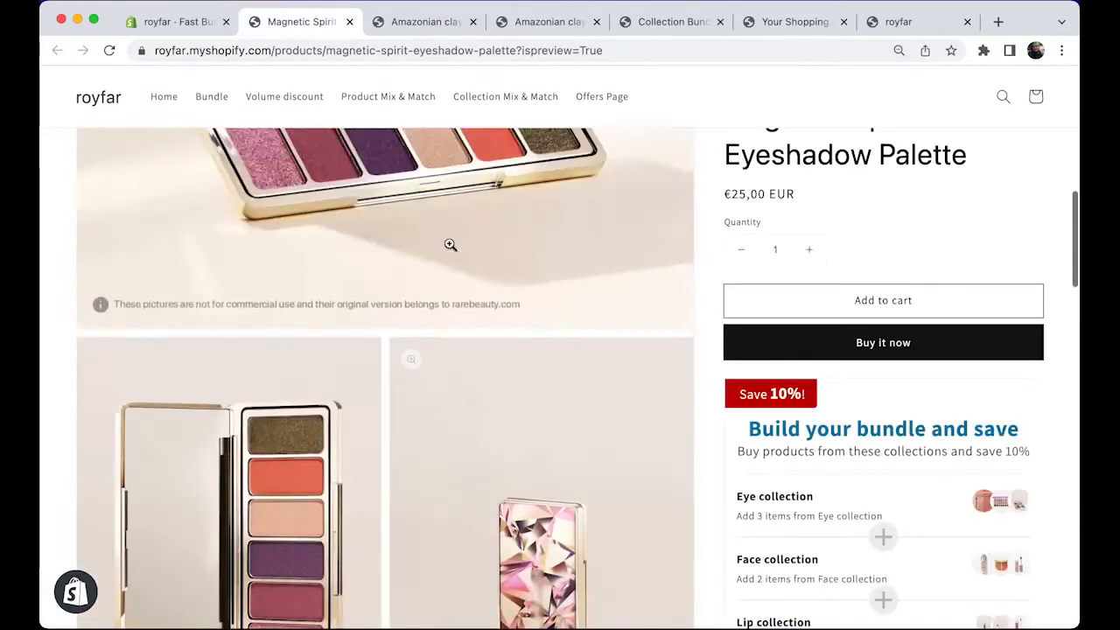
scroll(449, 245, down, 15)
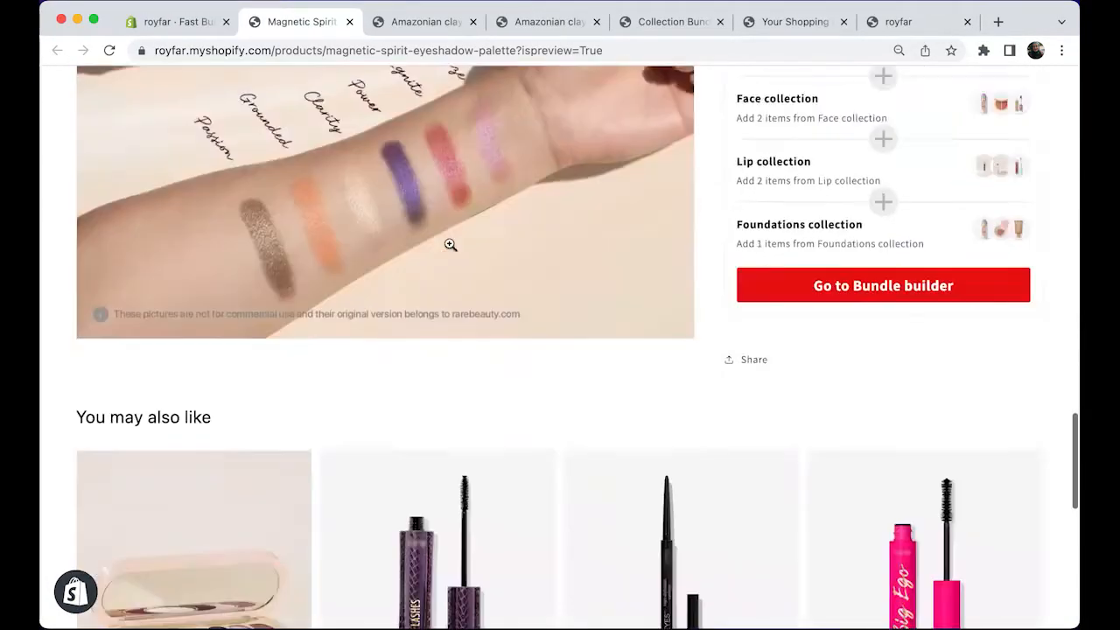
scroll(449, 245, down, 10)
key(super+r)
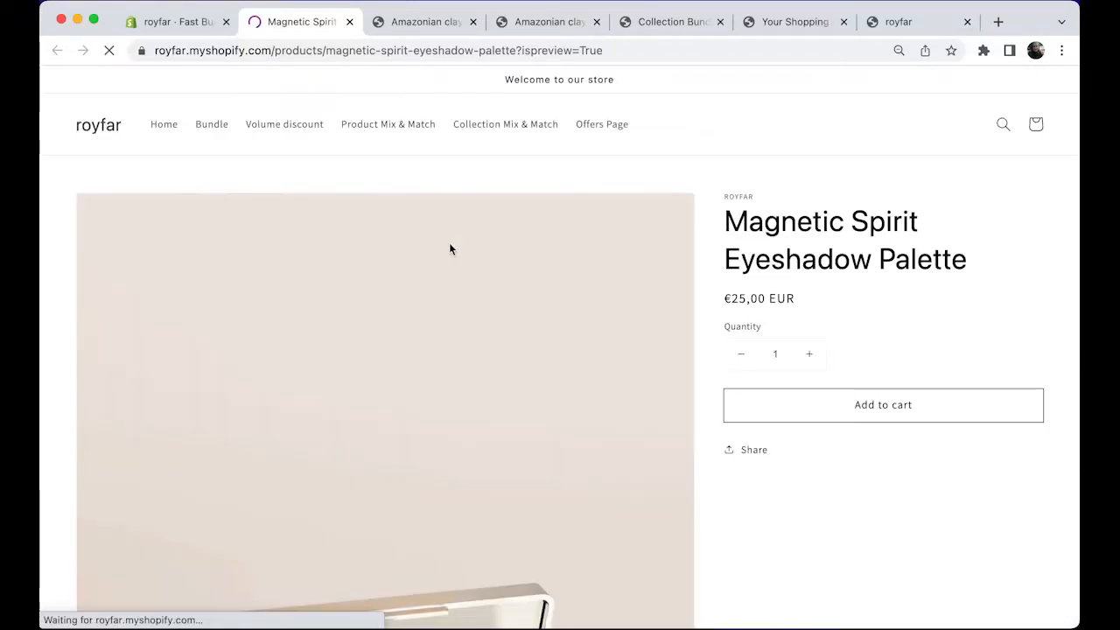
scroll(449, 249, down, 2)
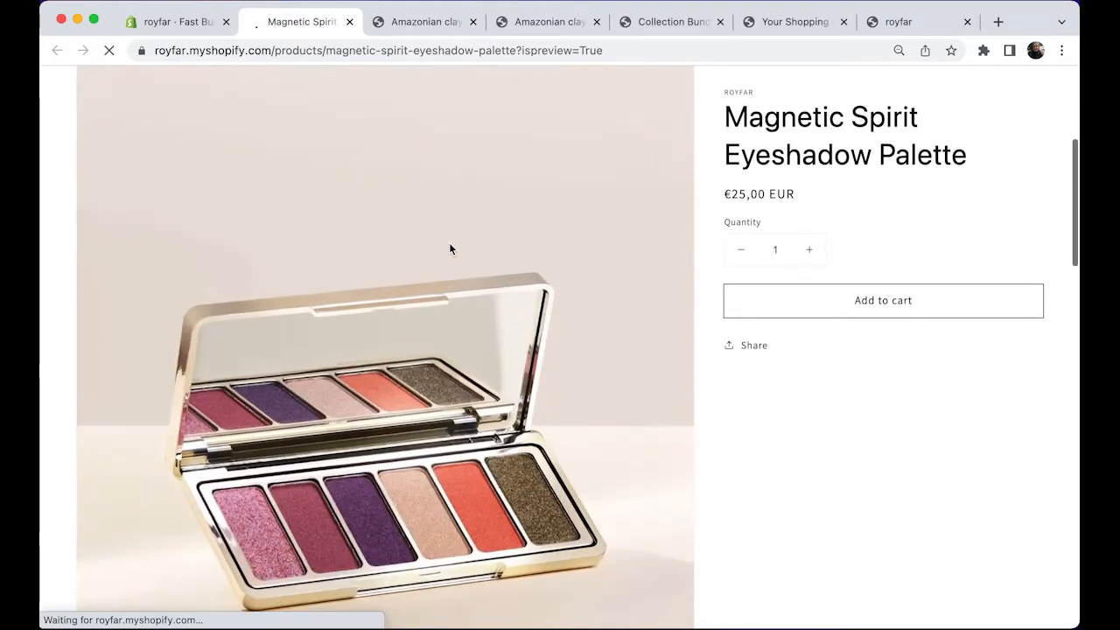
scroll(449, 249, down, 10)
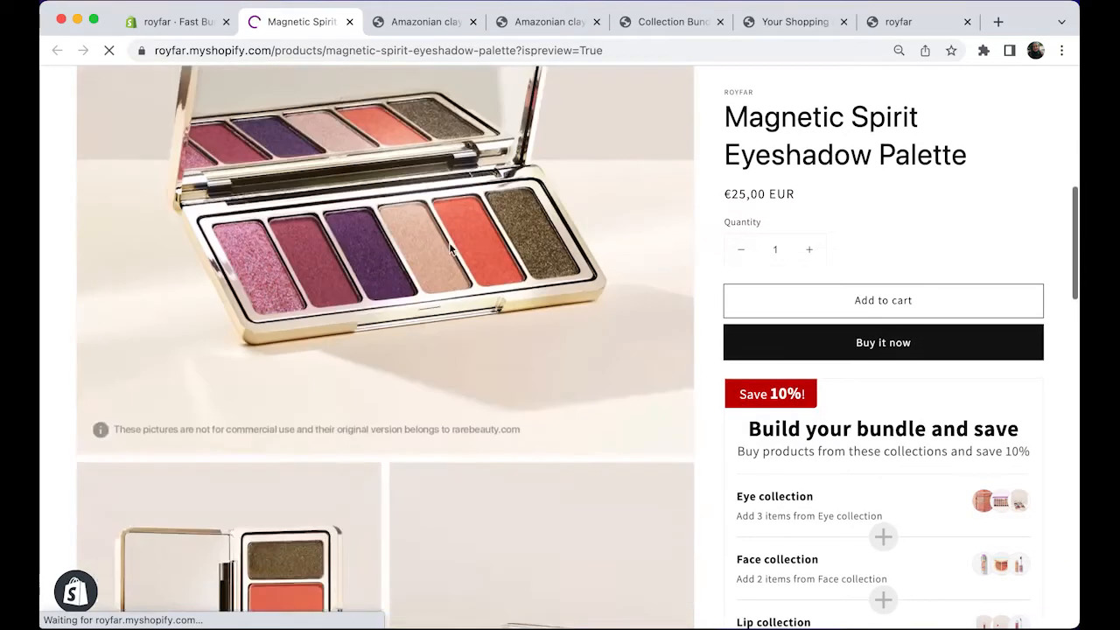
scroll(449, 250, down, 5)
scroll(449, 250, up, 5)
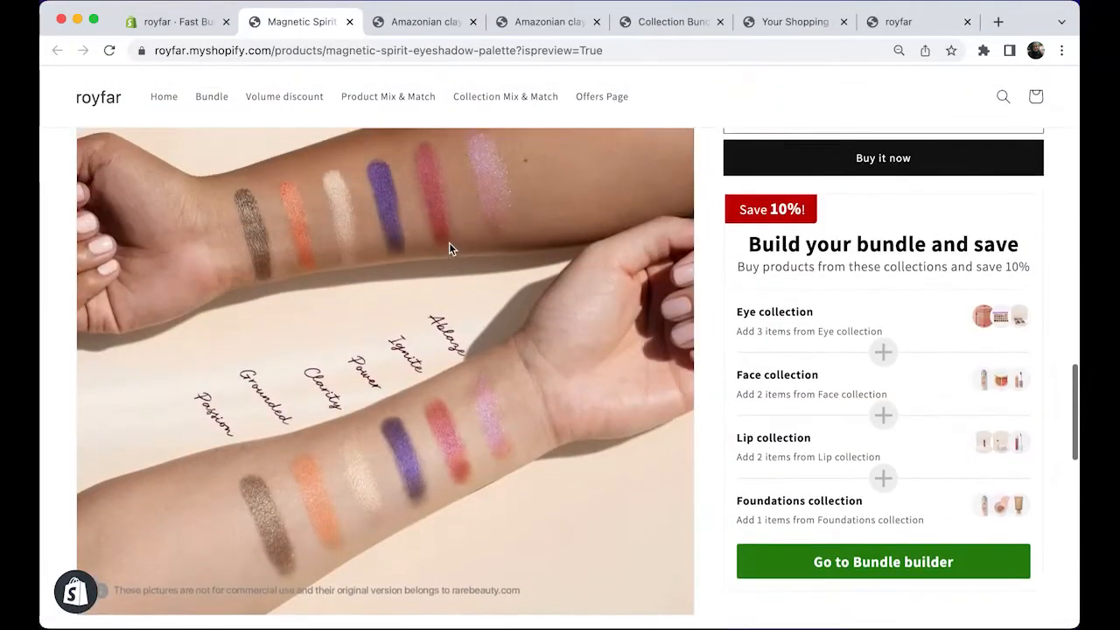
scroll(449, 250, down, 5)
scroll(449, 250, down, 5)
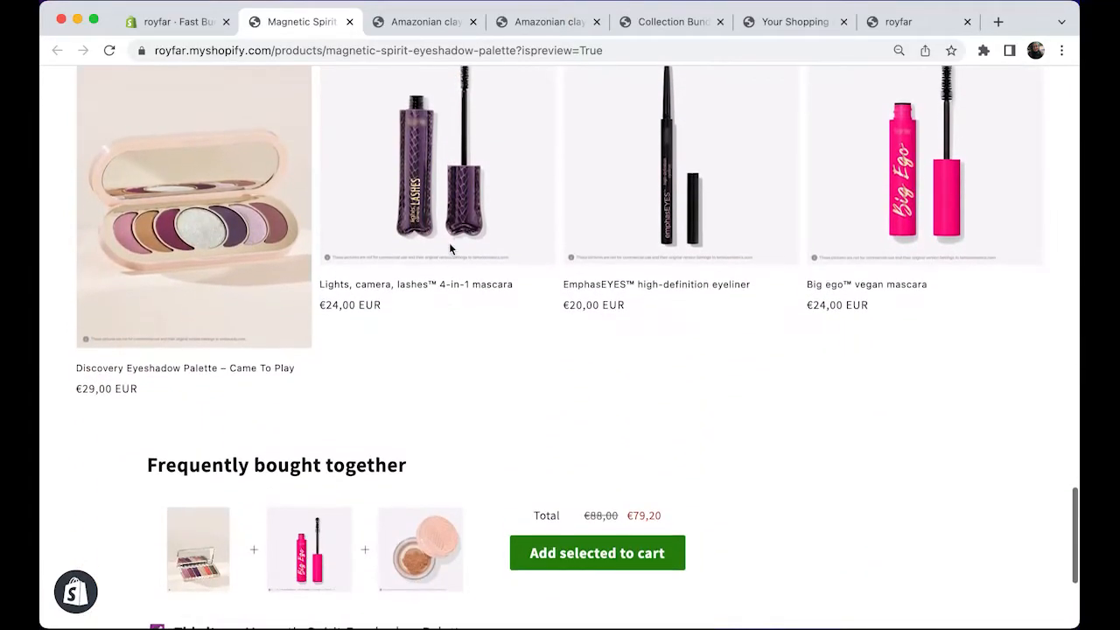
scroll(614, 402, up, 5)
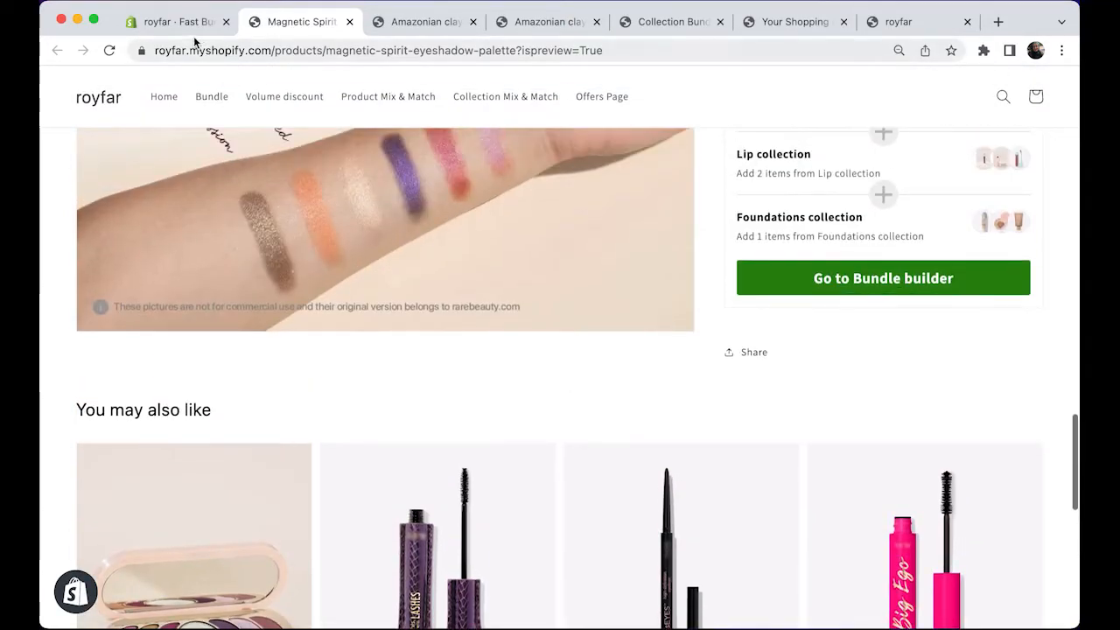
Return to the Fast Bundle displays and view the customization sections for the Cart Pop-up.
click(186, 21)
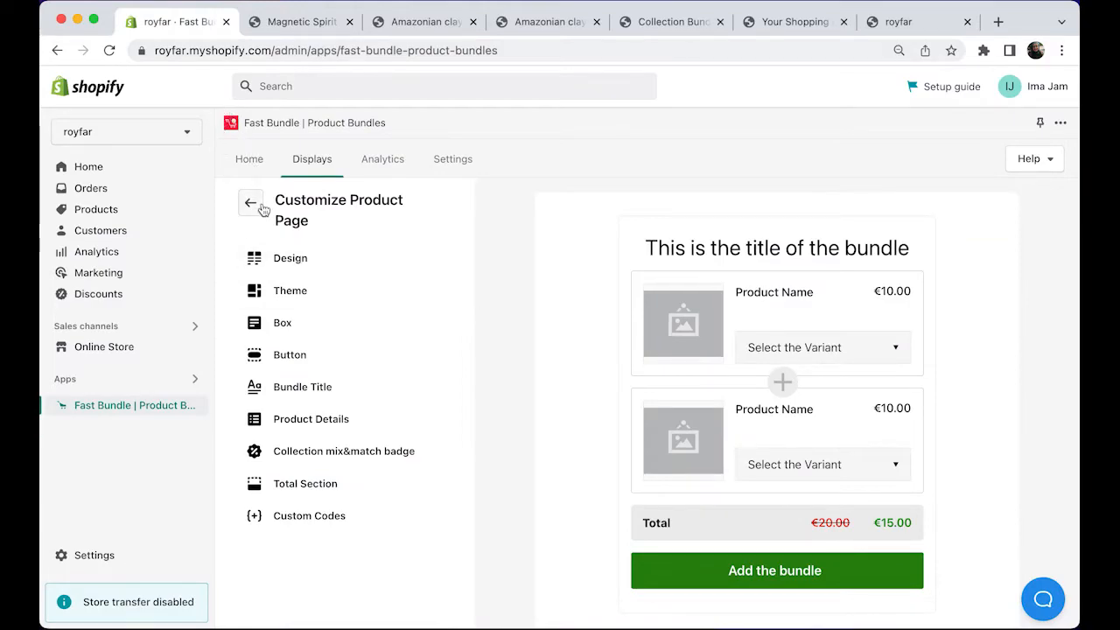
click(258, 214)
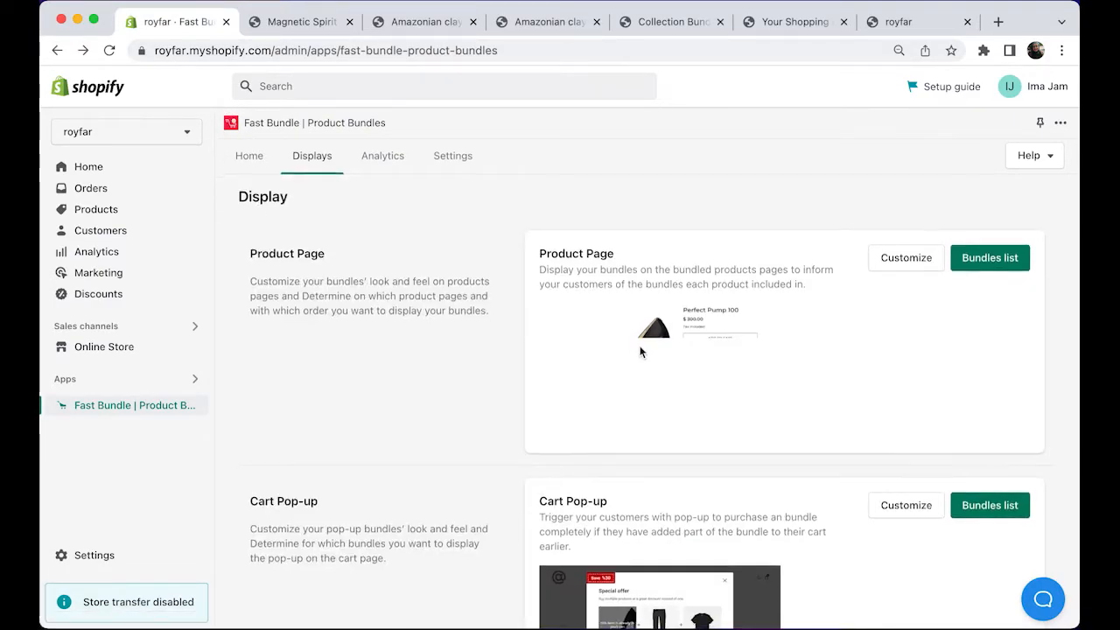
scroll(640, 352, down, 3)
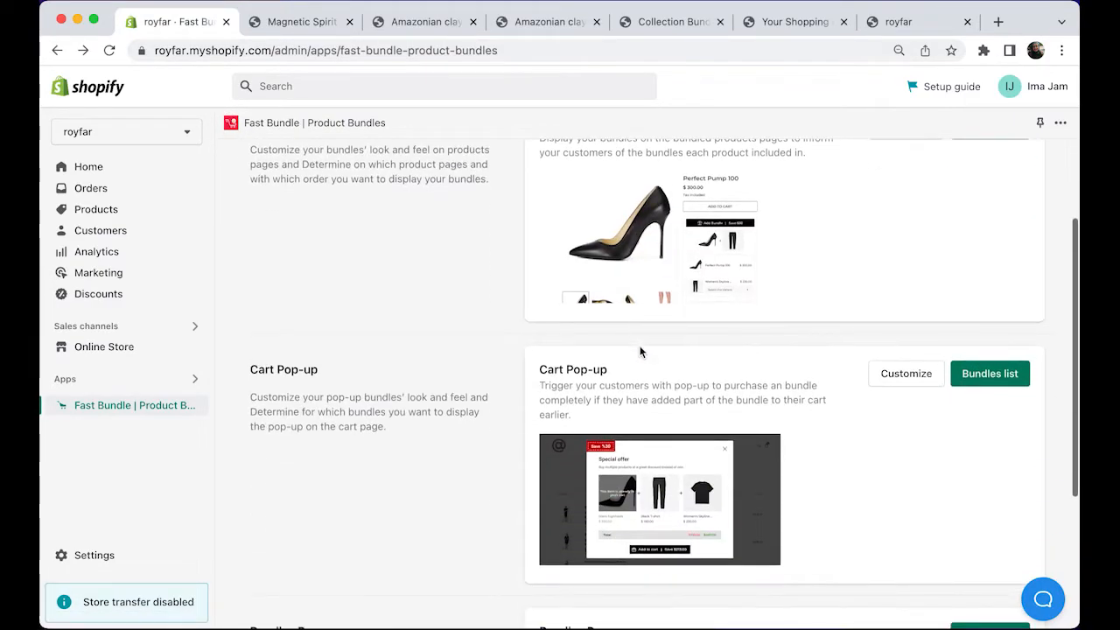
click(915, 377)
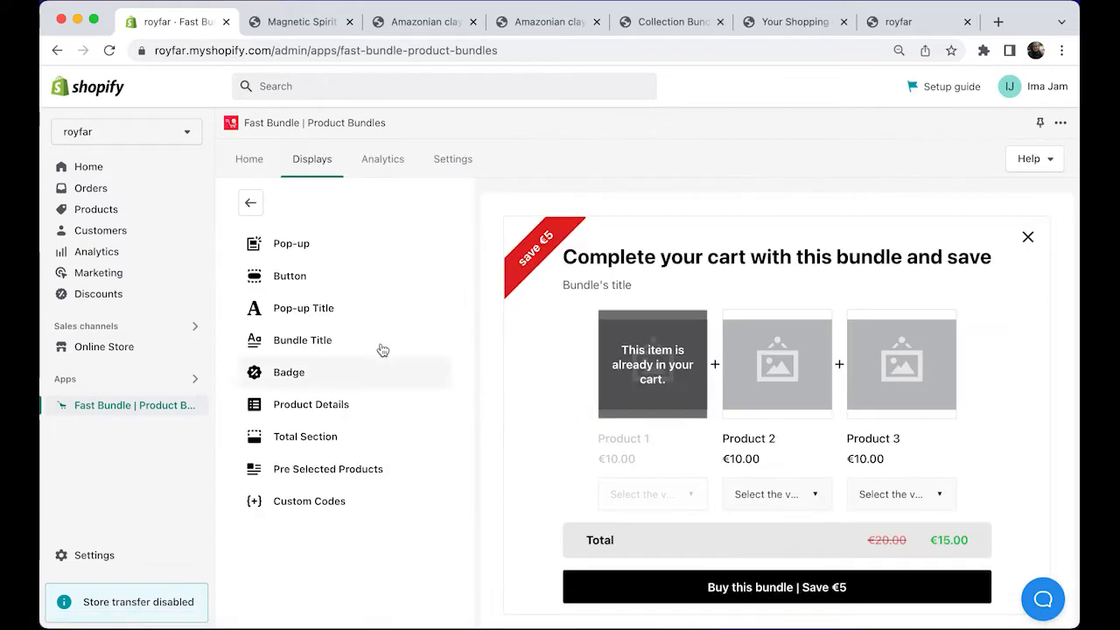
click(250, 203)
Reorder the Bundles Page list so Offer #2 comes first, followed by Bundle #1, Offer #3 and Offer #4, and return to the displays overview.
scroll(467, 442, down, 2)
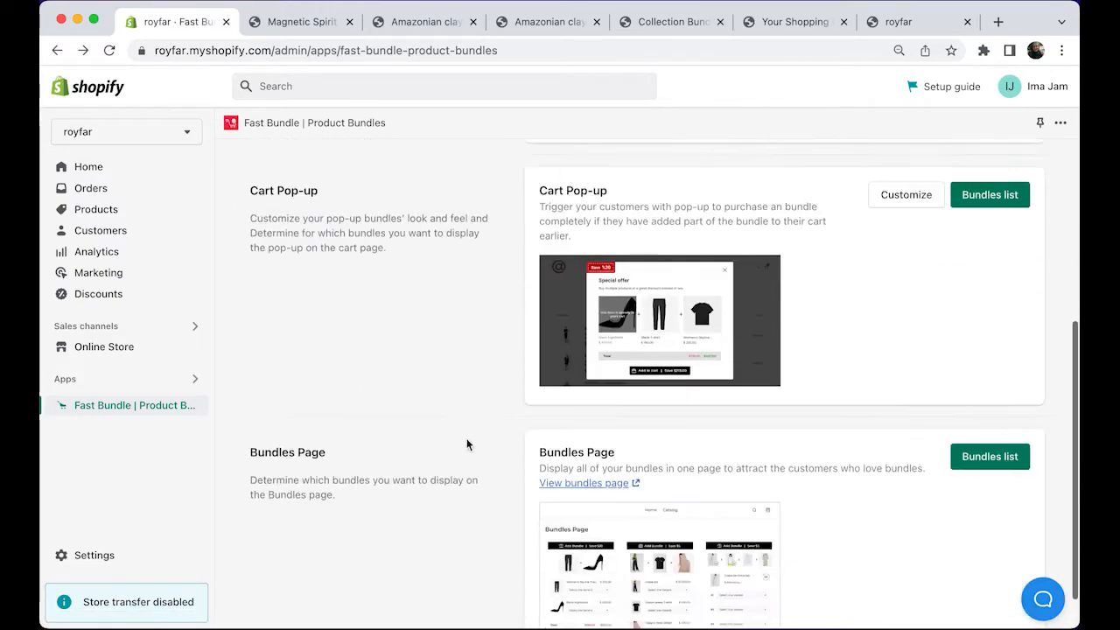
scroll(467, 444, down, 1)
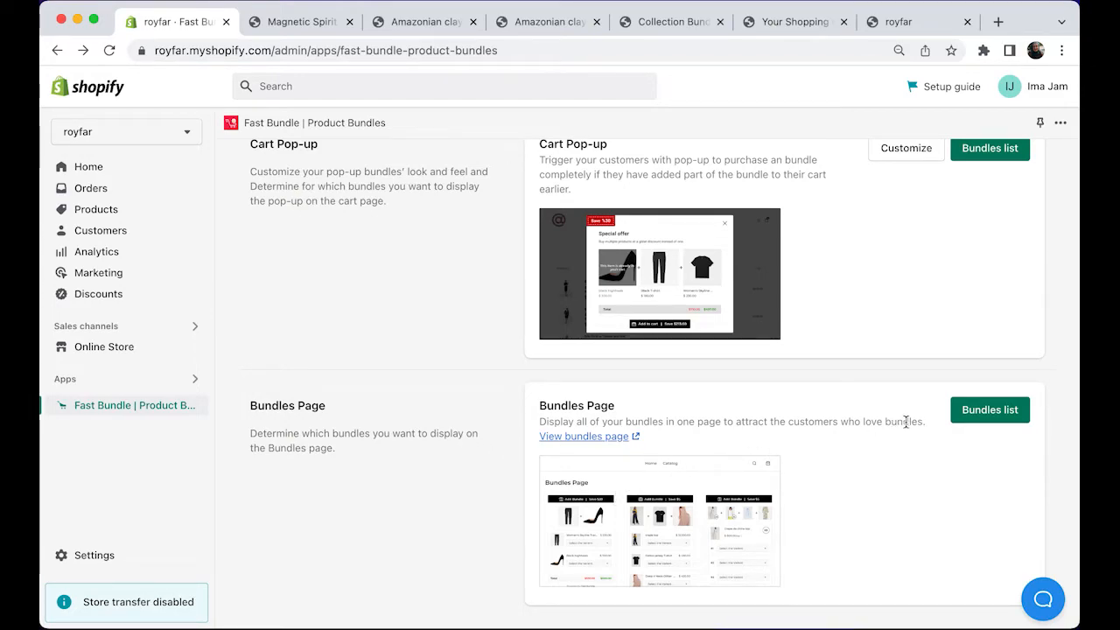
click(980, 416)
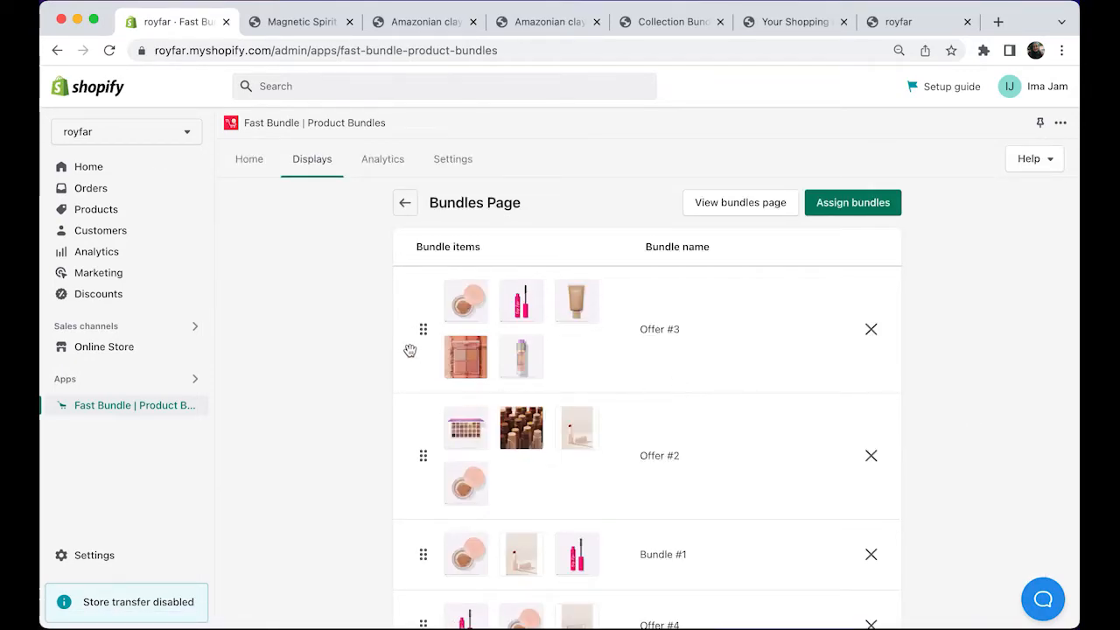
scroll(410, 350, down, 1)
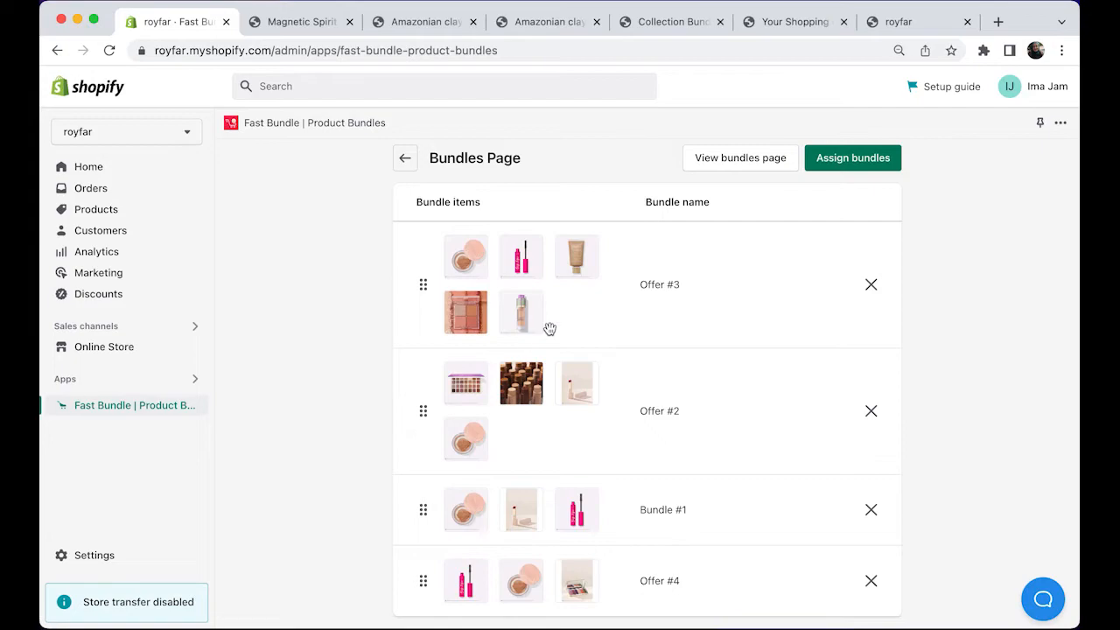
drag(428, 288, 440, 450)
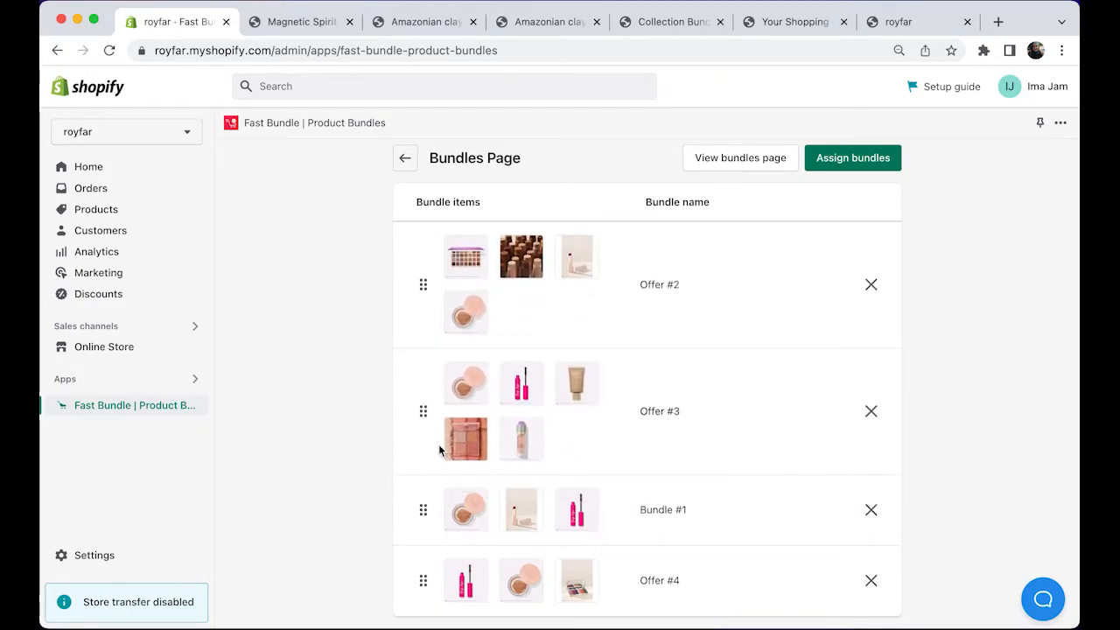
drag(426, 513, 423, 383)
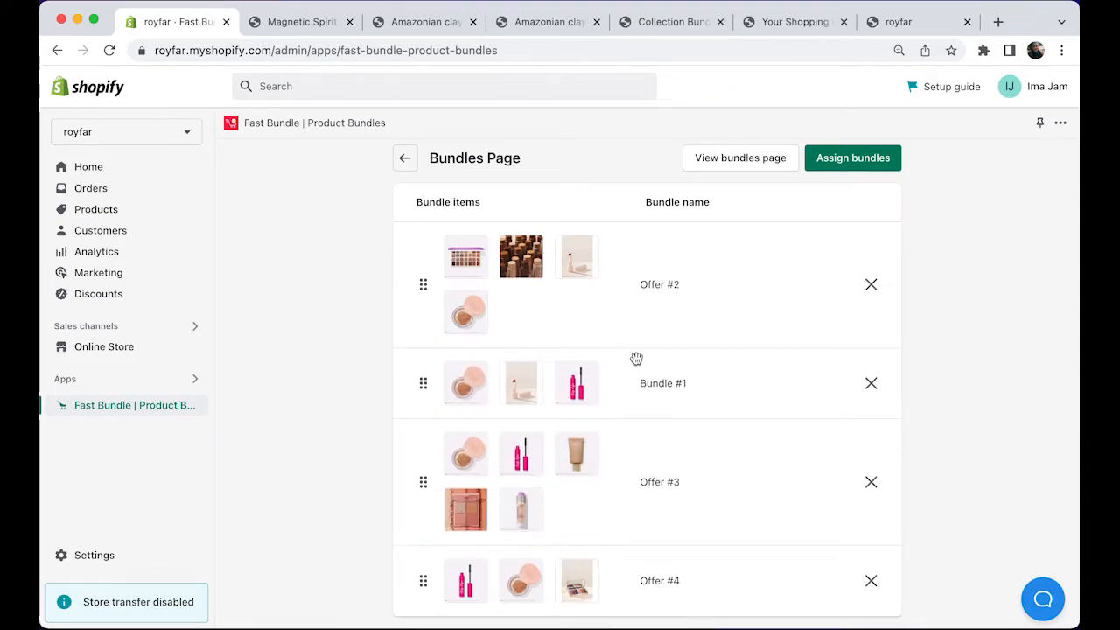
click(406, 159)
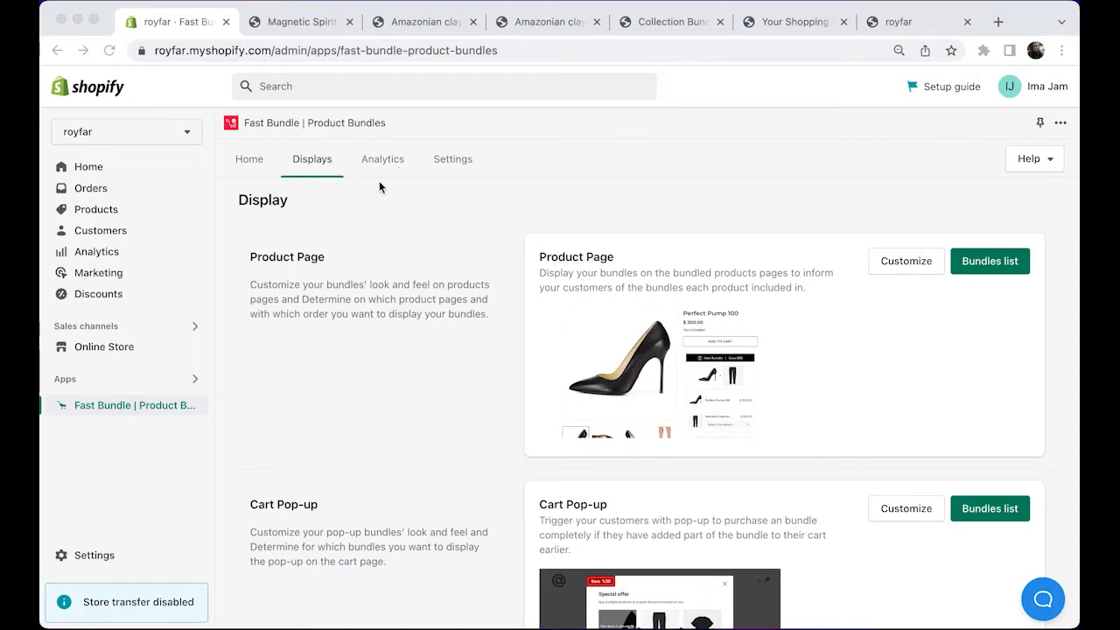
Review the bundle analytics based on bundle, including the per-bundle table, and then based on order.
click(387, 159)
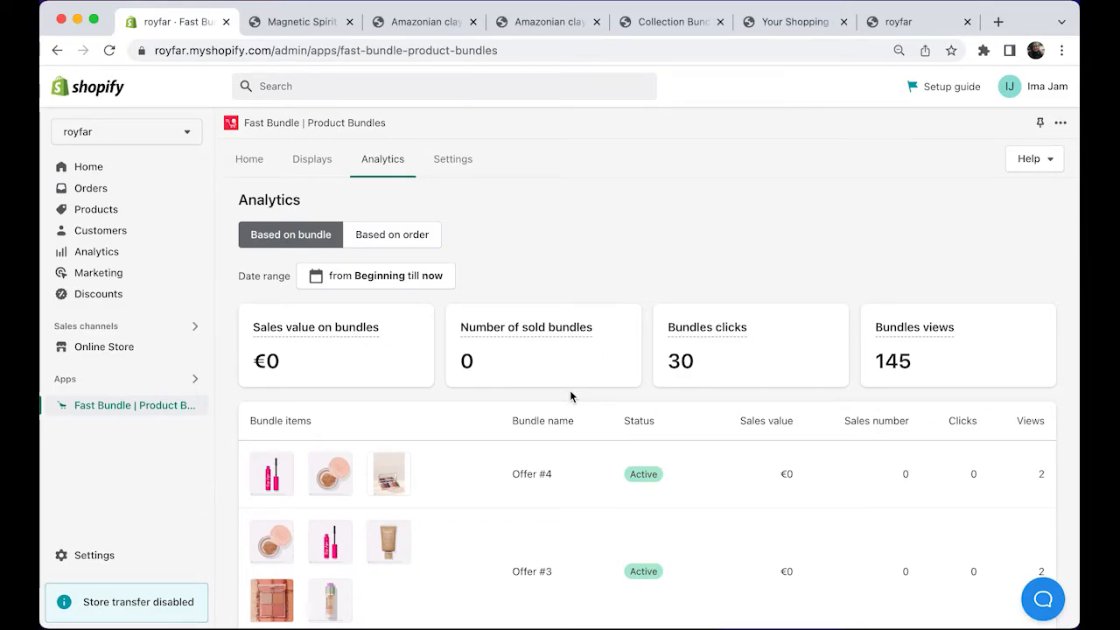
scroll(570, 391, down, 3)
scroll(570, 391, up, 2)
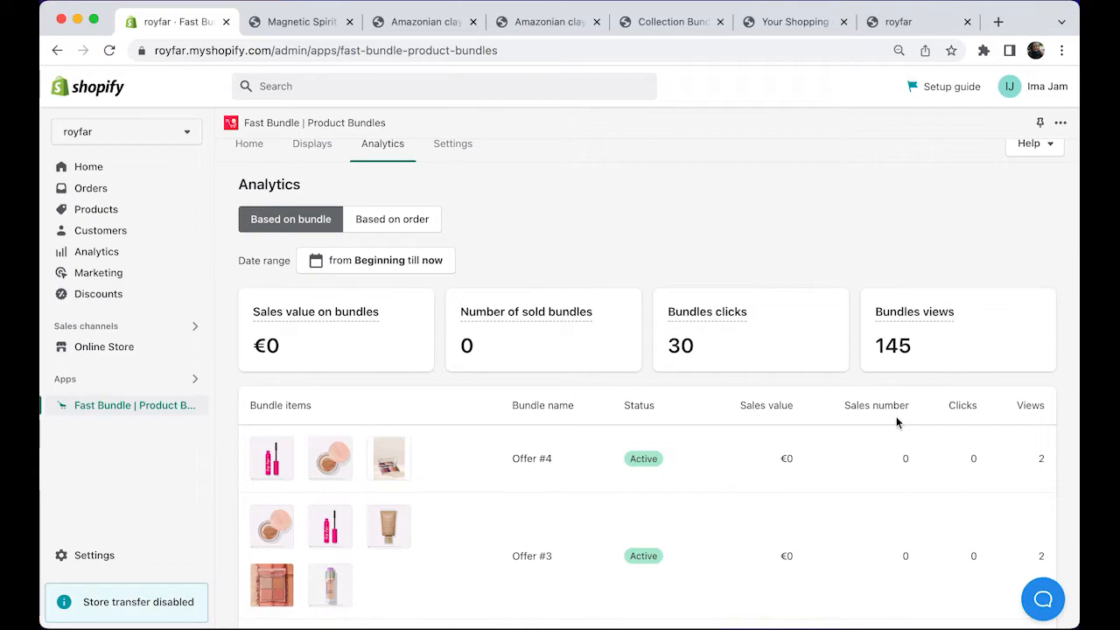
scroll(899, 422, down, 2)
scroll(898, 423, down, 3)
scroll(897, 422, up, 6)
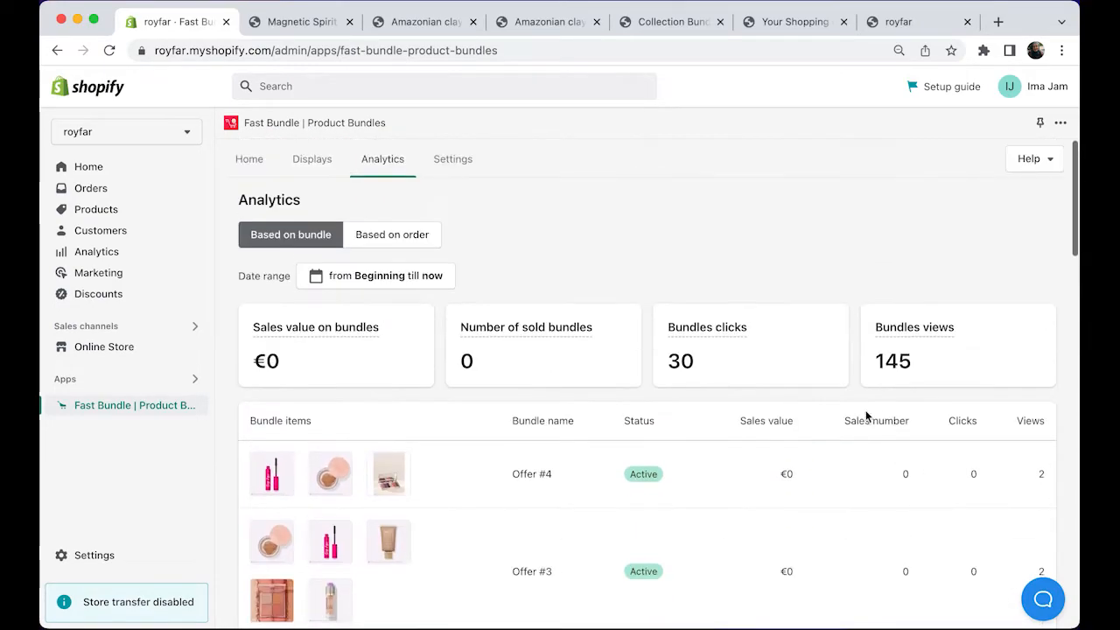
click(396, 241)
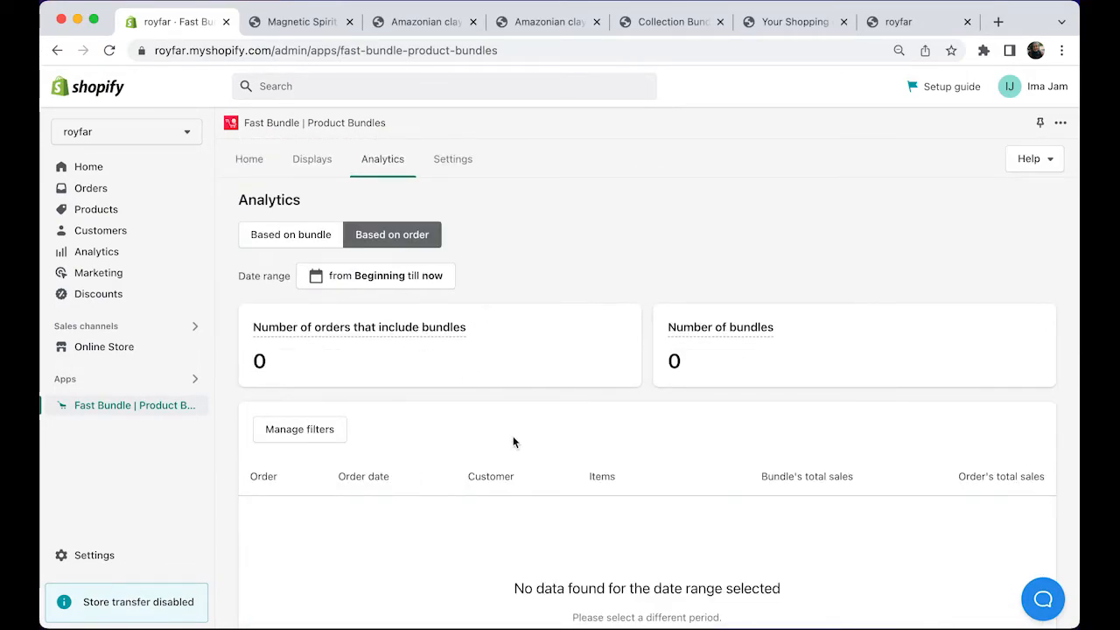
scroll(513, 438, down, 3)
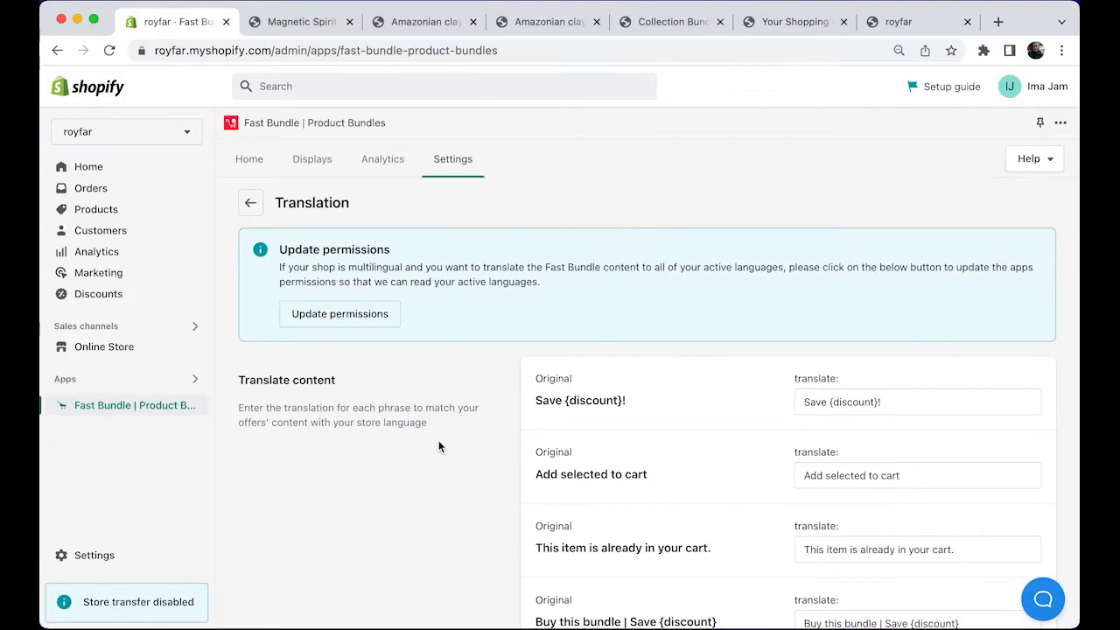
Look through all translatable phrases in the Translation settings and return to the settings overview.
scroll(438, 441, down, 2)
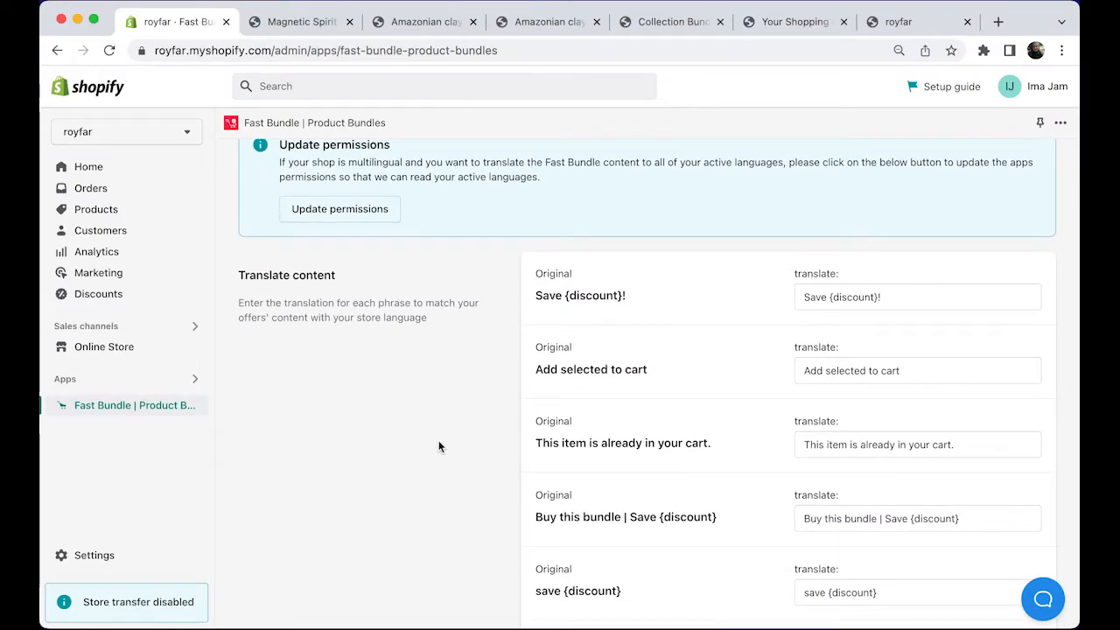
scroll(439, 440, down, 15)
scroll(440, 446, down, 5)
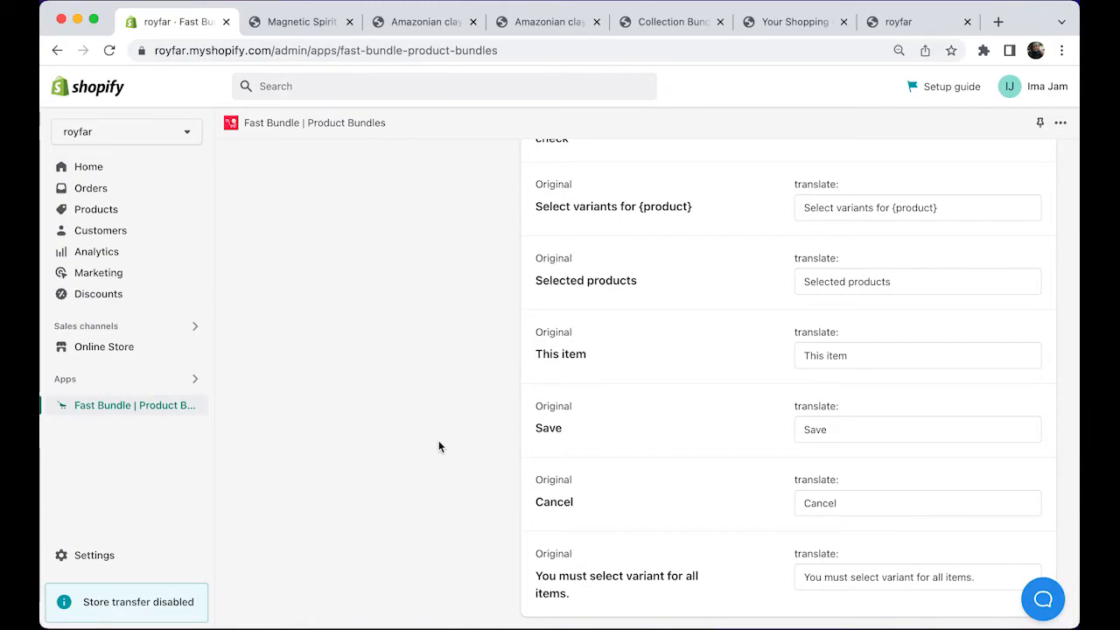
scroll(439, 446, up, 10)
scroll(439, 443, up, 15)
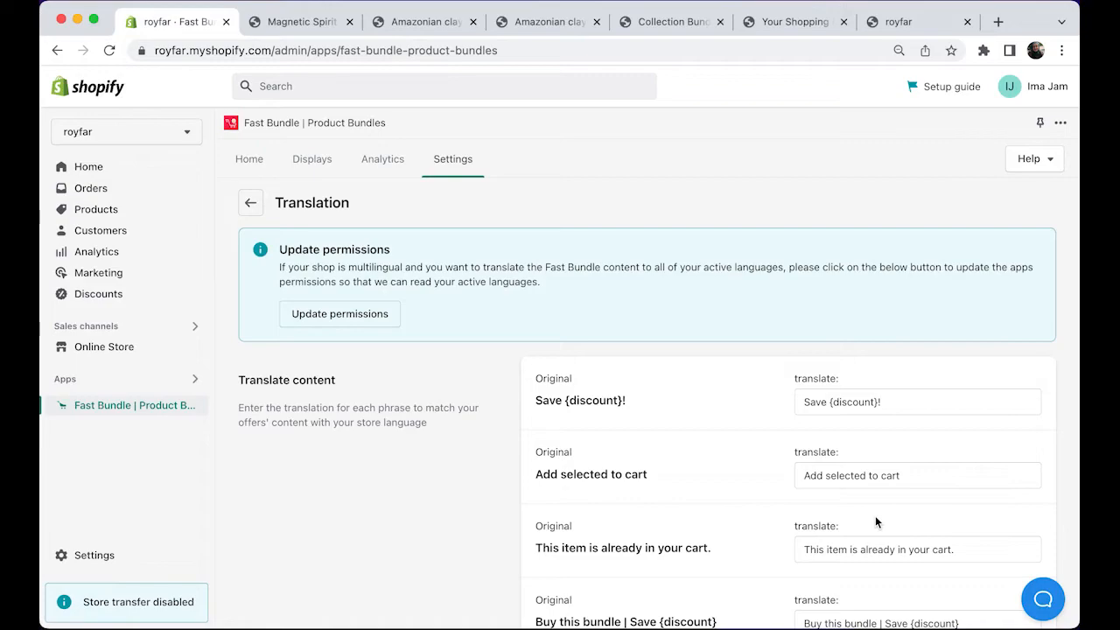
click(251, 203)
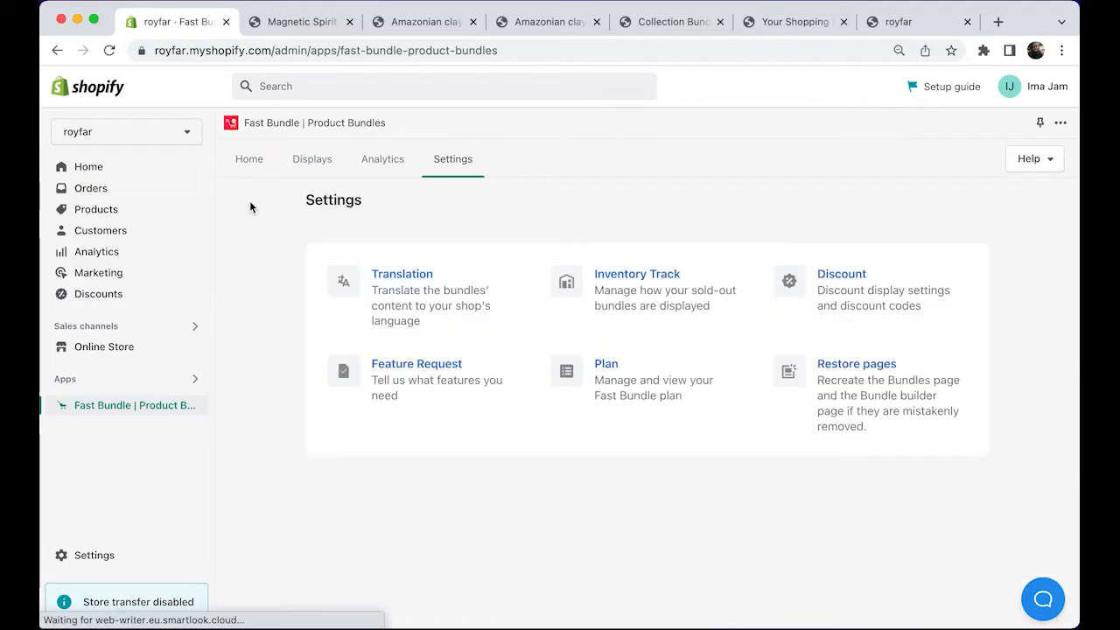
Reopen the Translation settings and examine the first phrases and their translation fields.
click(394, 287)
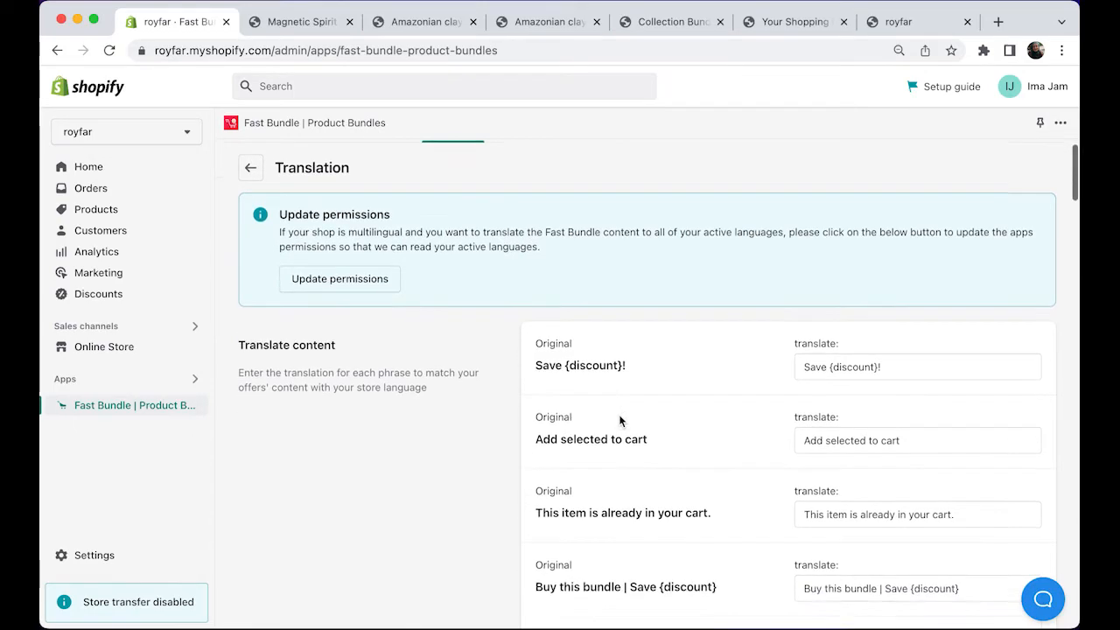
scroll(618, 421, down, 3)
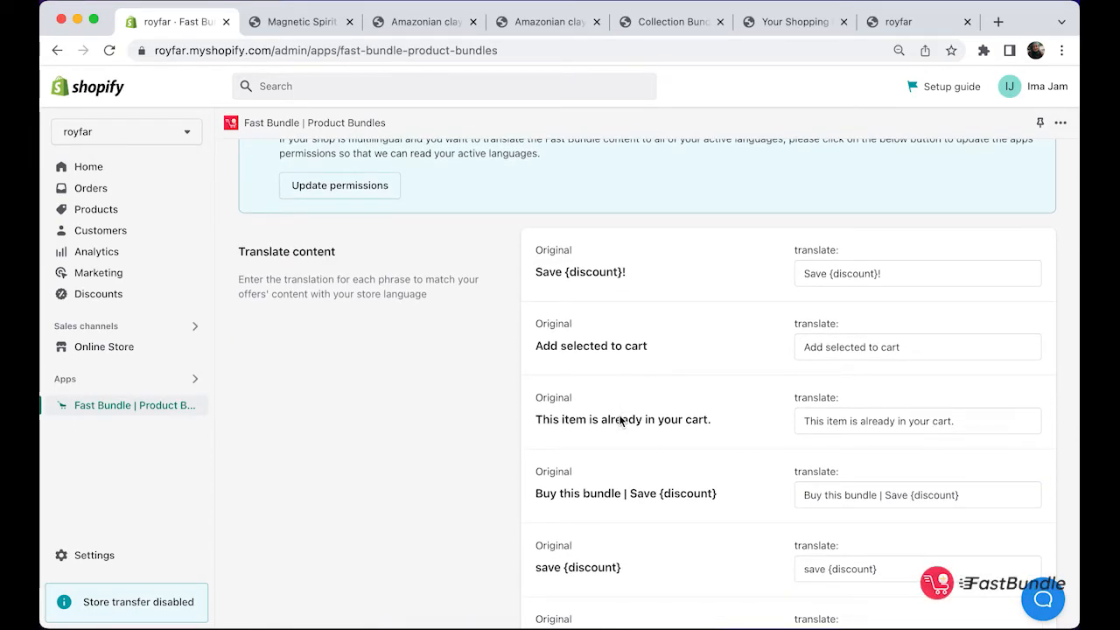
scroll(620, 421, up, 3)
scroll(620, 421, down, 1)
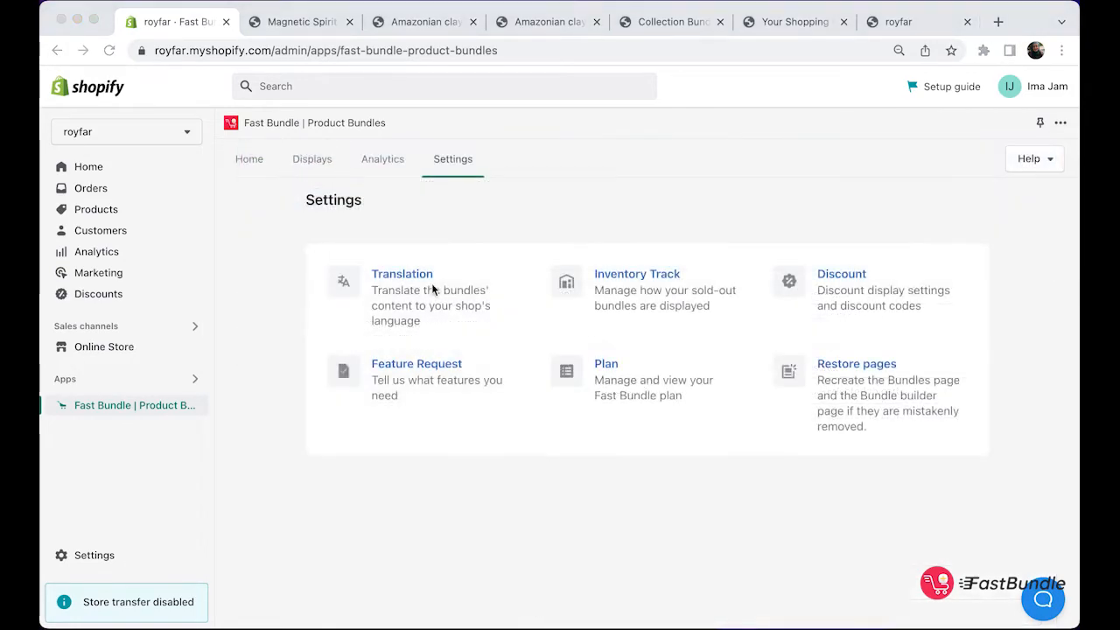
In the Inventory Track settings, try hiding unavailable bundles and switching inventory tracking off, and return to the settings overview without saving.
click(640, 278)
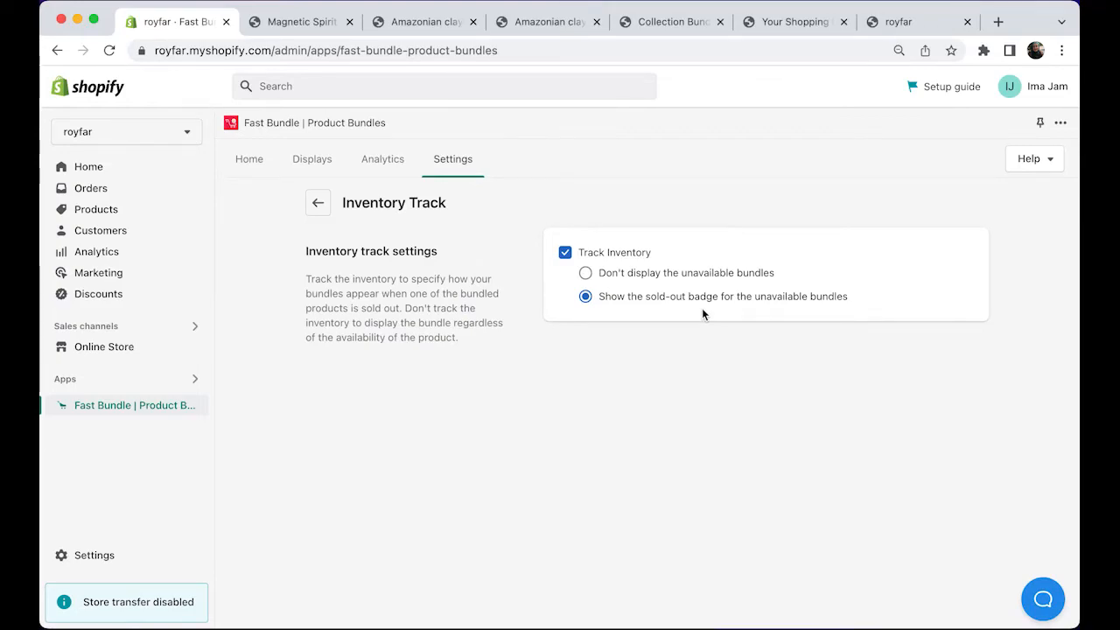
click(638, 278)
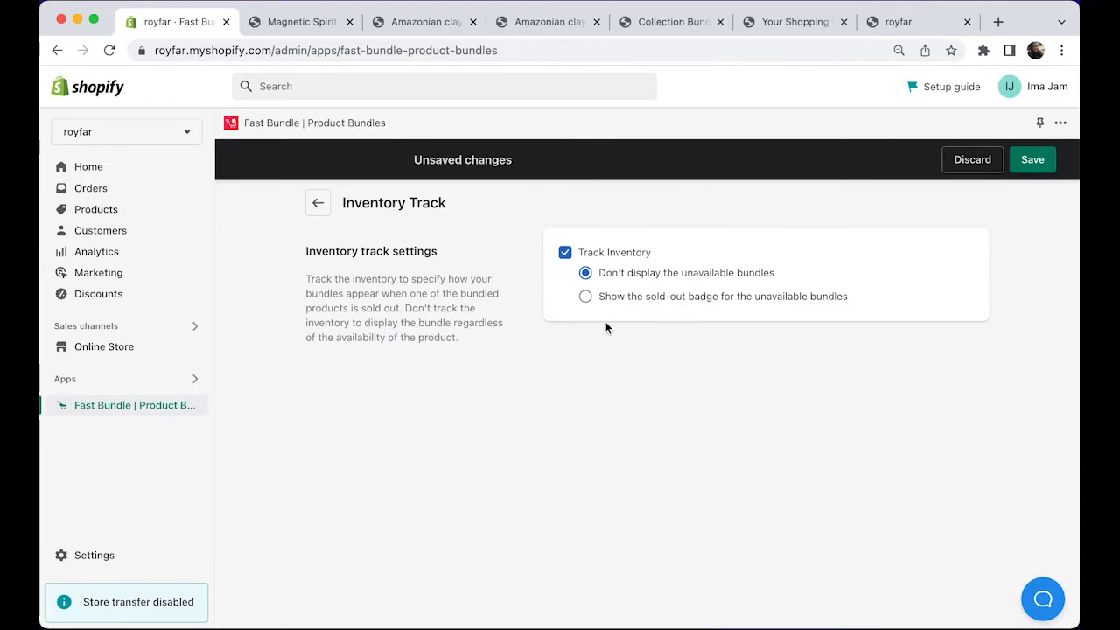
click(565, 253)
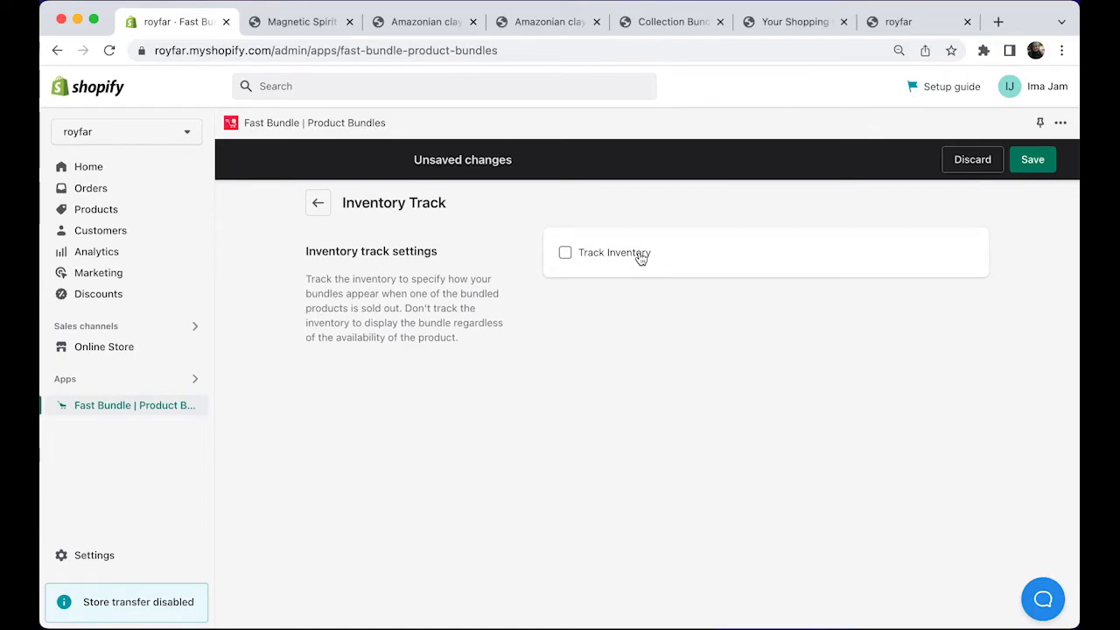
click(319, 203)
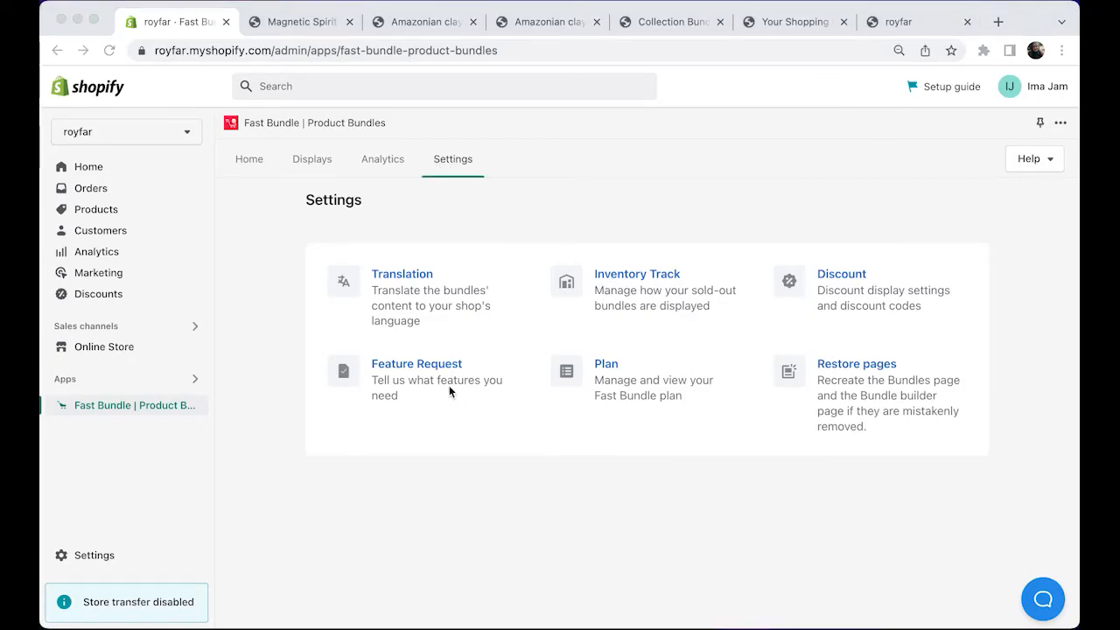
Look through the Feature Request form and its trending posts, and return to the settings overview.
click(422, 368)
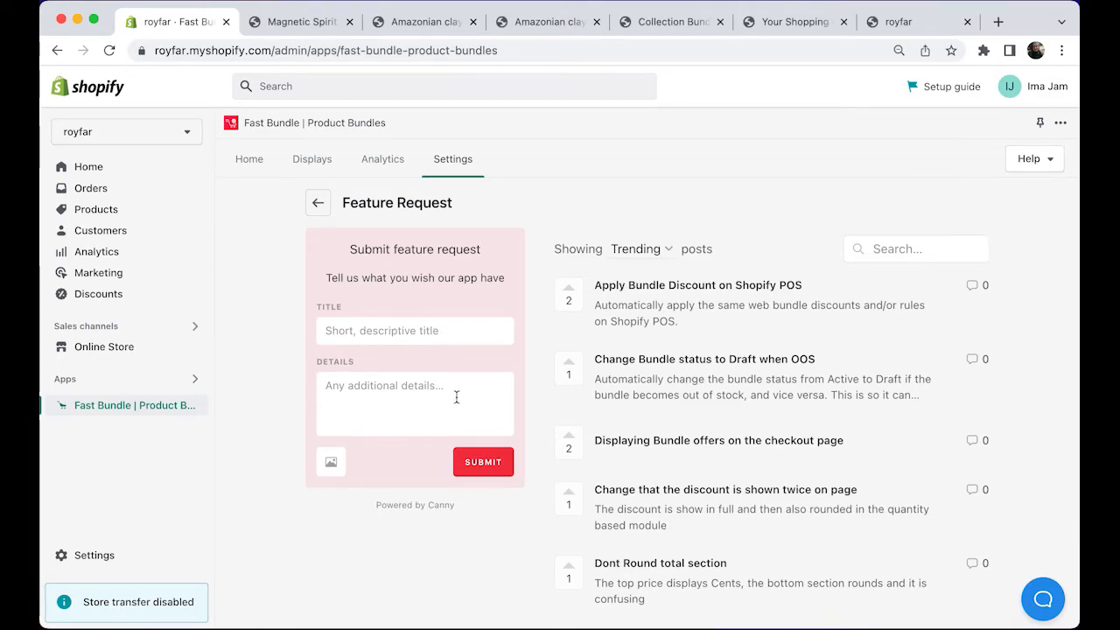
scroll(753, 327, down, 2)
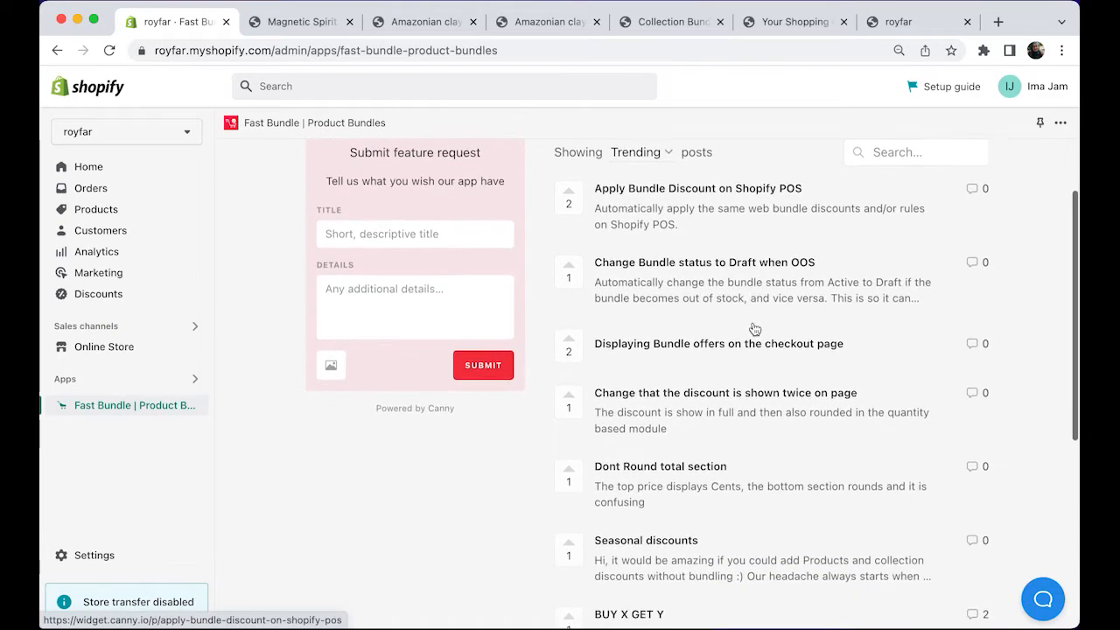
scroll(750, 325, up, 2)
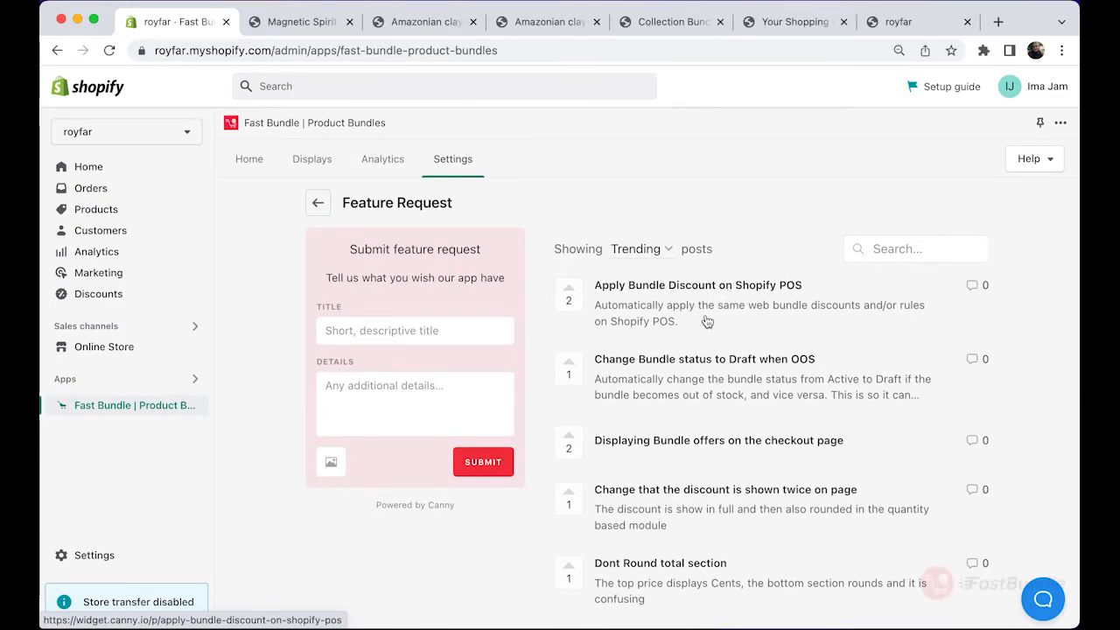
scroll(705, 323, down, 5)
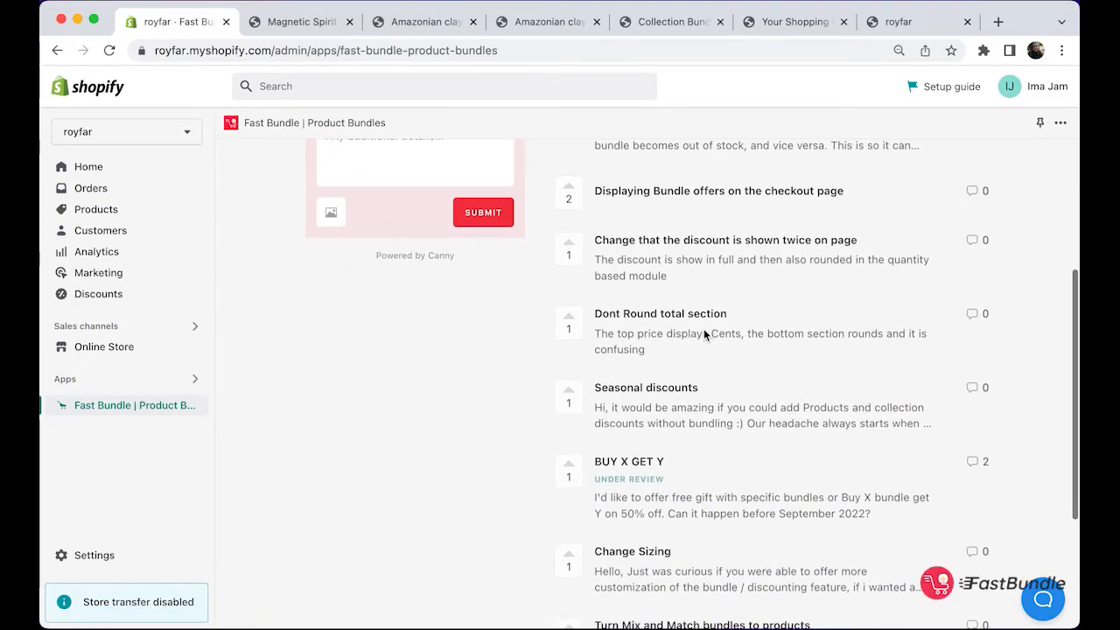
scroll(666, 335, down, 1)
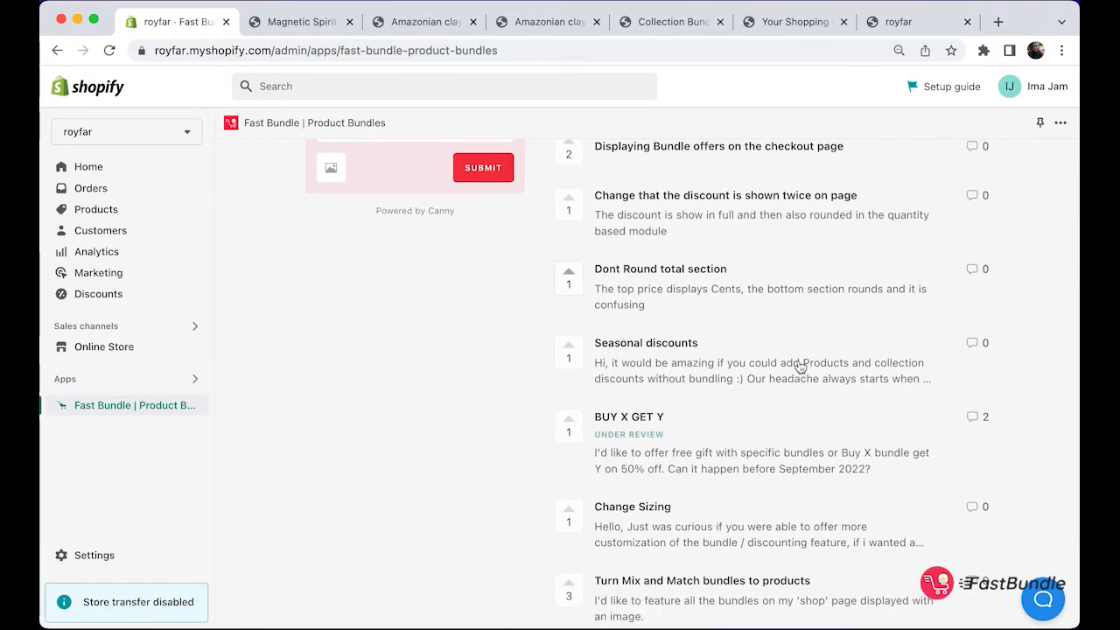
scroll(975, 324, up, 6)
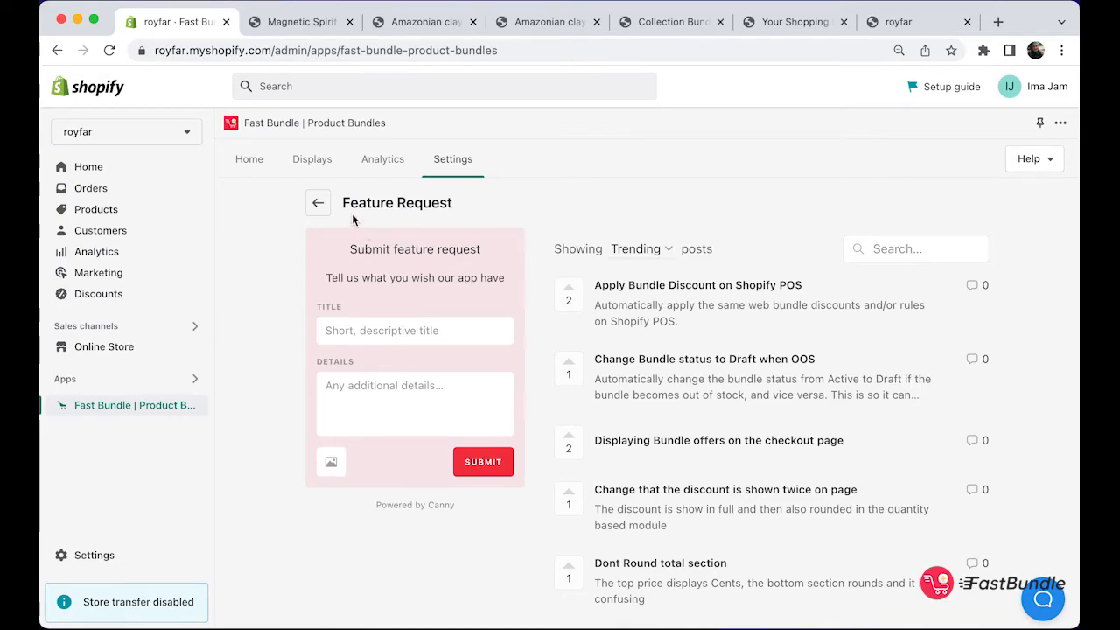
click(318, 203)
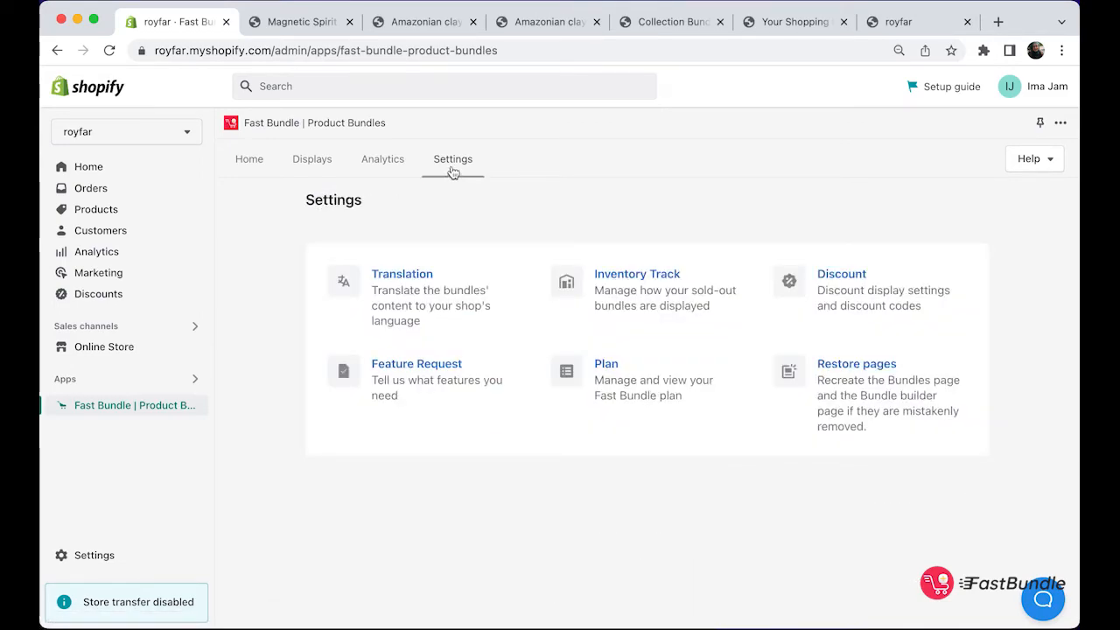
Review the monthly prices, bundle show limits and features of the Free, Basic, Pro and Premium plans in the Plan settings.
click(602, 364)
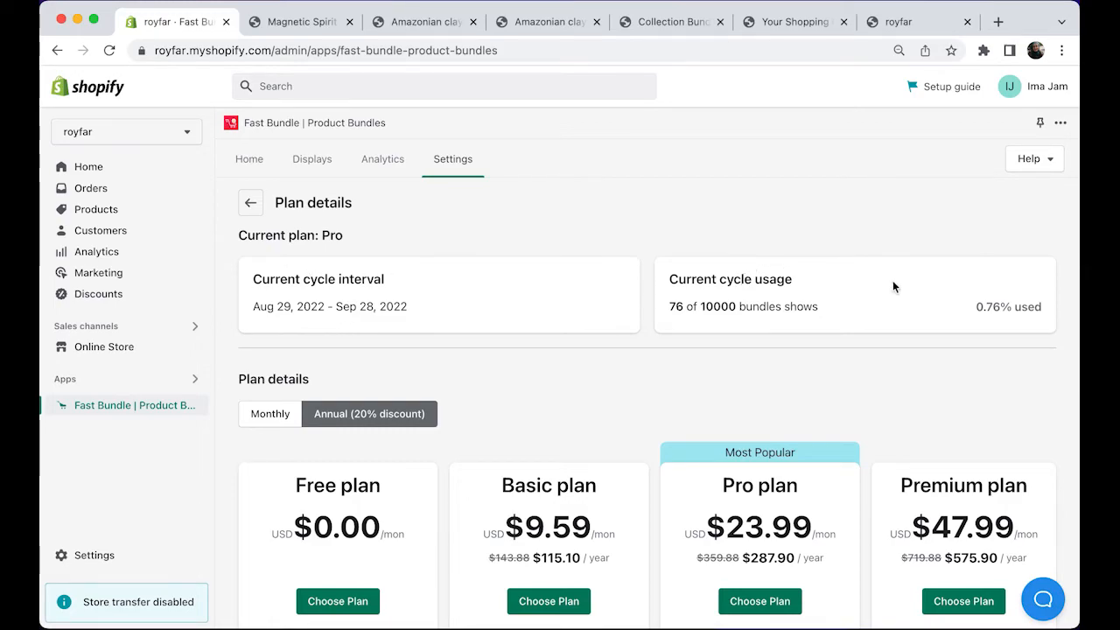
click(267, 414)
scroll(412, 438, down, 3)
scroll(414, 439, down, 3)
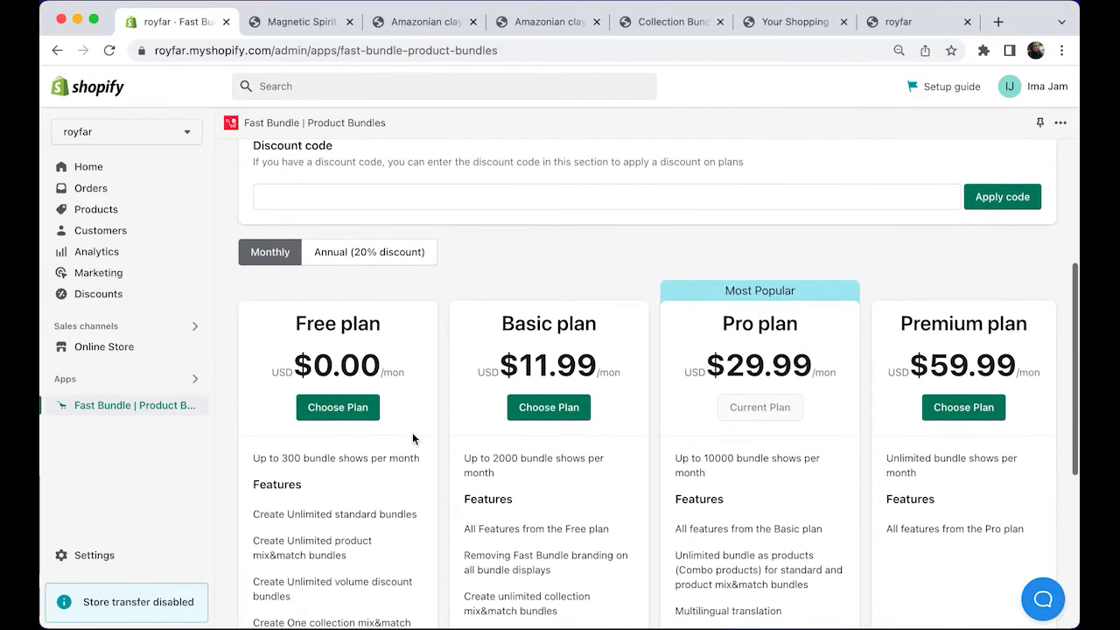
scroll(412, 433, down, 2)
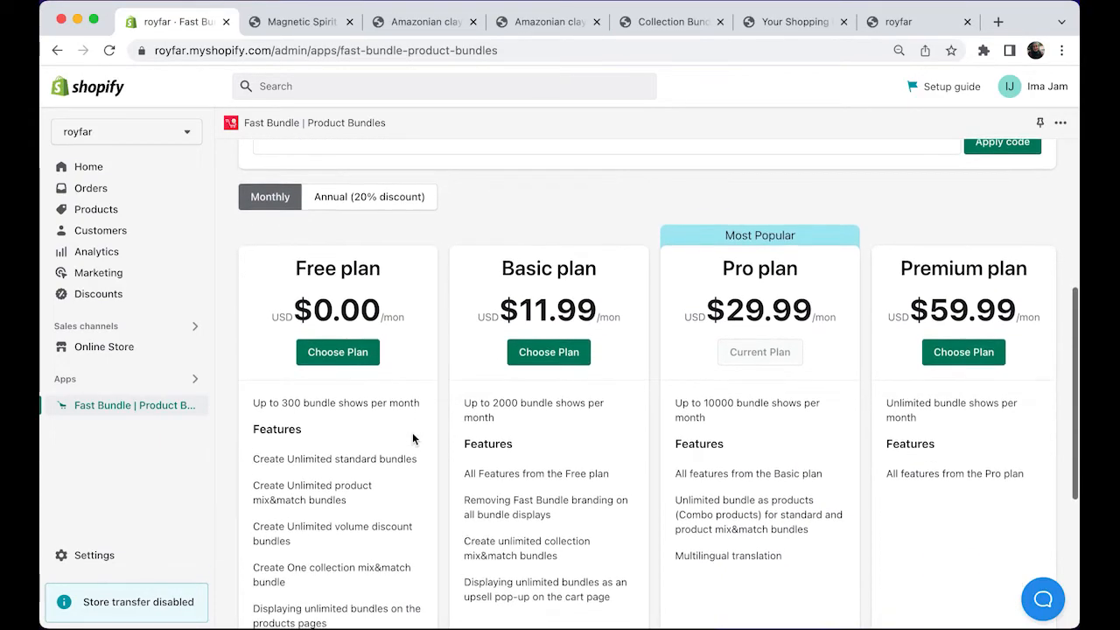
scroll(311, 292, down, 3)
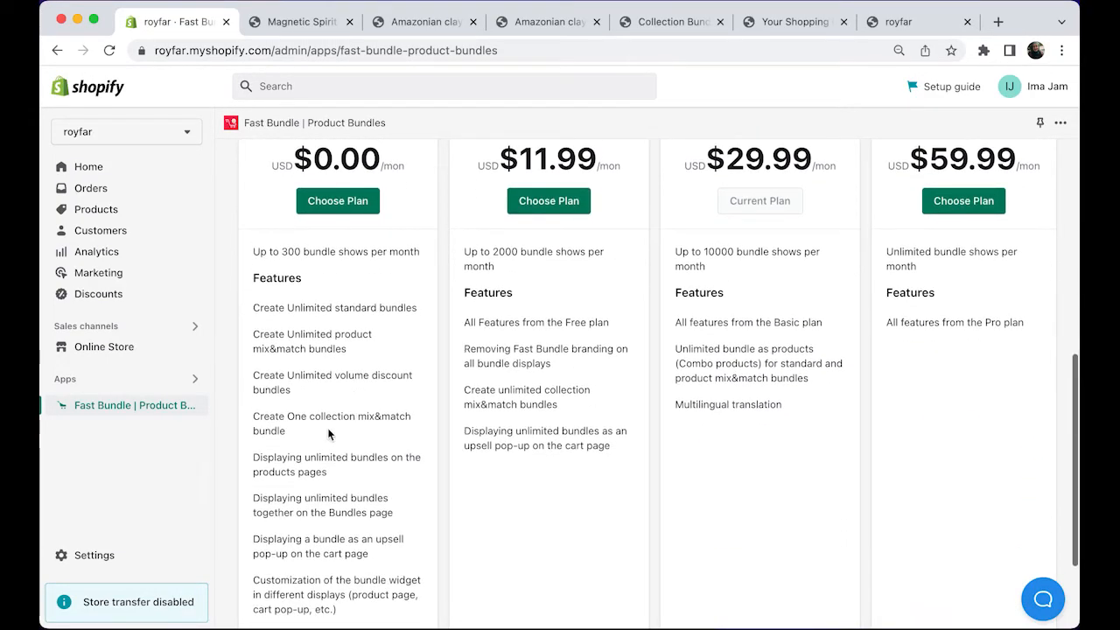
scroll(327, 399, down, 1)
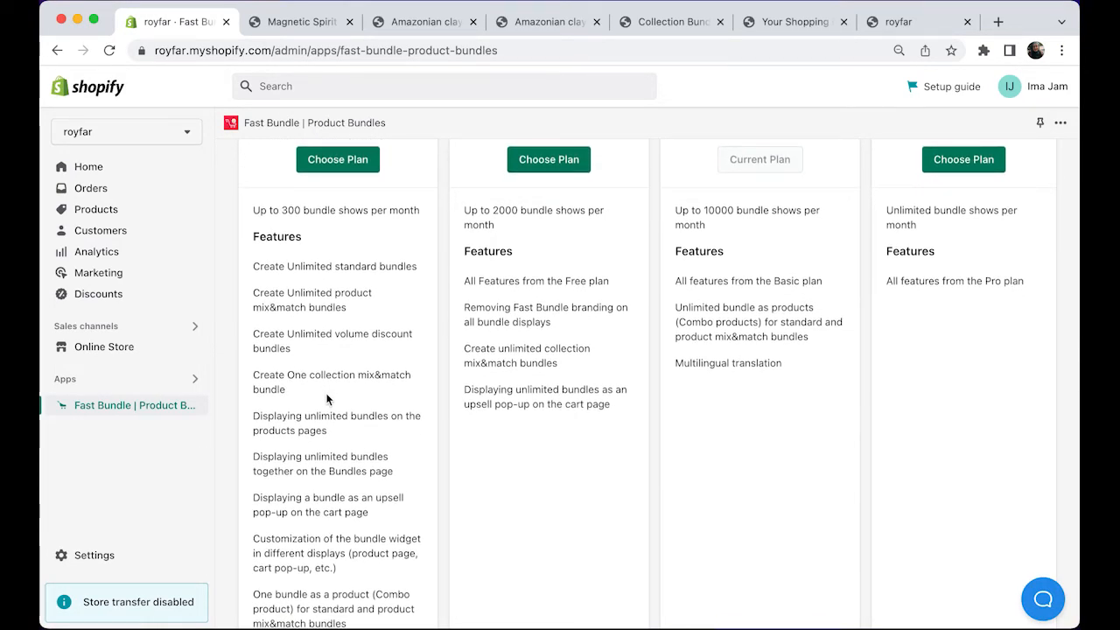
scroll(326, 399, down, 2)
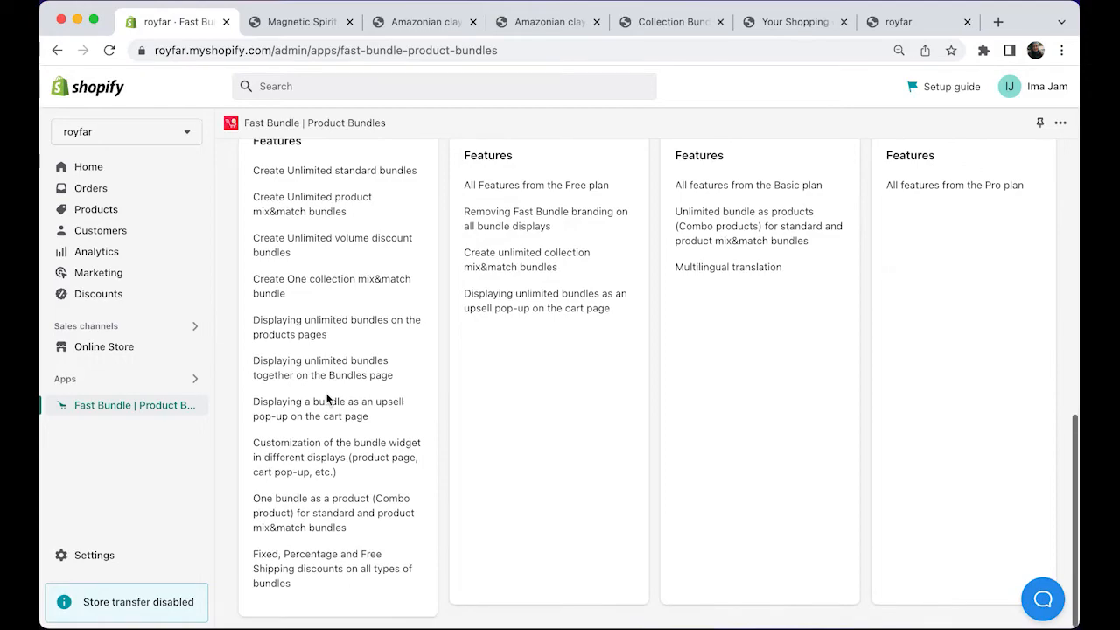
scroll(327, 399, up, 5)
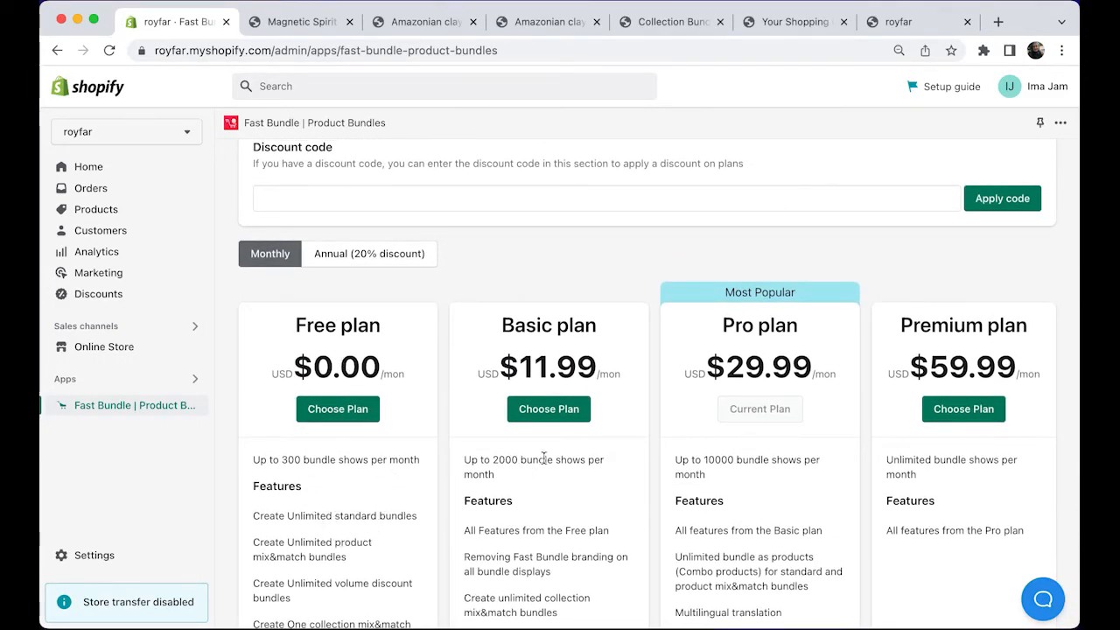
scroll(543, 464, down, 3)
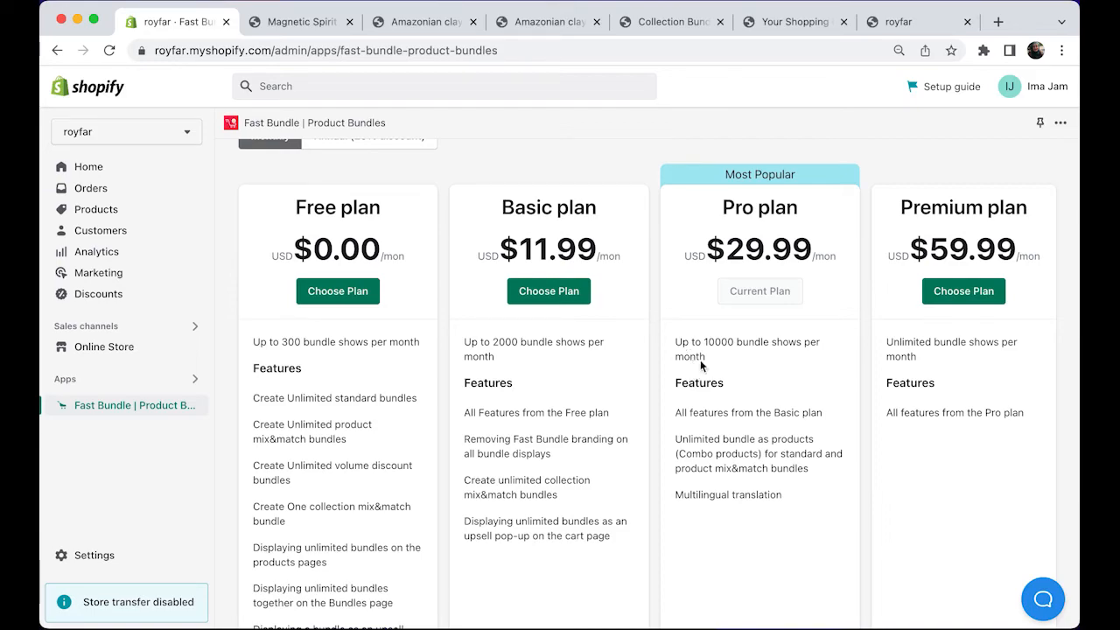
scroll(522, 320, up, 2)
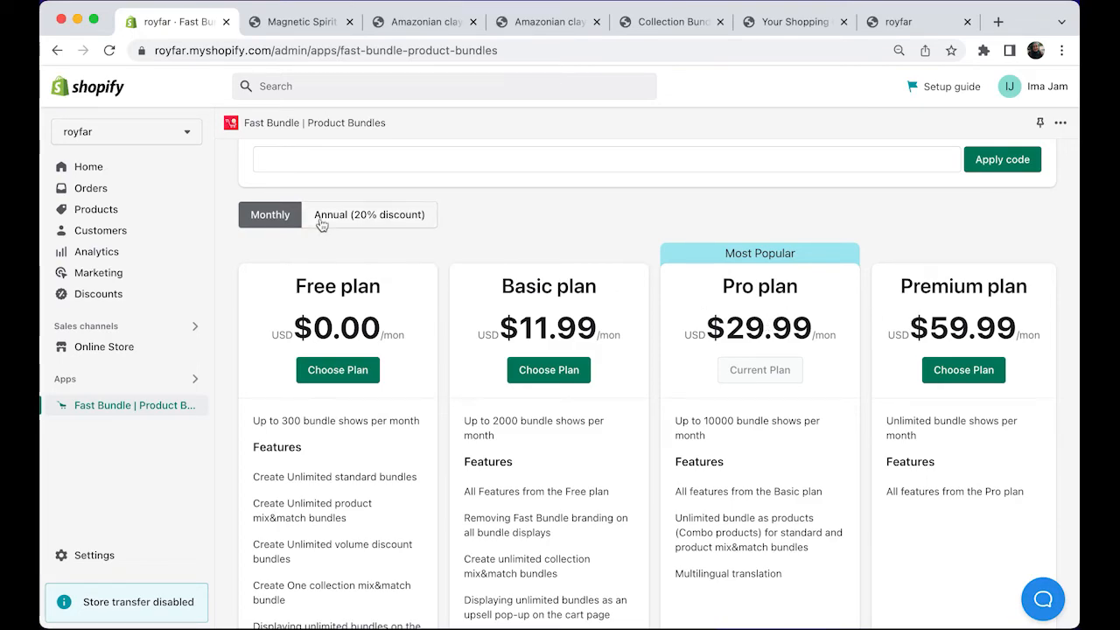
Compare the four plans under annual billing with the 20% discount, along with the current cycle usage.
click(350, 224)
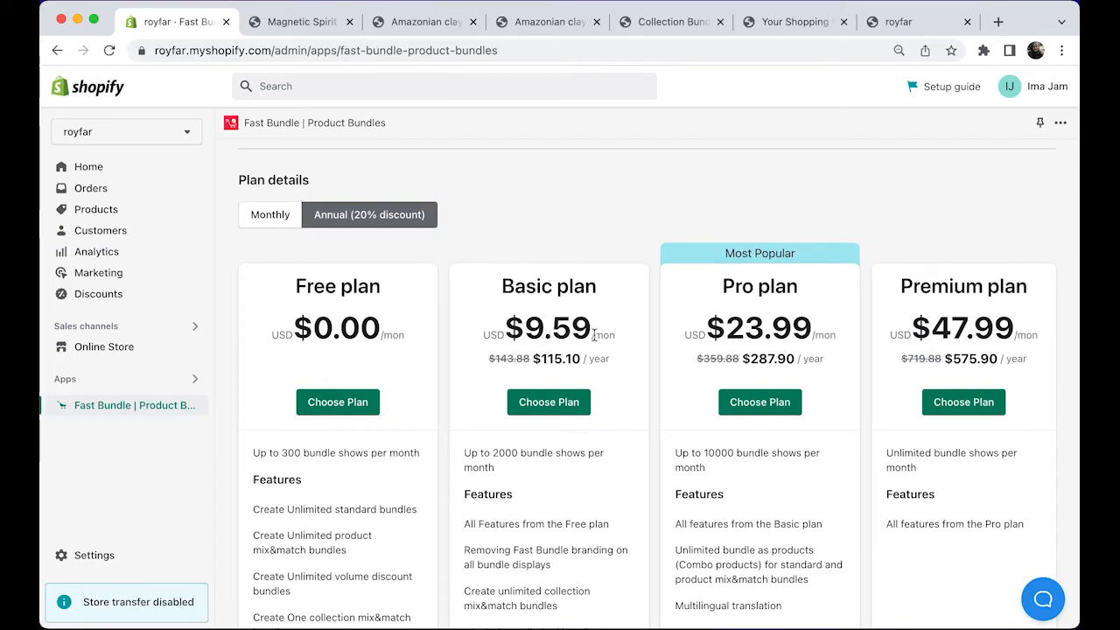
scroll(594, 335, up, 2)
scroll(594, 335, up, 3)
scroll(594, 334, down, 3)
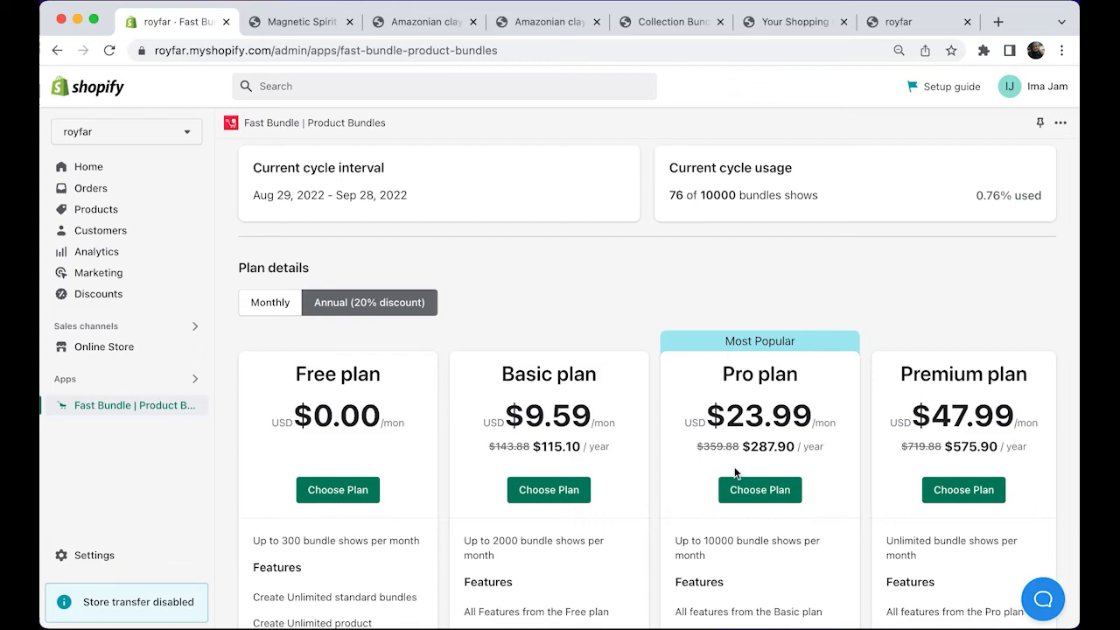
scroll(734, 466, down, 3)
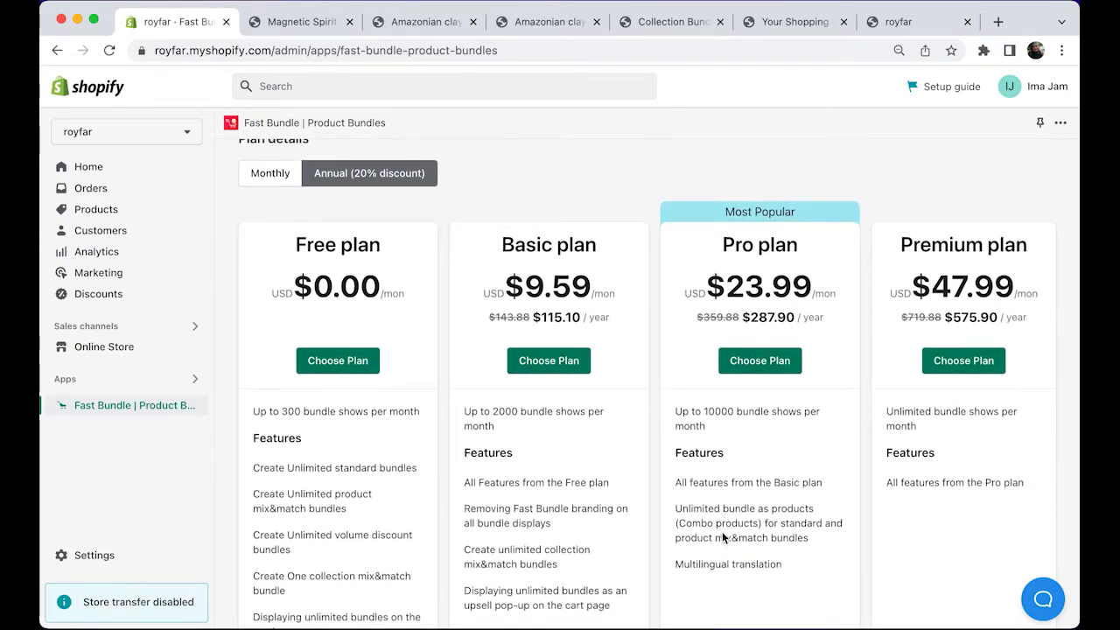
scroll(733, 505, down, 1)
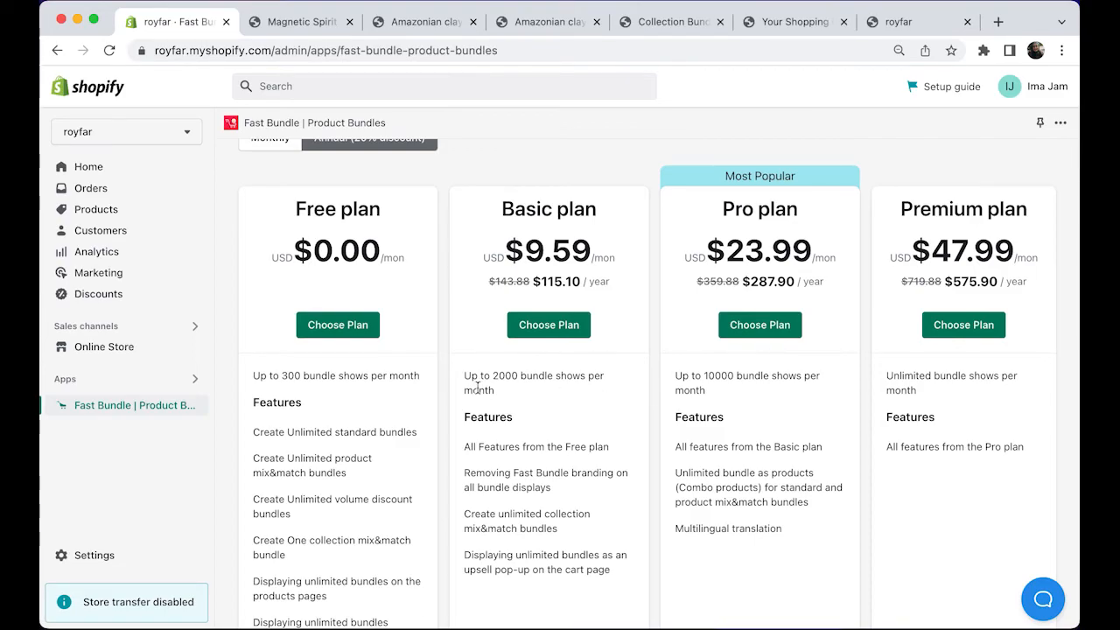
scroll(478, 388, up, 5)
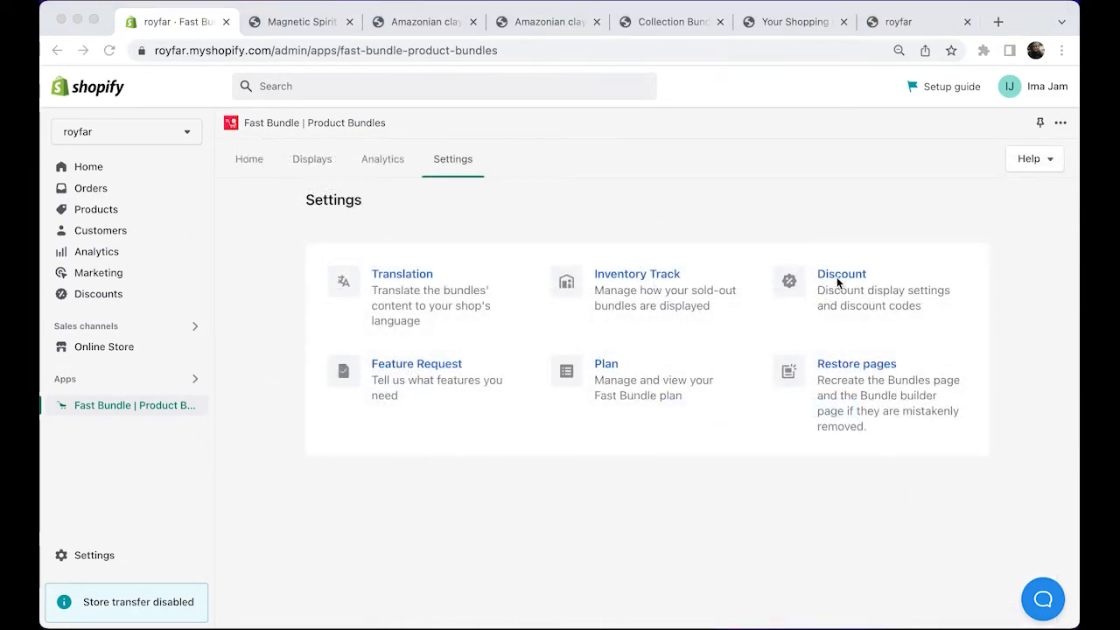
In the Discount settings, try applying the discount only if the bundle is clicked by the customer, and discard the change.
click(849, 280)
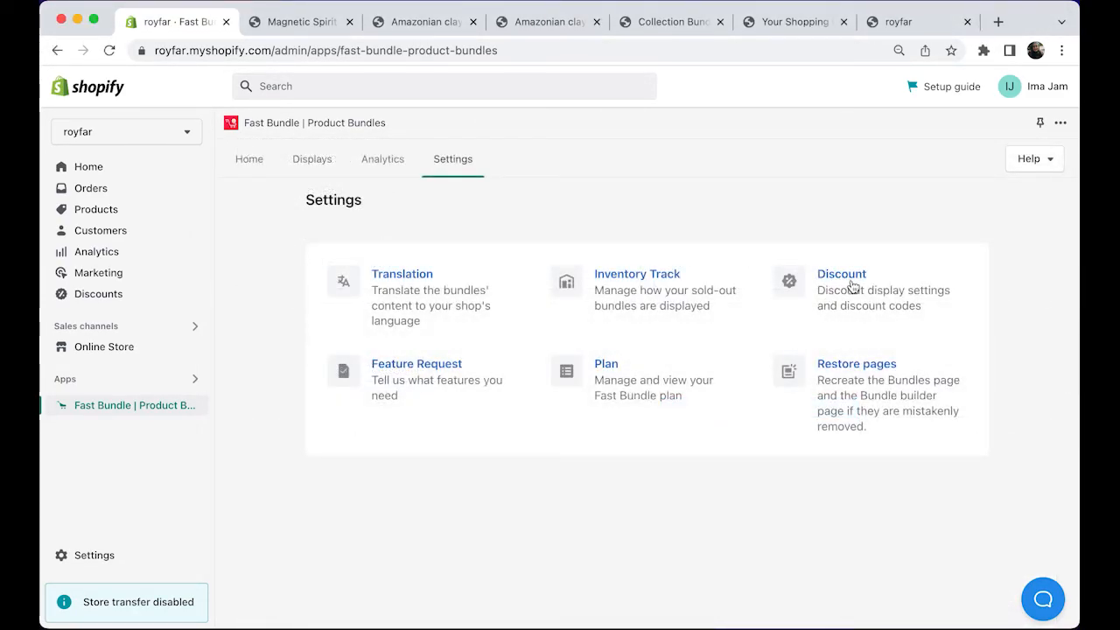
click(848, 278)
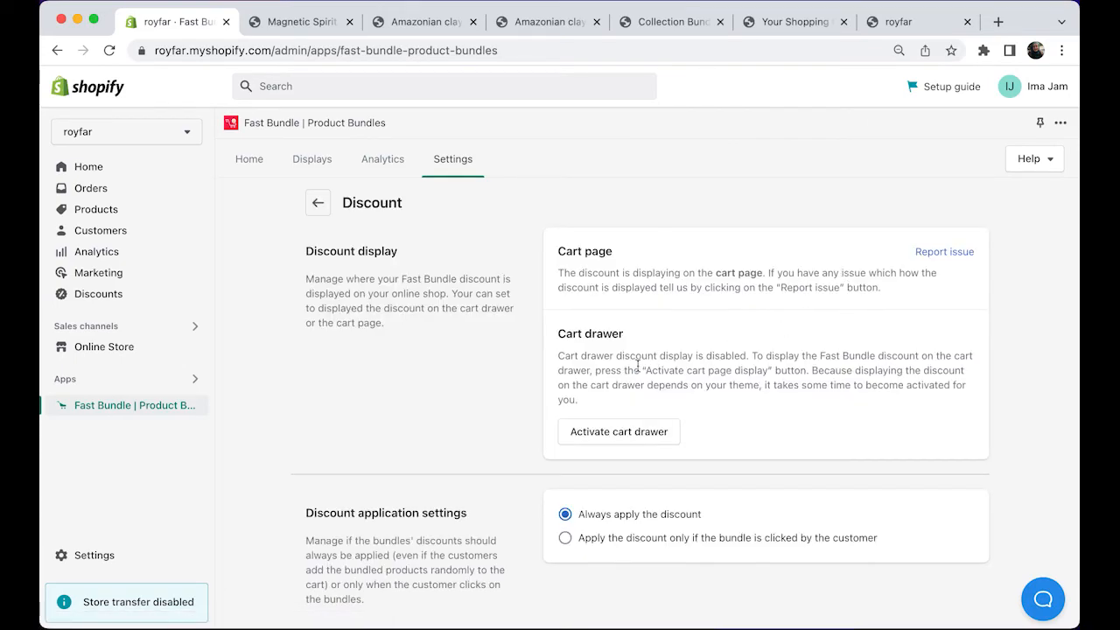
scroll(638, 366, down, 3)
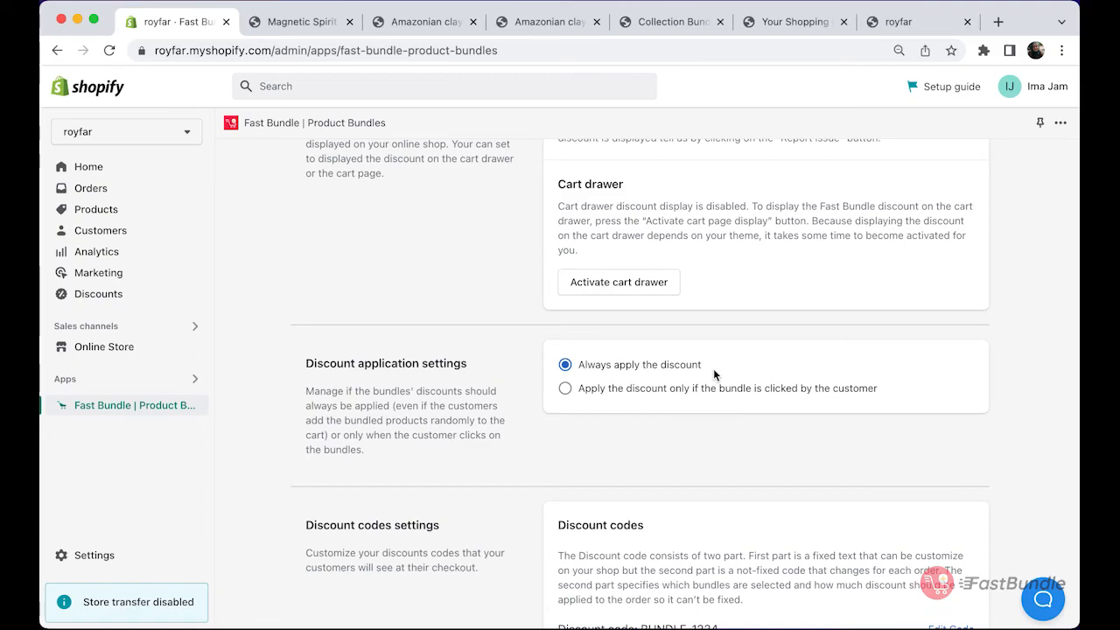
click(592, 393)
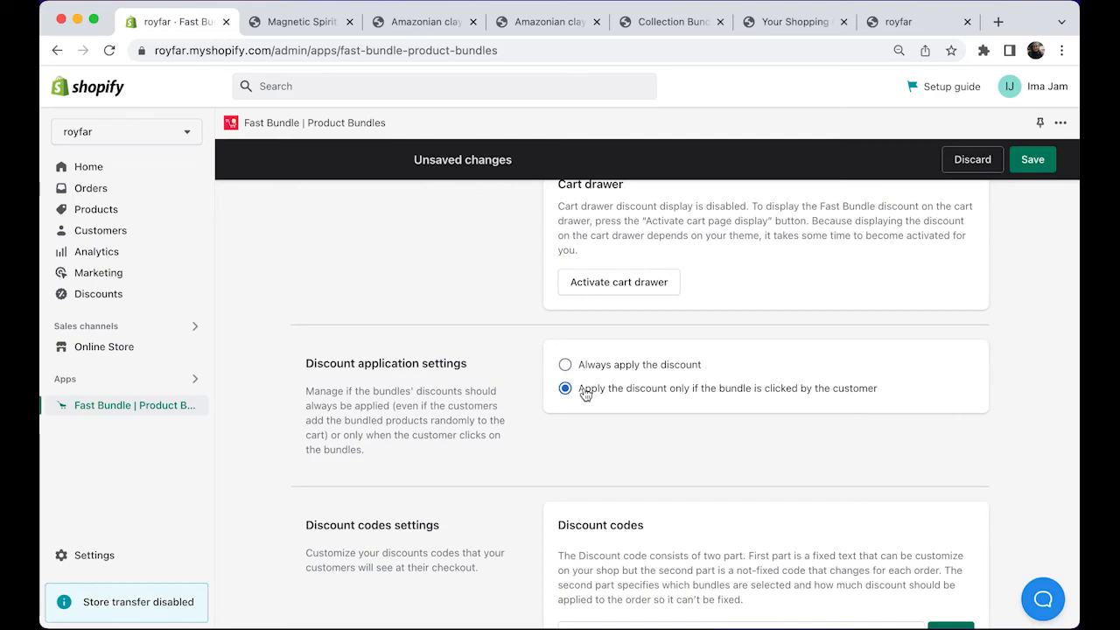
click(971, 159)
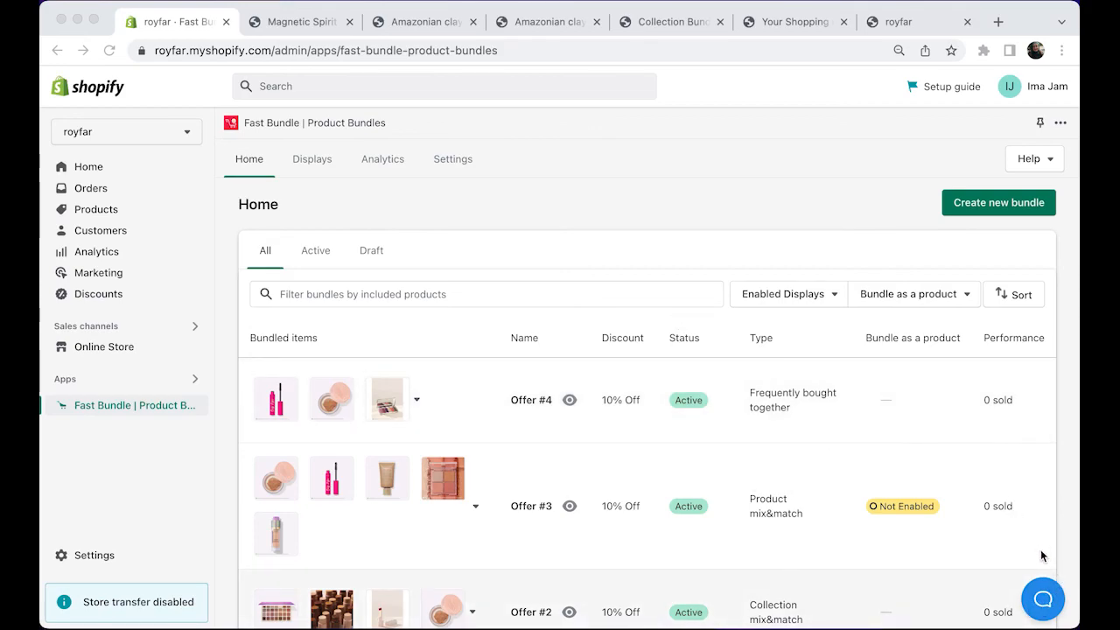
Open the support chat from the app's Home page.
click(1045, 604)
click(1045, 603)
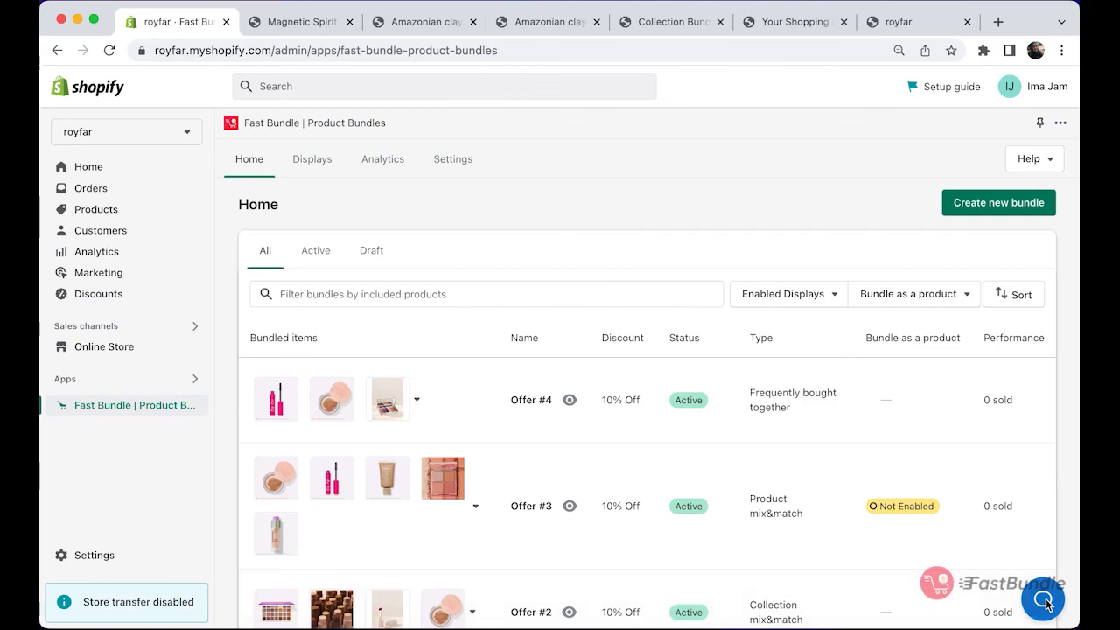